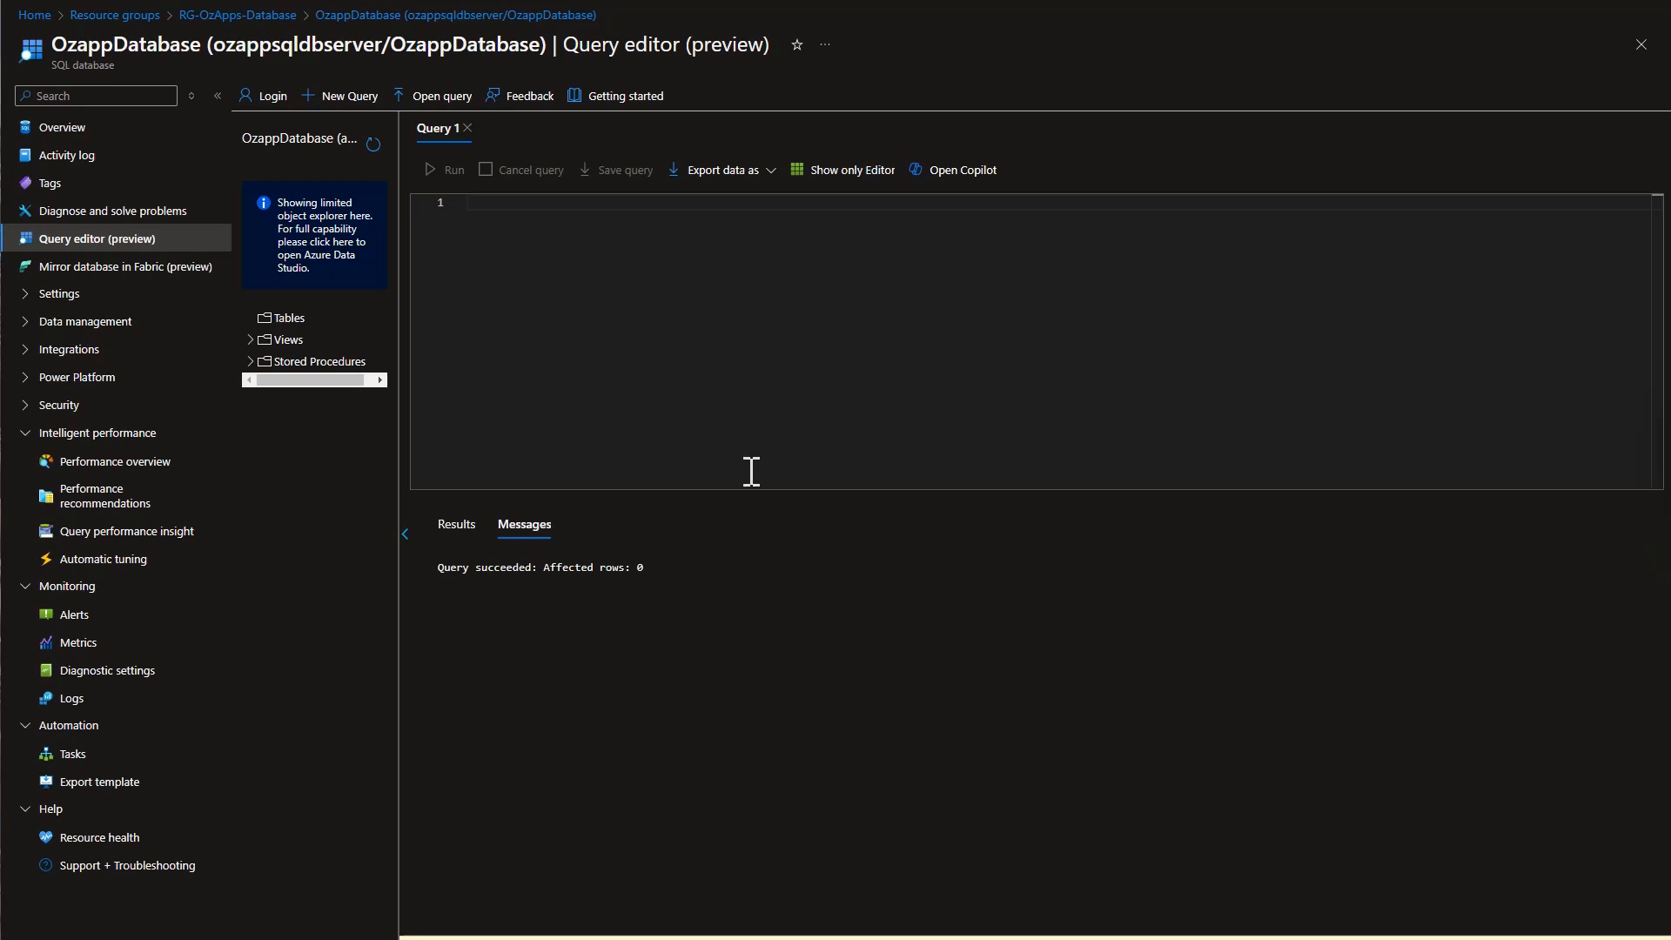
- Create table dbo.students with ID int IDENTITY(1,1) NOT NULL, FirstName and LastName varchar(50), Age int, LastModifiedTimestamp datetime, and clustered index IX_std_ID on ID
{"action": "left_click", "coordinate": [580, 270]}
{"action": "type", "text": "CREATE TABLE dbo.students (     ID int IDENTITY(1,1) NOT NULL,     FirstName varchar(50),     LastName varchar(50),     Age int,     LastModifiedTimestamp datetime ) GO CREATE CLUSTERED INDEX IX_std_ID ON dbo.students (ID);"}
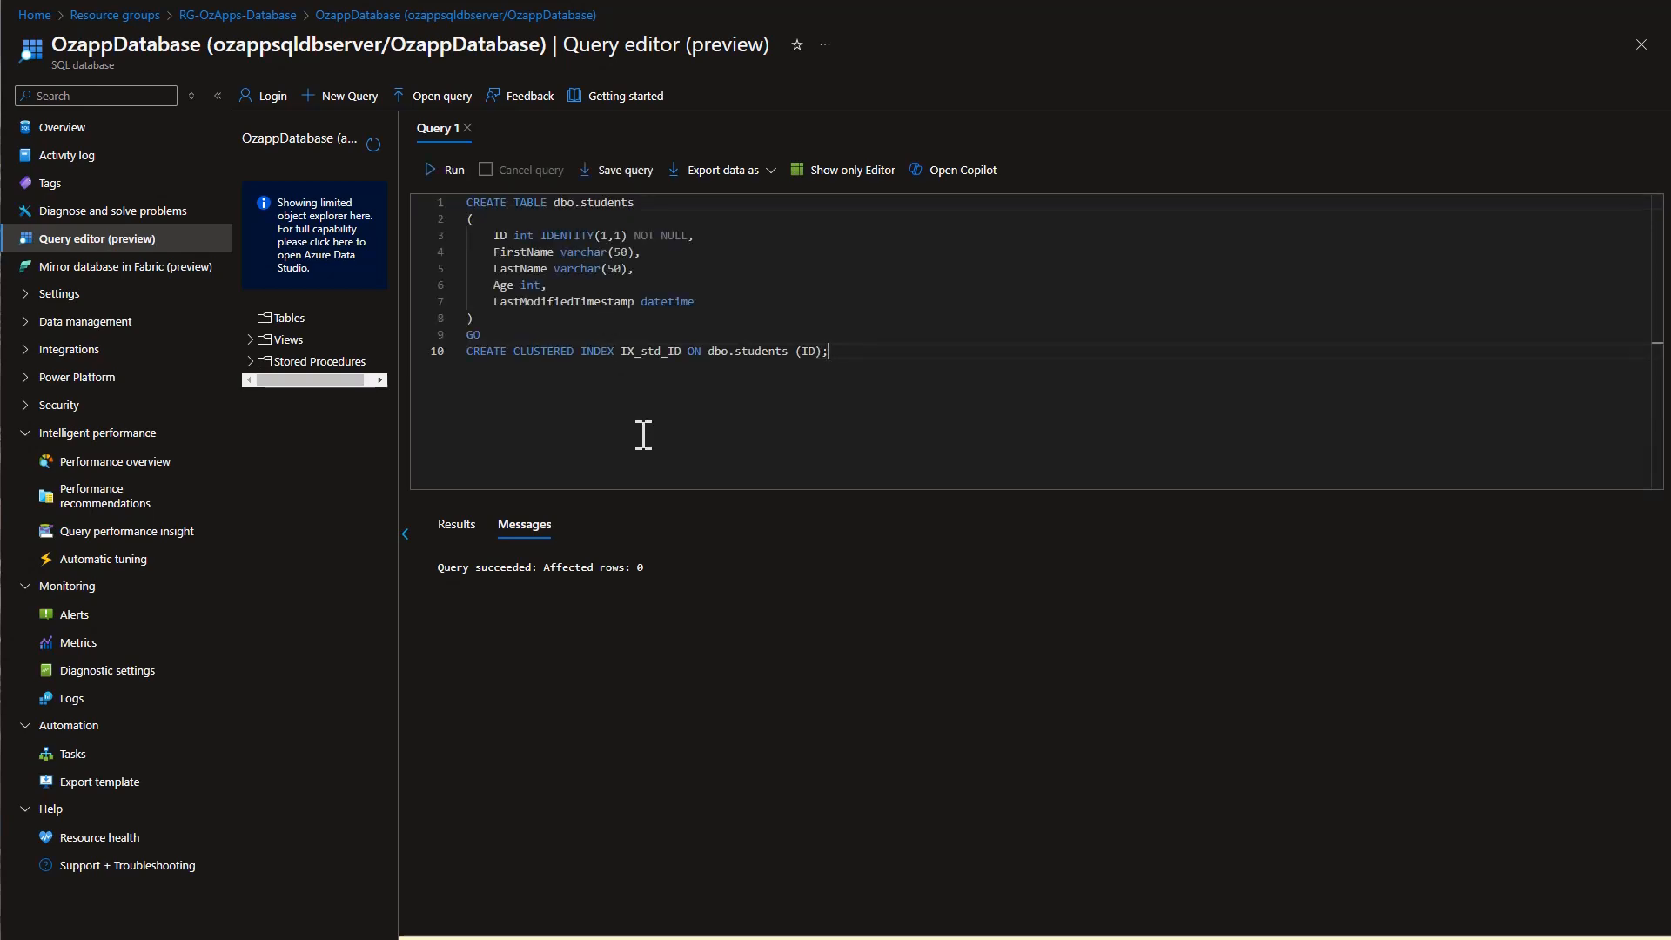
{"action": "left_click_drag", "start_coordinate": [702, 302], "coordinate": [480, 303]}
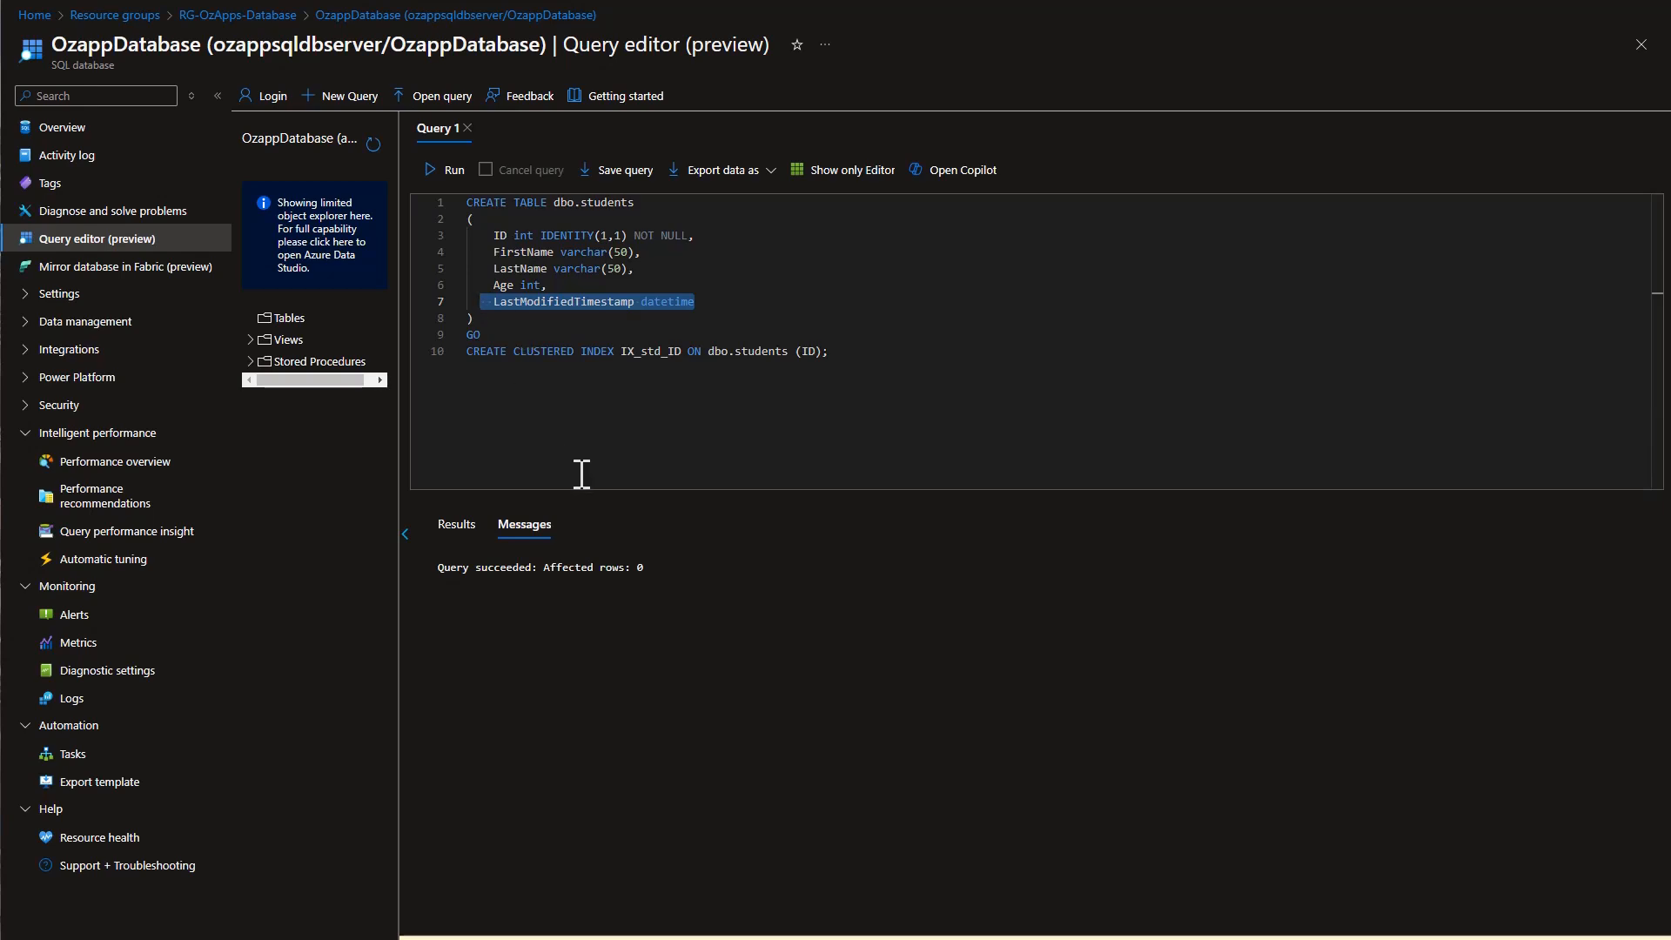
{"action": "left_click", "coordinate": [539, 395]}
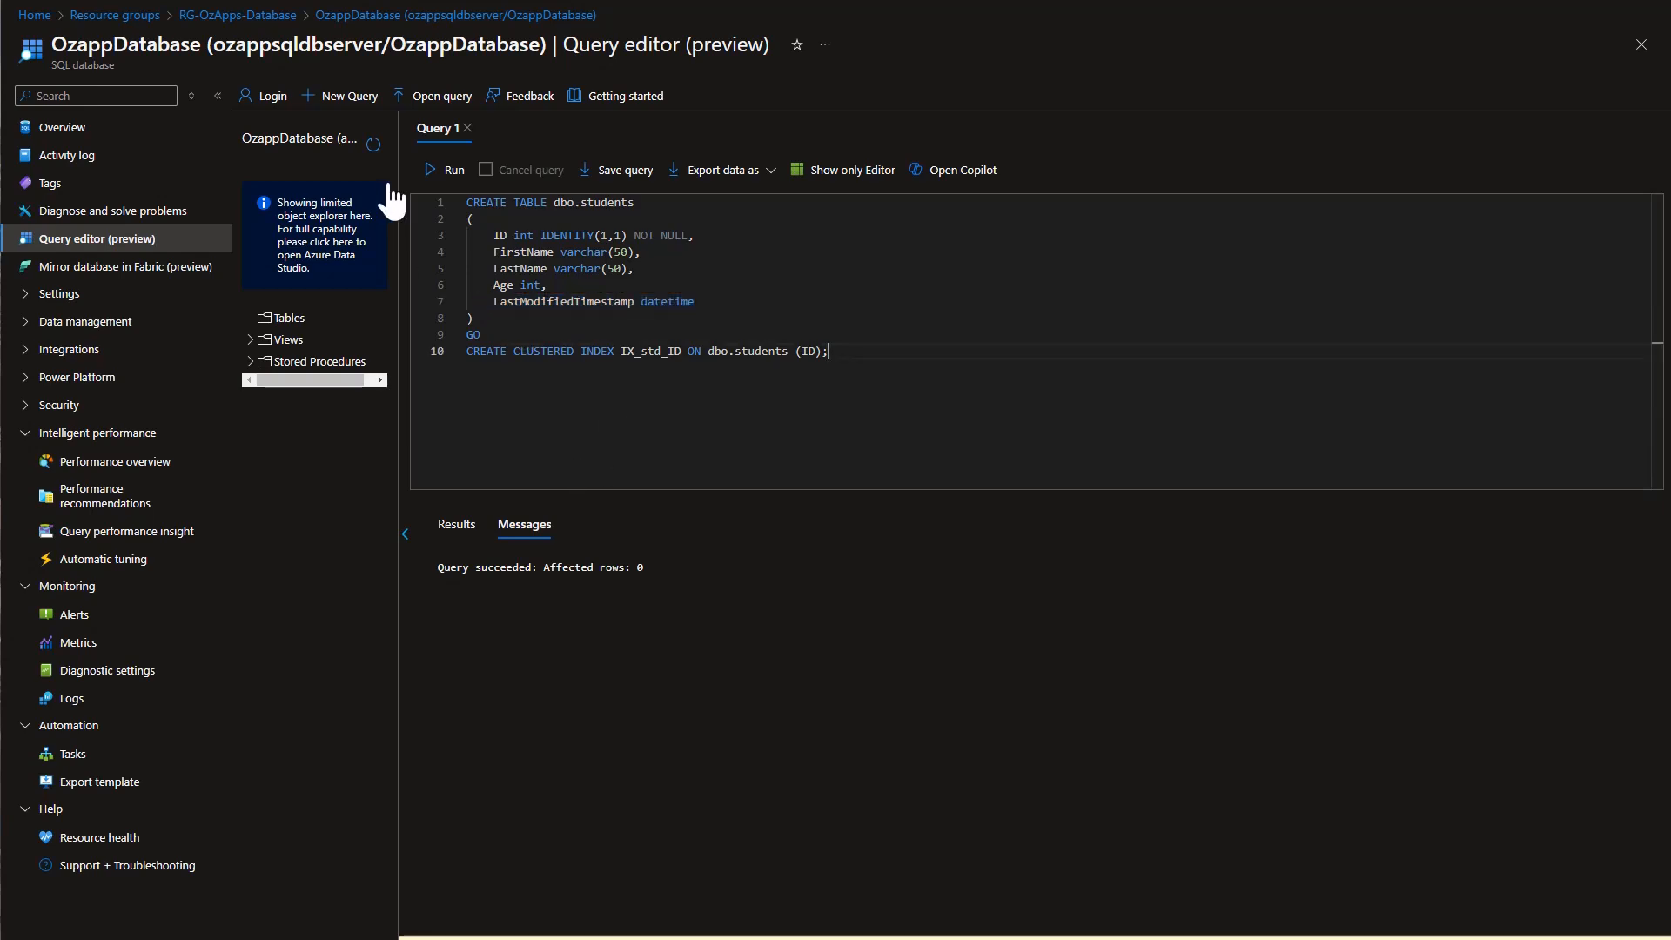
{"action": "left_click", "coordinate": [443, 172]}
- Insert into dbo.students Tom Cruise 62, Helen Mirren 79 and Robert De Niro 81, timestamped 1/1/2025 12:56:00 AM, 01:16:00 PM and 08:50:00 PM
{"action": "key", "text": "Return"}
{"action": "type", "text": "INSERT INTO dbo.students (FirstName, LastName, Age, LastModifiedTimestamp) VALUES ('Tom', 'Cruise',62, '1/1/2025 12:56:00 AM') INSERT INTO dbo.students (FirstName, LastName, Age, LastModifiedTimestamp) VALUES ('Helen', 'Mirren',79, '1/1/2025 01:16:00 PM') INSERT INTO dbo.students (FirstName, LastName, Age, LastModifiedTimestamp) VALUES ('Robert', 'De Niro', 81, '1/1/2025 08:50:00 PM')"}
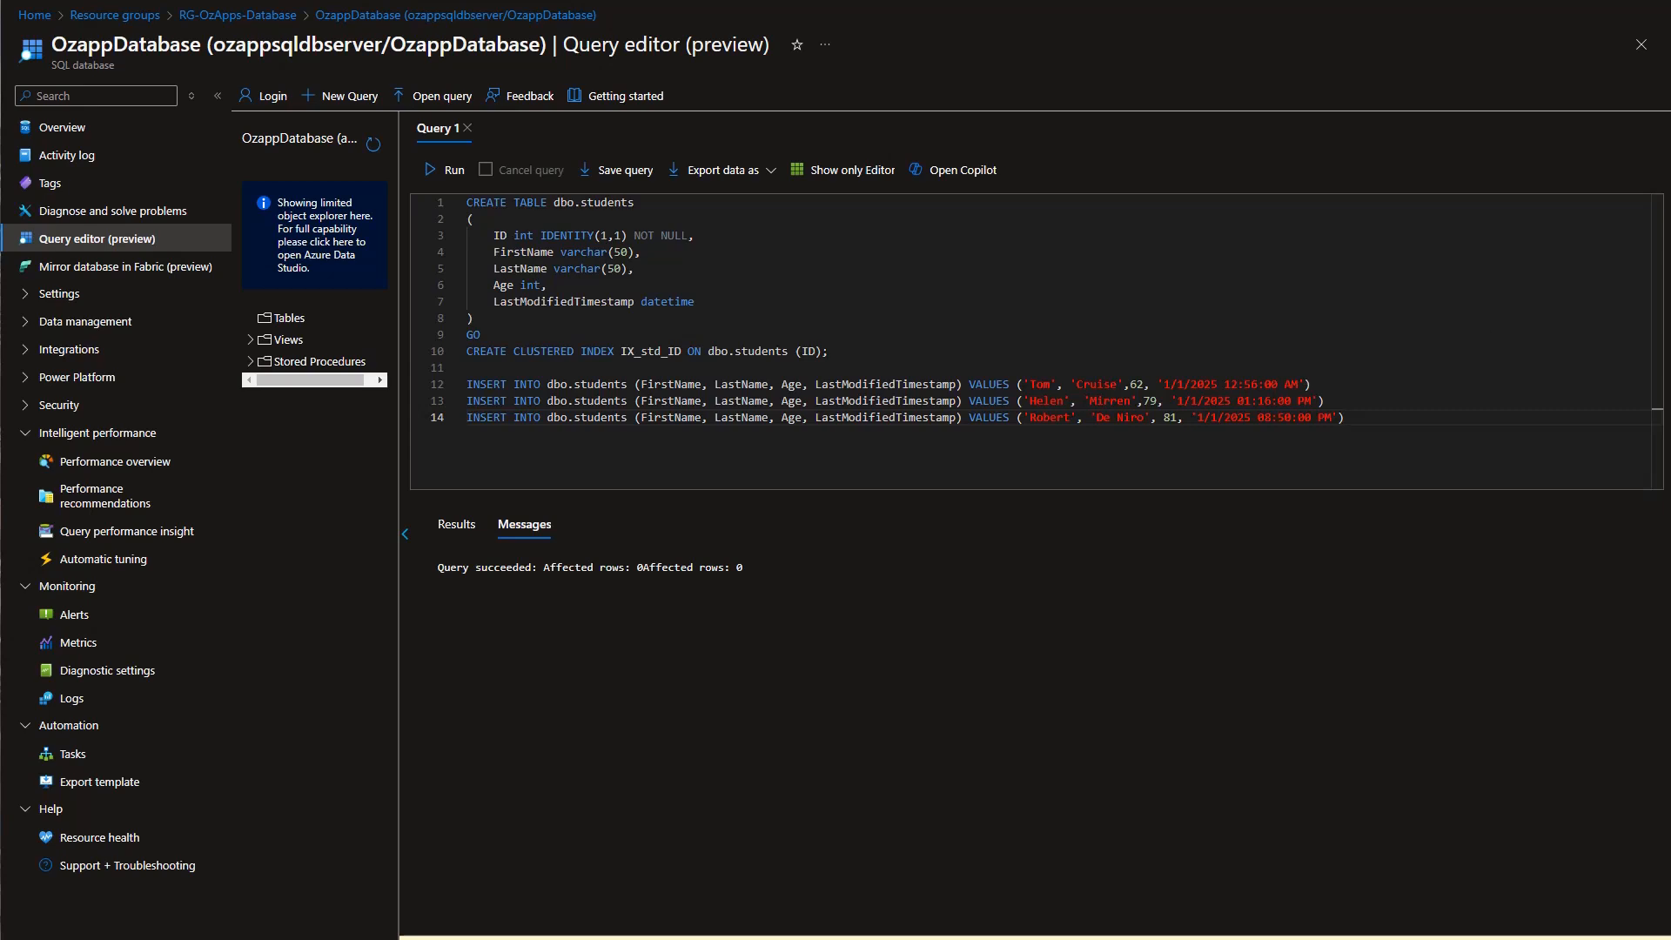
{"action": "left_click", "coordinate": [435, 175]}
{"action": "left_click_drag", "start_coordinate": [1345, 418], "coordinate": [446, 385]}
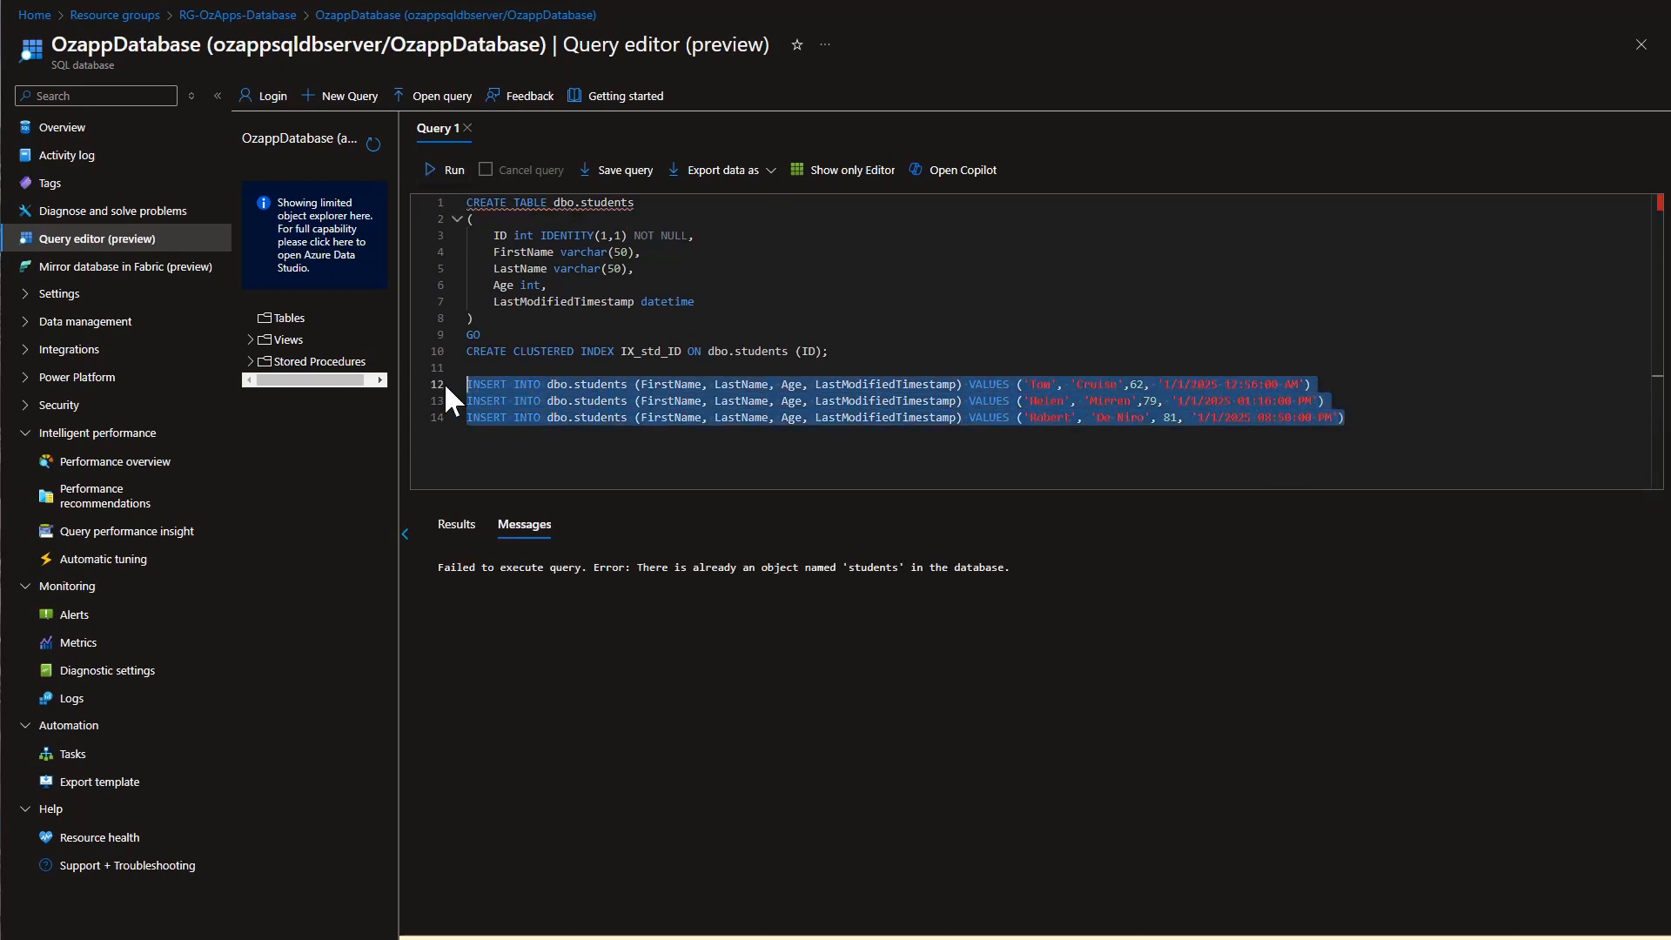
{"action": "left_click", "coordinate": [451, 171]}
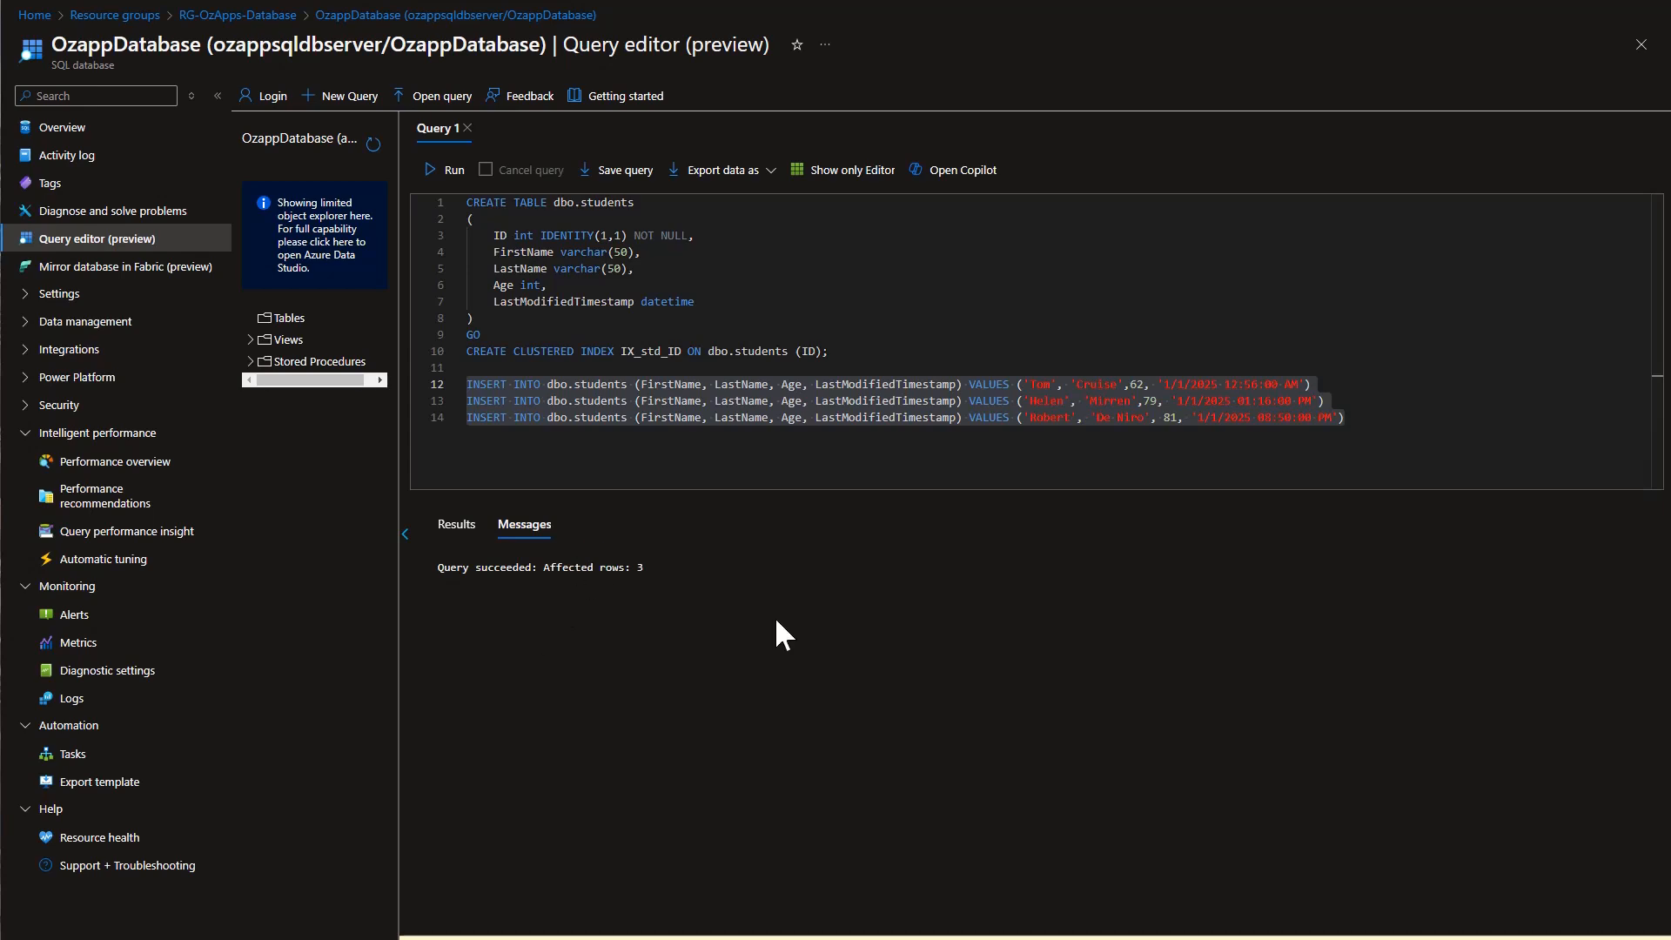
- Add a query selecting all rows from dbo.students below the inserts and run only that statement
{"action": "left_click", "coordinate": [1386, 419]}
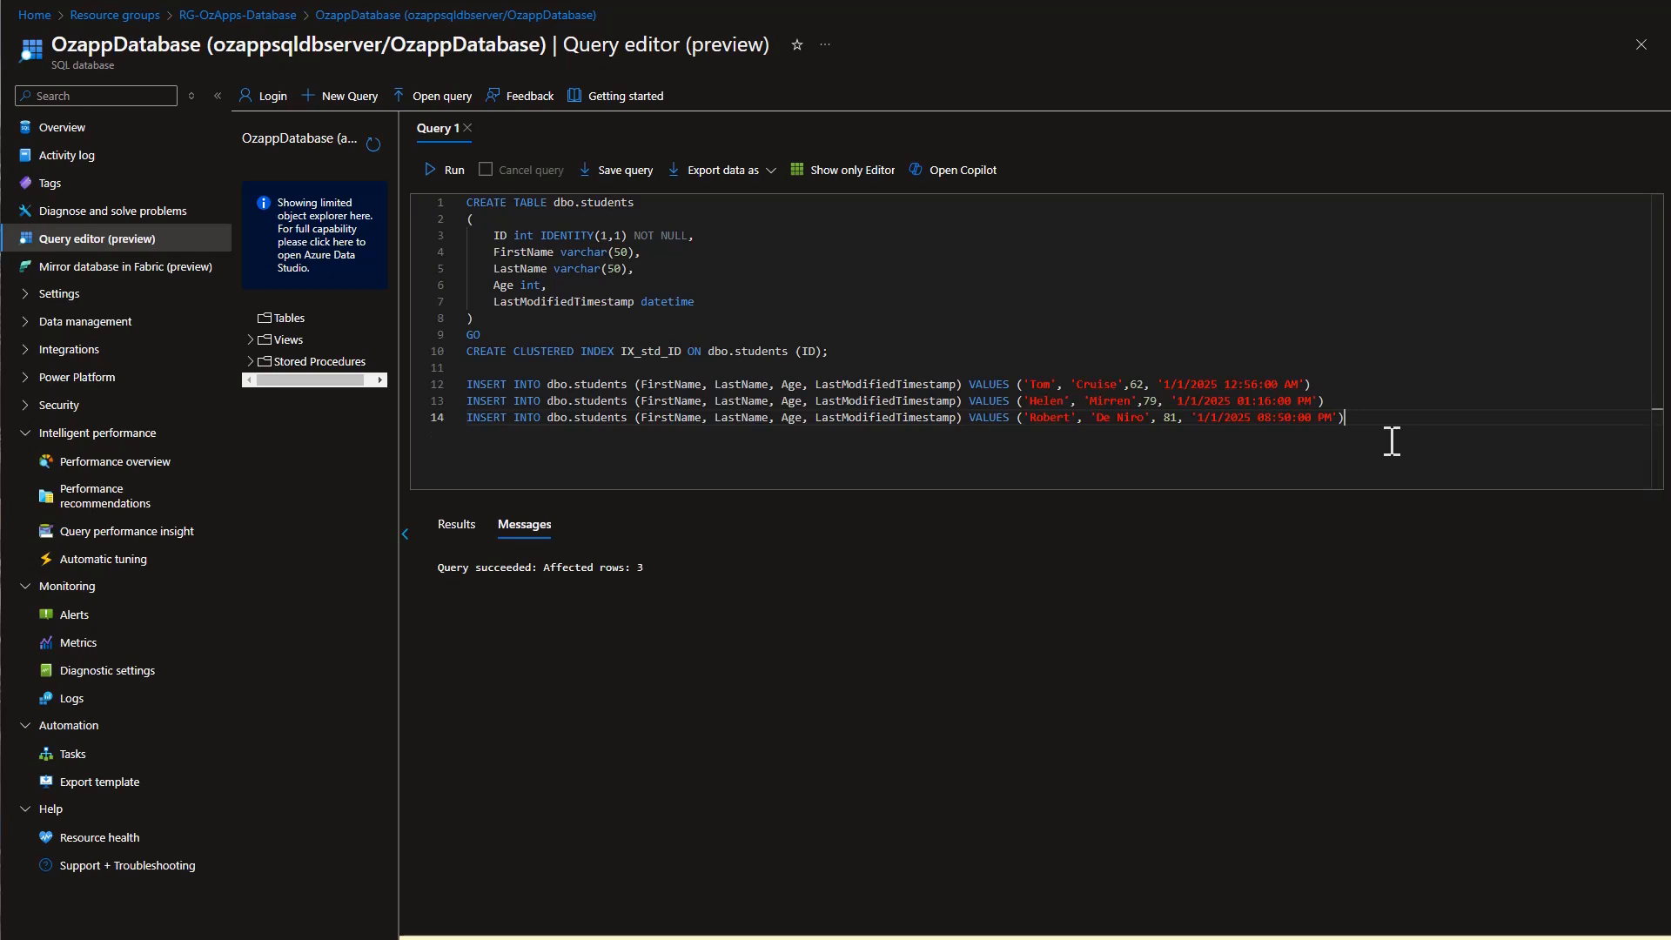
{"action": "type", "text": "Select * from dbo.students"}
{"action": "left_click_drag", "start_coordinate": [660, 447], "coordinate": [463, 447]}
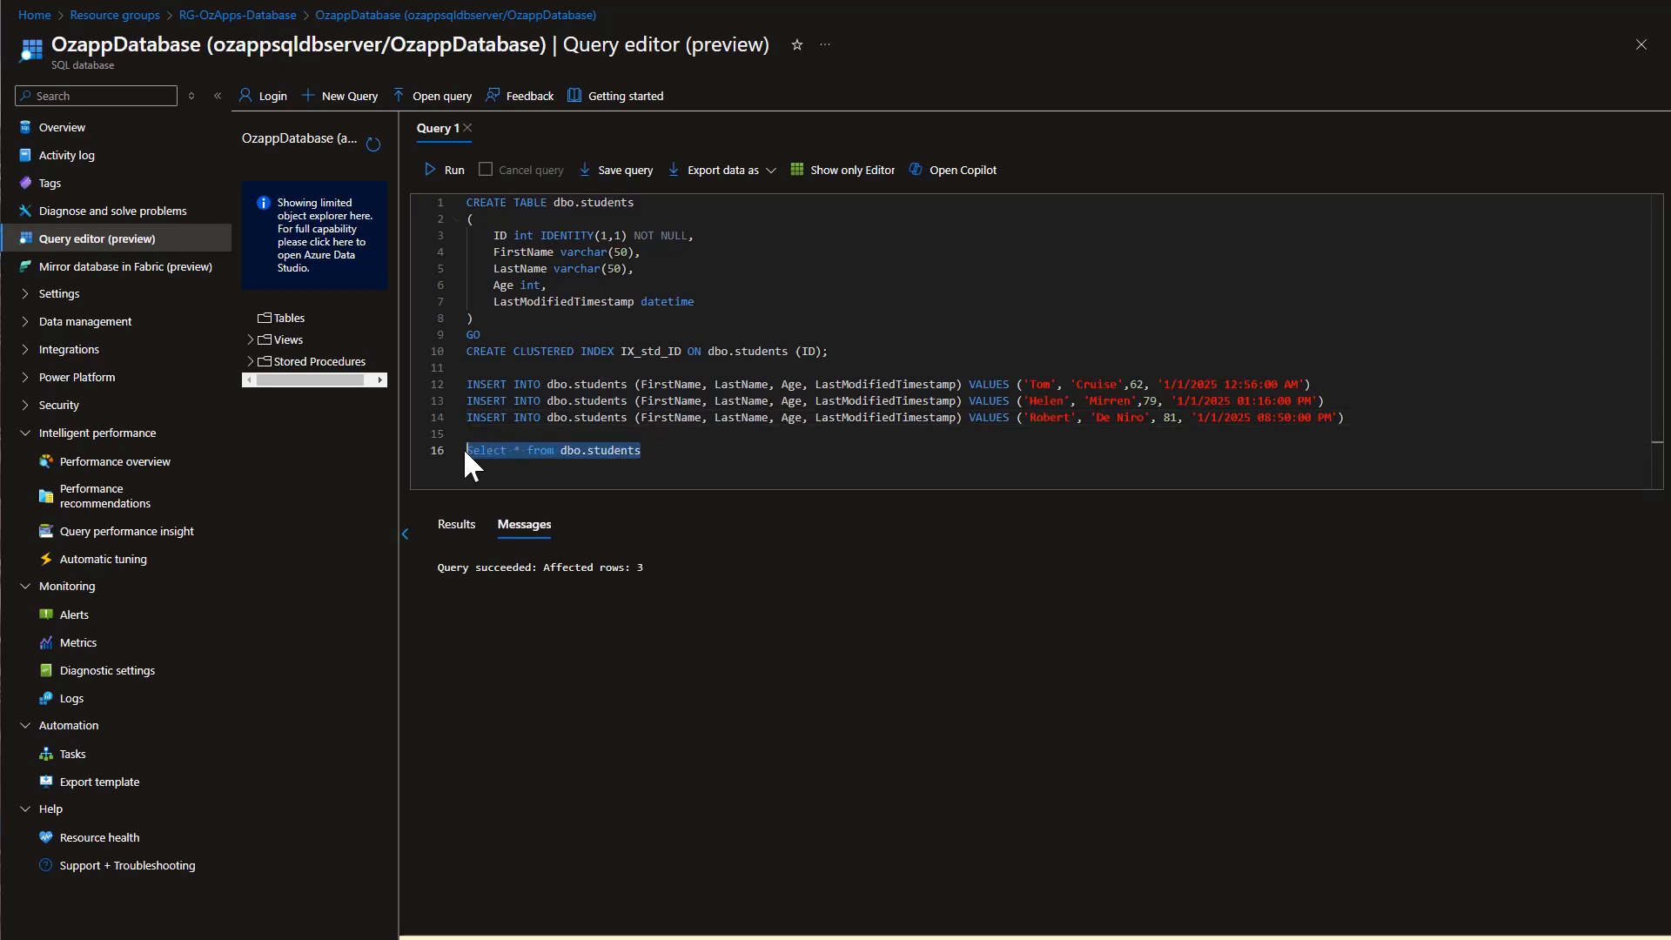
{"action": "left_click", "coordinate": [451, 174]}
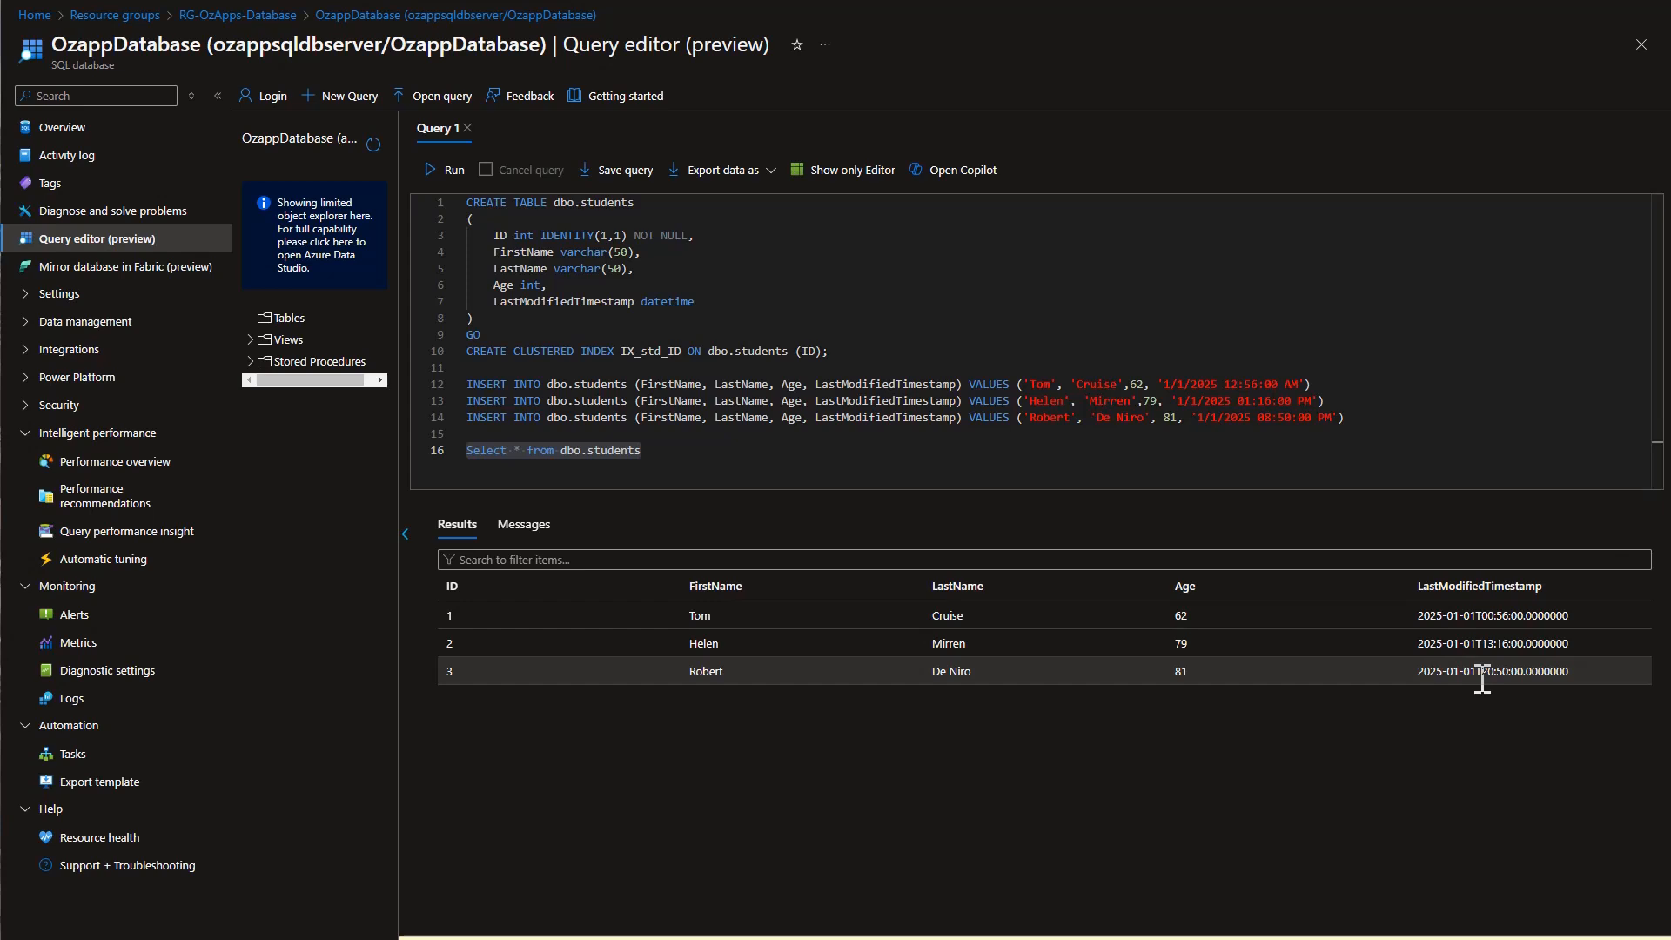
- Create table dbo.watermark with the columns WatermarkName varchar(50) and WatermarkValue datetime, running only that statement
{"action": "left_click", "coordinate": [666, 452]}
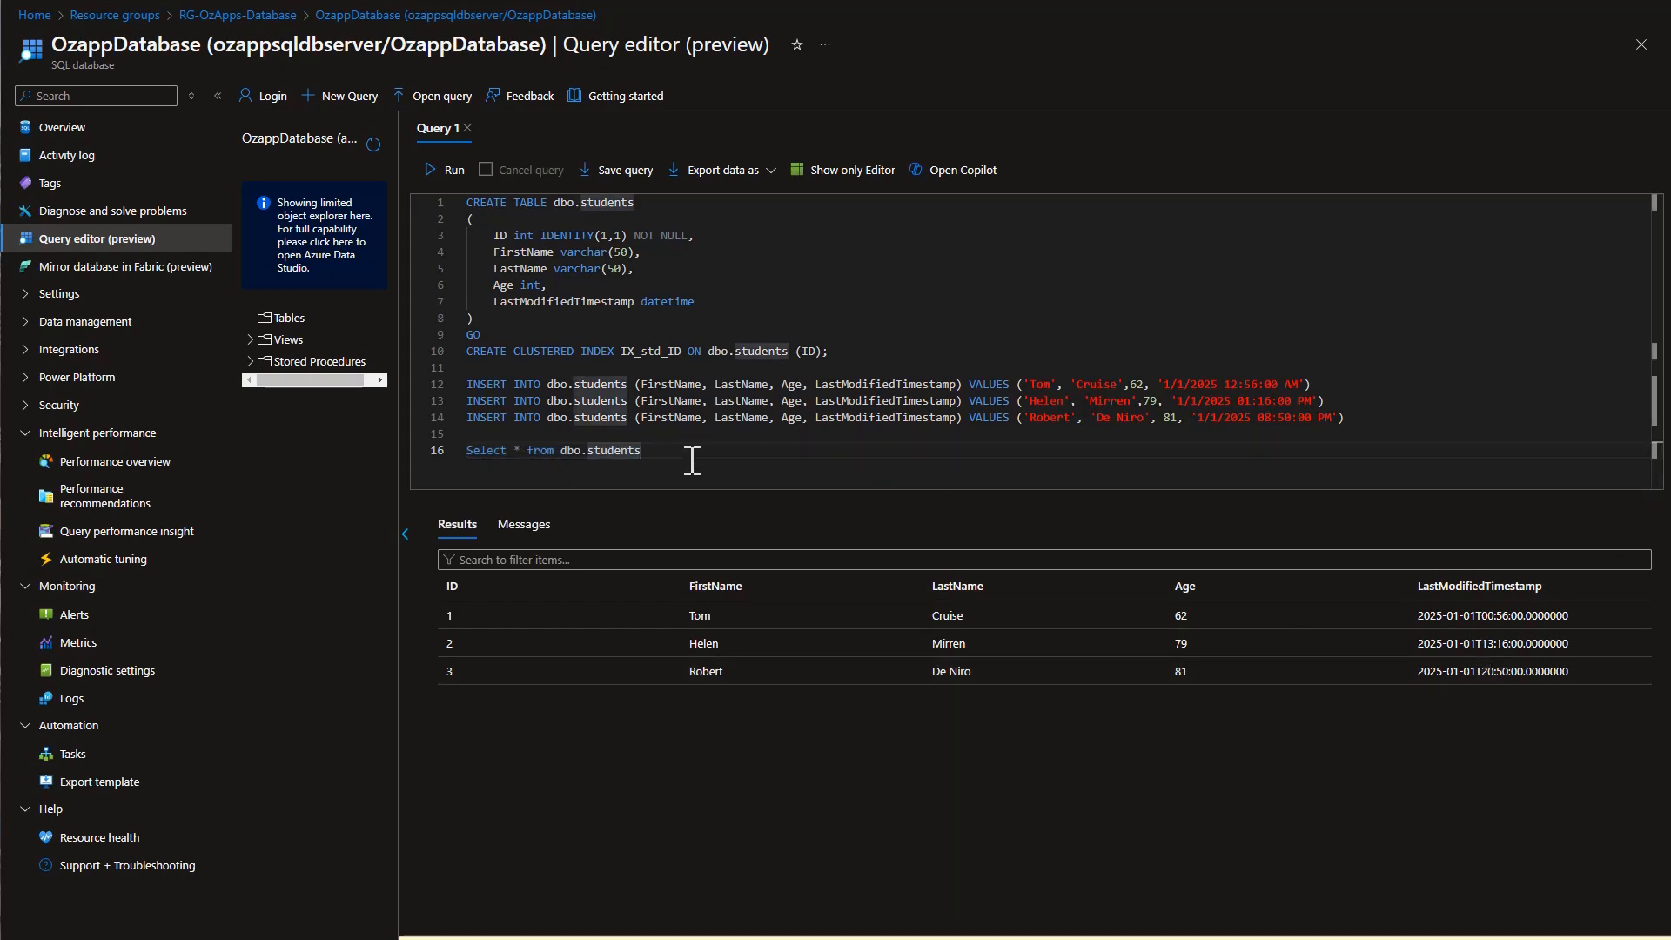
{"action": "key", "text": "Return"}
{"action": "key", "text": "Return"}
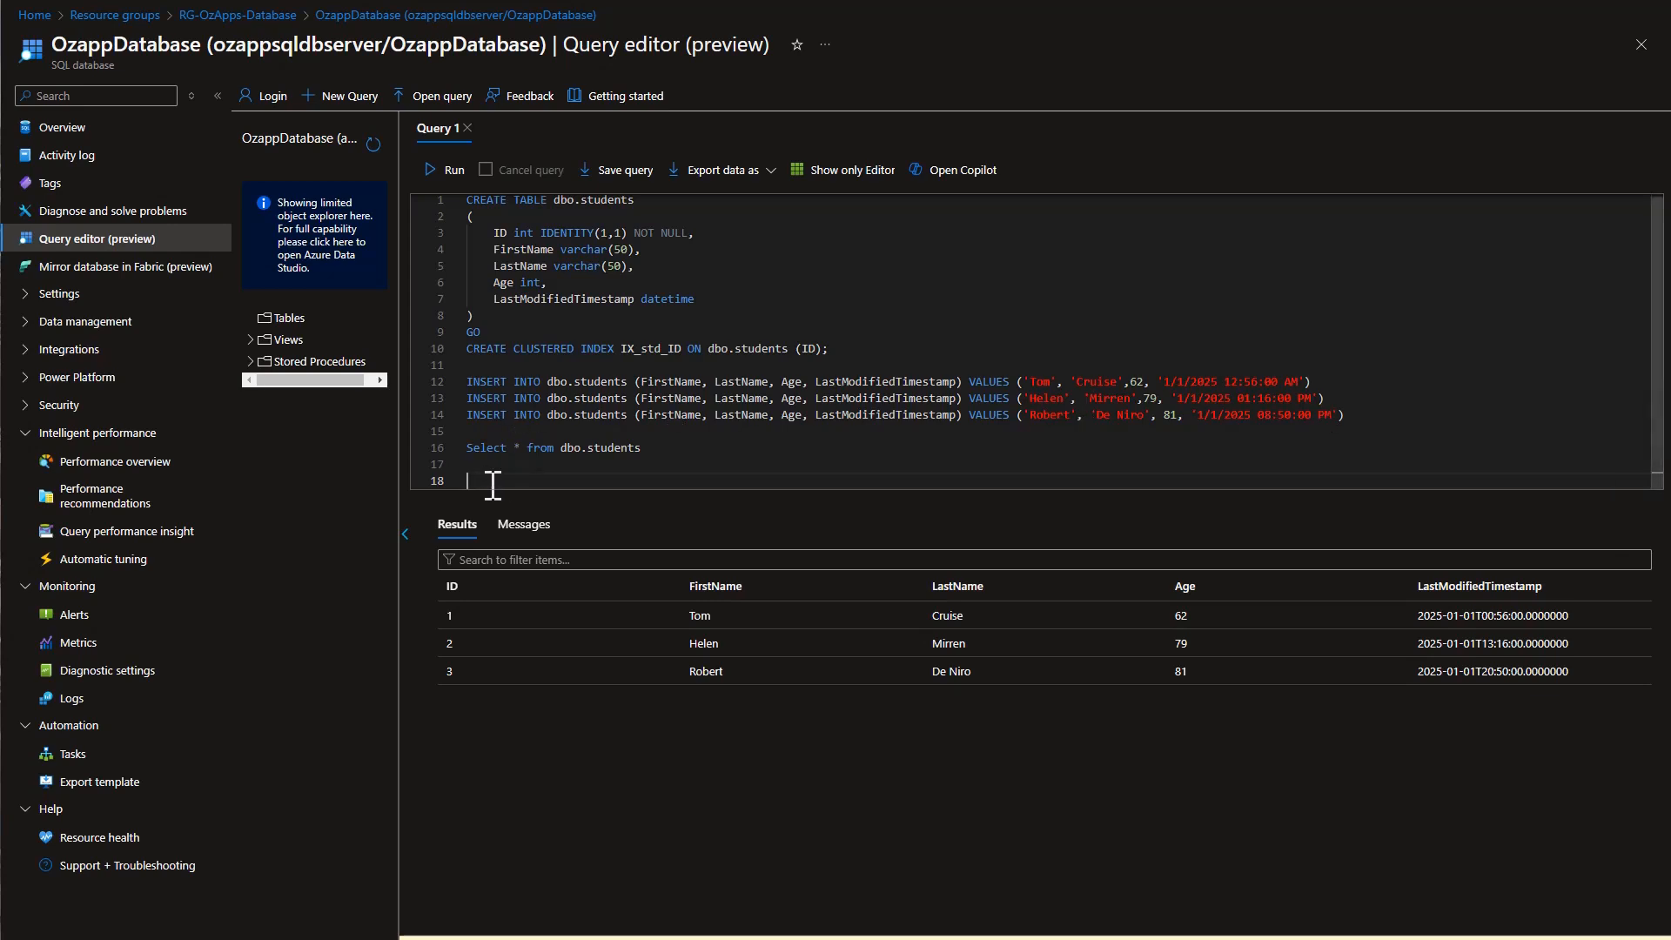
{"action": "type", "text": "create table dbo.watermark (     WatermarkName varchar(50),     WatermarkValue datetime );"}
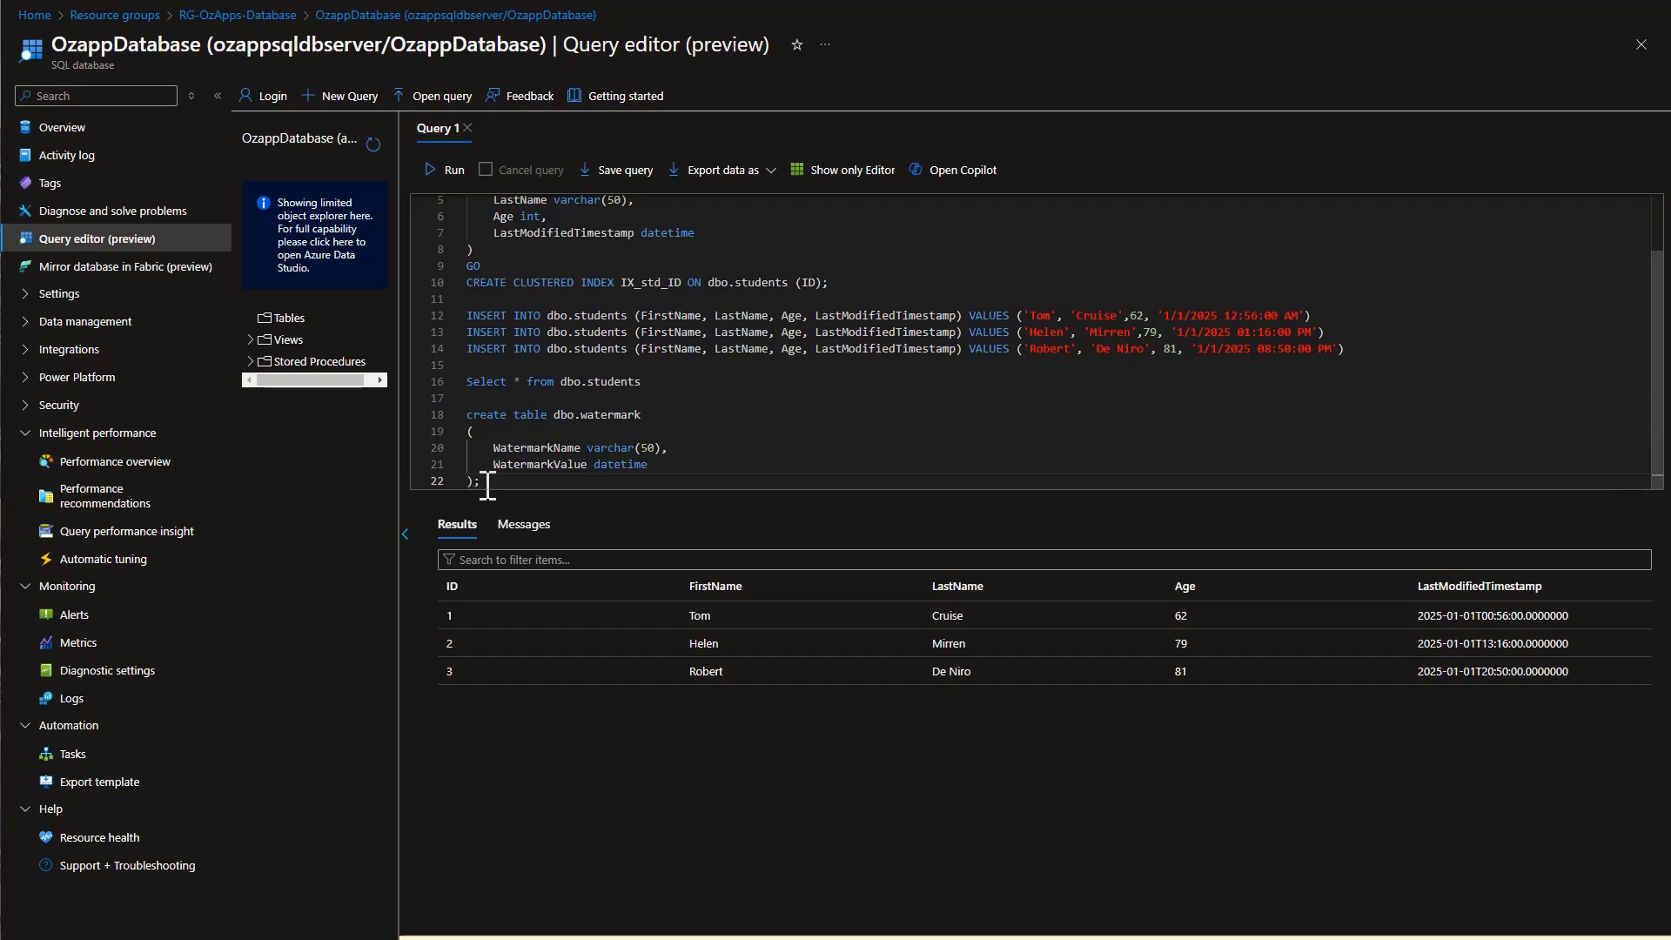
{"action": "left_click_drag", "start_coordinate": [481, 481], "coordinate": [456, 415]}
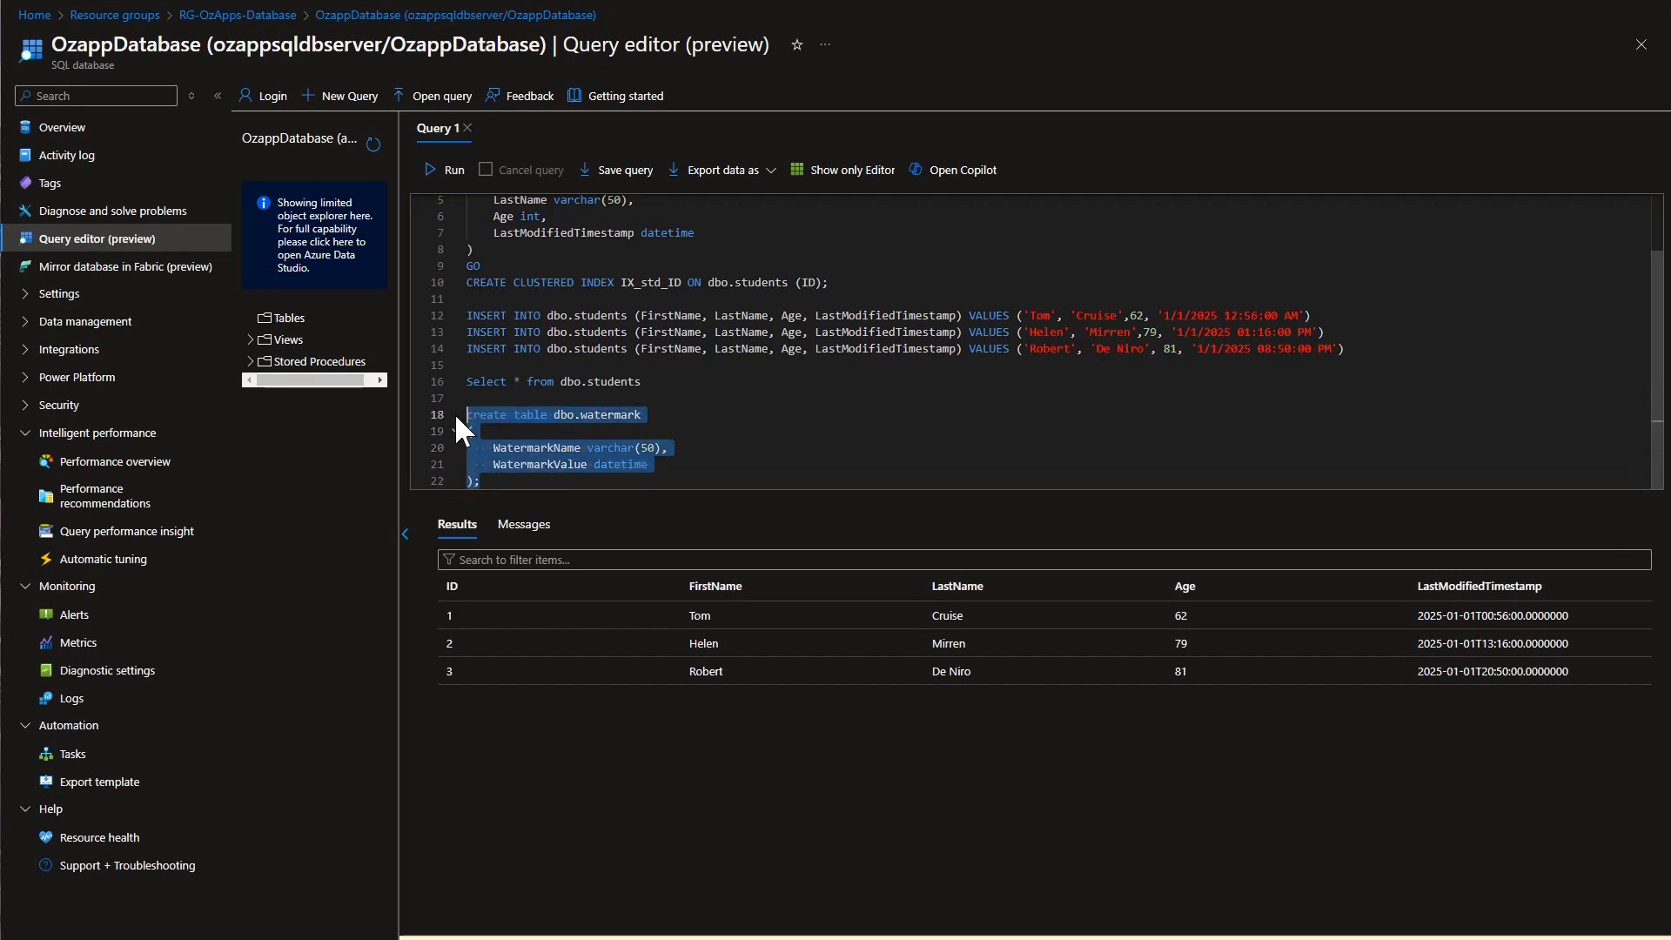
{"action": "left_click", "coordinate": [438, 170]}
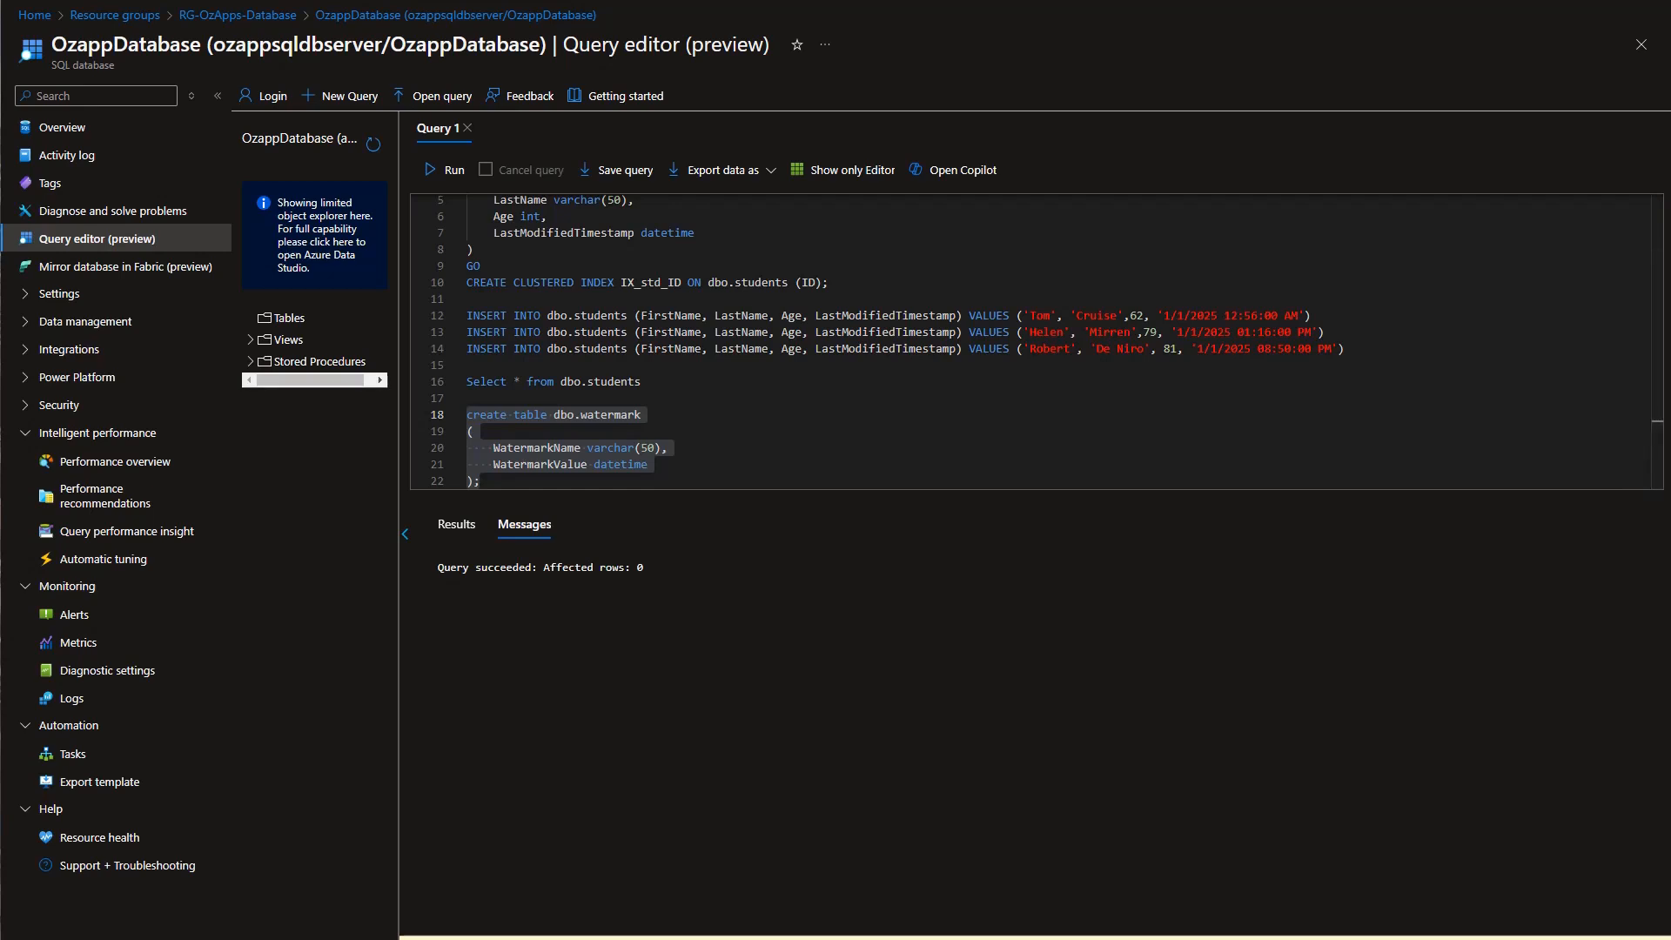
- Insert a row into dbo.watermark with WatermarkName 'Students' and WatermarkValue '1/1/2000 00:00:00 AM', running only that statement
{"action": "left_click", "coordinate": [499, 485]}
{"action": "key", "text": "Return"}
{"action": "type", "text": "INSERT INTO dbo.watermark (WatermarkName, WatermarkValue) VALUES ('Students', '1/1/2000 00:00:00 AM')"}
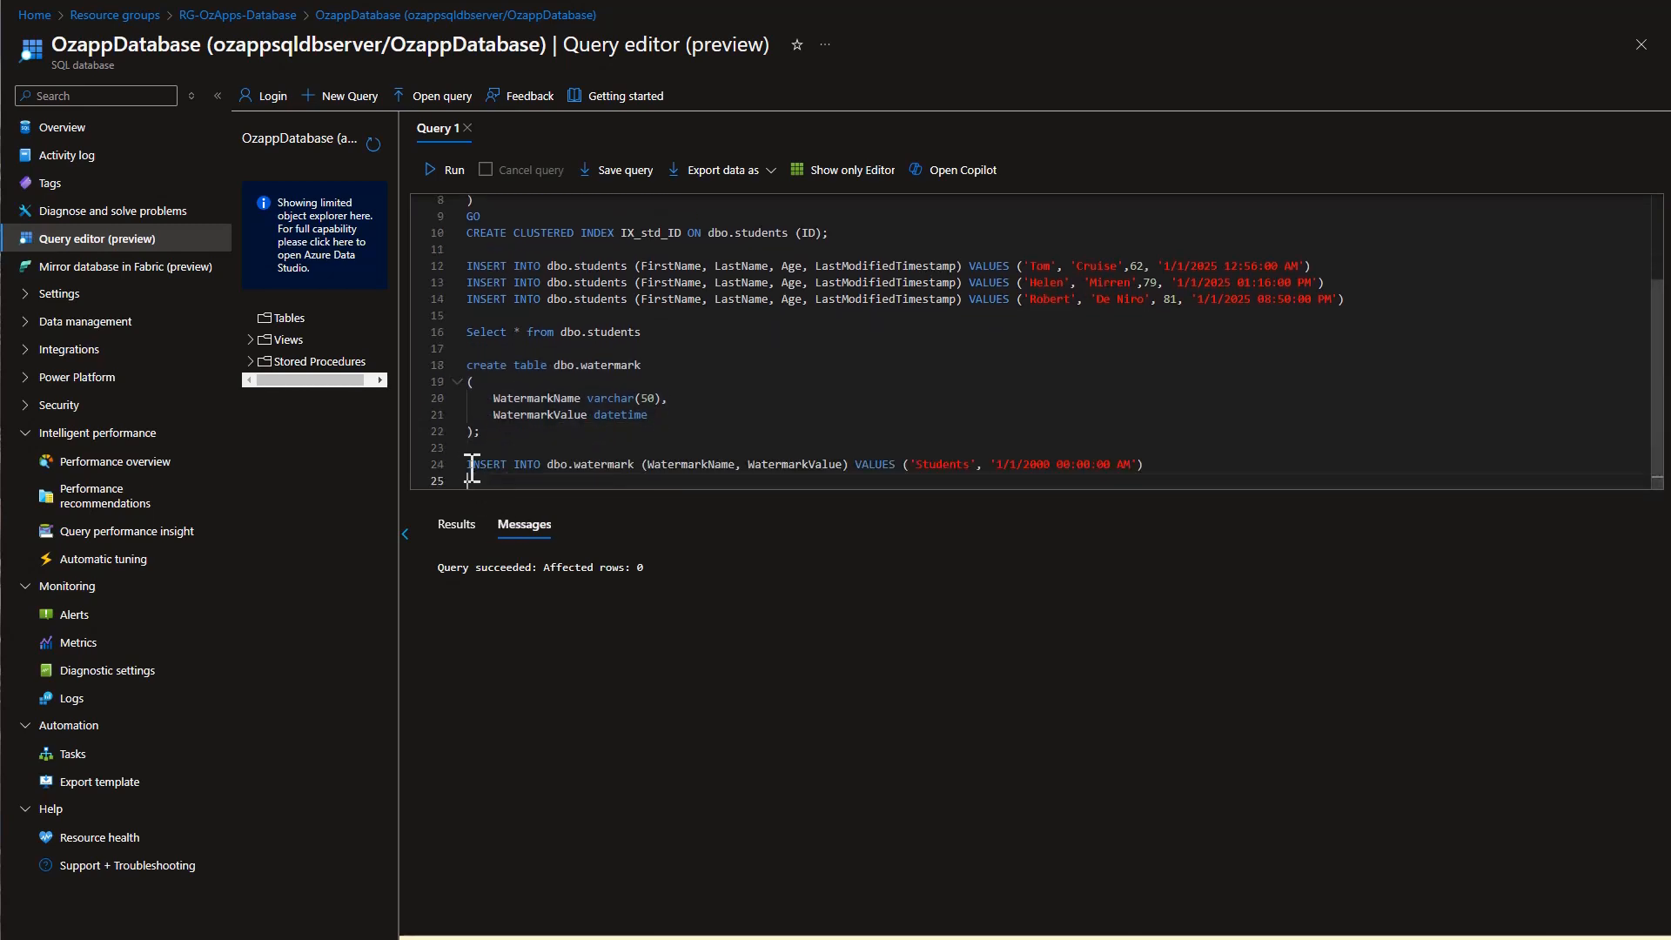
{"action": "left_click_drag", "start_coordinate": [466, 465], "coordinate": [1156, 464]}
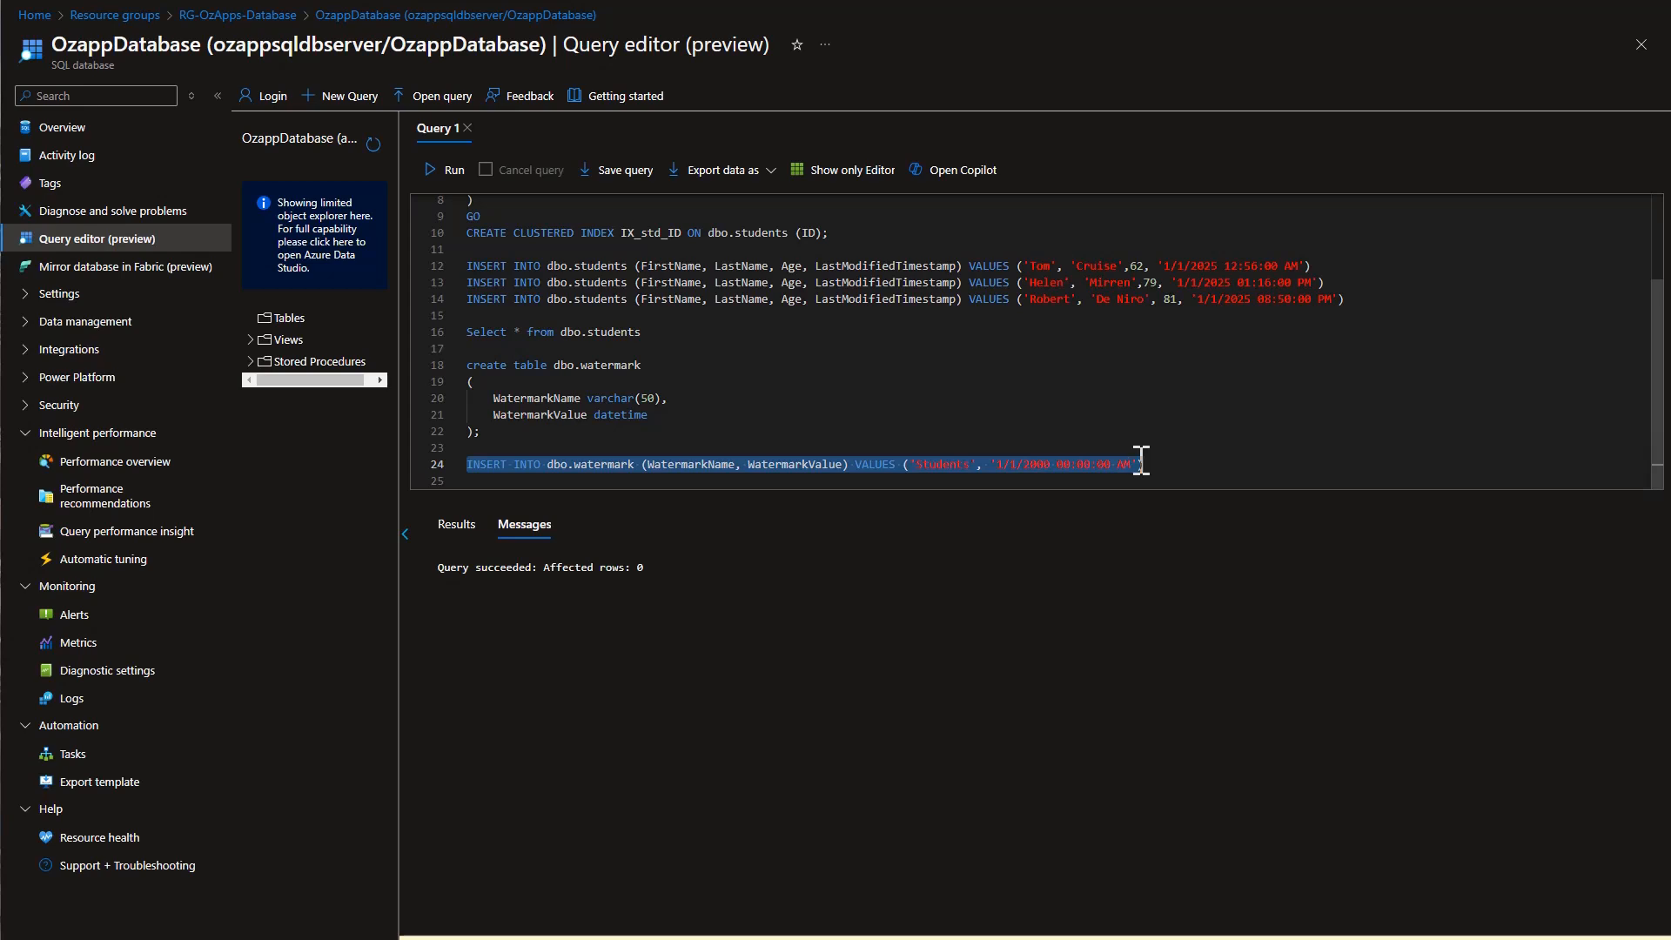
{"action": "left_click", "coordinate": [437, 174]}
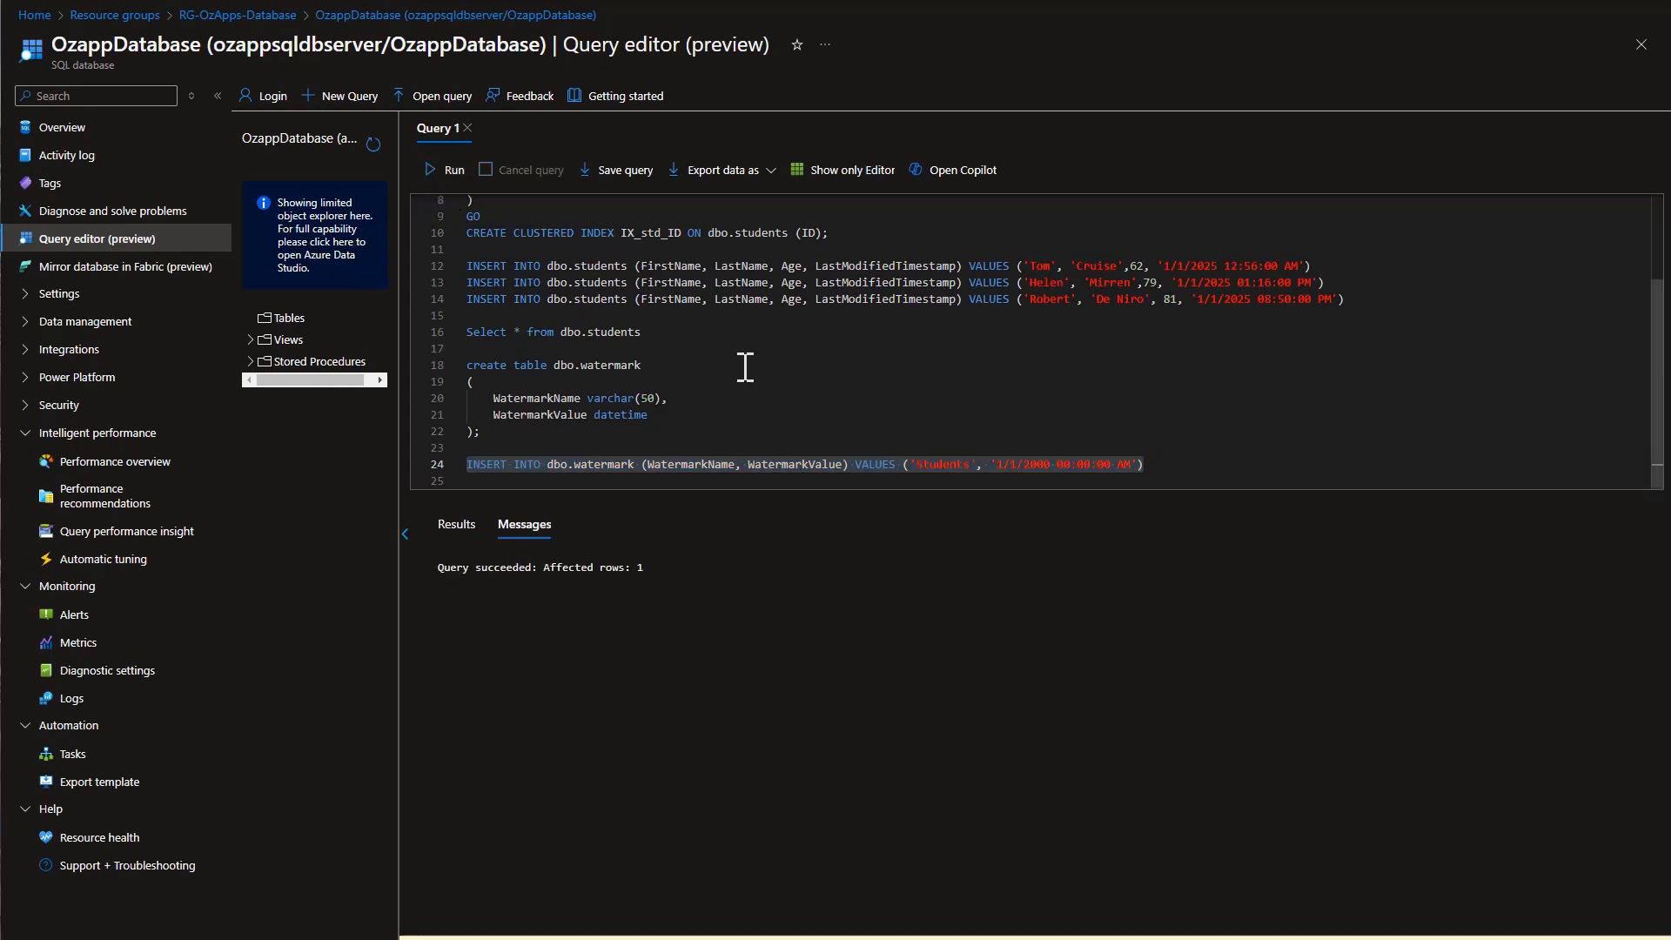
- Query all rows from dbo.watermark, and expand the database's list of tables
{"action": "left_click", "coordinate": [1173, 467]}
{"action": "key", "text": "Return"}
{"action": "key", "text": "Return"}
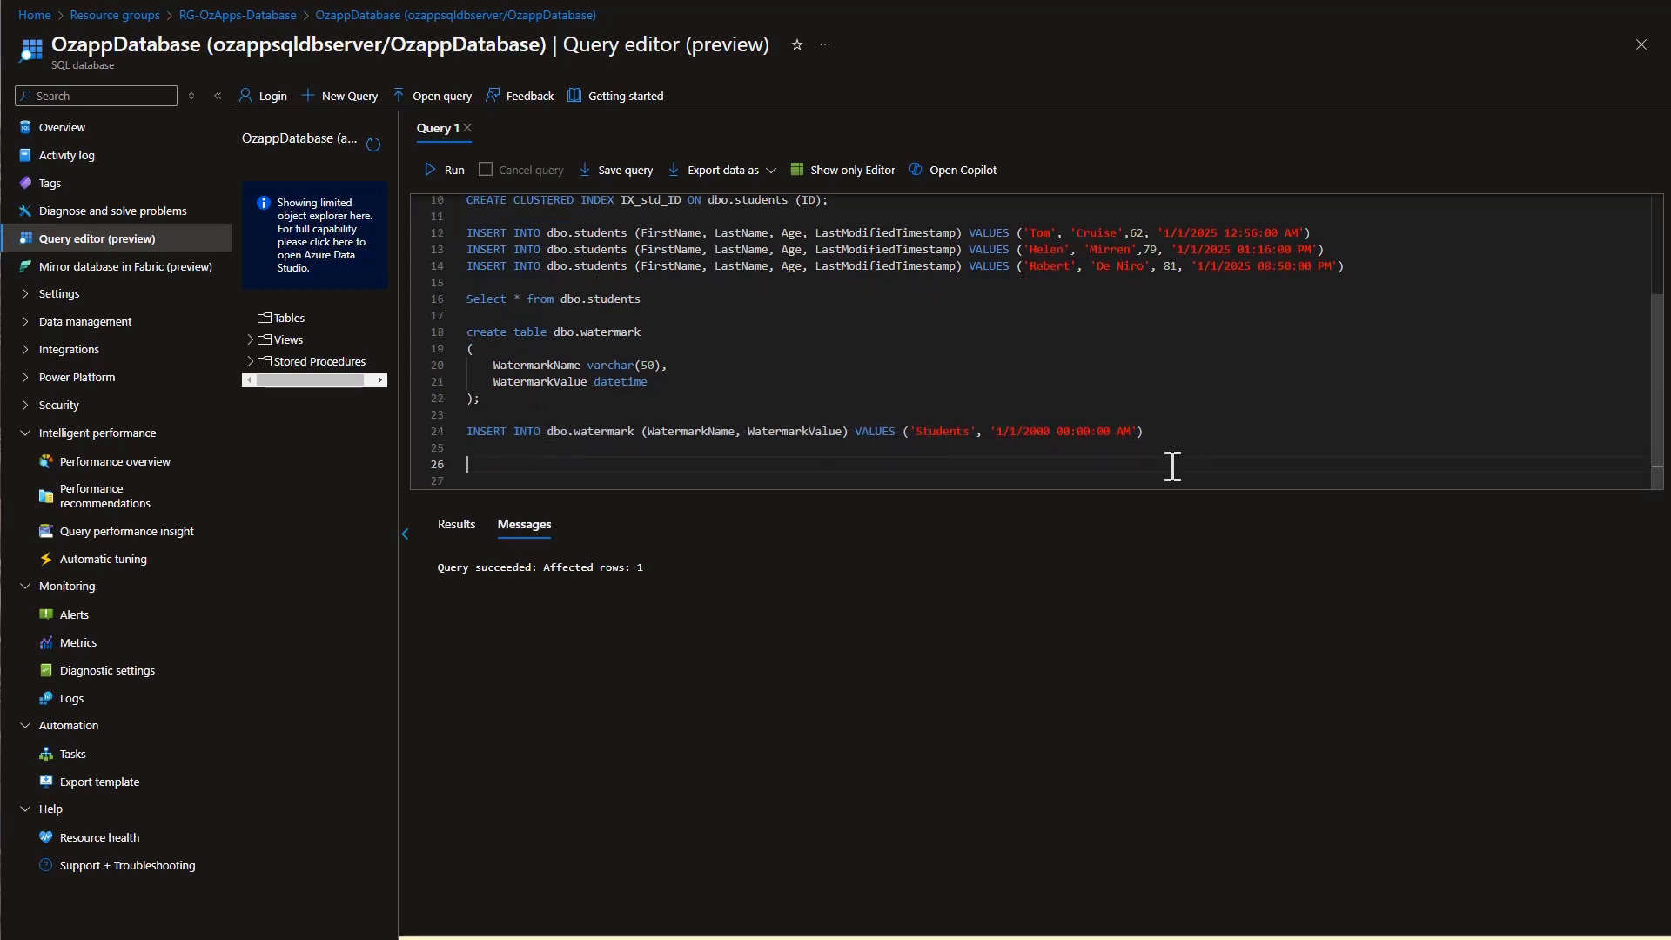
{"action": "type", "text": "Select * from dbo.watermark"}
{"action": "left_click_drag", "start_coordinate": [651, 464], "coordinate": [473, 475]}
{"action": "left_click", "coordinate": [442, 171]}
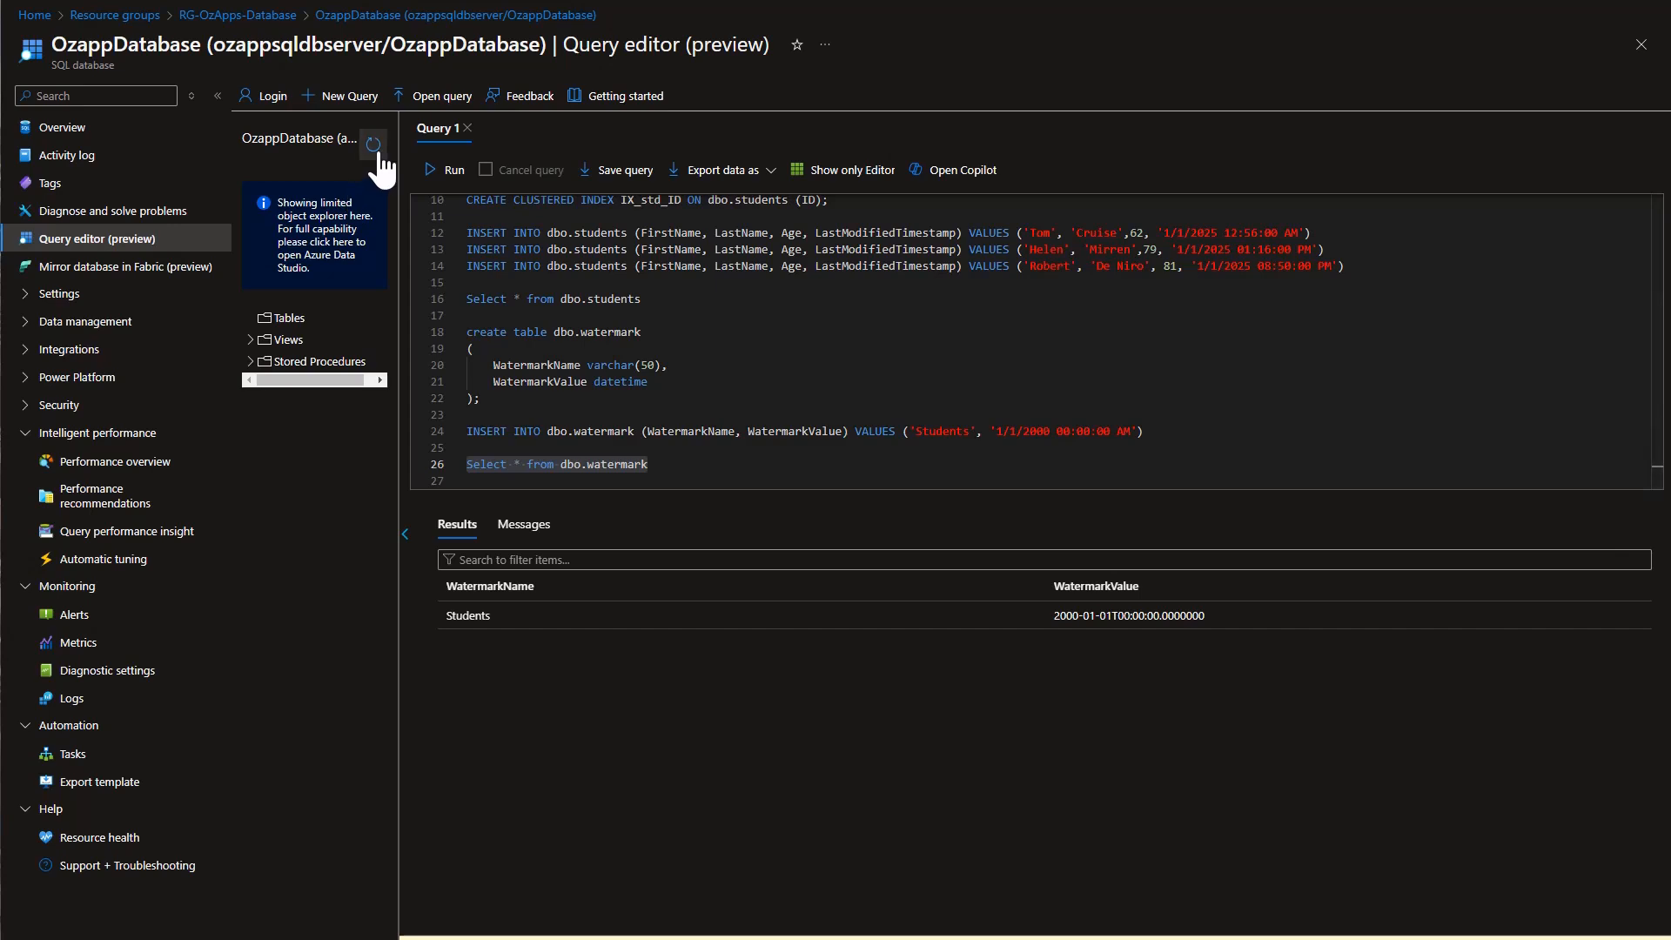
{"action": "left_click", "coordinate": [250, 318]}
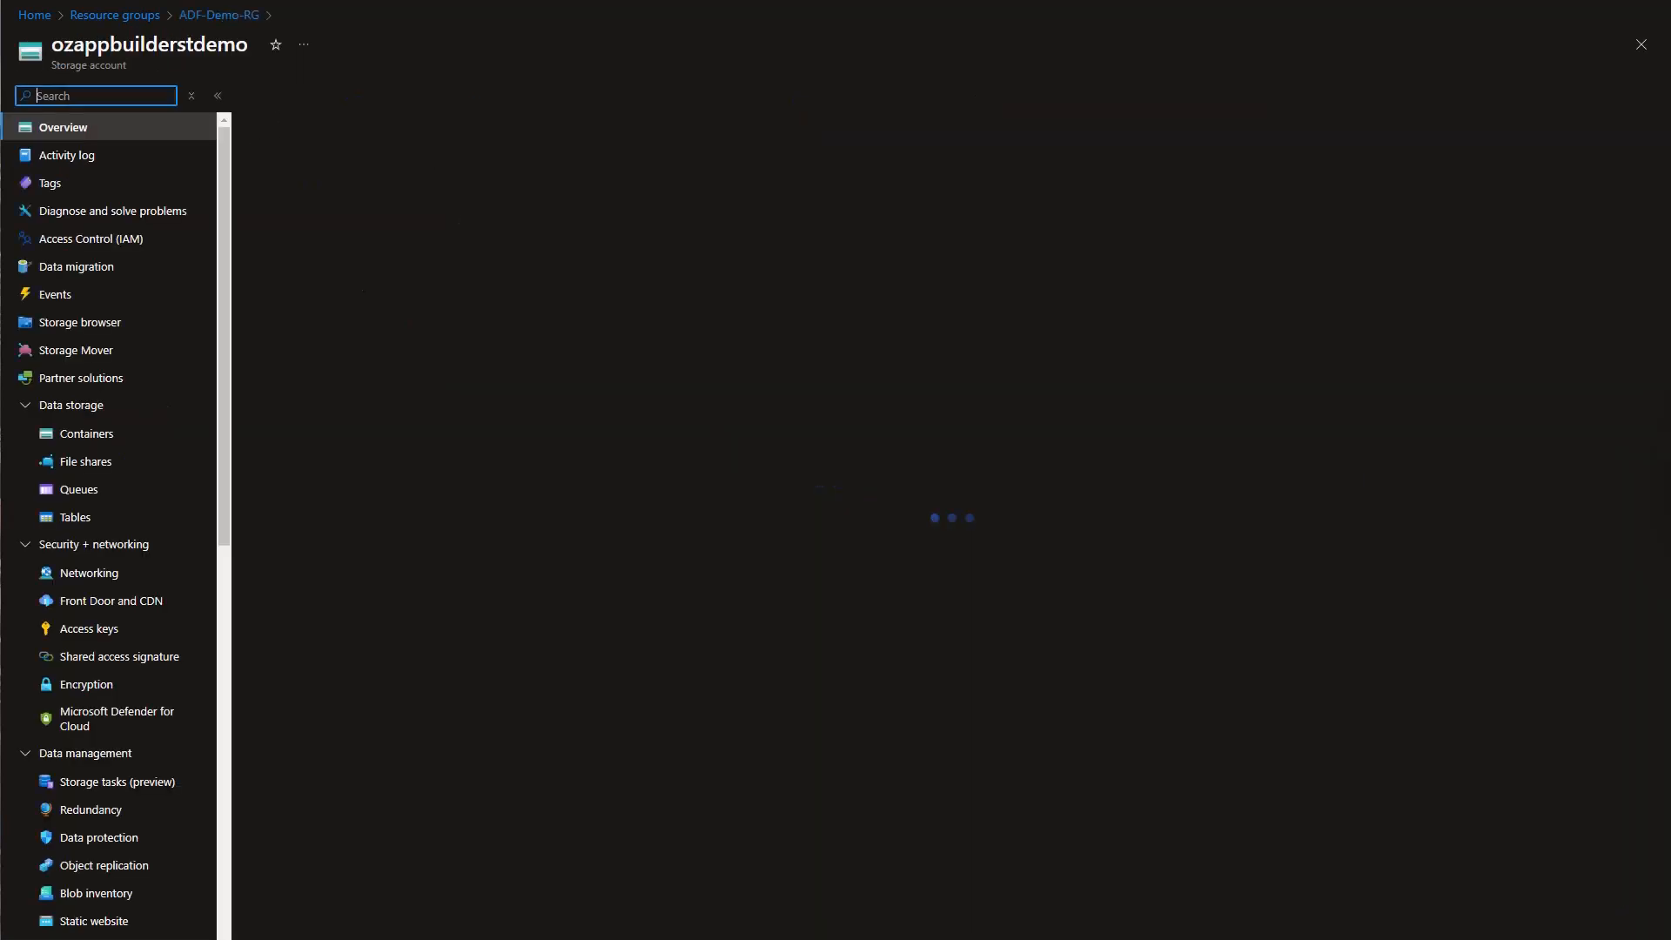
- Browse the blob containers of the ozappbuilderstdemo storage account and open the mytarget container
{"action": "left_click", "coordinate": [88, 324]}
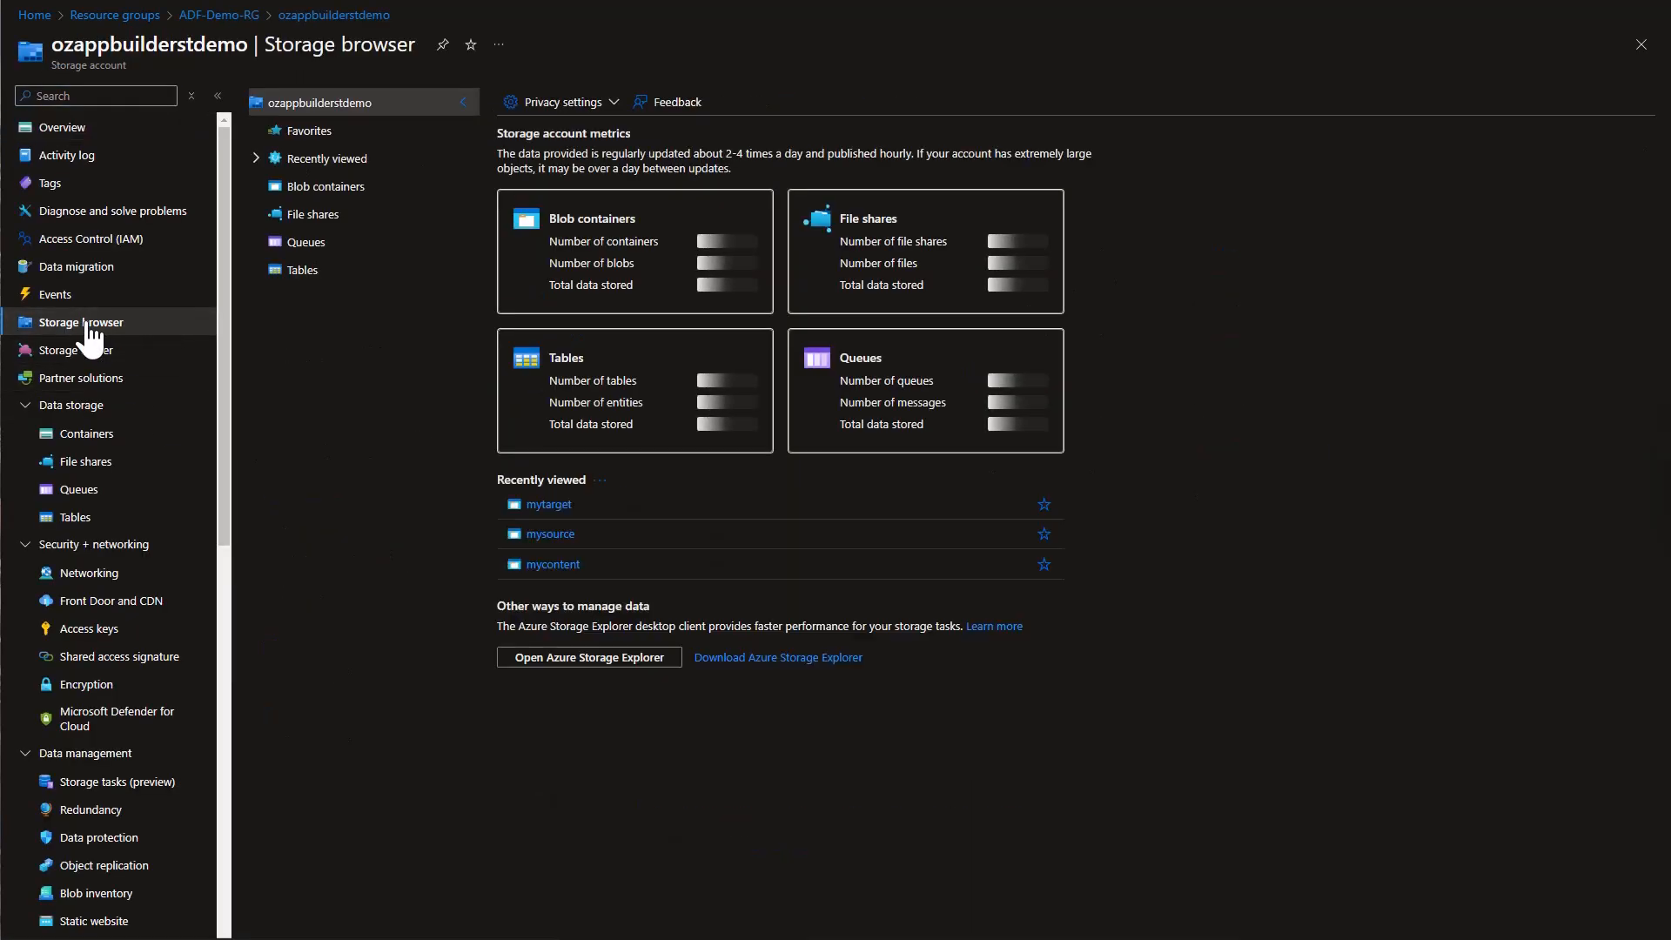
{"action": "left_click", "coordinate": [346, 184]}
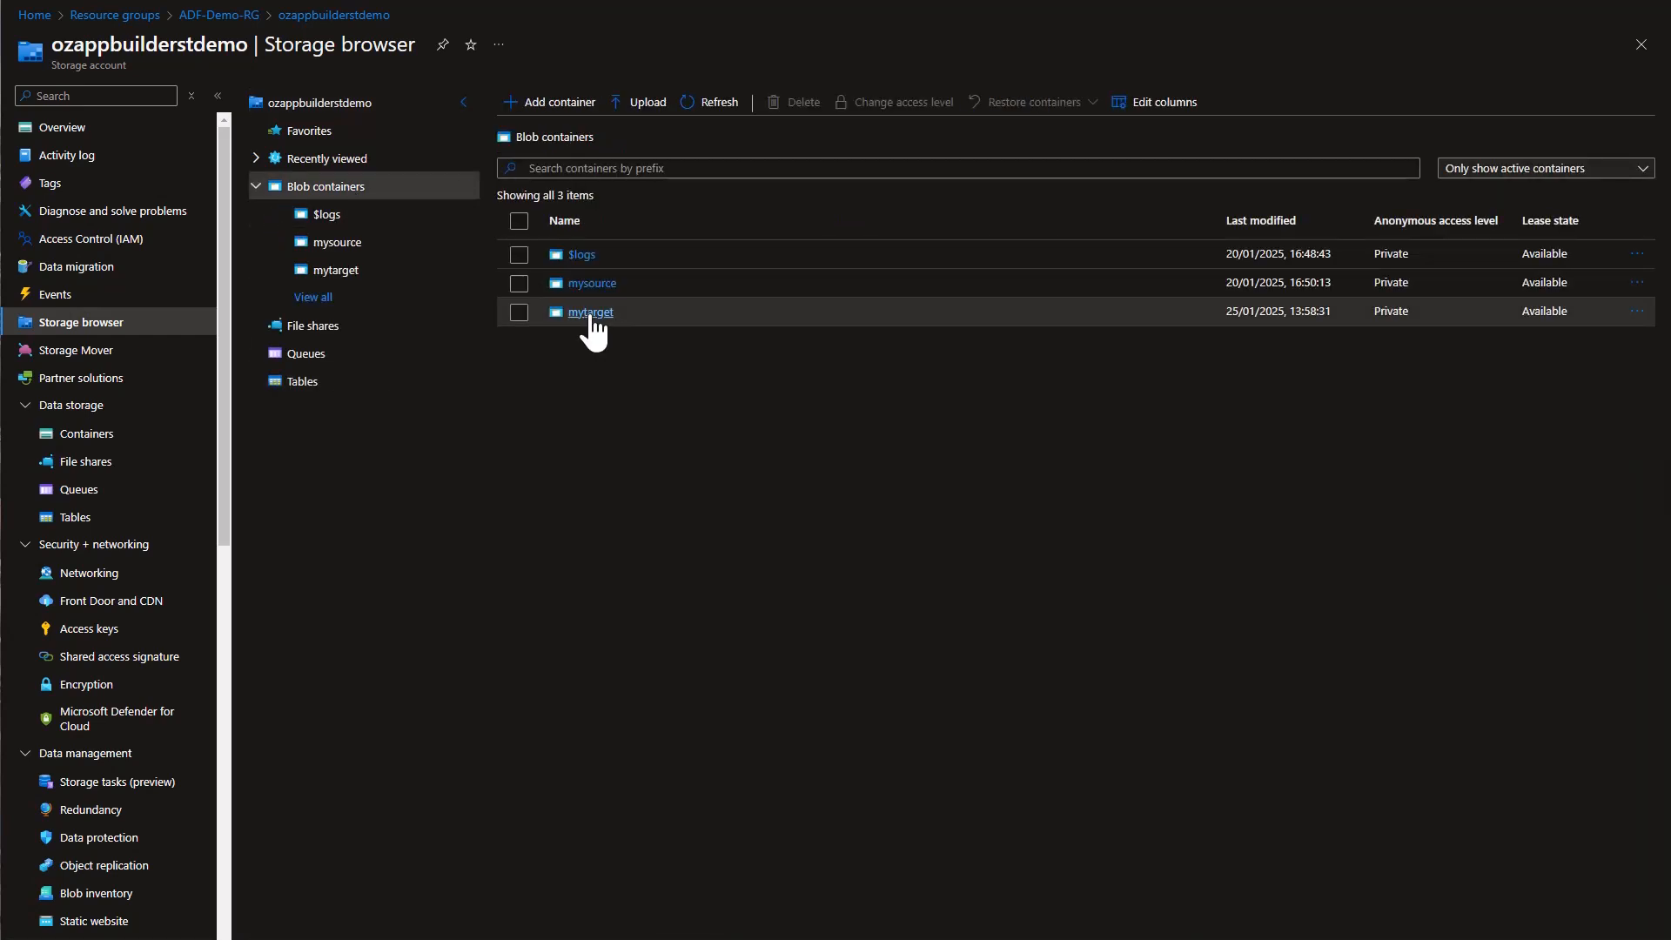
{"action": "left_click", "coordinate": [591, 313]}
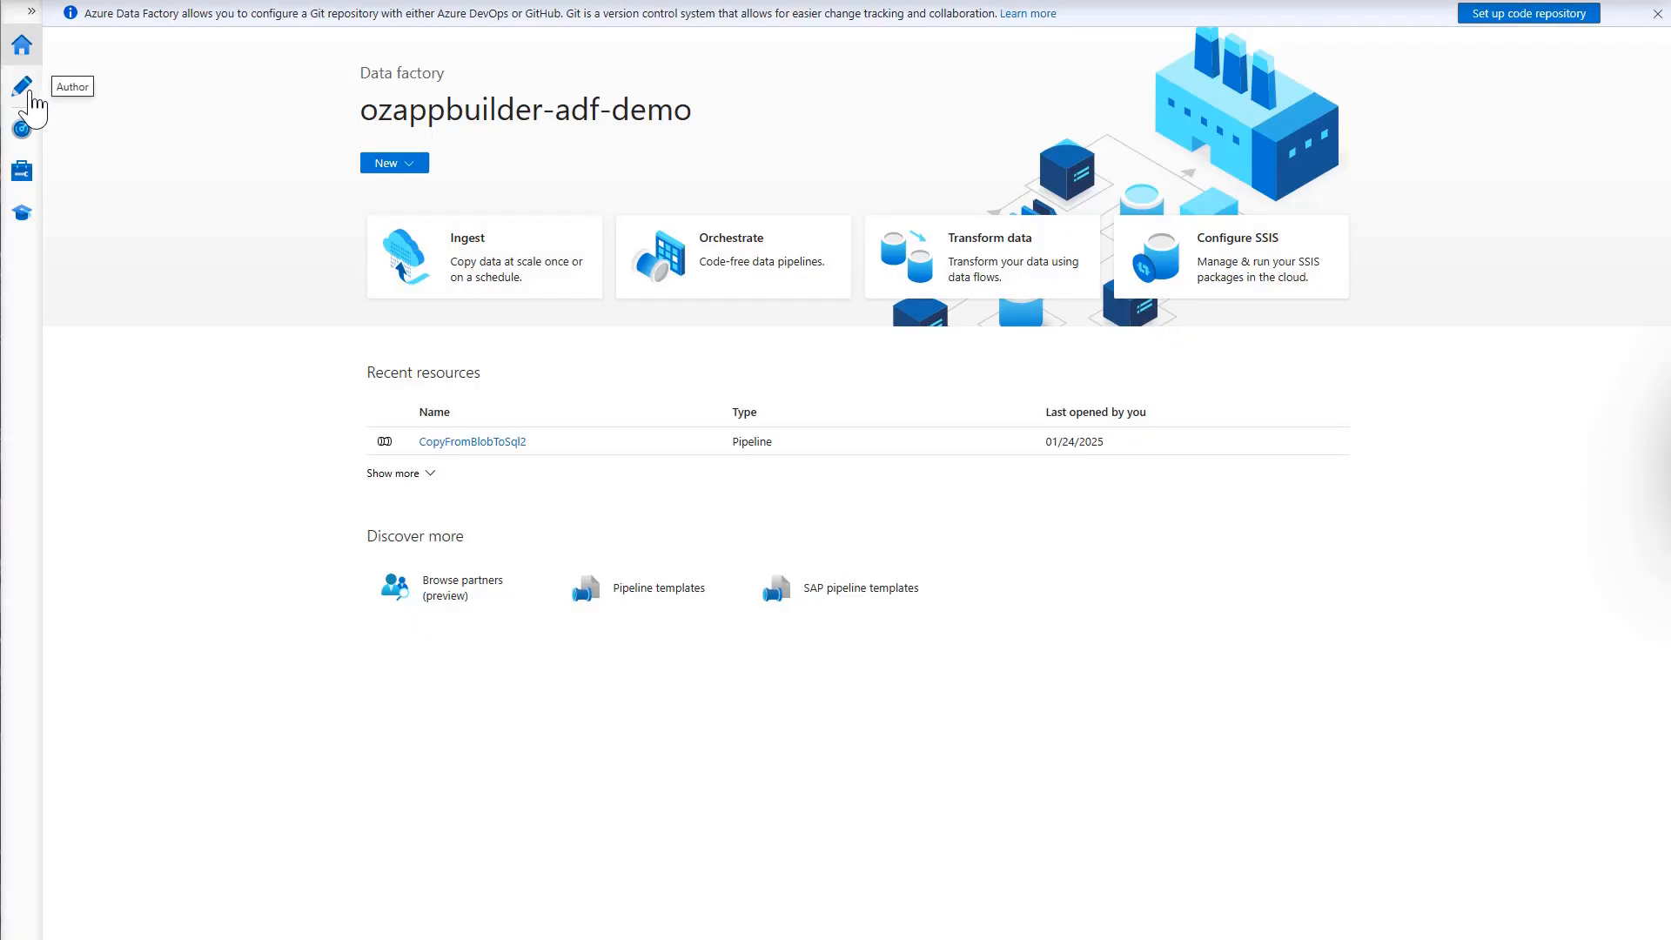
- Create a new pipeline named IncrementalCopyPipeline in the ozappbuilder-adf-demo data factory and hide its properties
{"action": "left_click", "coordinate": [27, 89]}
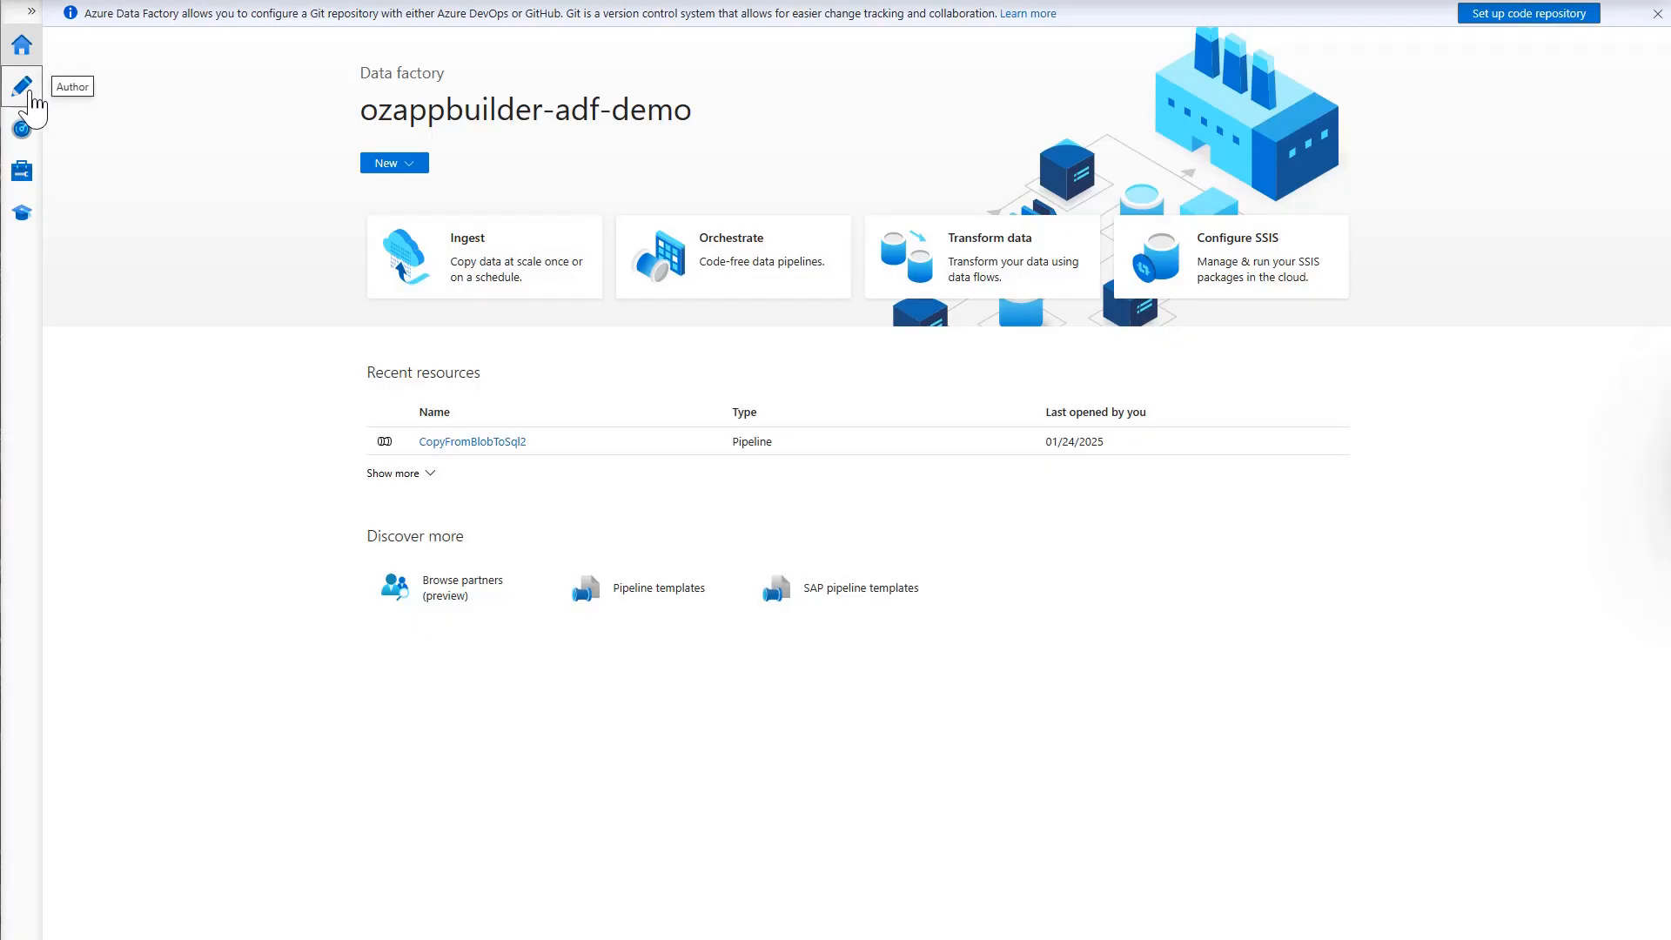
{"action": "left_click", "coordinate": [64, 115]}
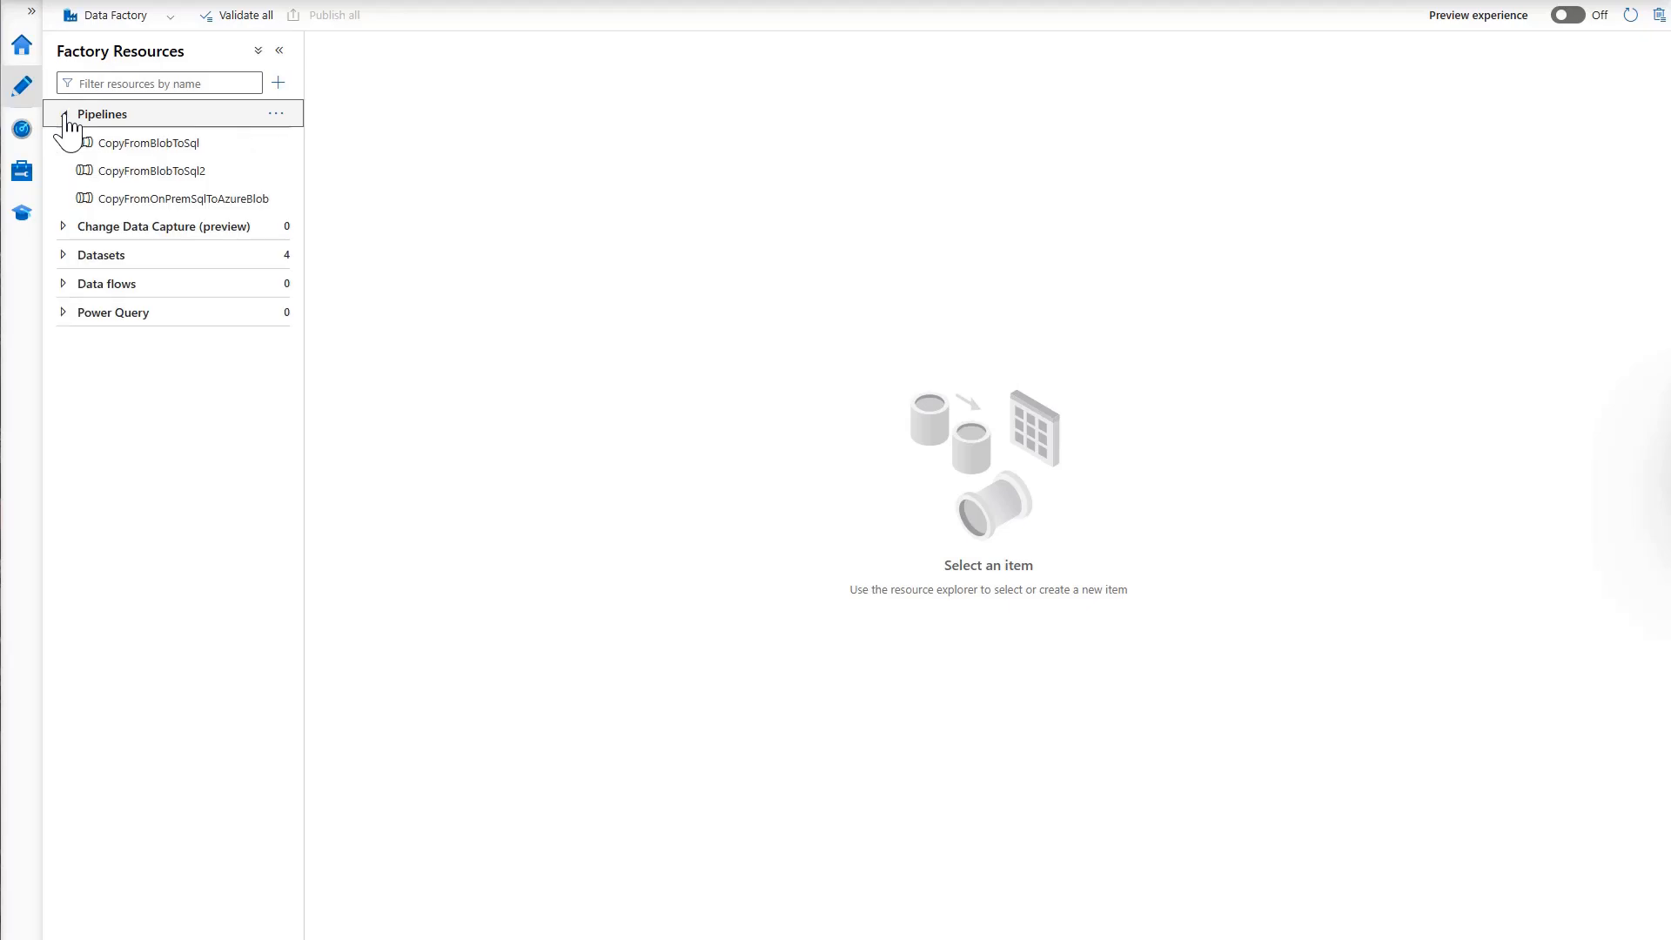
{"action": "left_click", "coordinate": [273, 120]}
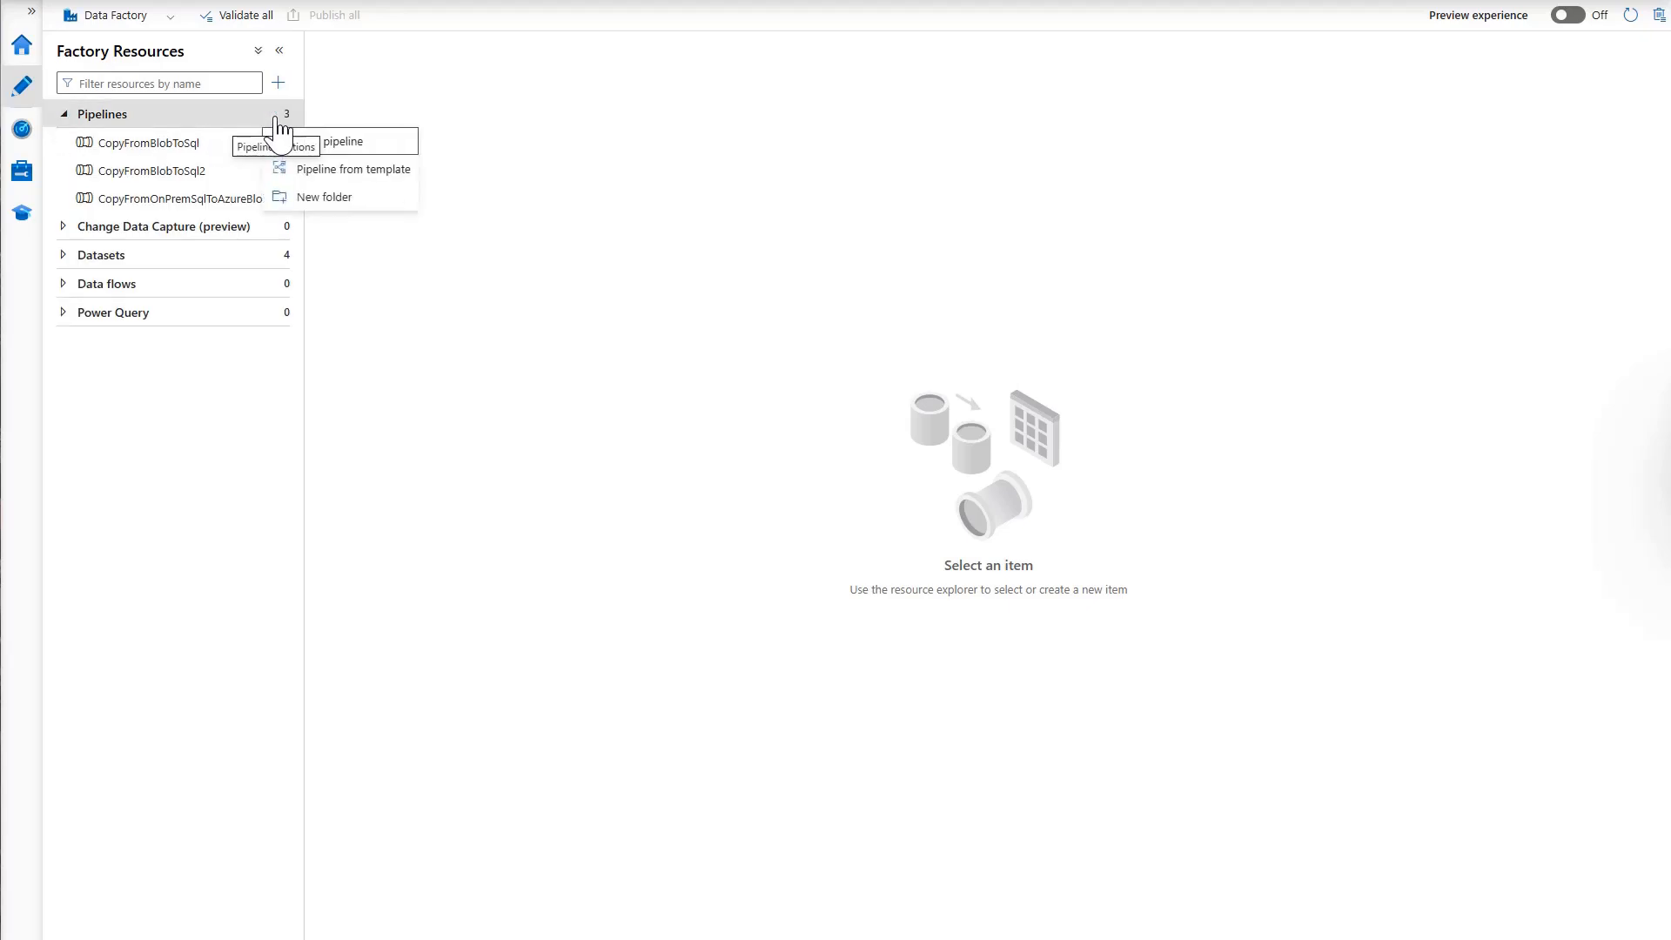
{"action": "left_click", "coordinate": [352, 148]}
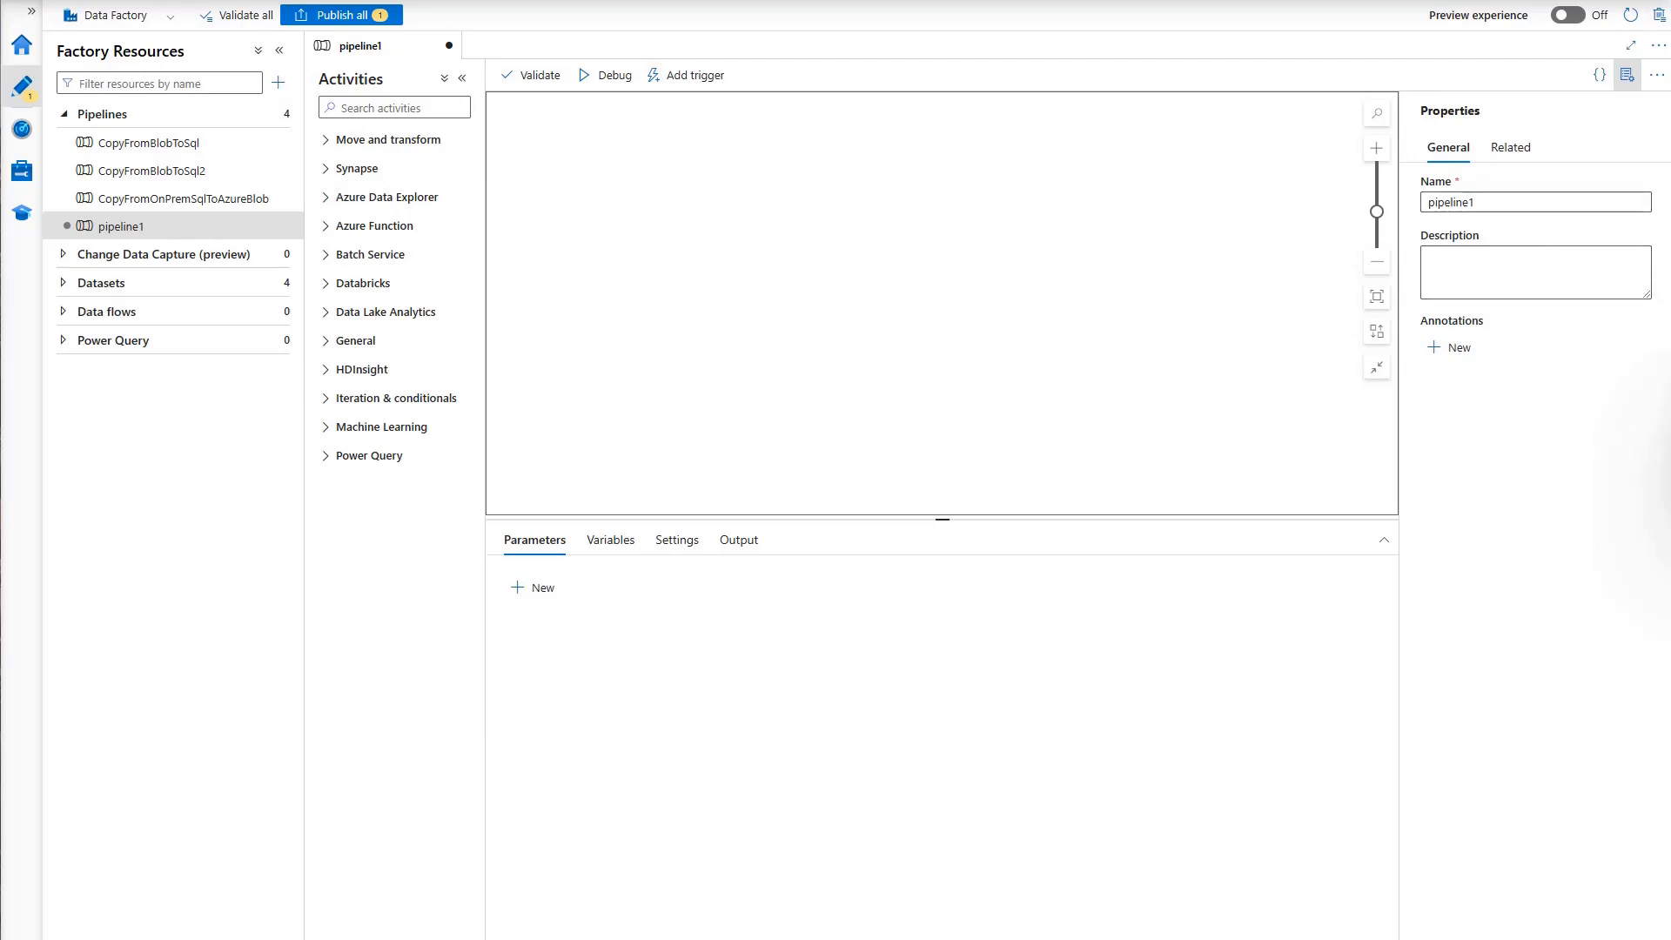
{"action": "left_click", "coordinate": [1437, 201]}
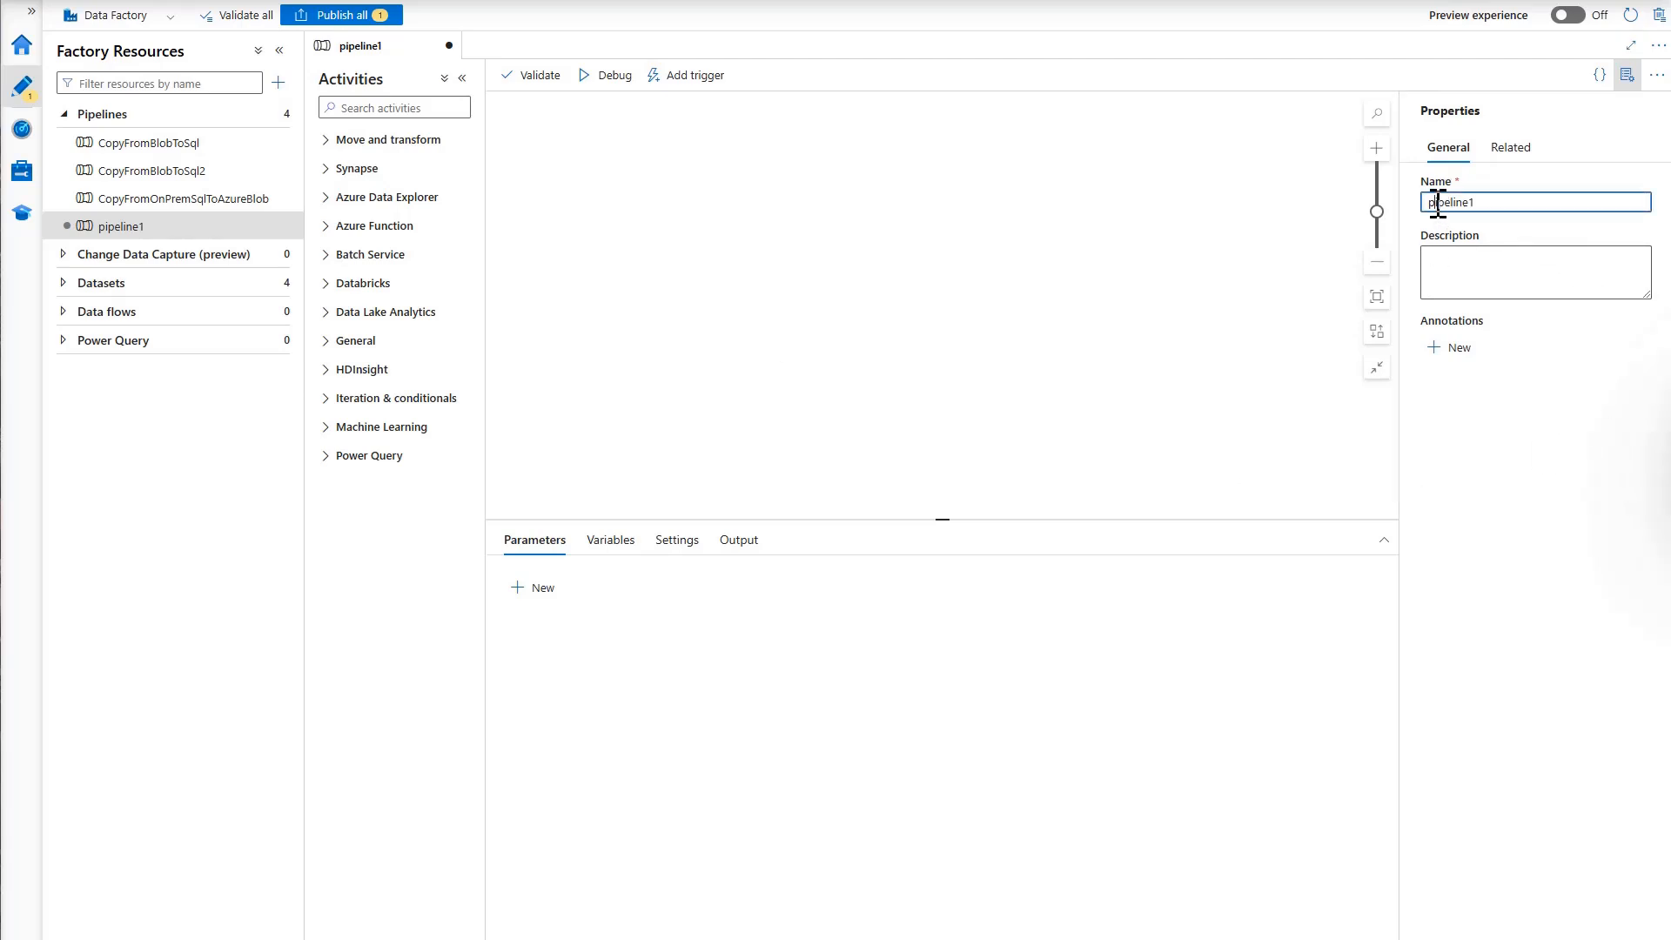
{"action": "key", "text": "ctrl+a"}
{"action": "type", "text": "IncrementalCopyPipeline"}
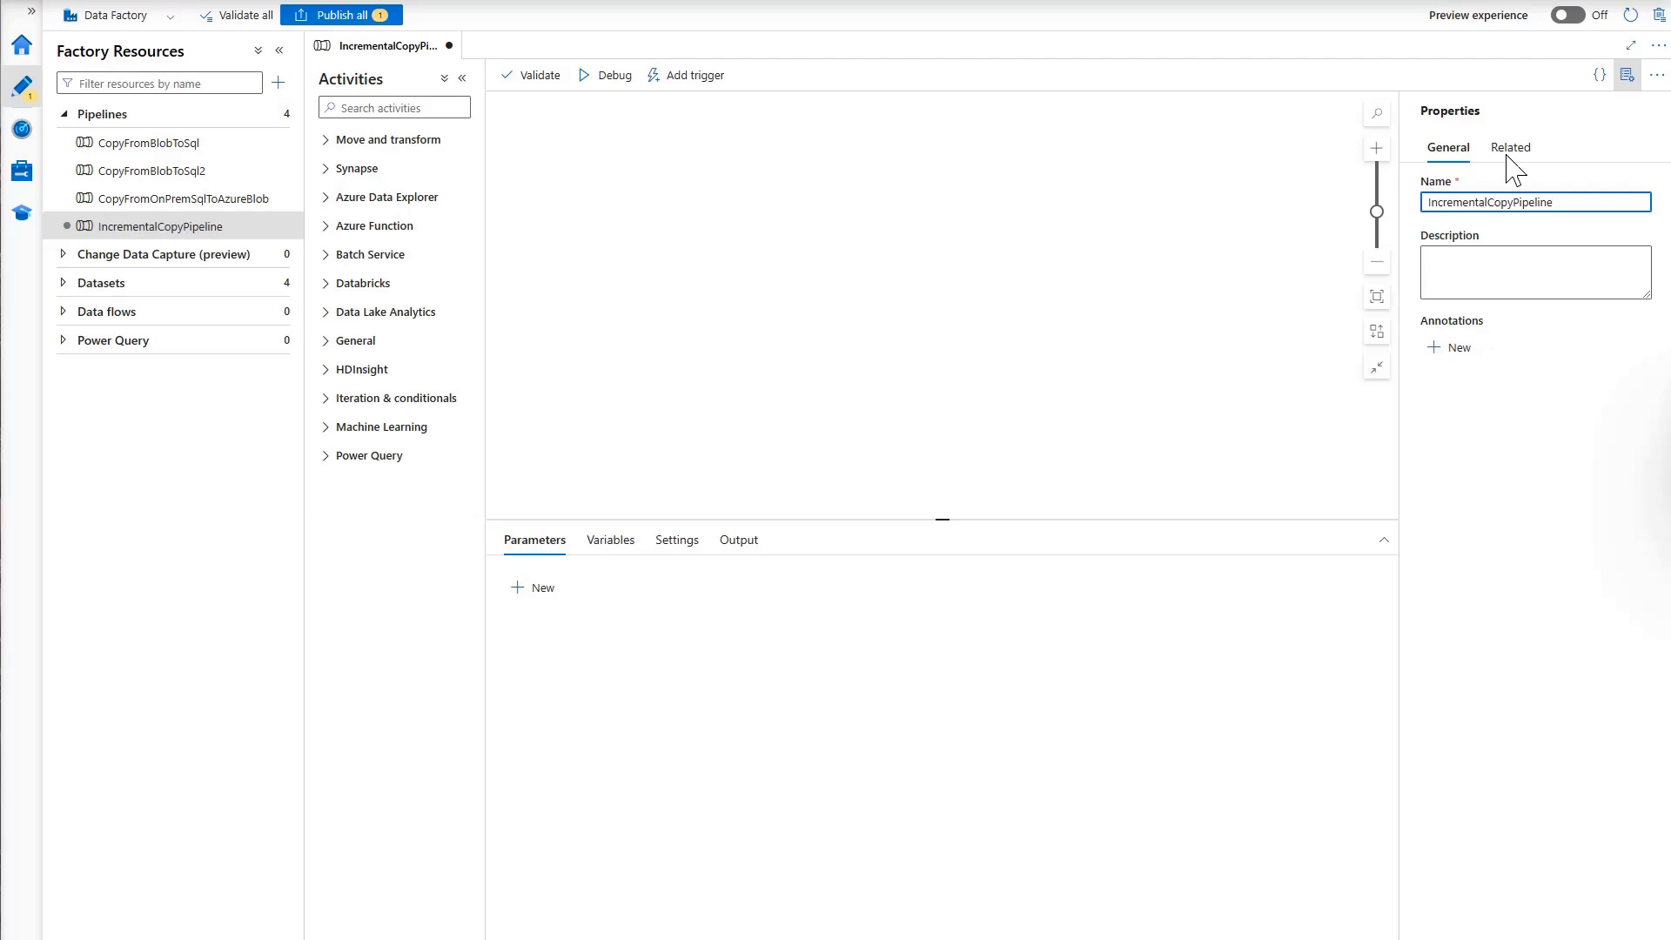
{"action": "left_click", "coordinate": [1627, 76]}
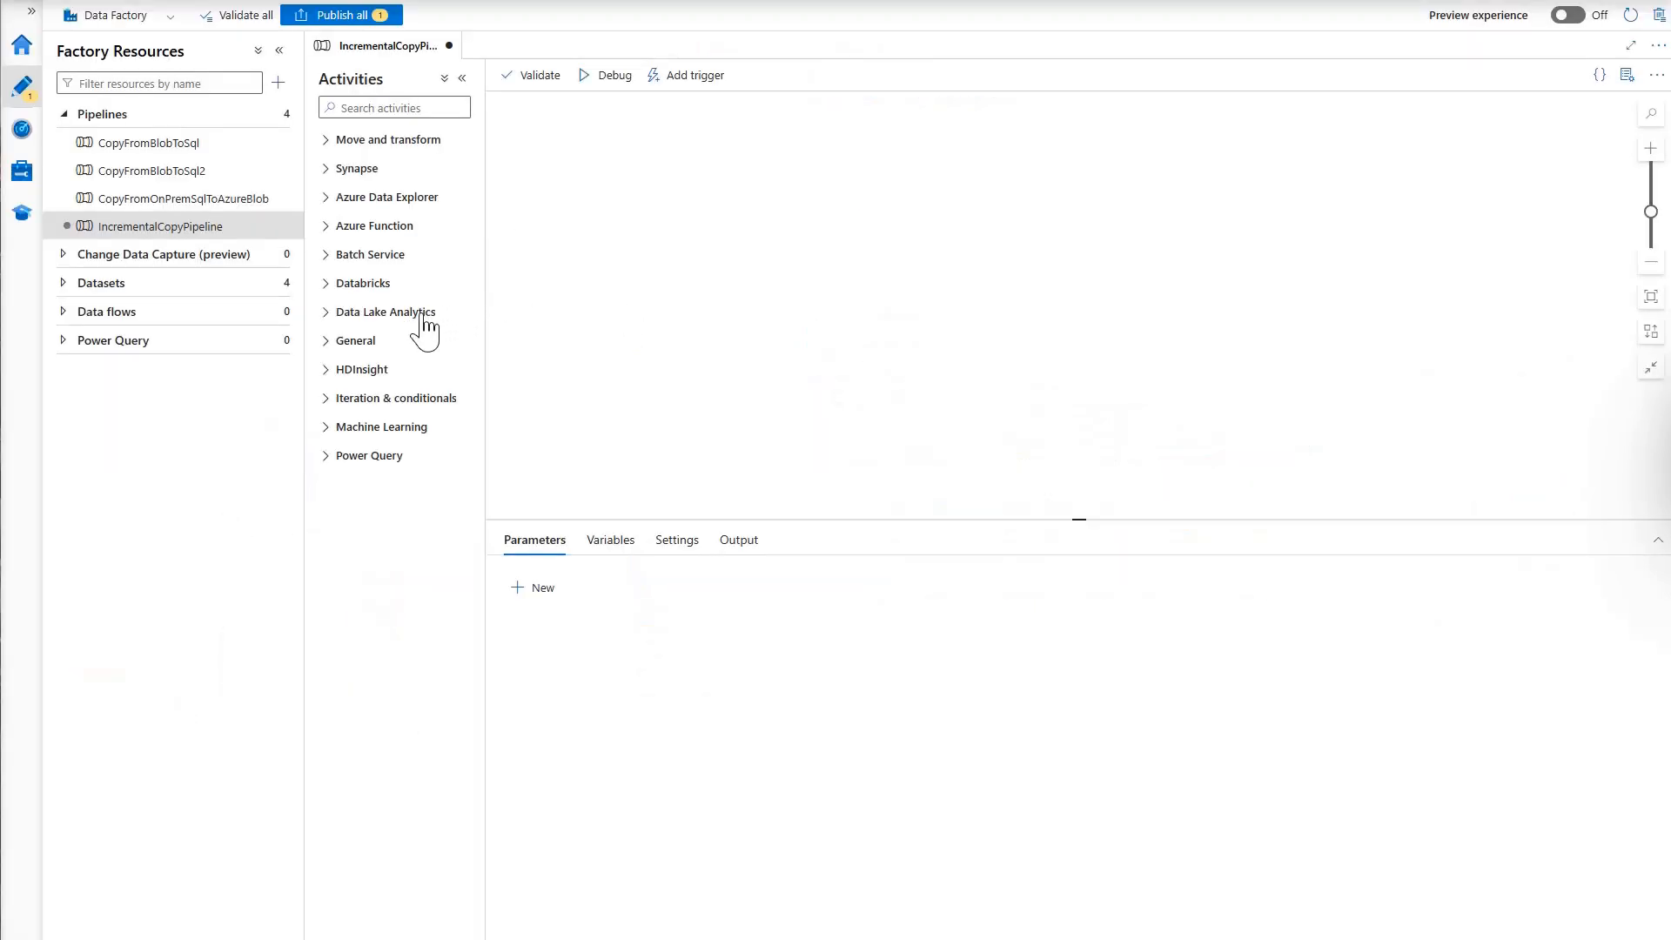
- Add a Lookup activity to the pipeline canvas and name it LookupNewWaterMarkActivity
{"action": "left_click", "coordinate": [329, 342]}
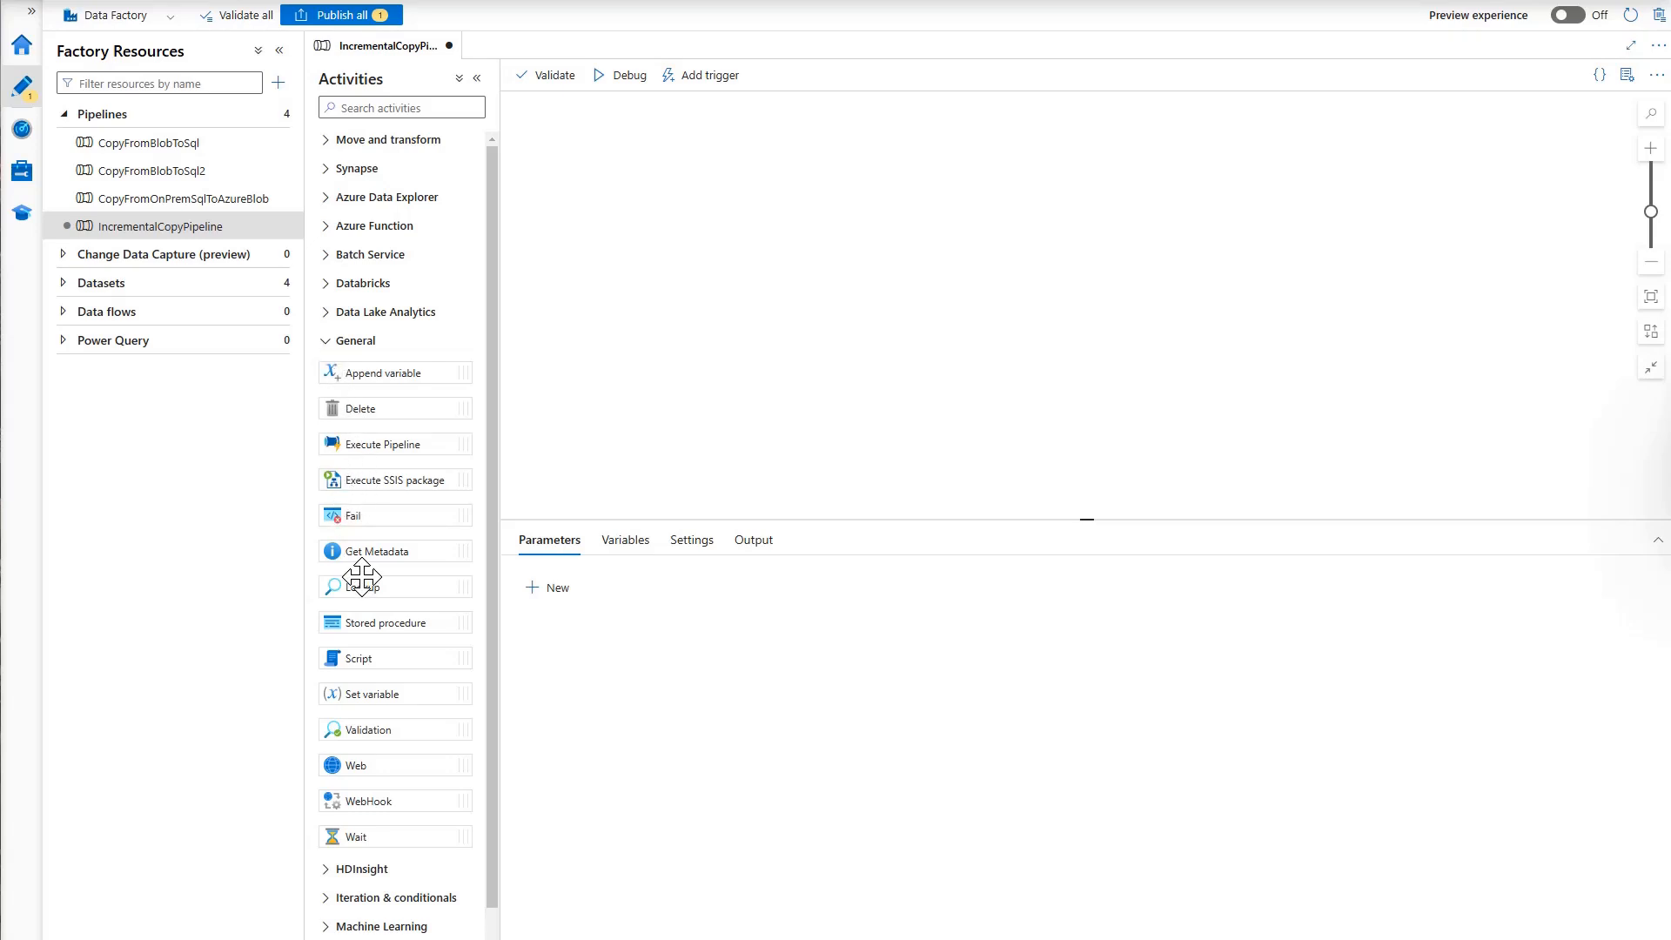
{"action": "left_click_drag", "start_coordinate": [369, 589], "coordinate": [834, 286]}
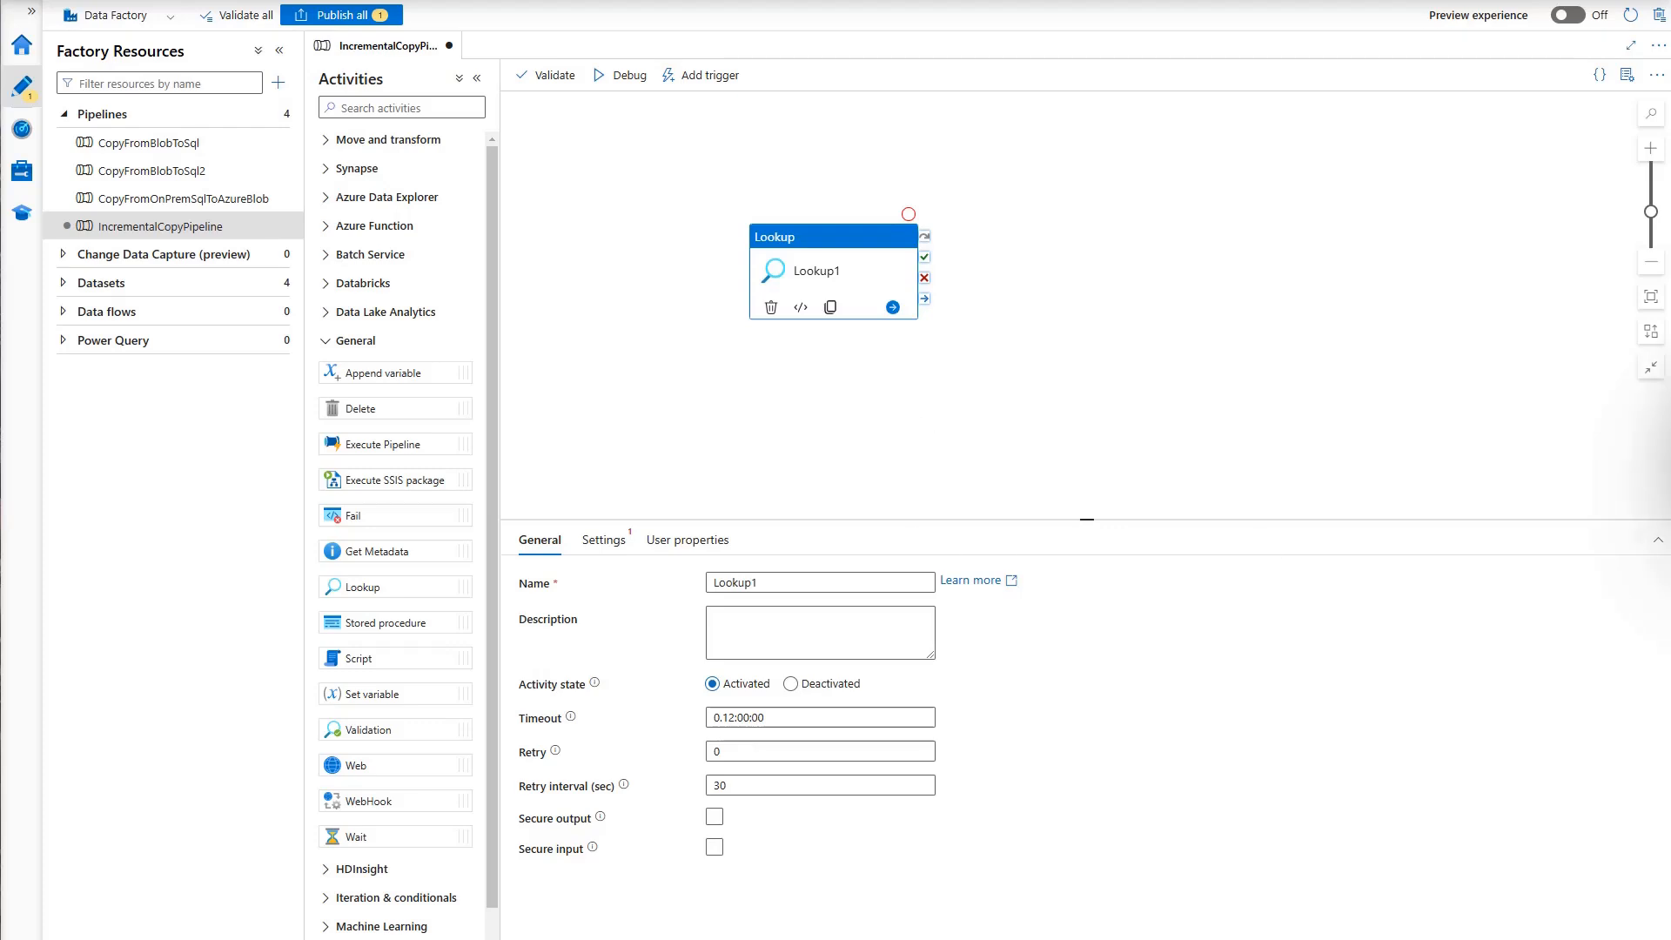
{"action": "double_click", "coordinate": [789, 582]}
{"action": "type", "text": "LookupNewWaterMarkActivity"}
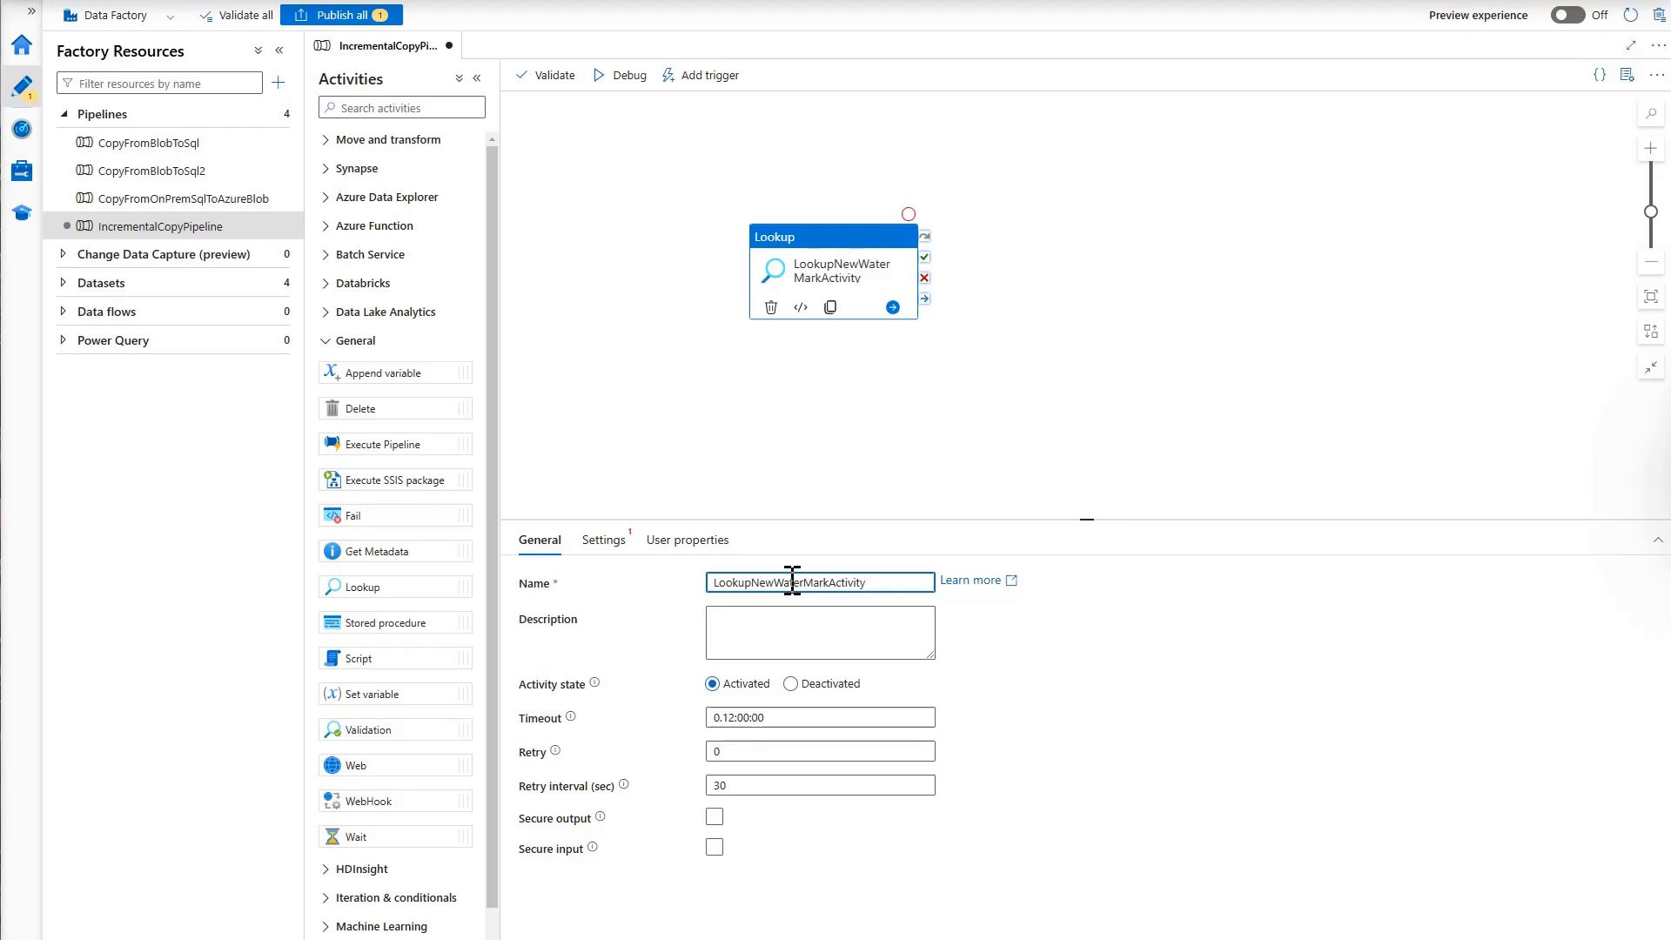
- Create an Azure SQL Database source dataset for LookupNewWaterMarkActivity and name it StudentDataset
{"action": "left_click", "coordinate": [607, 545]}
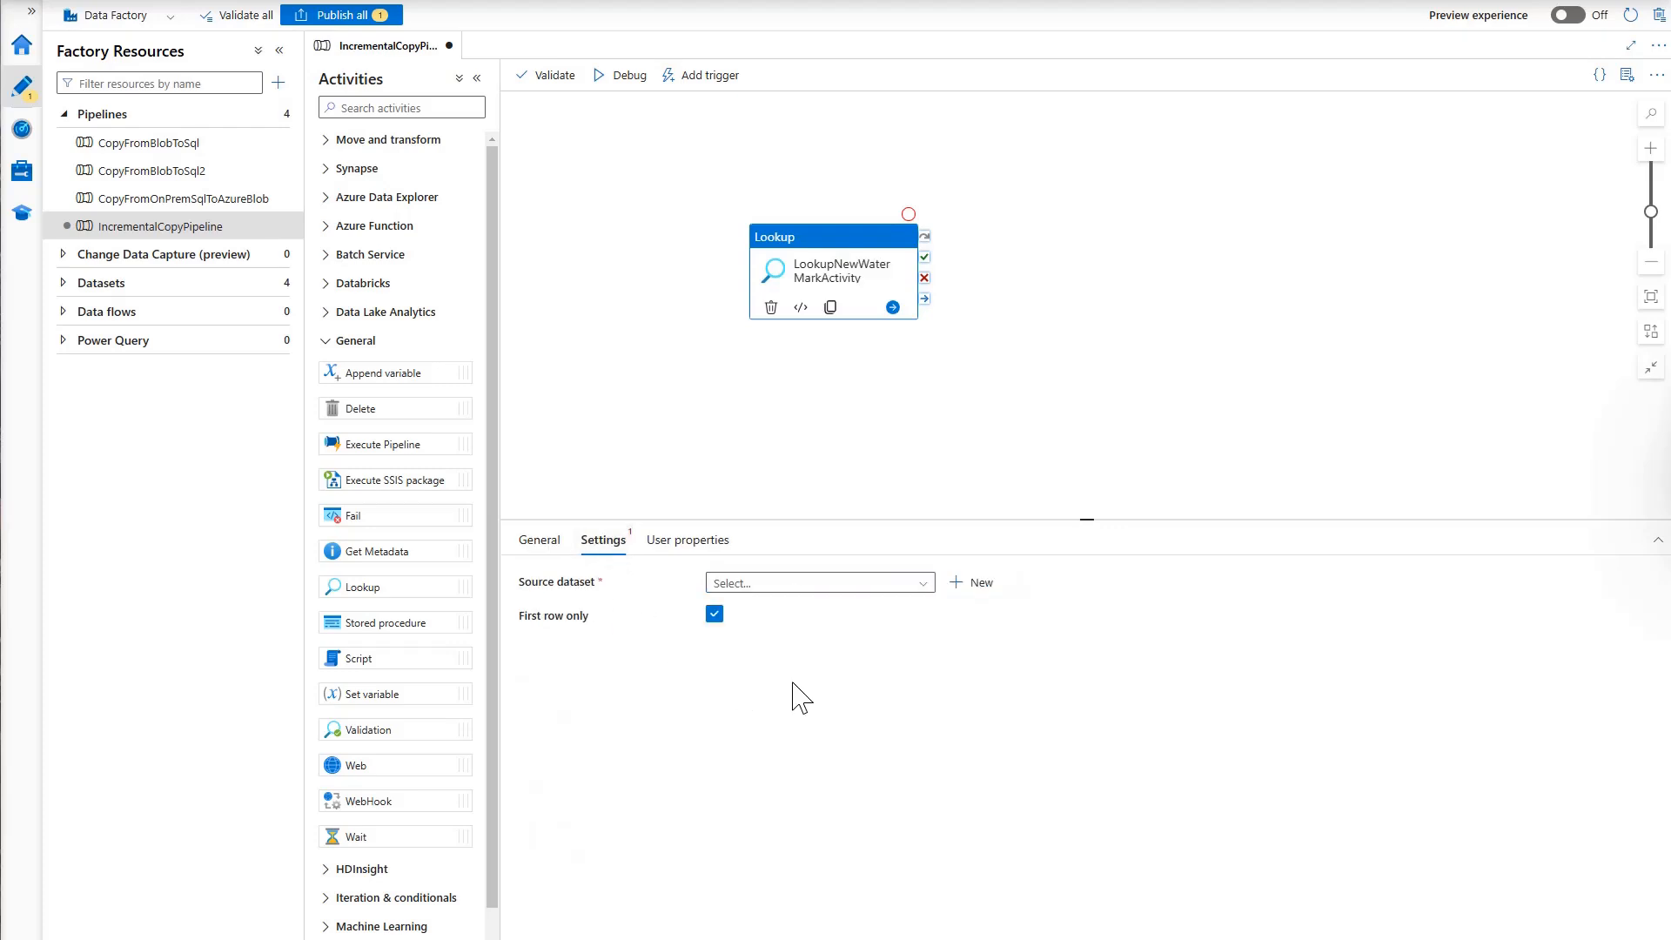
{"action": "left_click", "coordinate": [968, 581]}
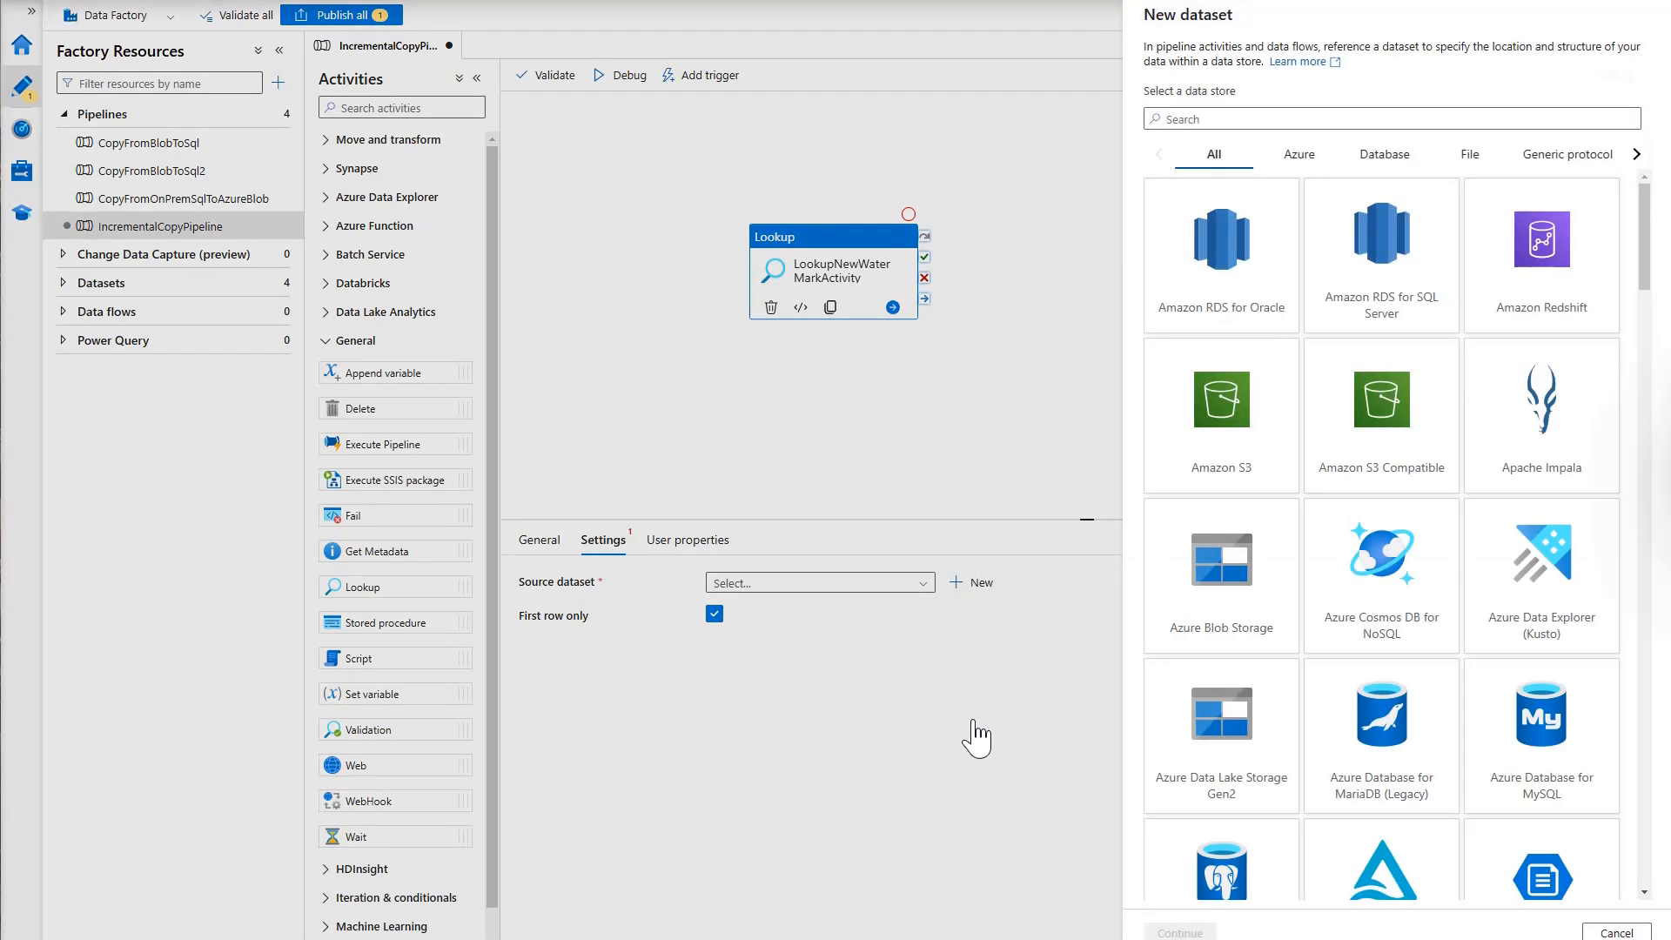
{"action": "scroll", "coordinate": [1281, 709], "scroll_direction": "down", "scroll_amount": 4}
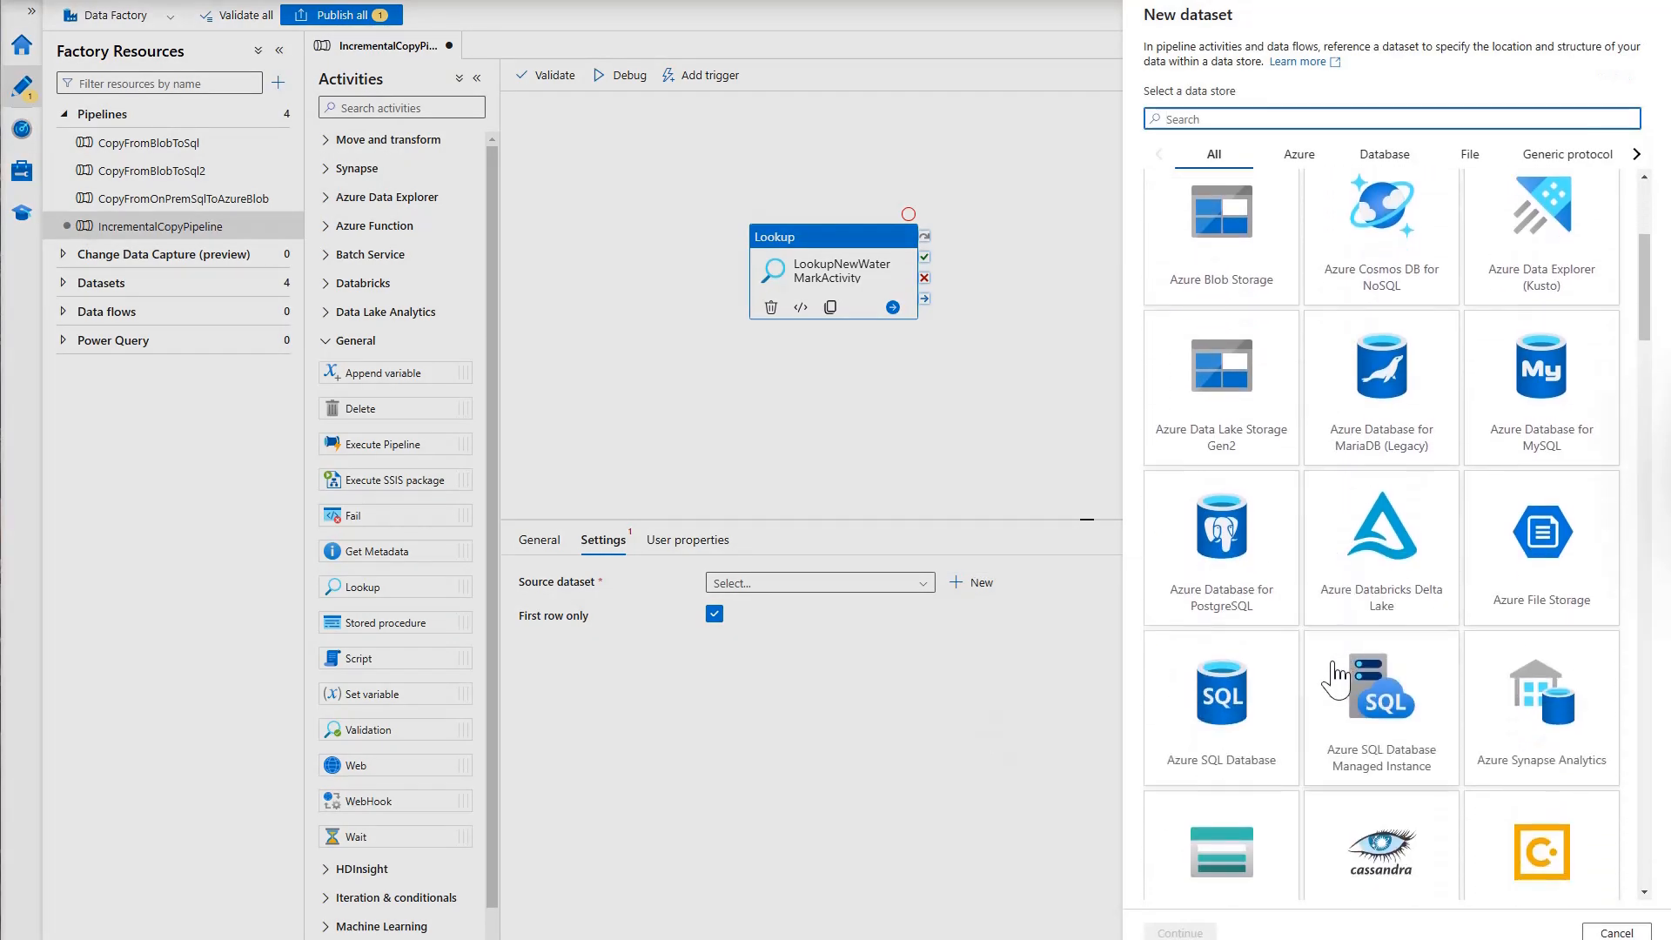
{"action": "left_click", "coordinate": [1225, 718]}
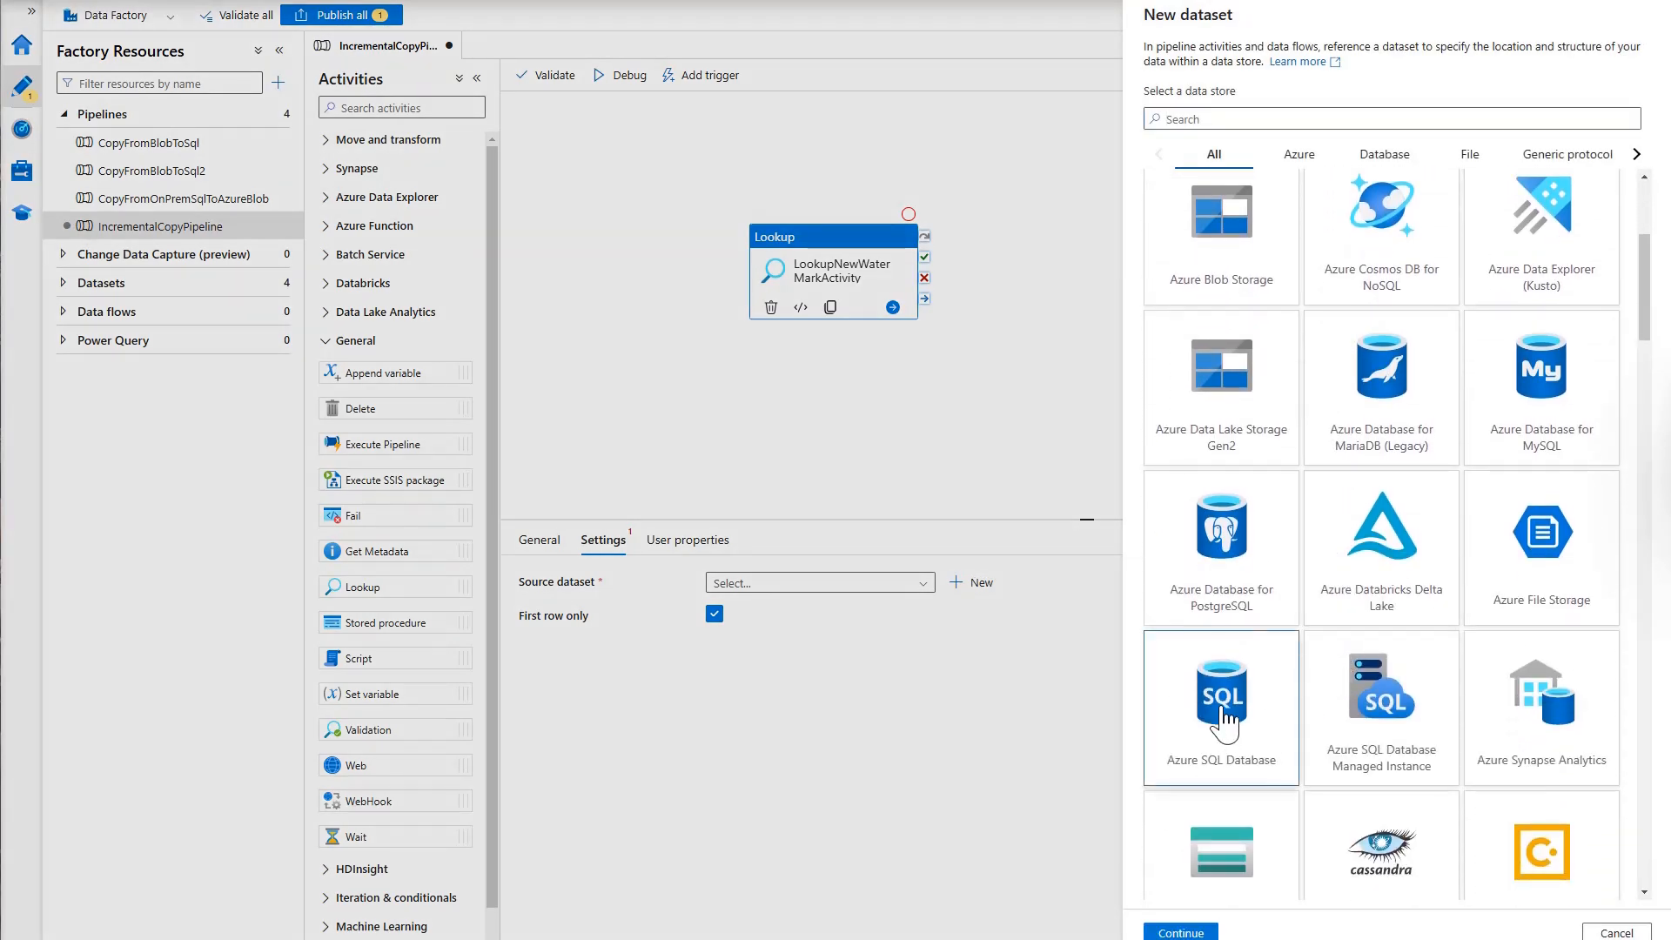
{"action": "left_click", "coordinate": [1195, 933]}
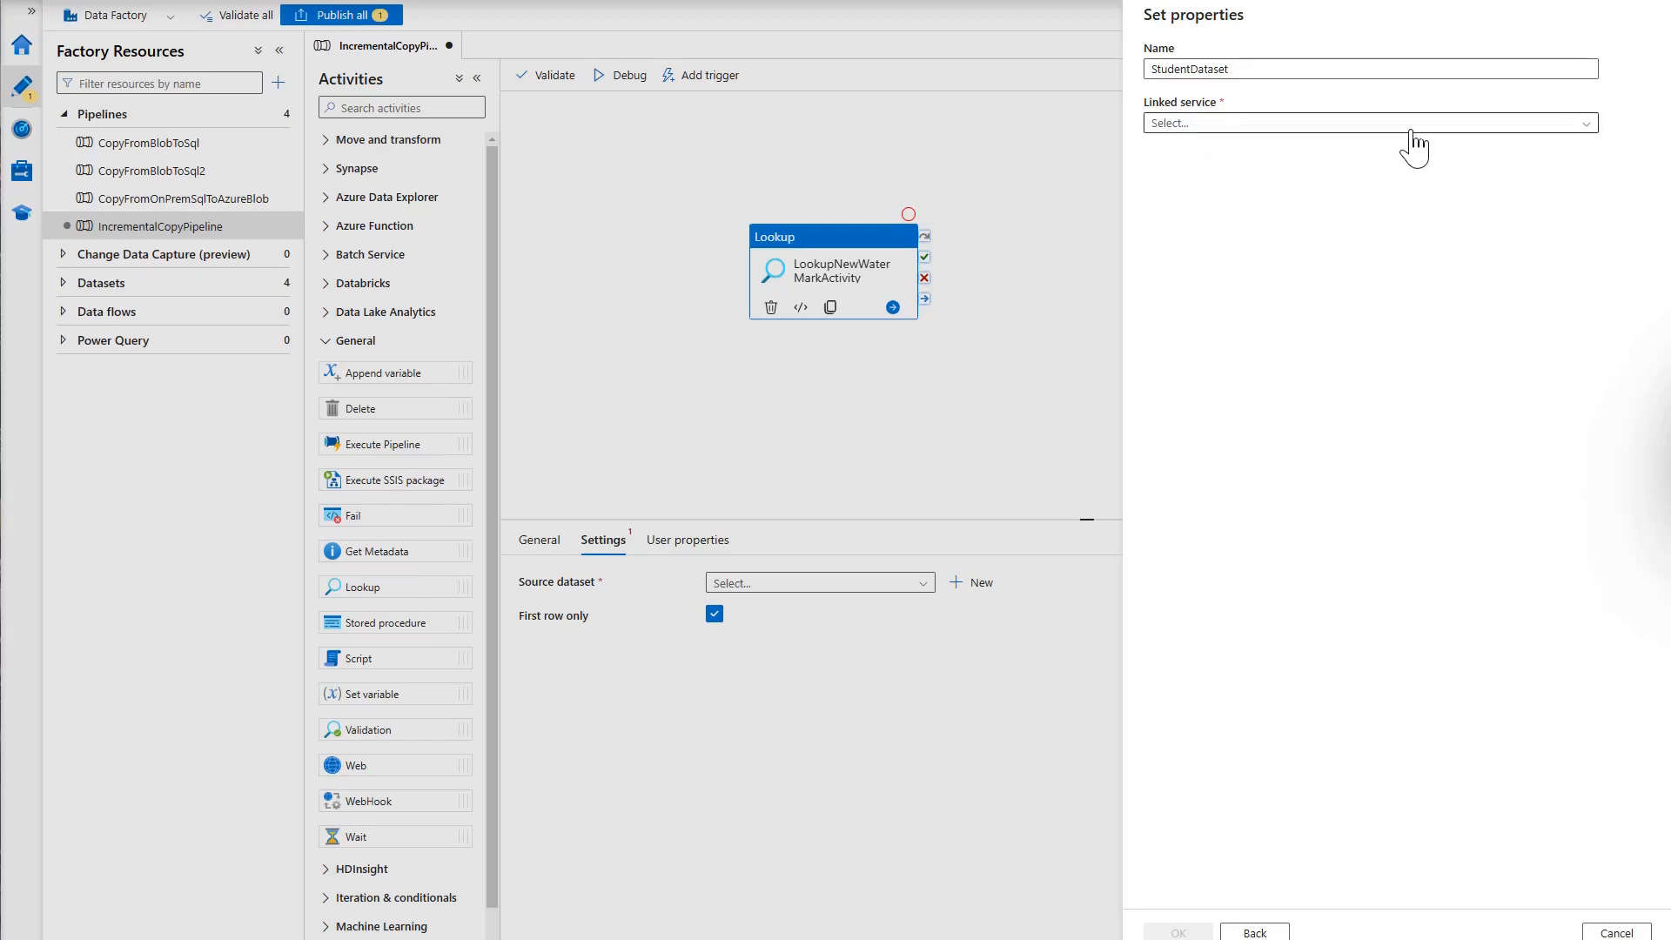
- Start a new linked service for StudentDataset and name it AzureSqlDatabaseLinkedService
{"action": "left_click", "coordinate": [1411, 130]}
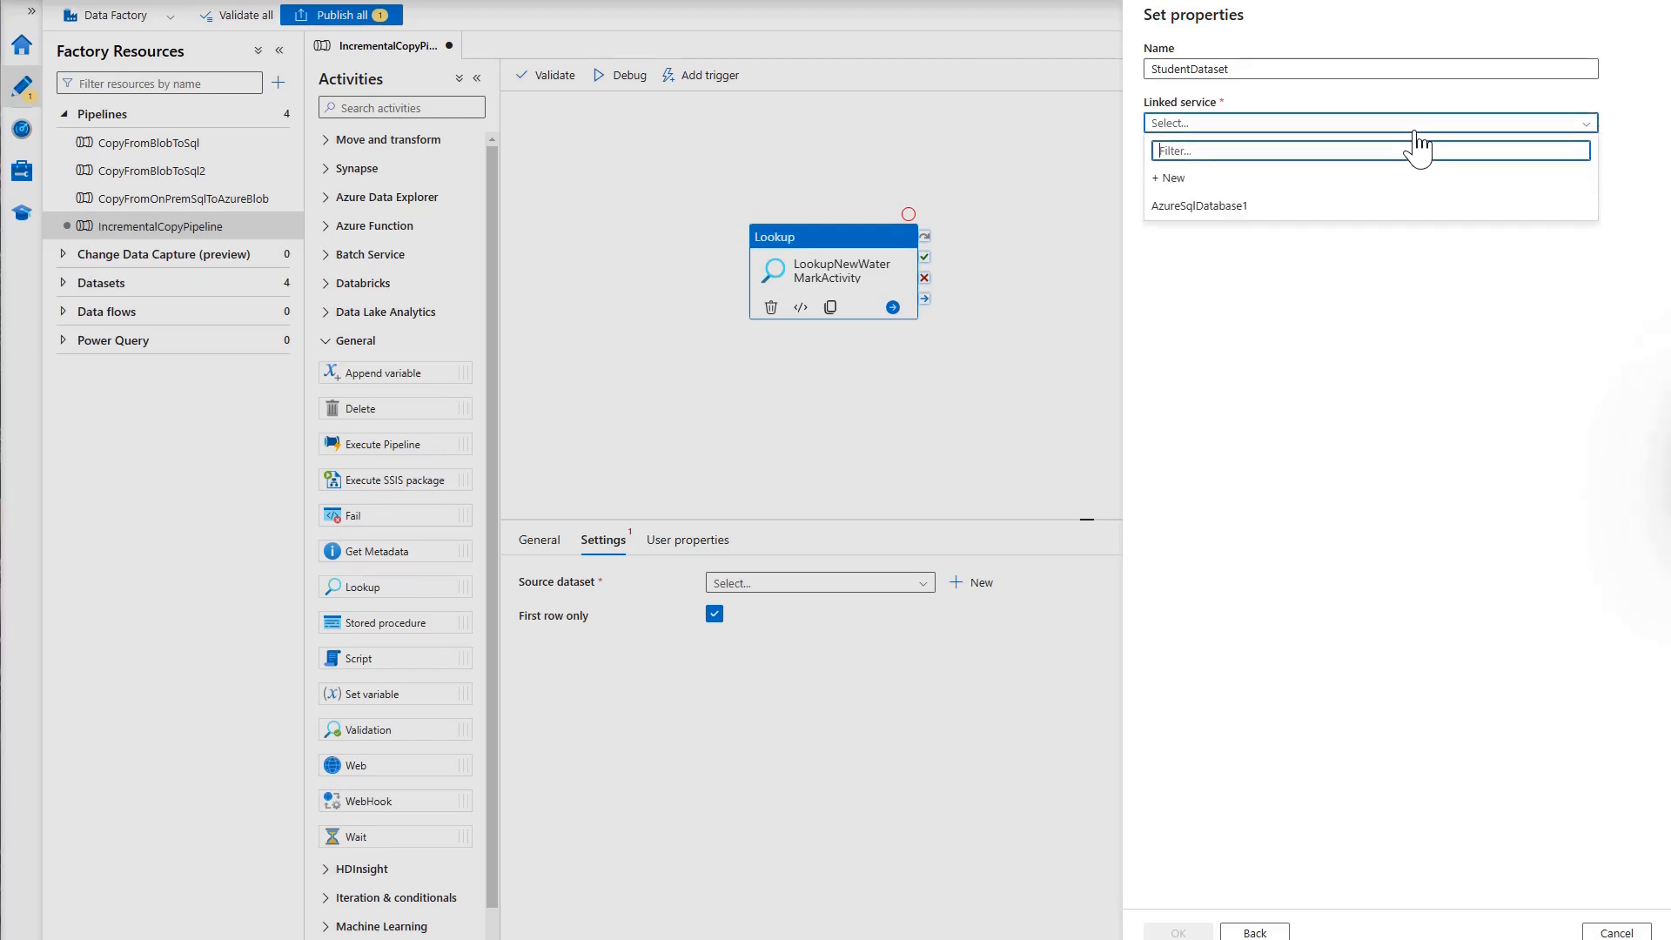
{"action": "left_click", "coordinate": [1174, 178]}
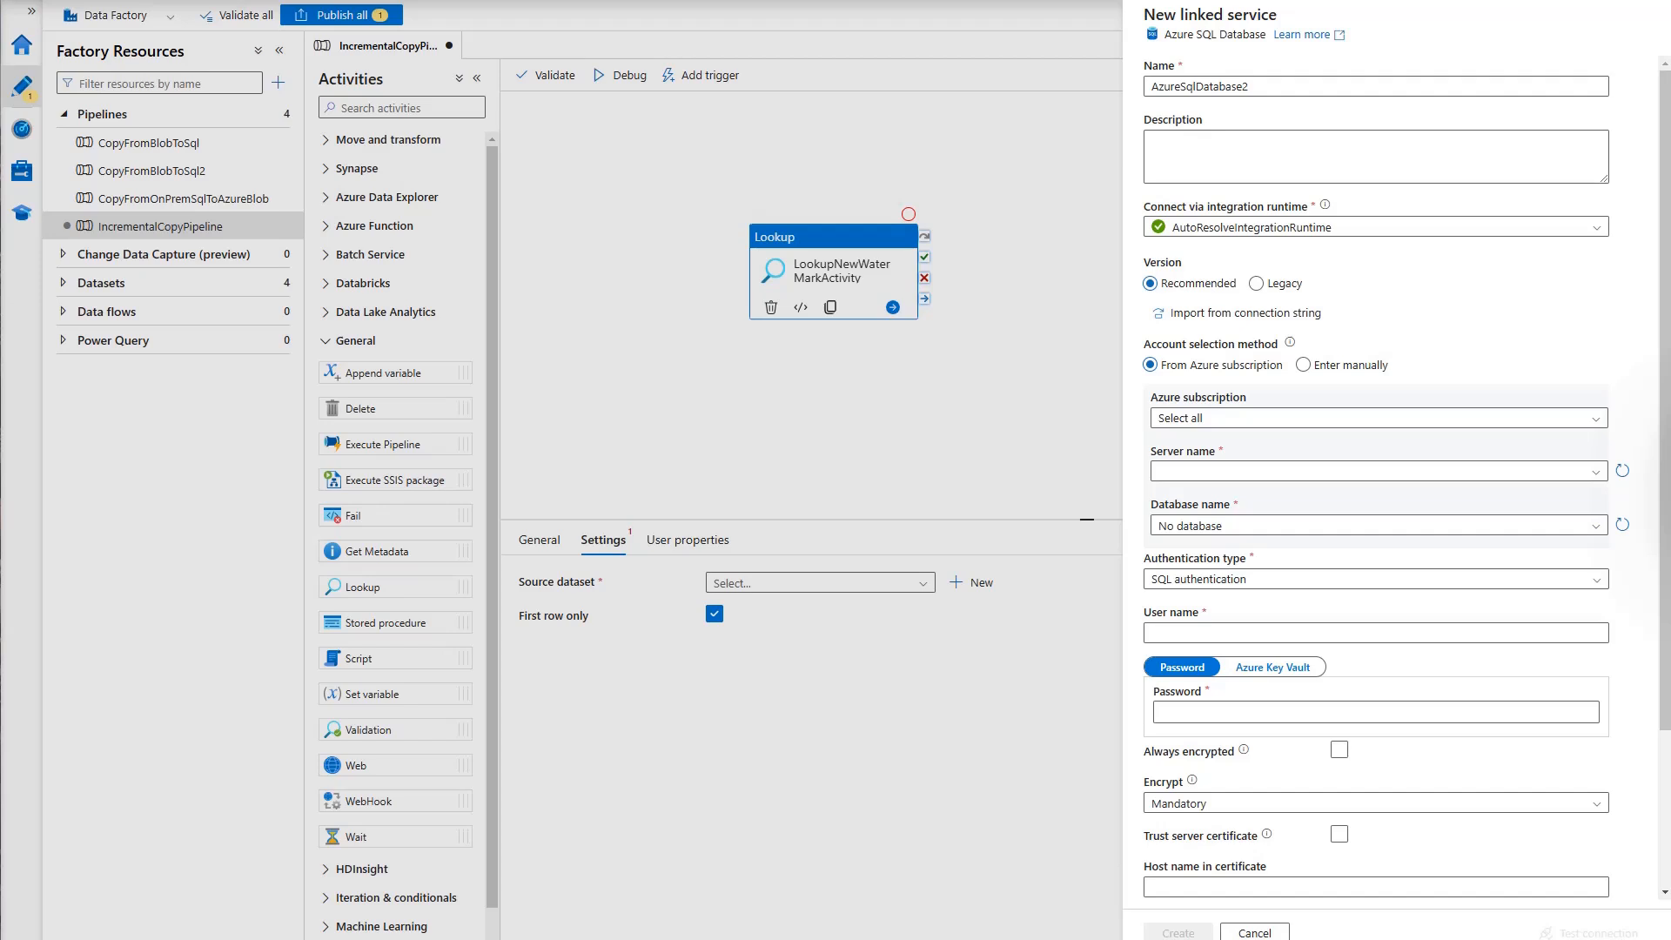
{"action": "key", "text": "BackSpace"}
{"action": "type", "text": "LinkedService"}
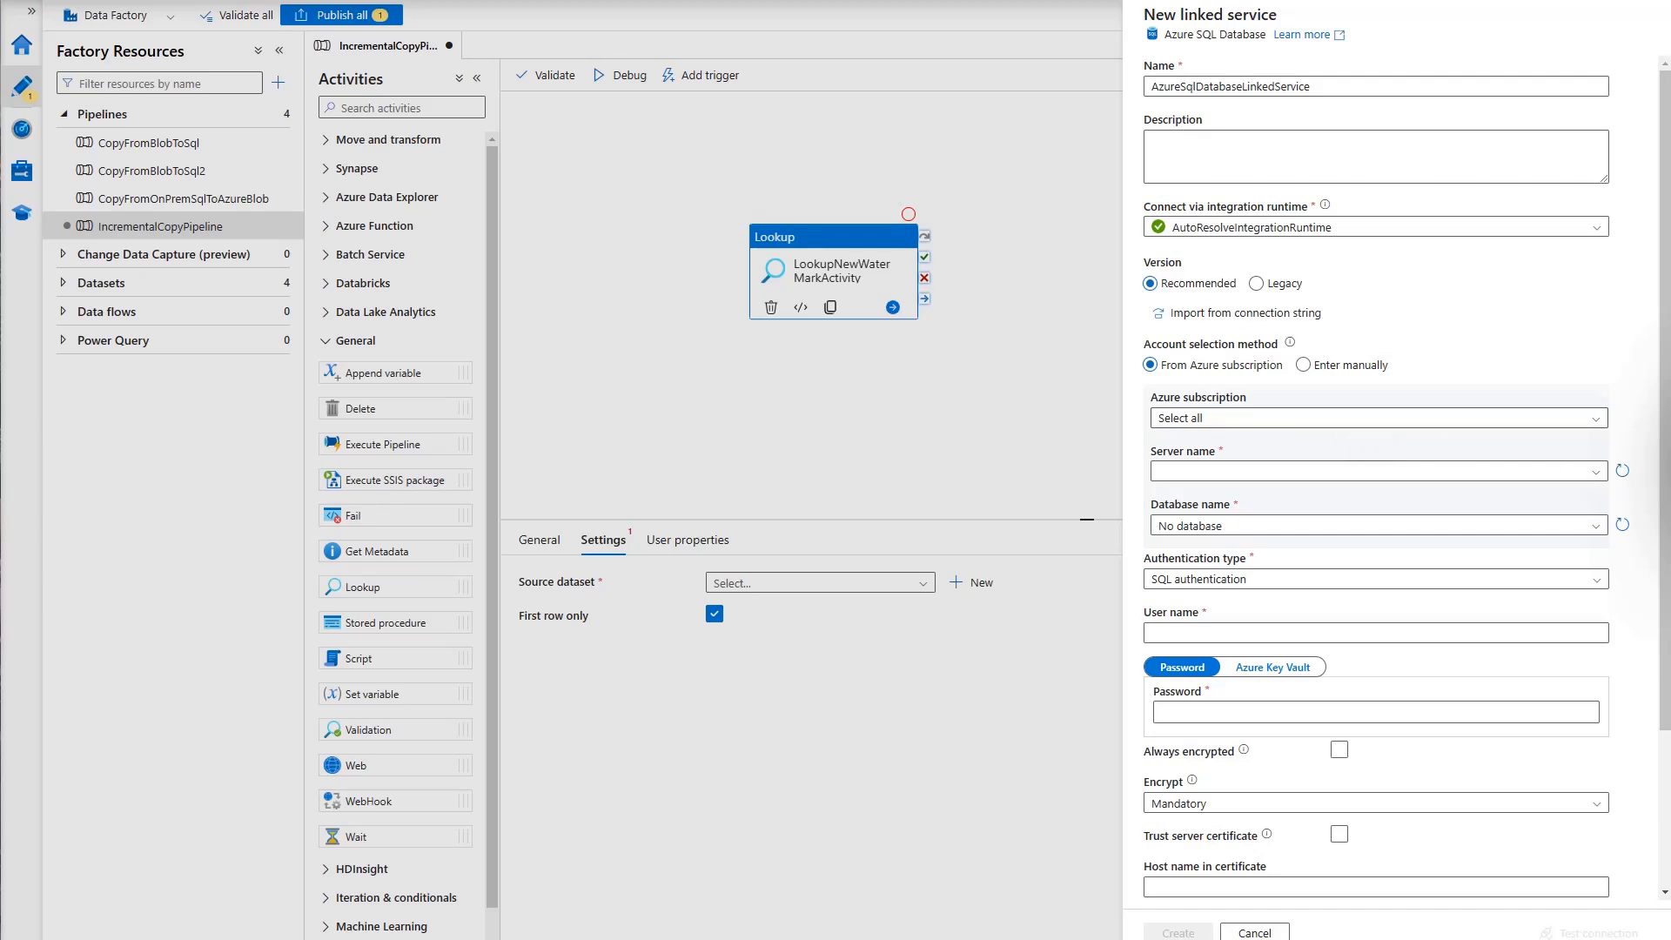
- Point the linked service to the ozappsqldbserver server and its OzappDatabase database
{"action": "left_click", "coordinate": [1597, 473]}
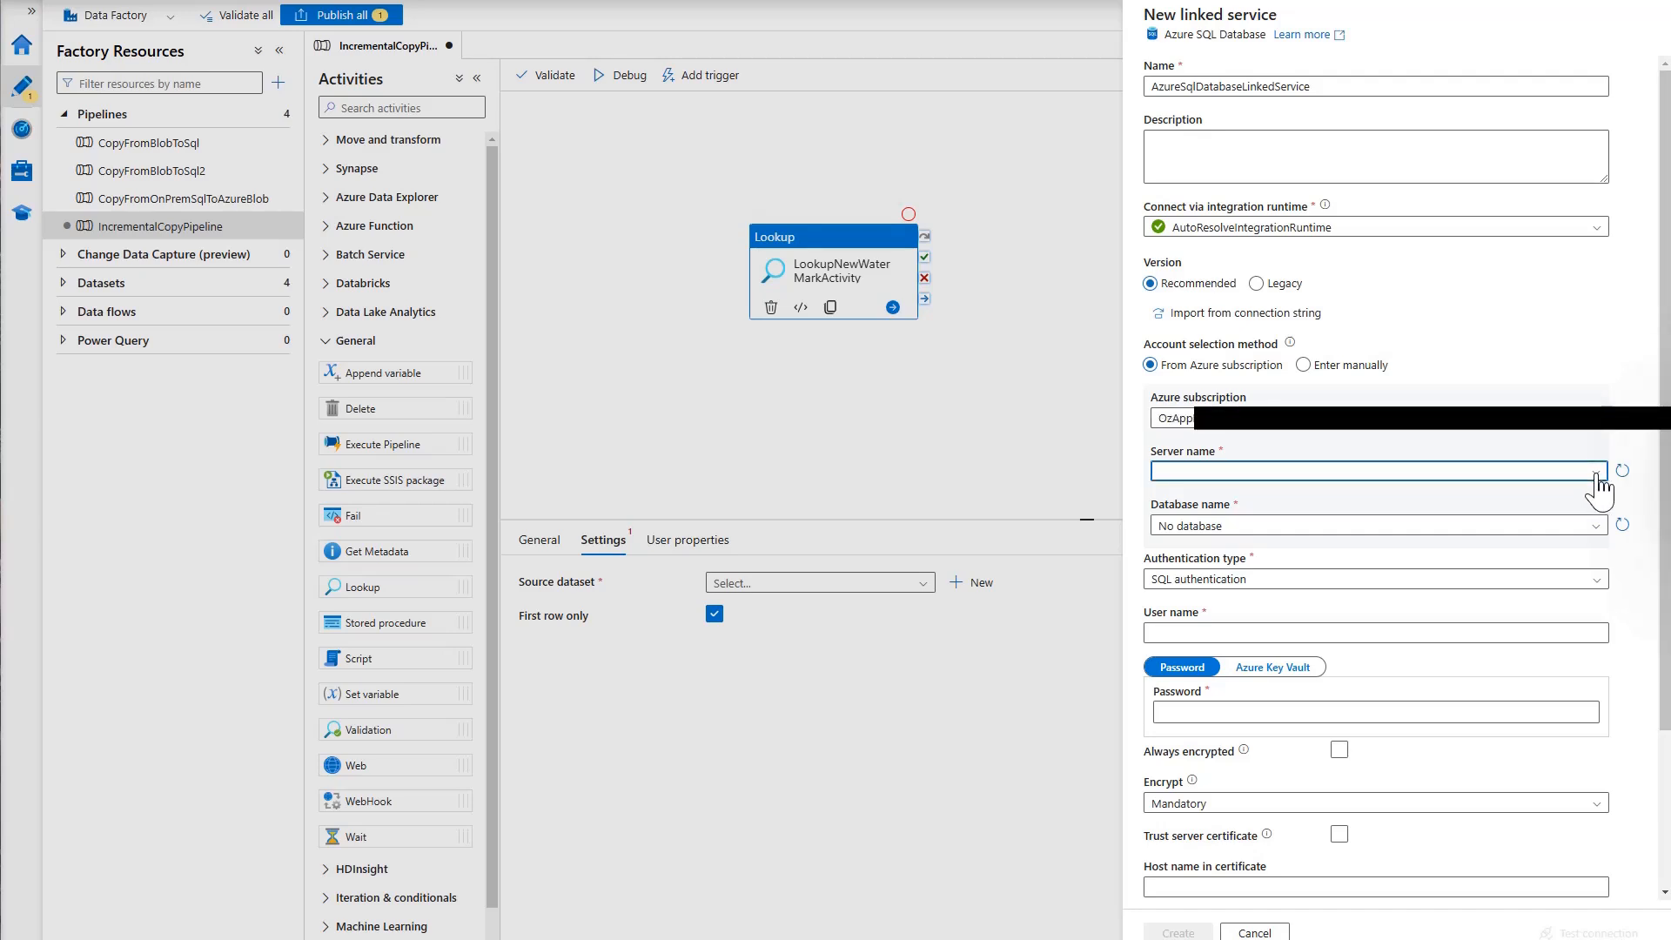
{"action": "left_click", "coordinate": [1190, 495]}
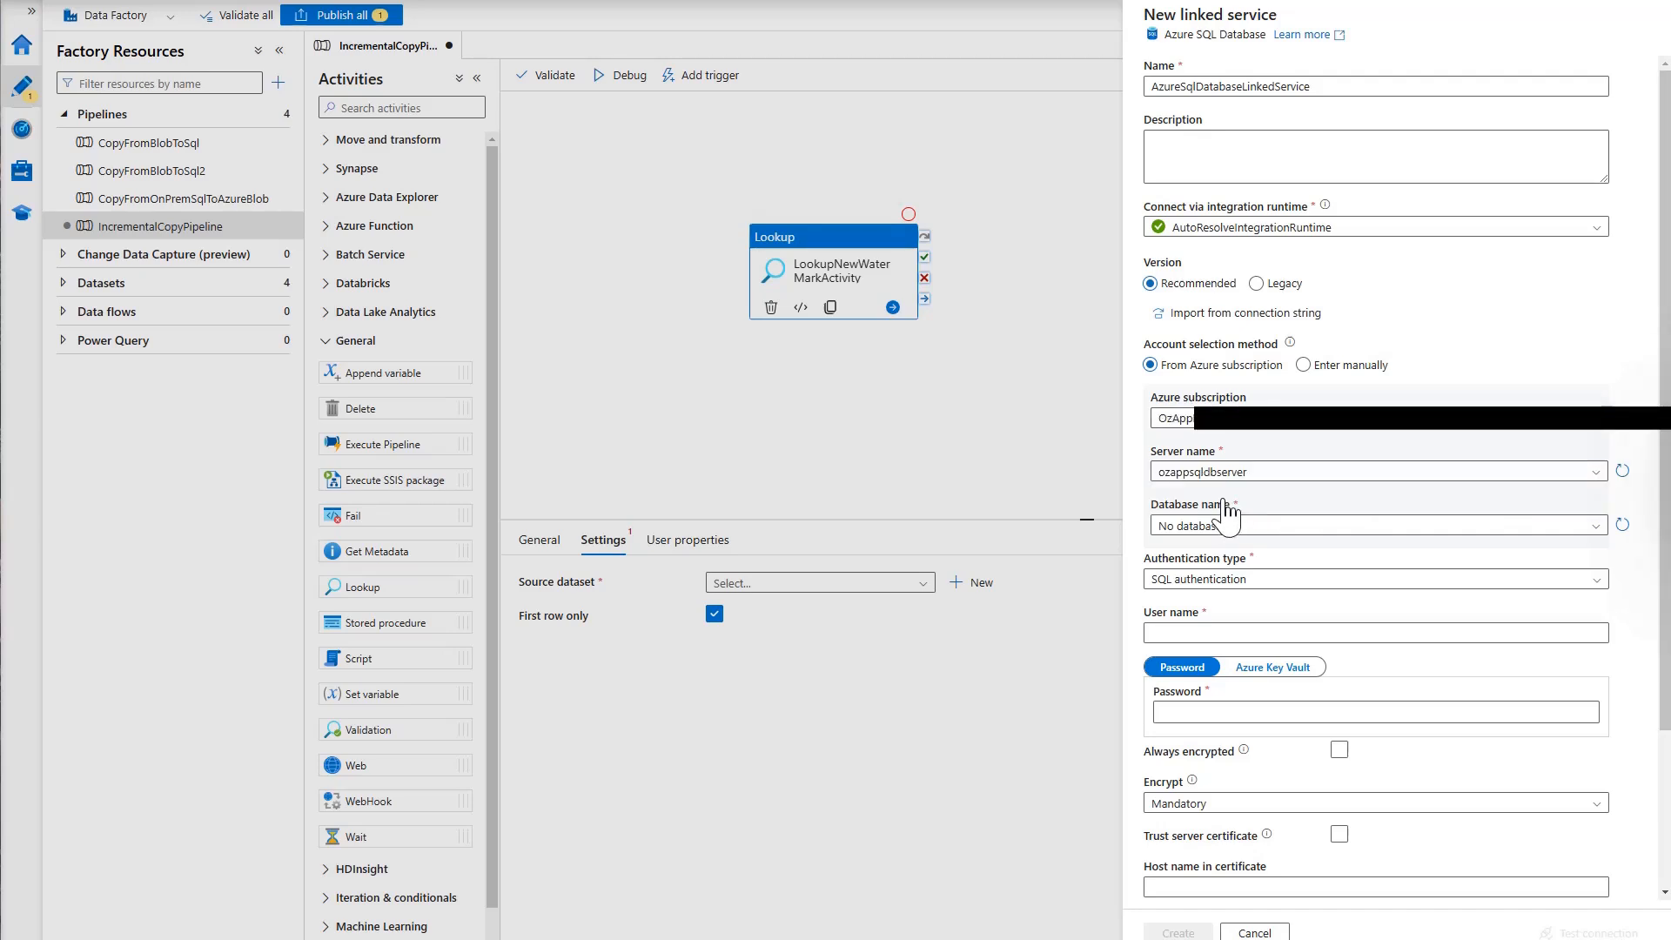
{"action": "left_click", "coordinate": [1567, 526]}
{"action": "left_click", "coordinate": [1243, 550]}
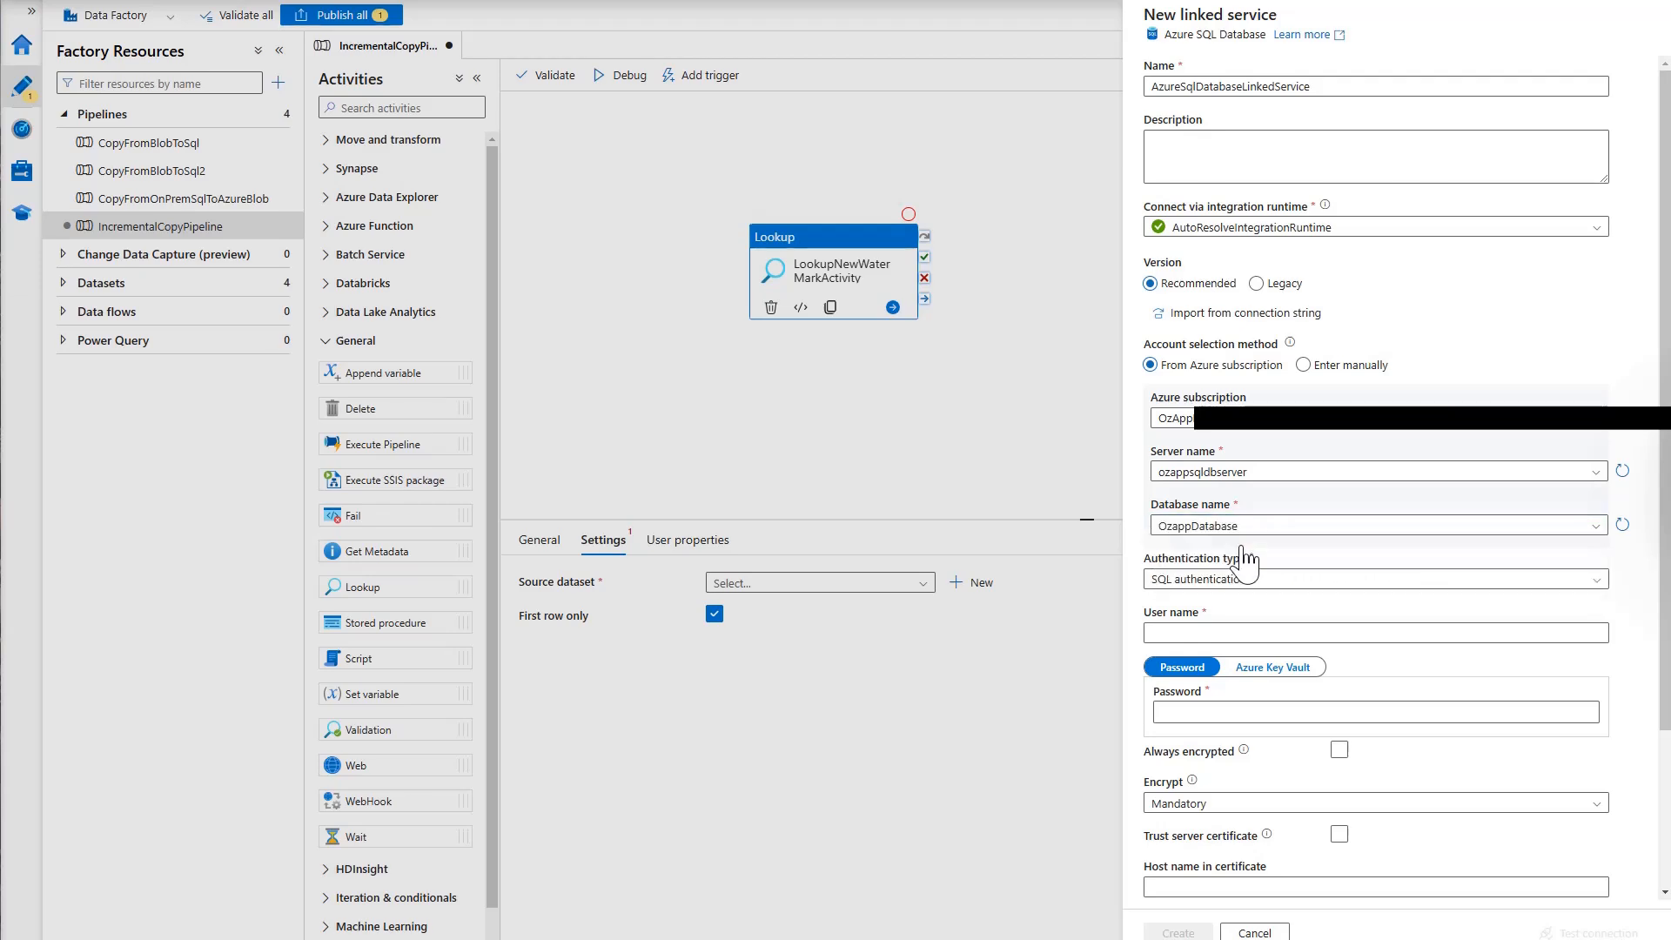
- Enter the SQL authentication user name and password, and create the linked service after testing its connection
{"action": "left_click", "coordinate": [1188, 633]}
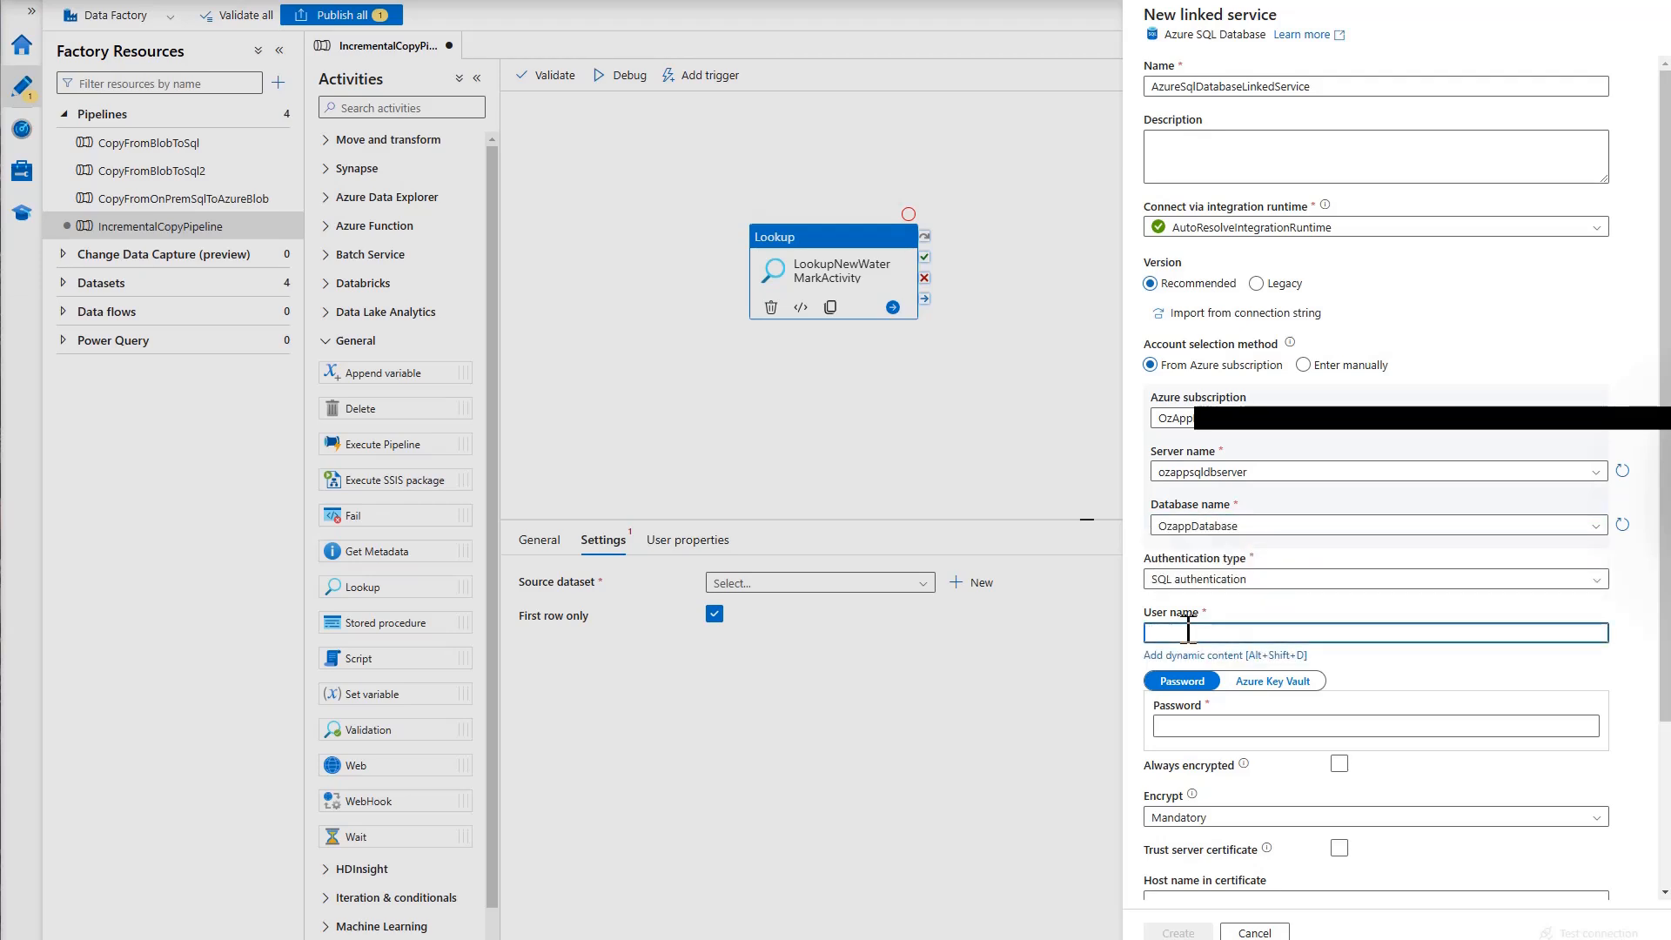
{"action": "type", "text": "ozapp"}
{"action": "left_click", "coordinate": [1176, 725]}
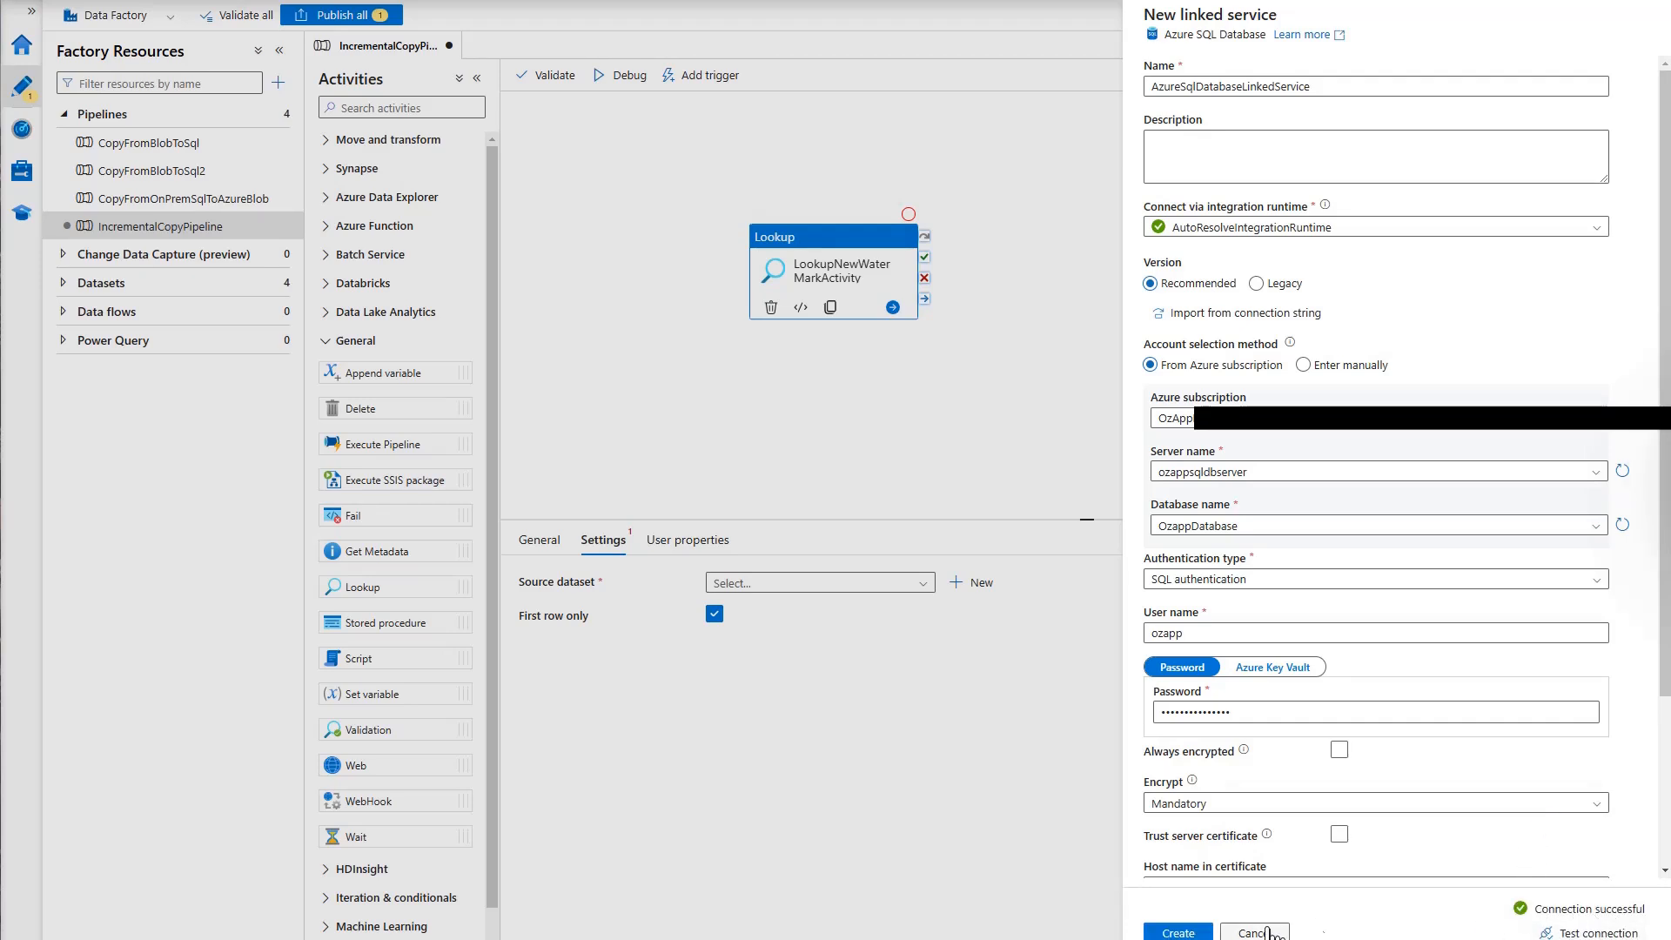
{"action": "left_click", "coordinate": [1188, 933]}
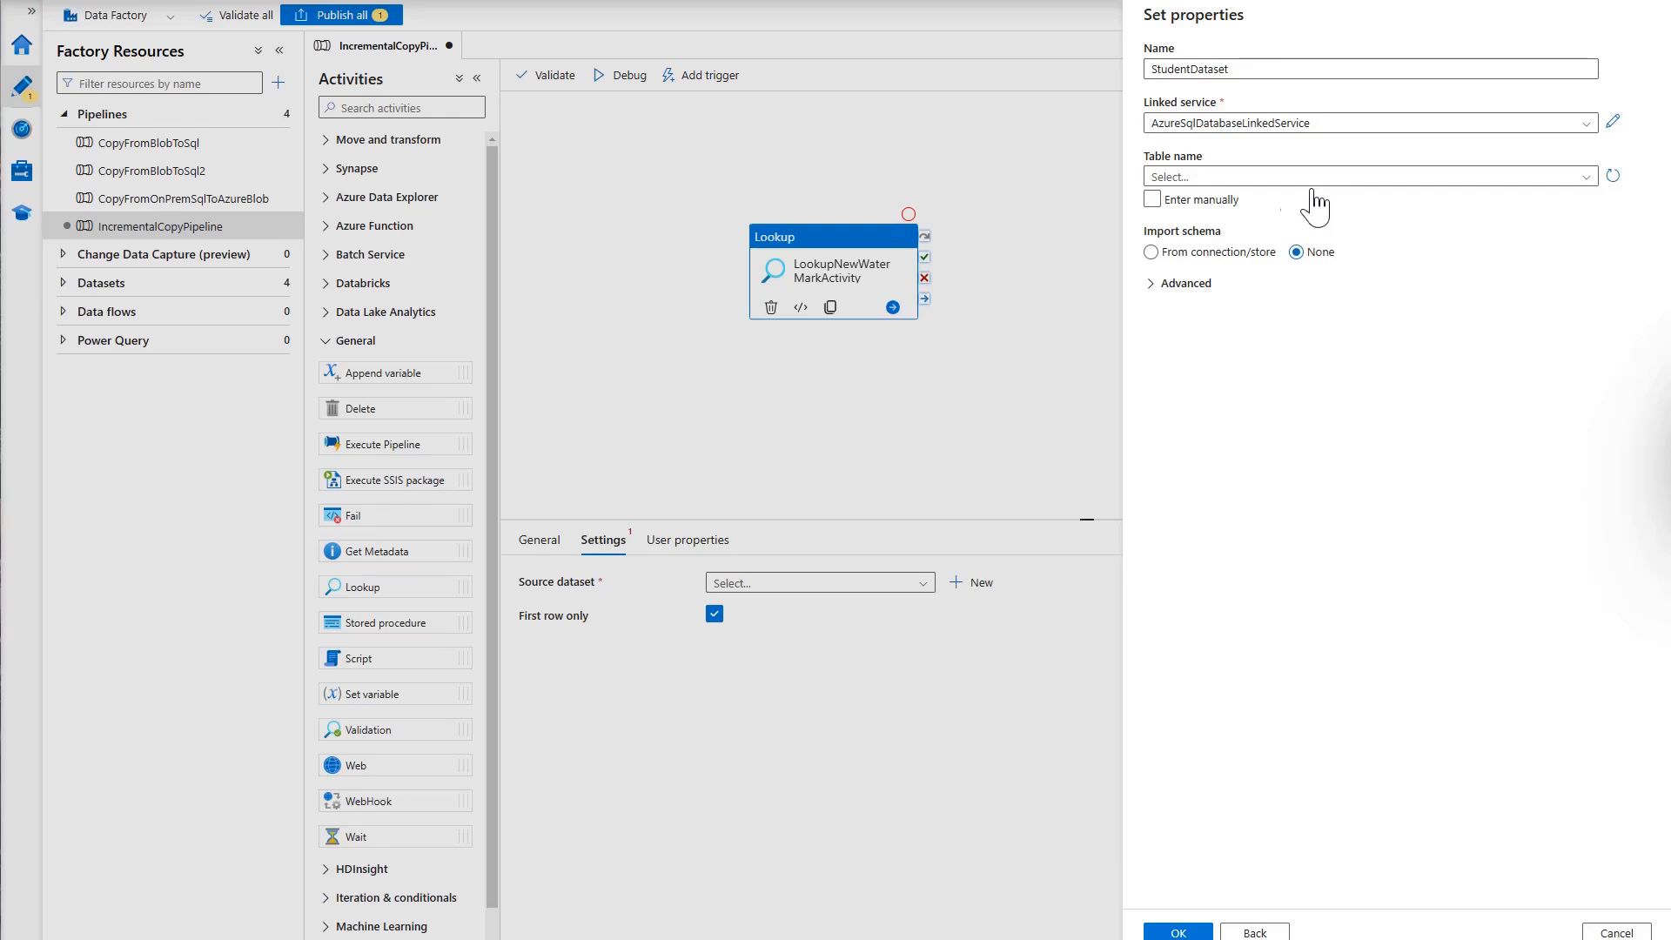
- Select the dbo.students table for StudentDataset and finish creating the dataset
{"action": "left_click", "coordinate": [1587, 180]}
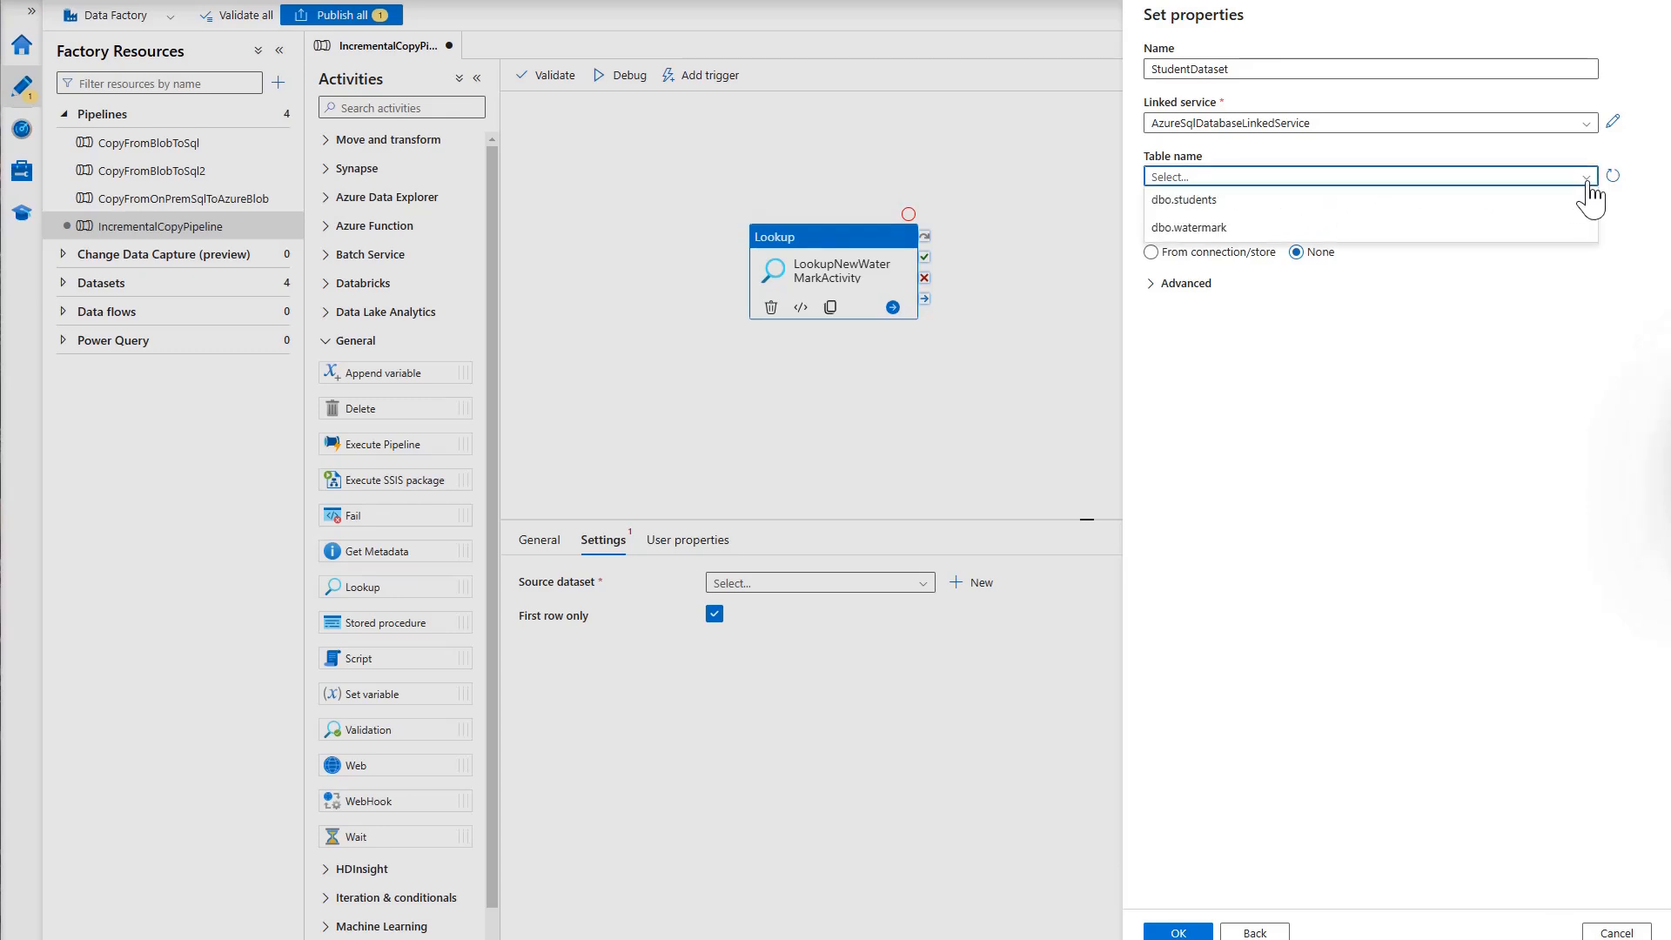
{"action": "left_click", "coordinate": [1198, 201]}
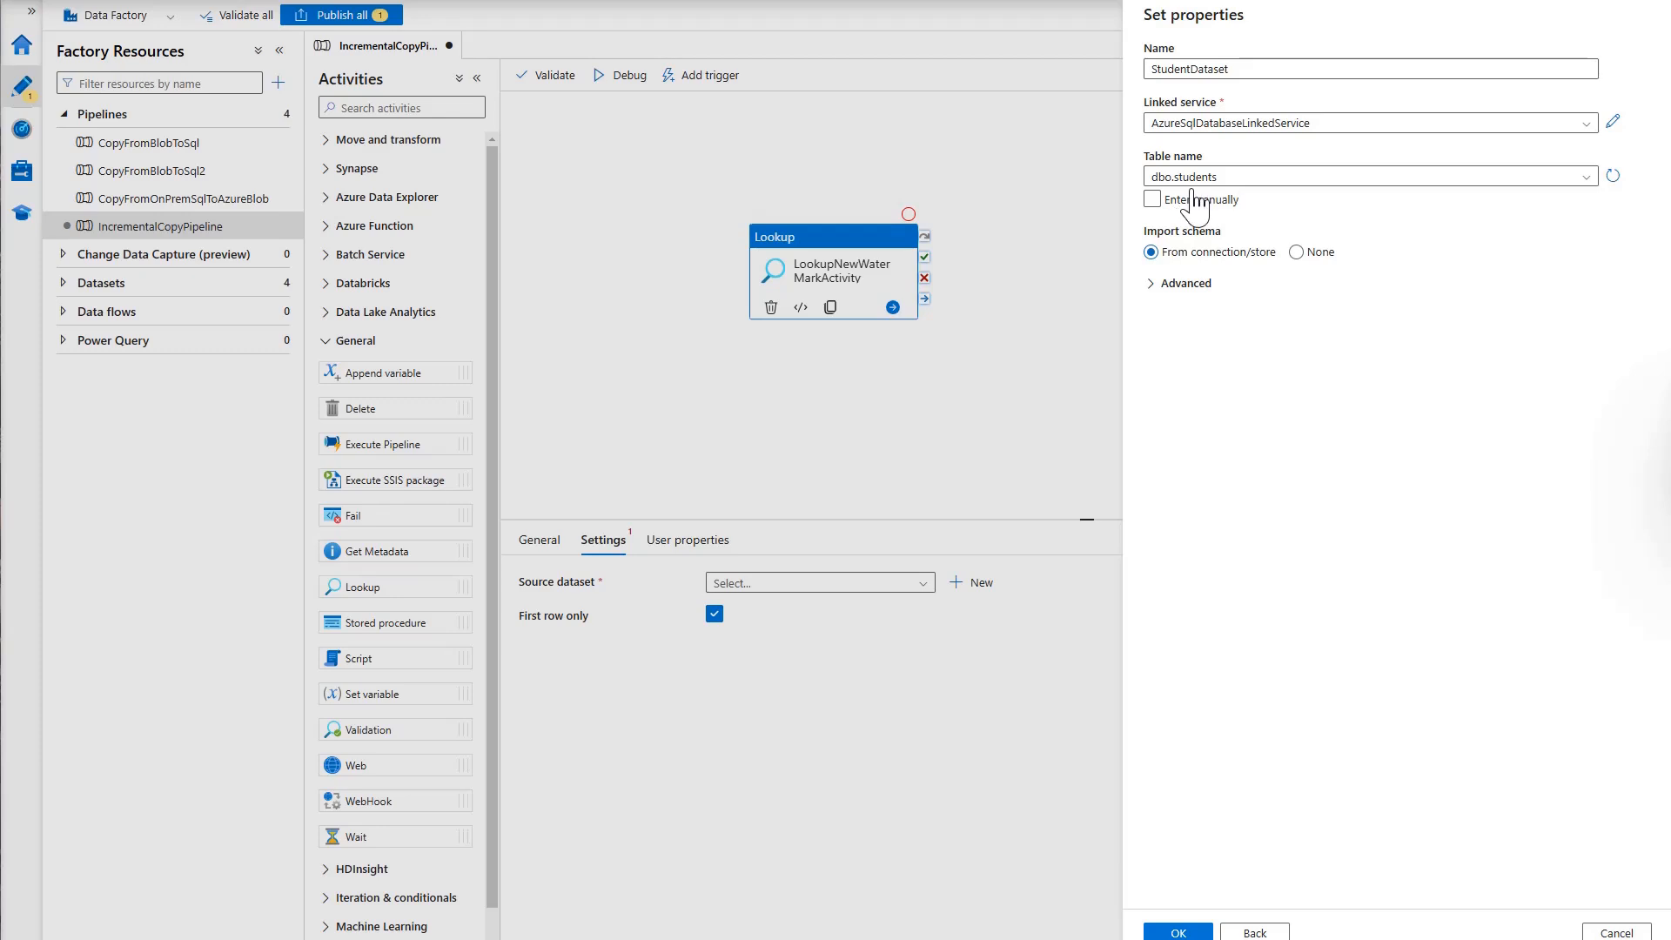
{"action": "left_click", "coordinate": [1194, 933]}
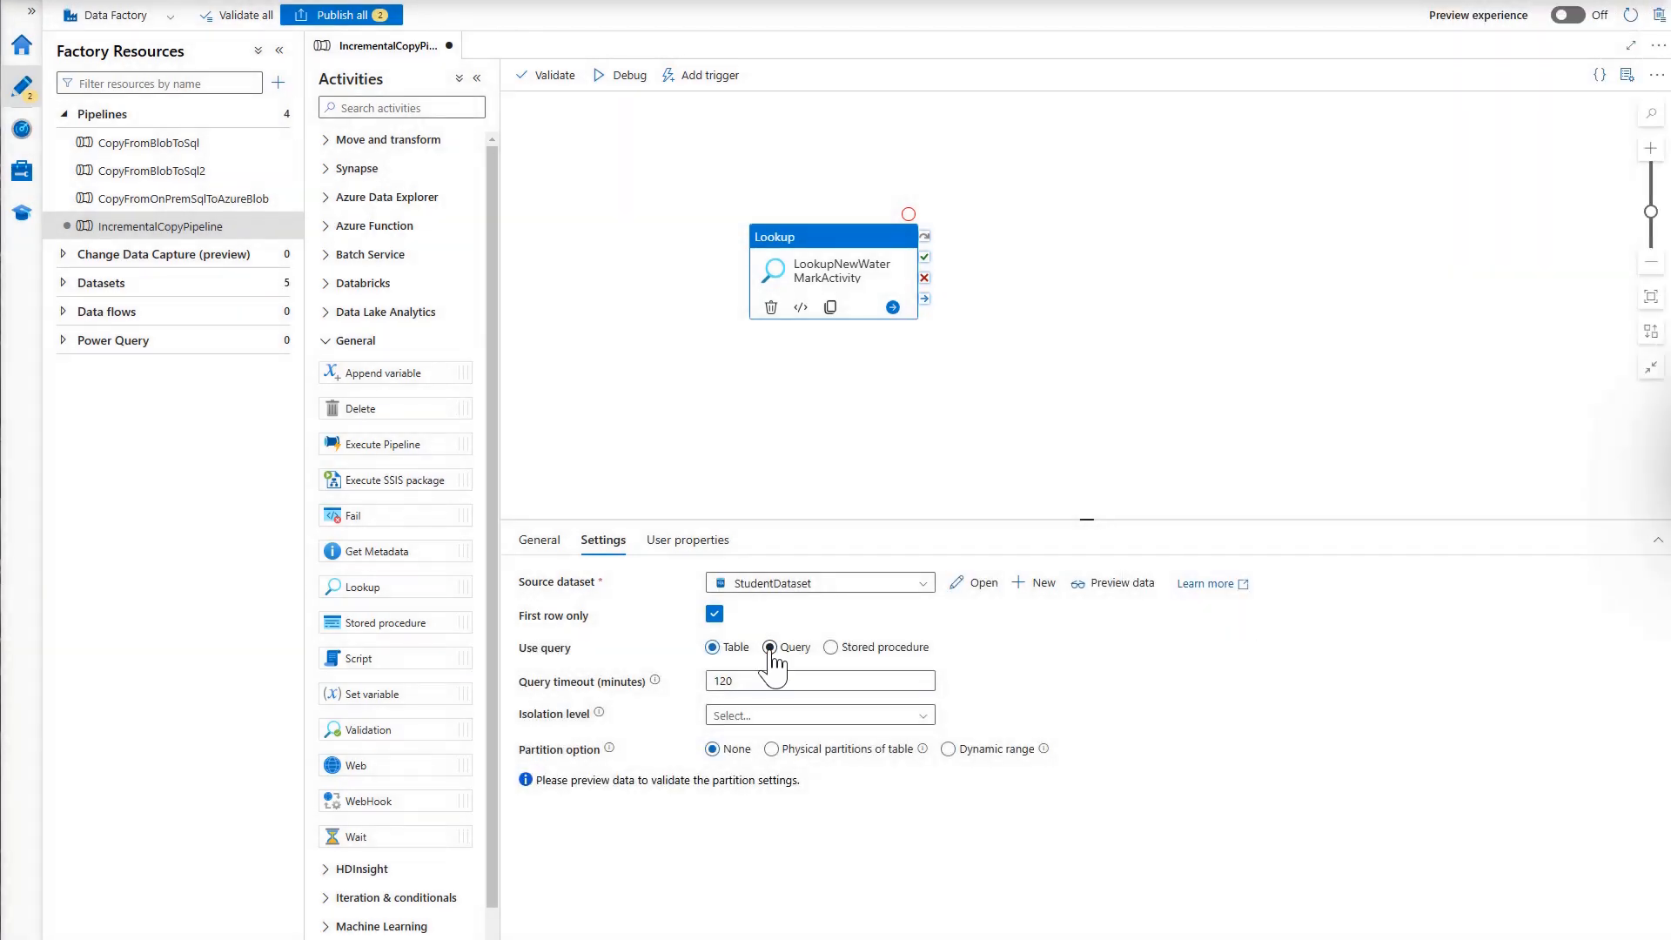
- Make the lookup use the query "select MAX(LastModifiedTimestamp) as NewWatermarkValue from Students"
{"action": "left_click", "coordinate": [770, 648]}
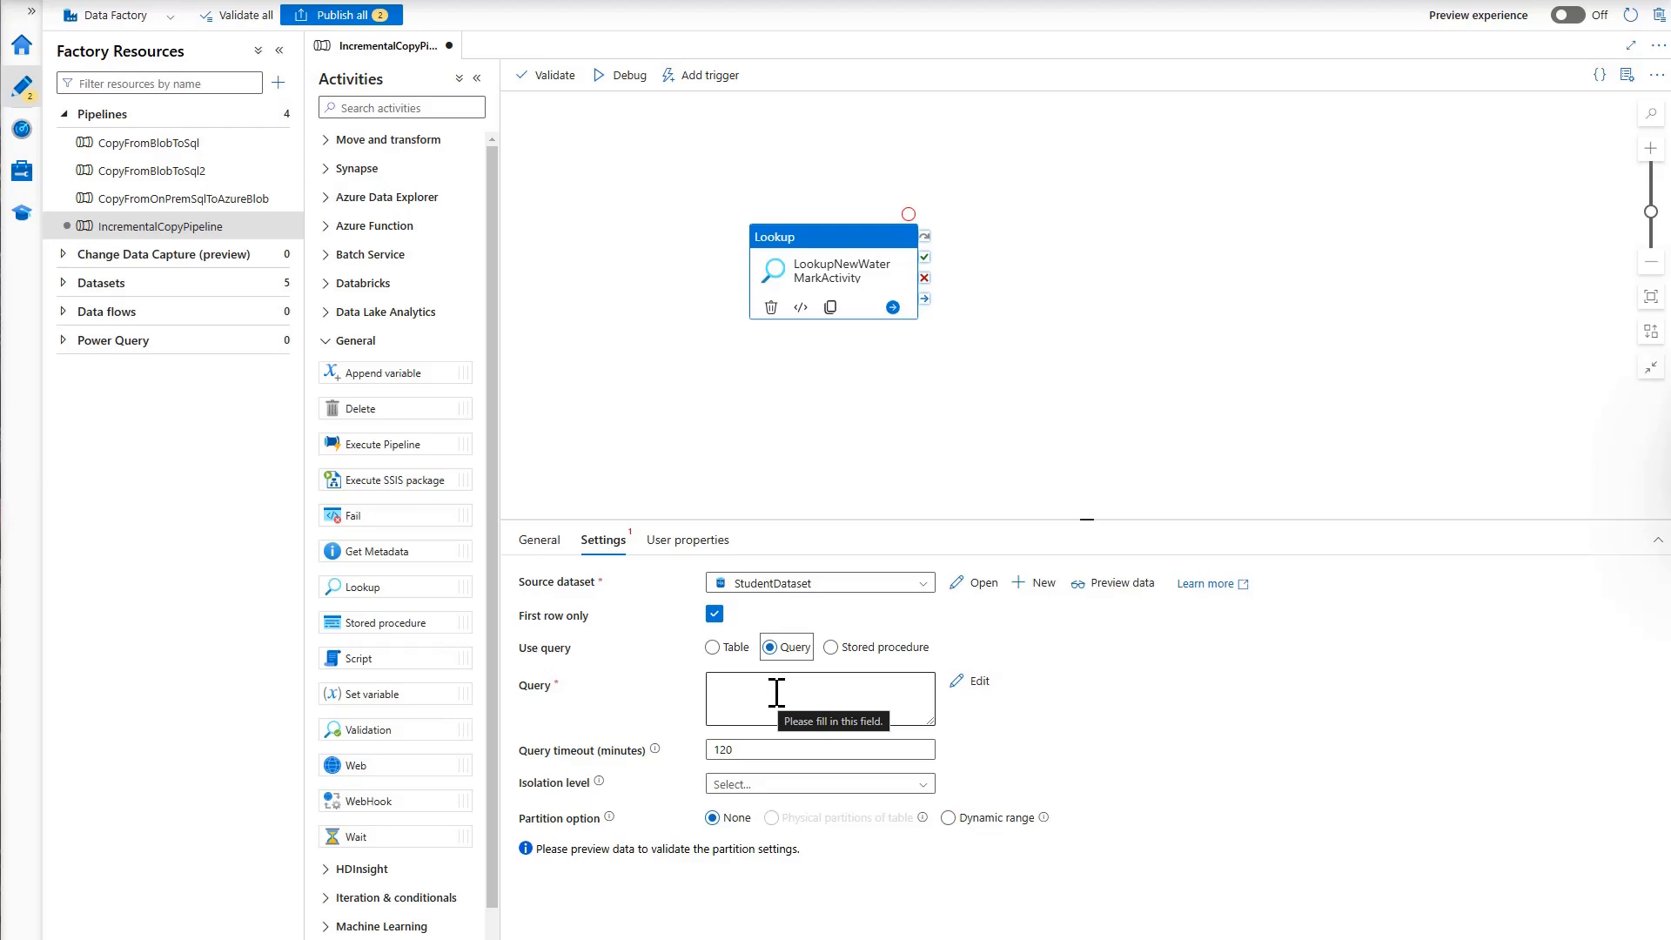
{"action": "left_click", "coordinate": [776, 693]}
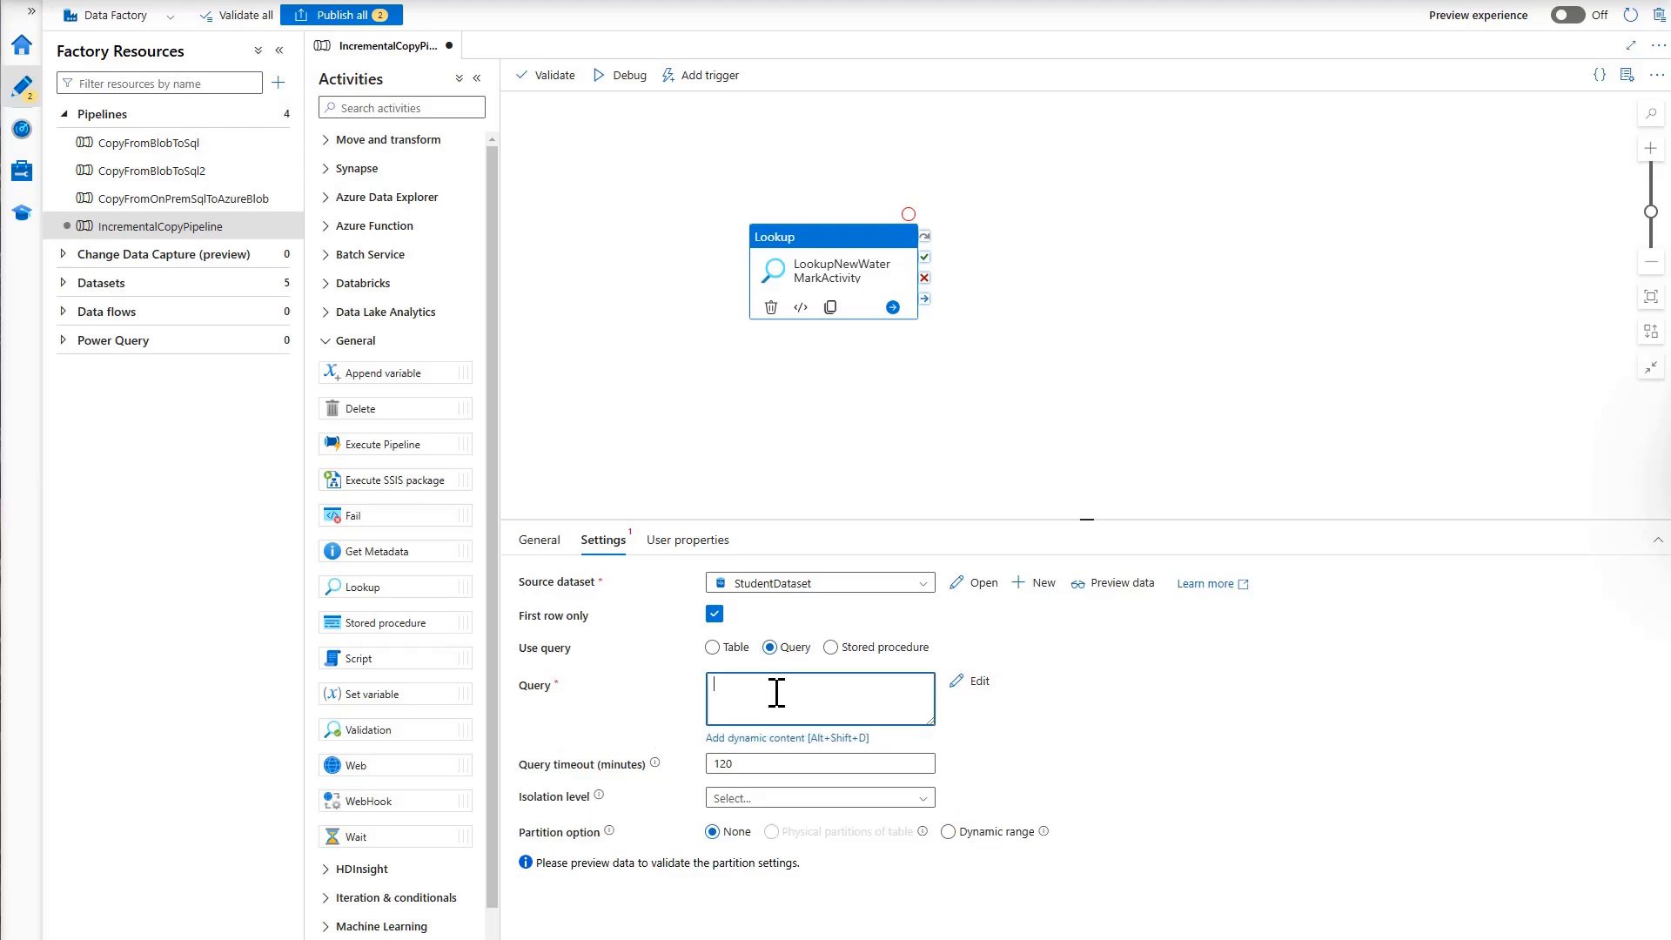
{"action": "type", "text": "select MAX(LastModifiedTimestamp) as NewWatermarkValue from Students"}
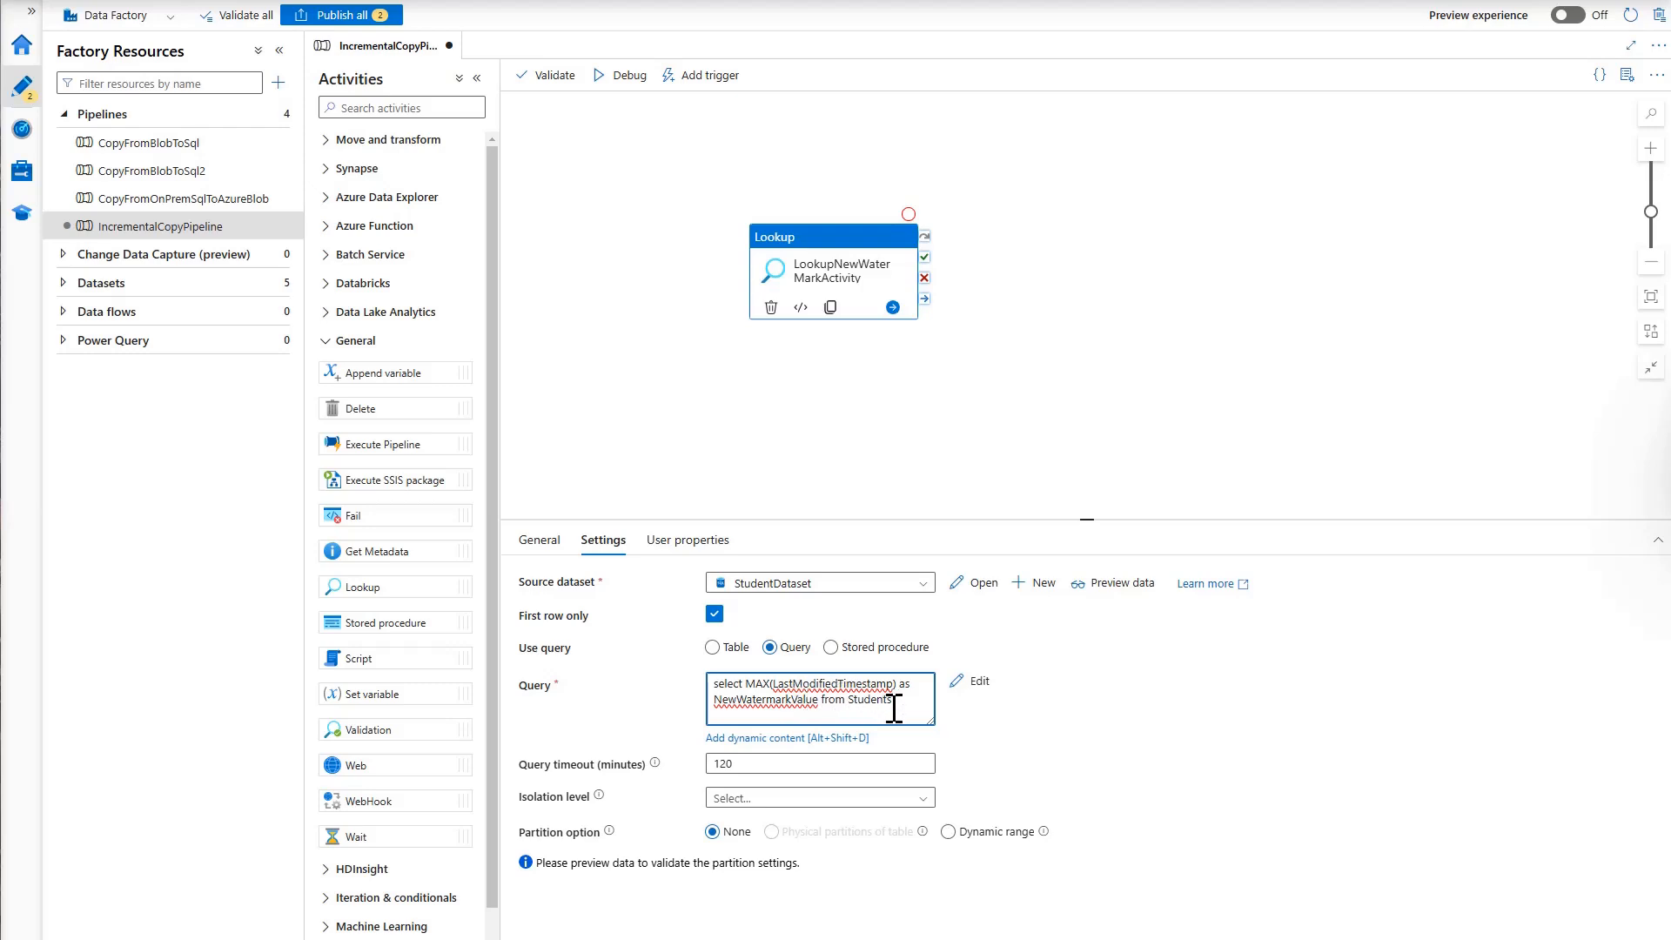
- Review the NewWatermarkValue alias and the full lookup query in the expanded query editor without changing it
{"action": "double_click", "coordinate": [740, 701]}
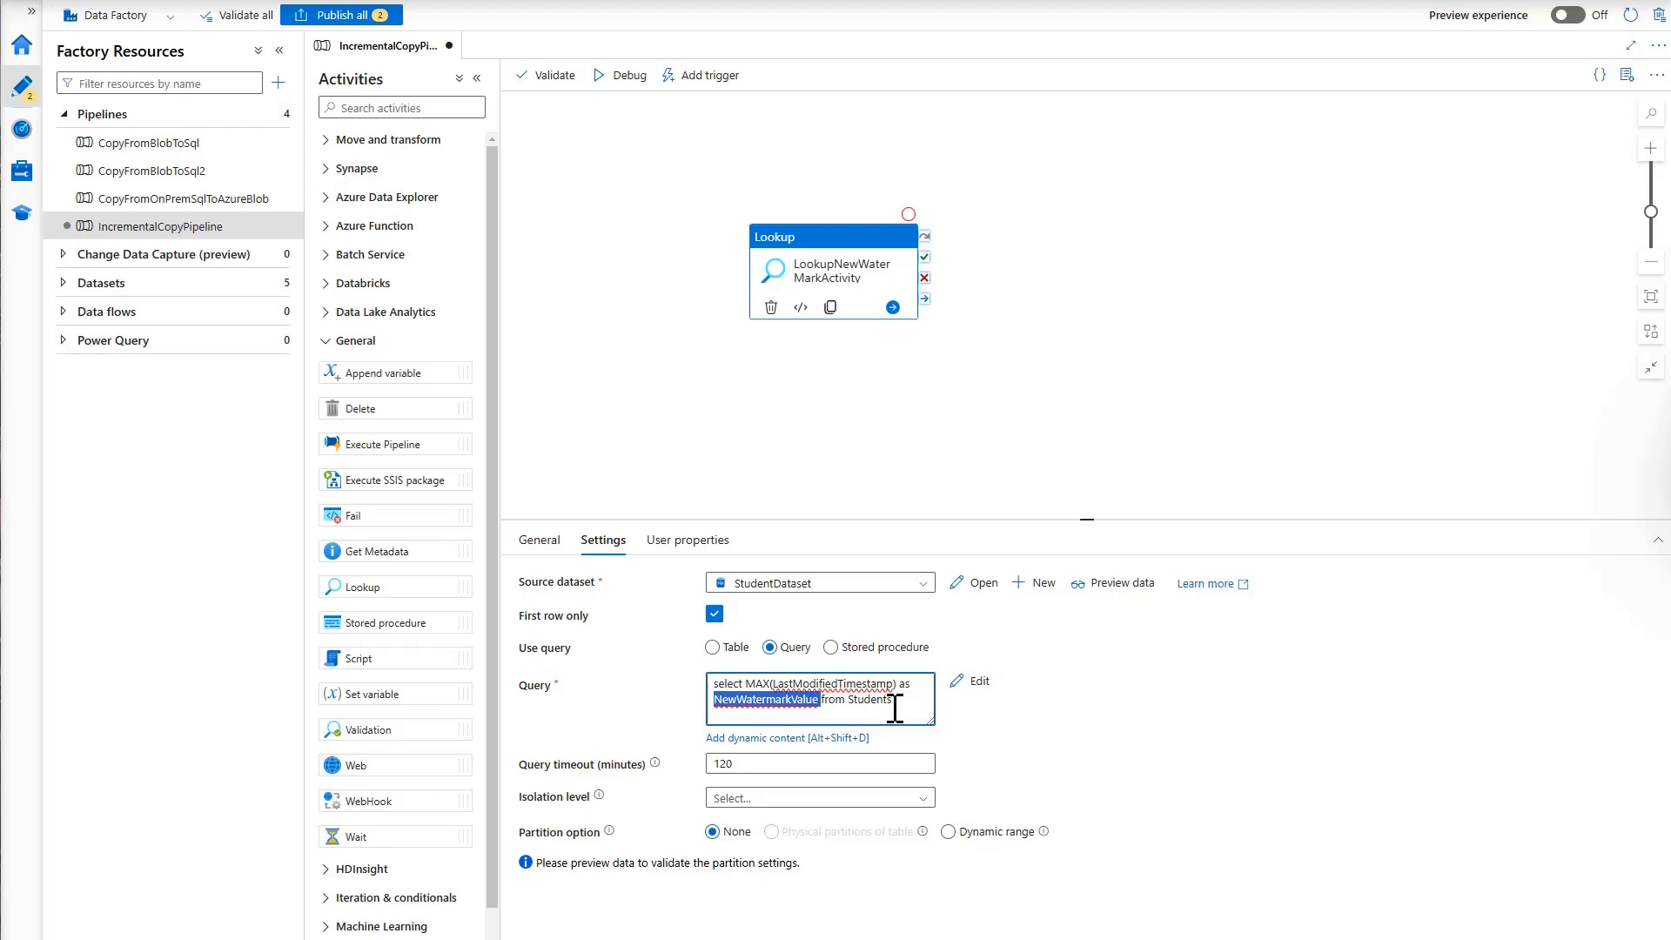
{"action": "left_click", "coordinate": [977, 688]}
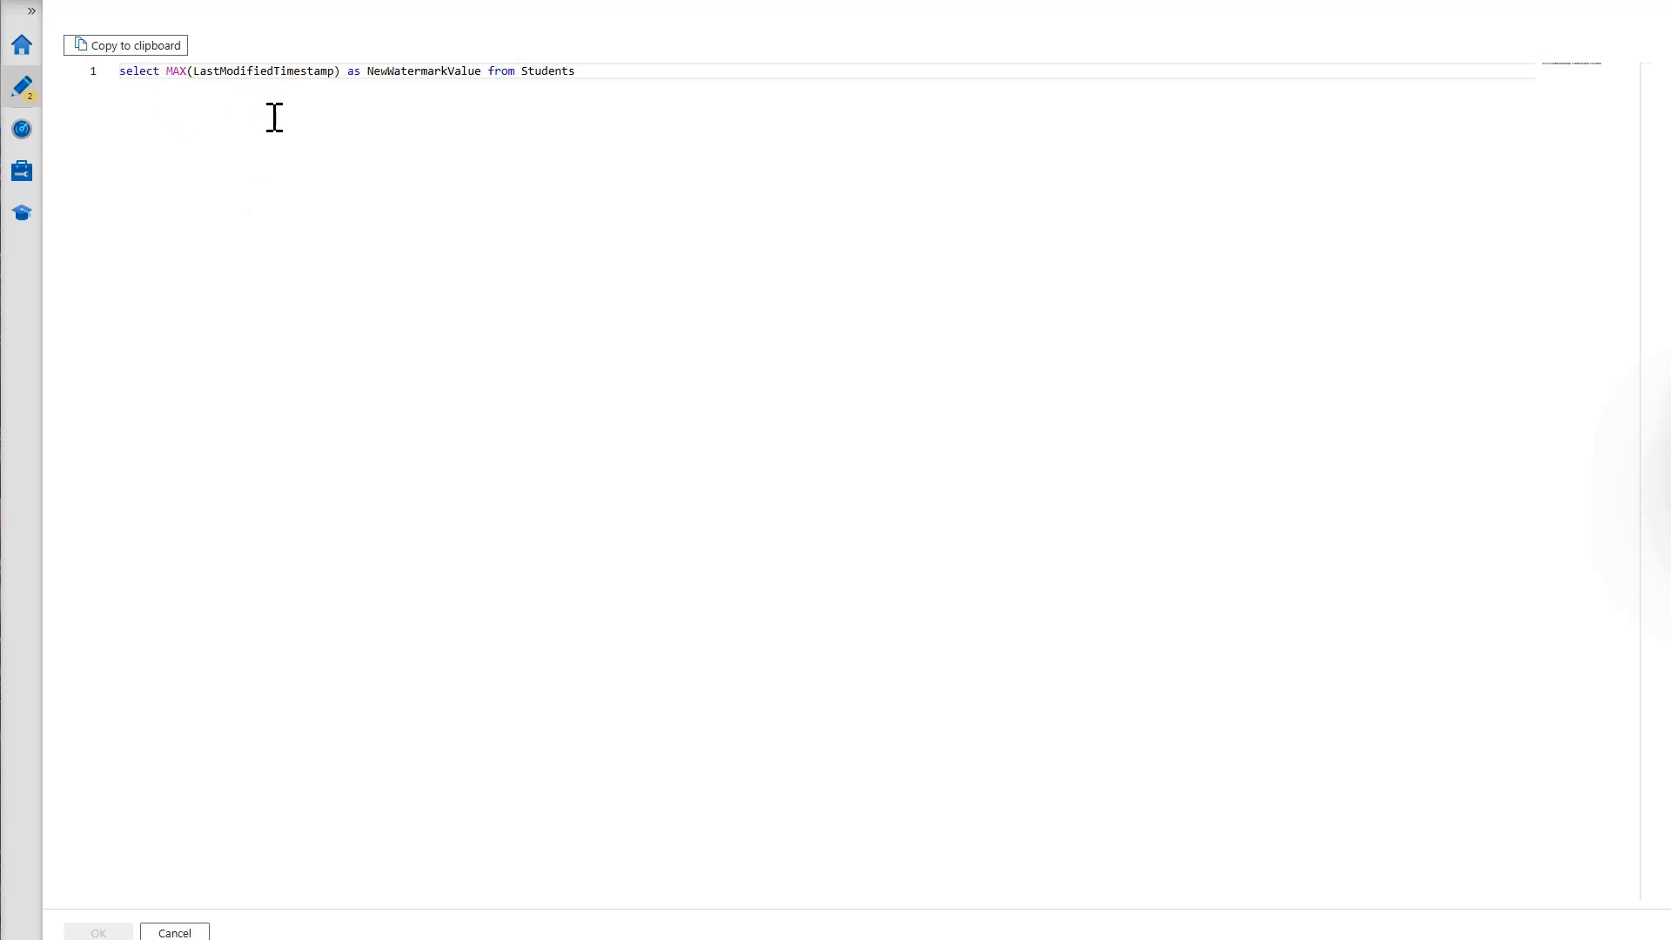
{"action": "left_click", "coordinate": [174, 932]}
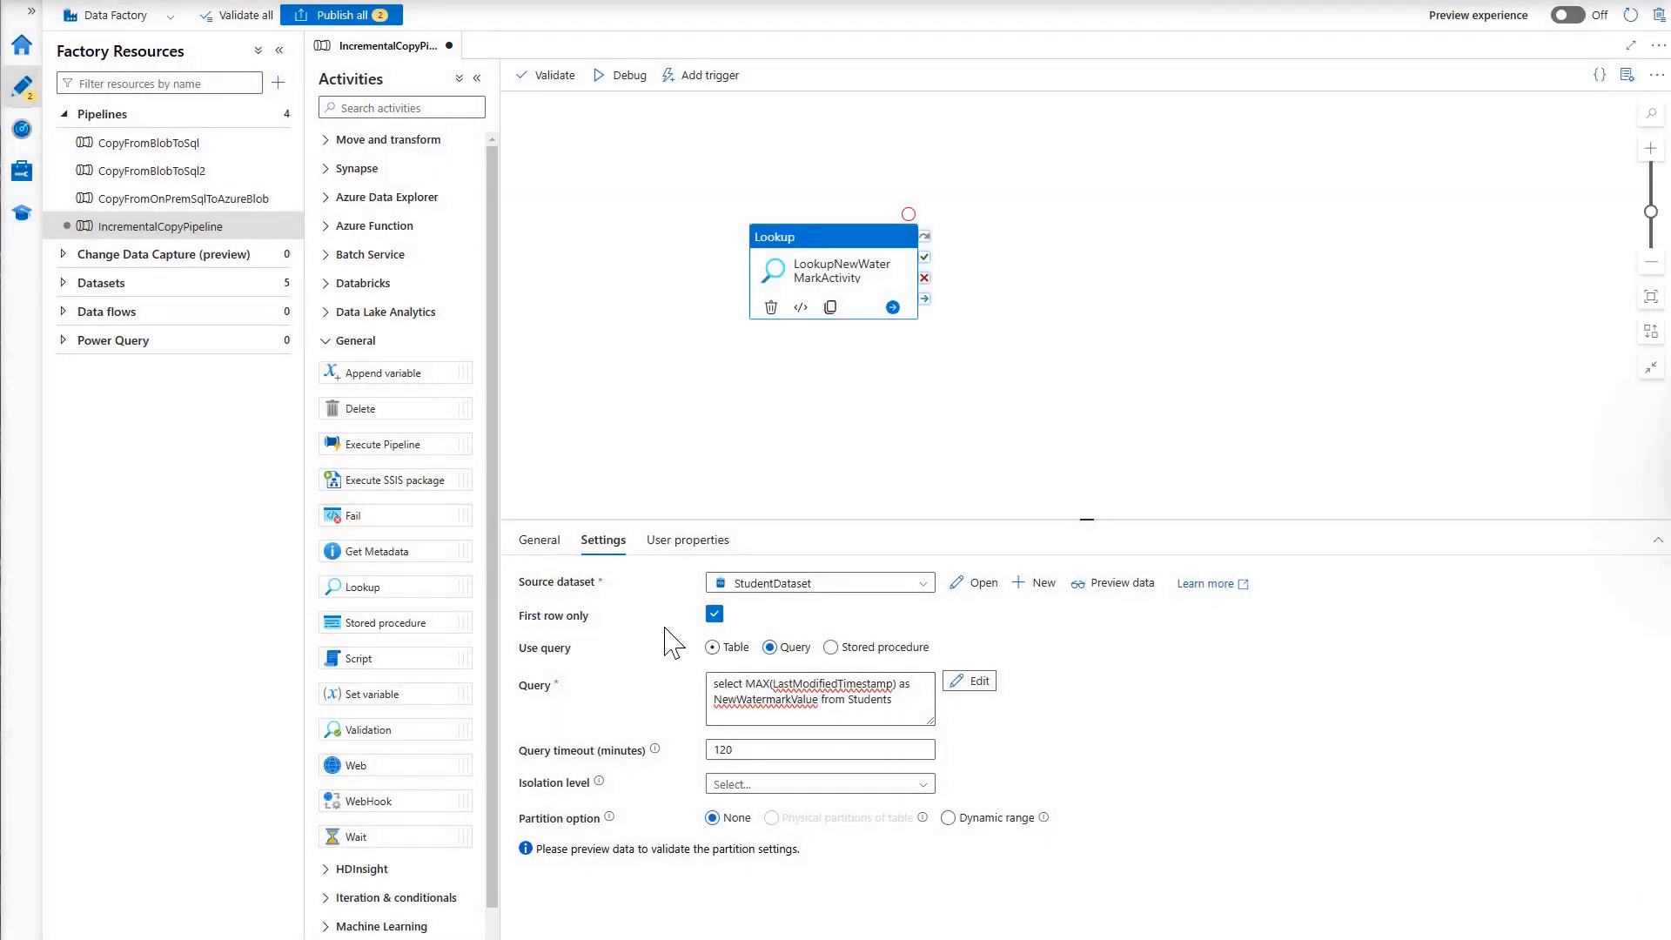
- Preview the lookup query's data, compare it with the latest LastModifiedTimestamp in dbo.students, and validate the pipeline
{"action": "mouse_move", "coordinate": [666, 635]}
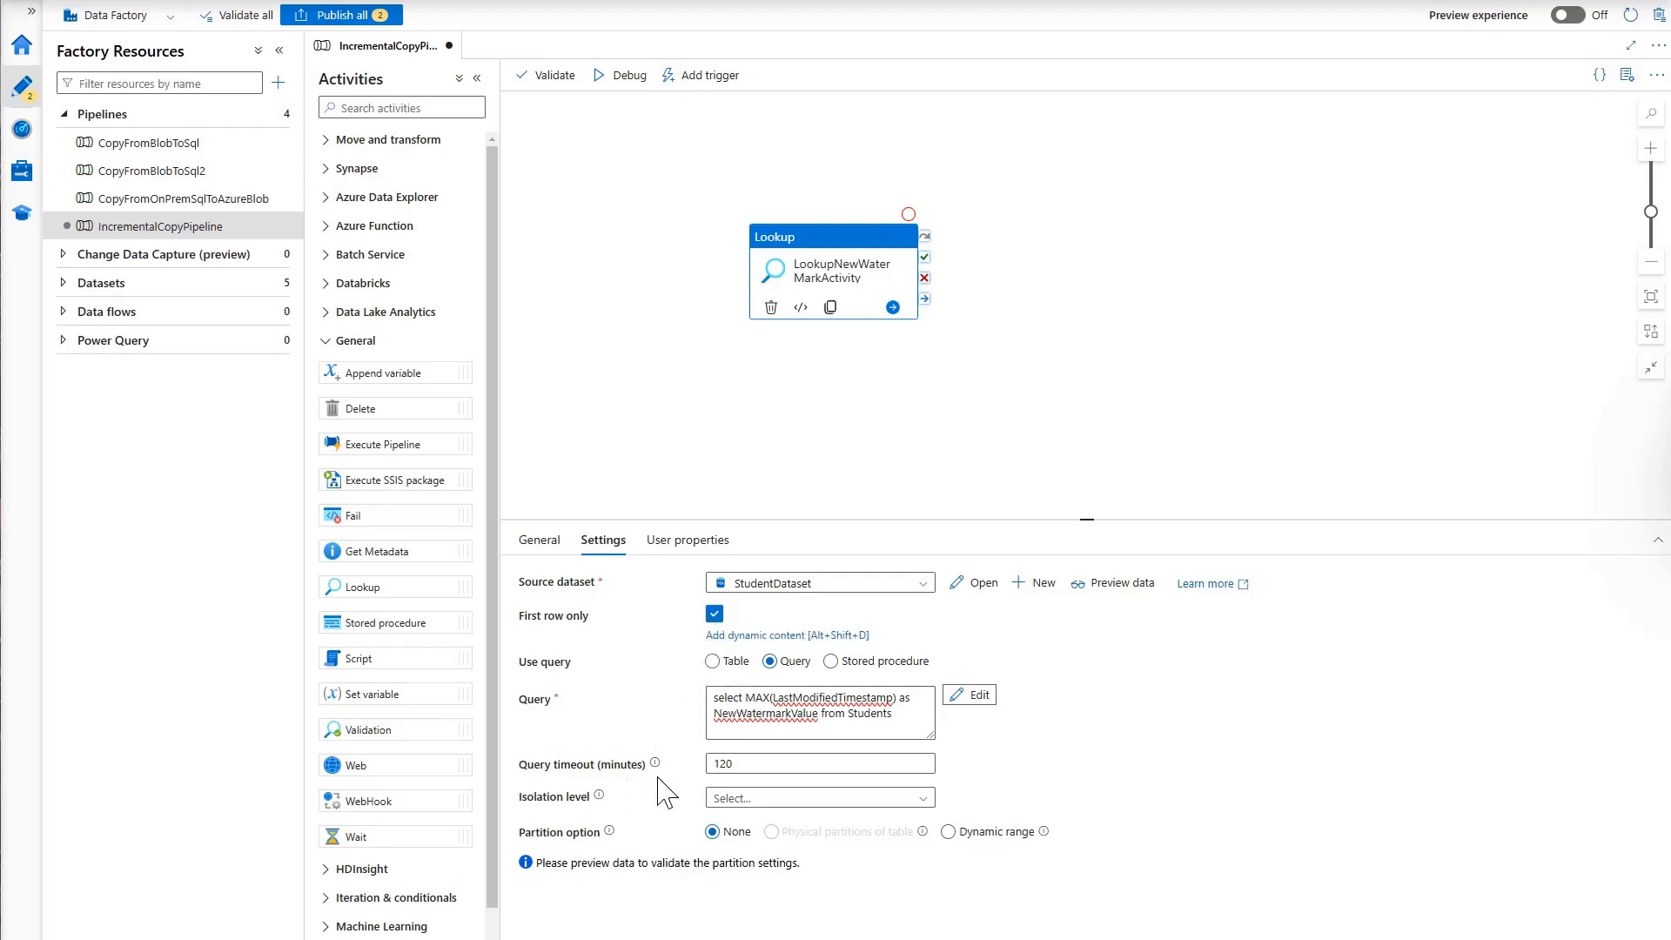
{"action": "left_click", "coordinate": [1114, 584]}
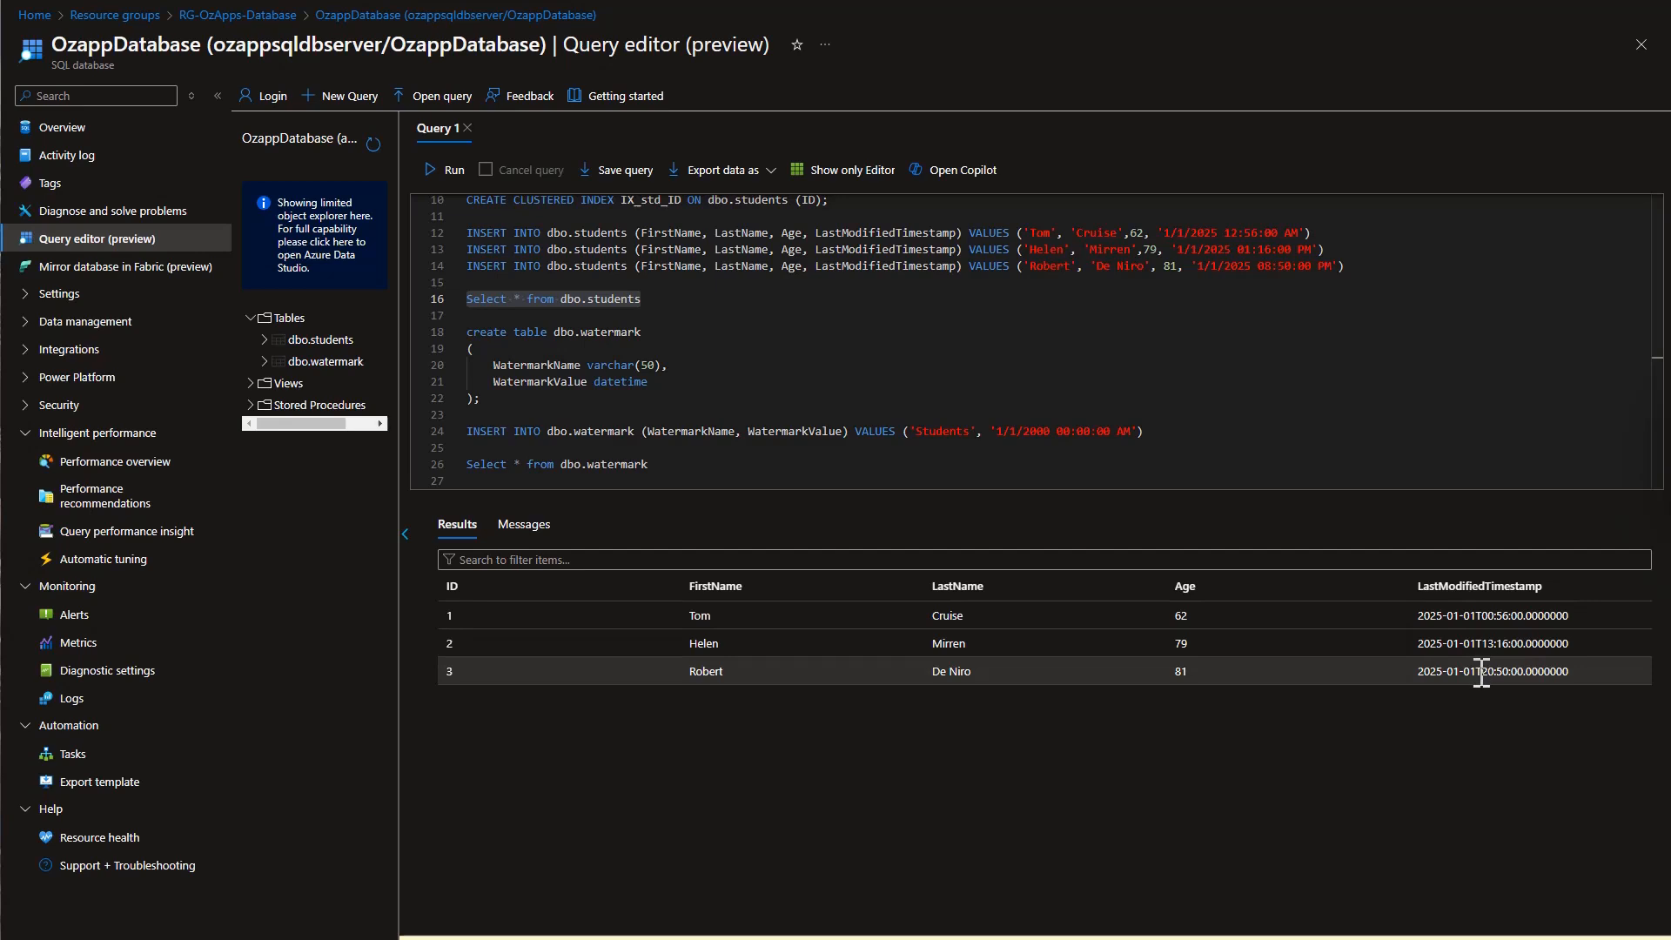
{"action": "left_click_drag", "start_coordinate": [1482, 670], "coordinate": [1560, 671]}
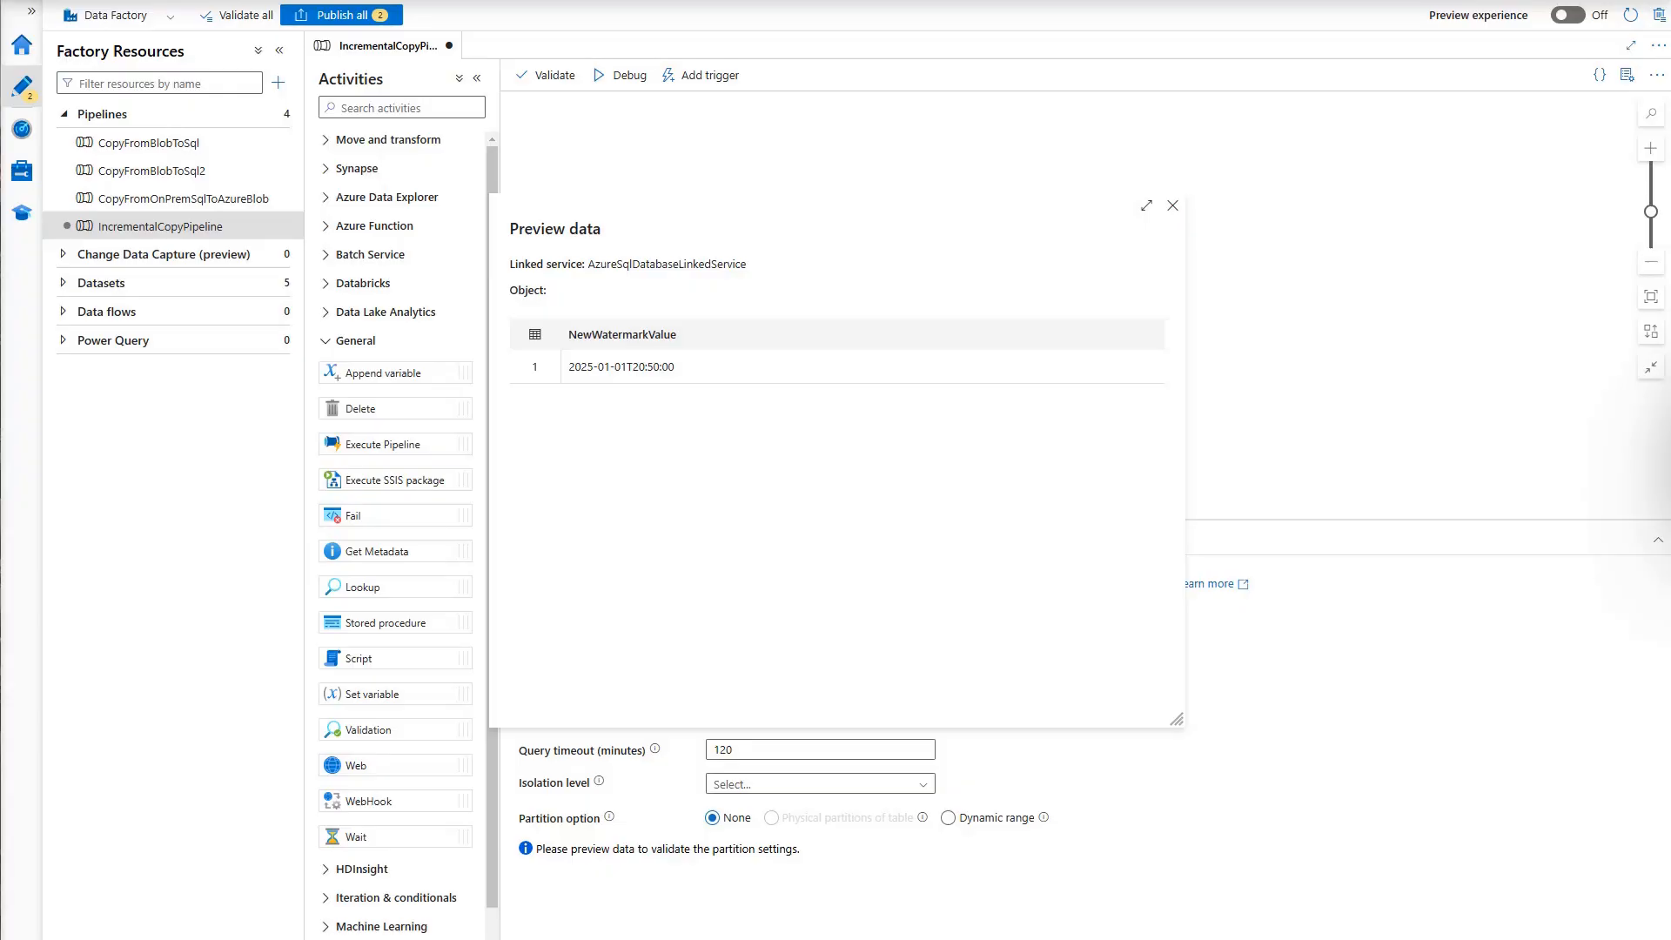
{"action": "left_click", "coordinate": [1173, 207]}
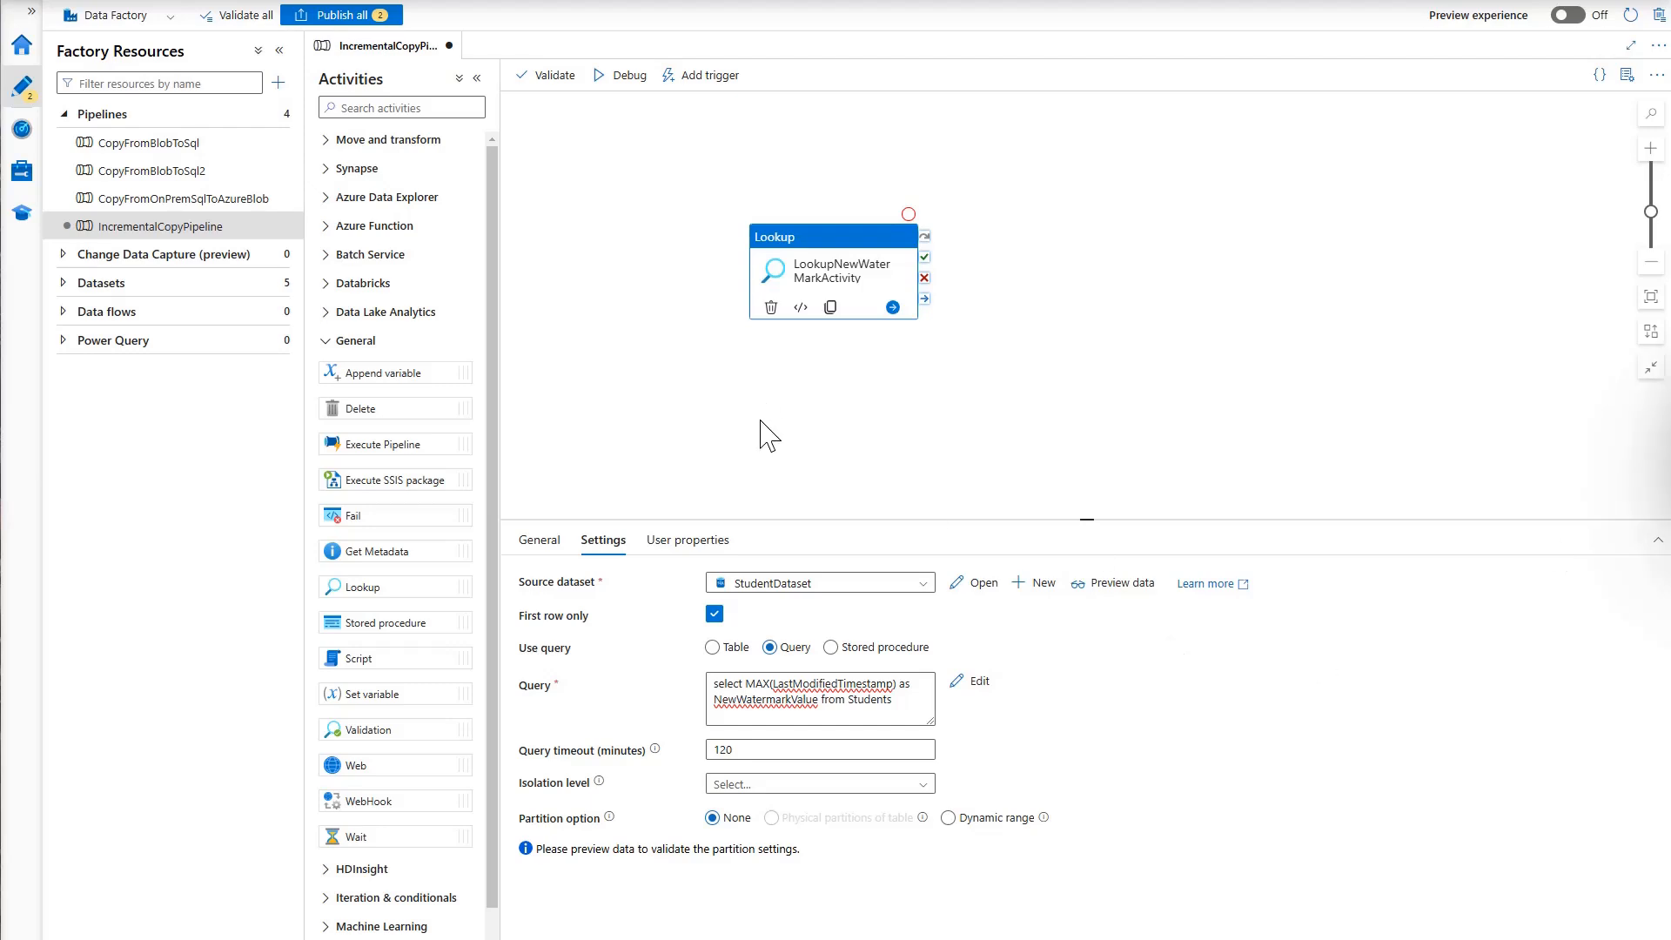
{"action": "left_click", "coordinate": [544, 76]}
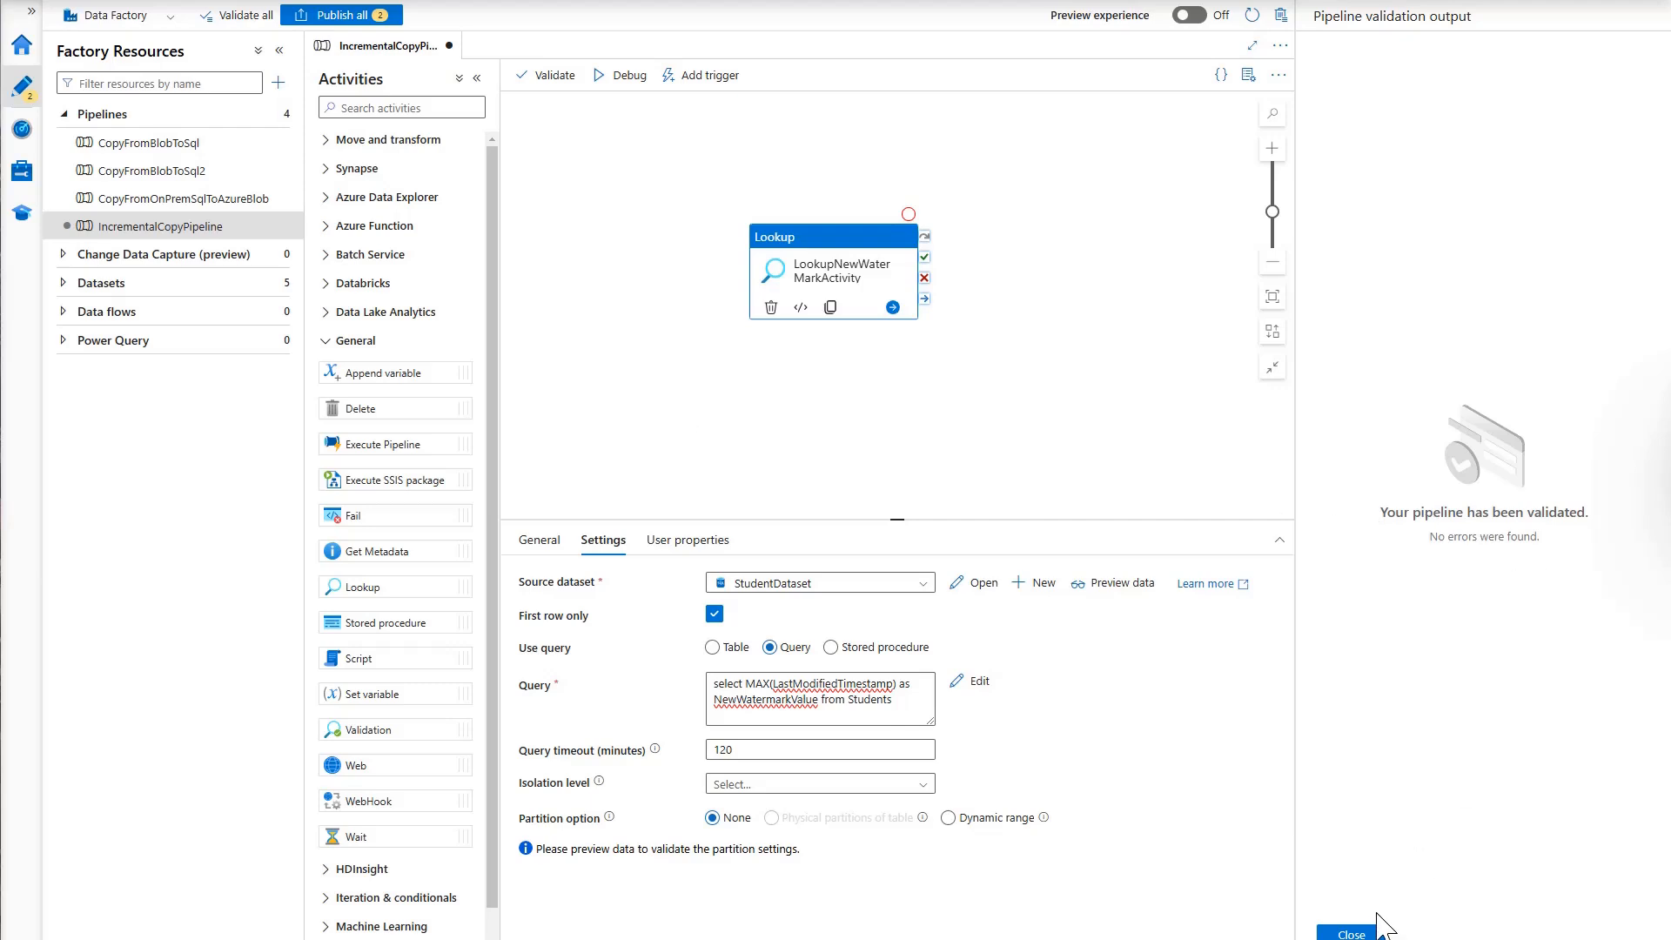
{"action": "left_click", "coordinate": [1351, 933]}
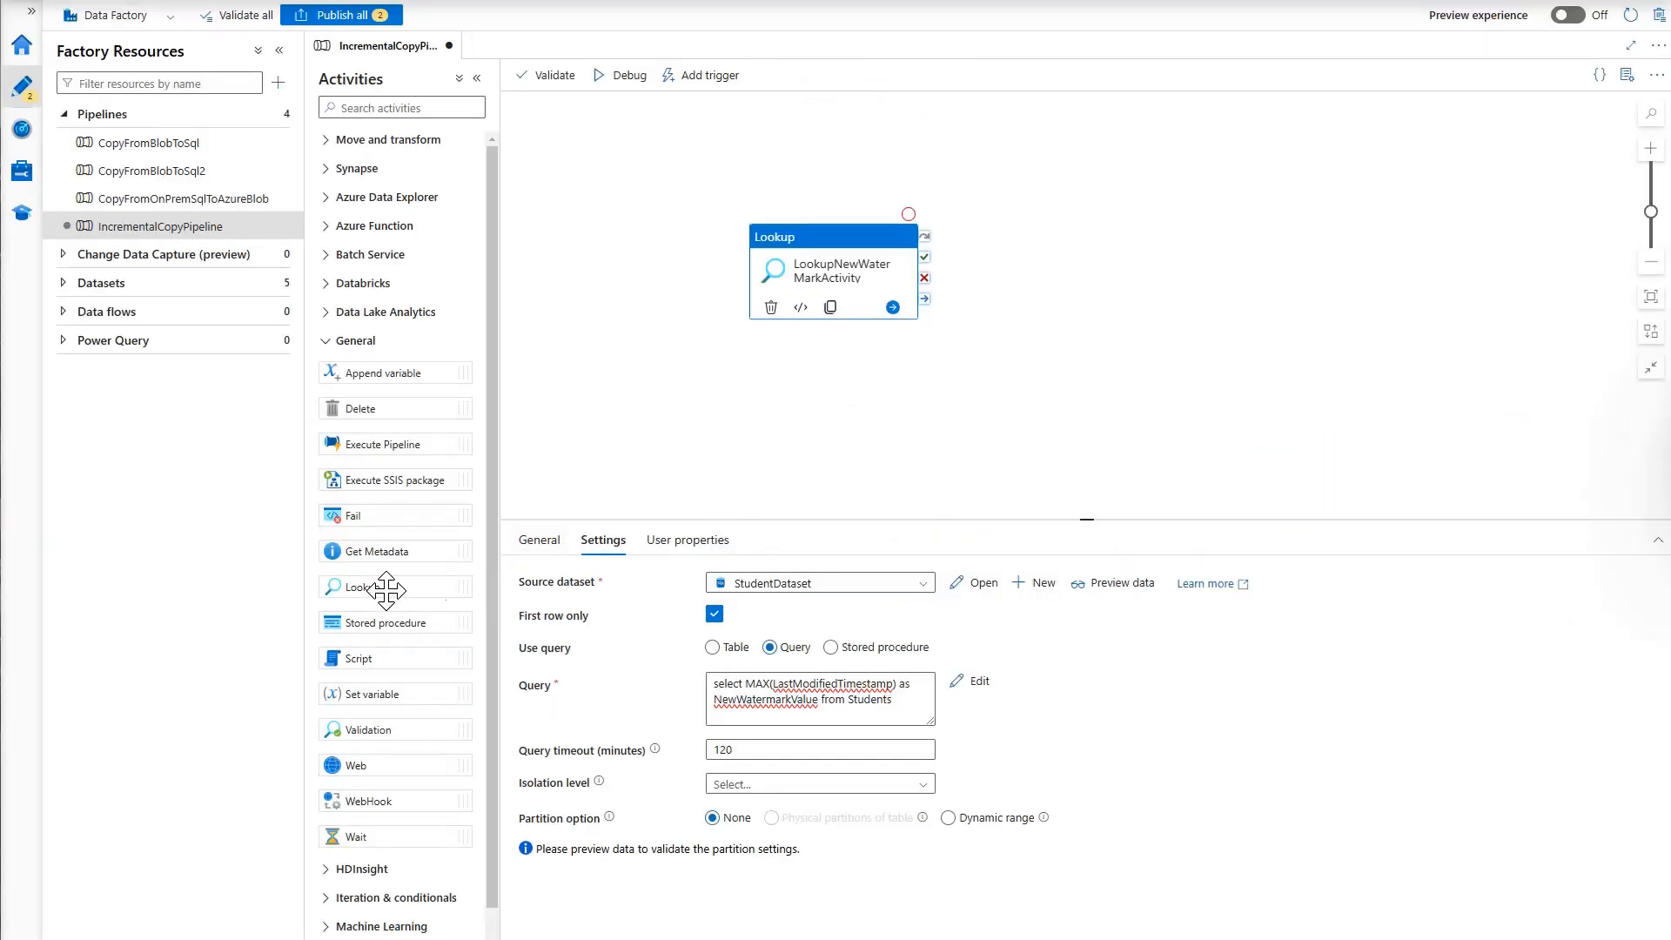
- Add a second Lookup activity below the first one and name it LookupOldWaterMarkActivity
{"action": "left_click_drag", "start_coordinate": [386, 591], "coordinate": [817, 423]}
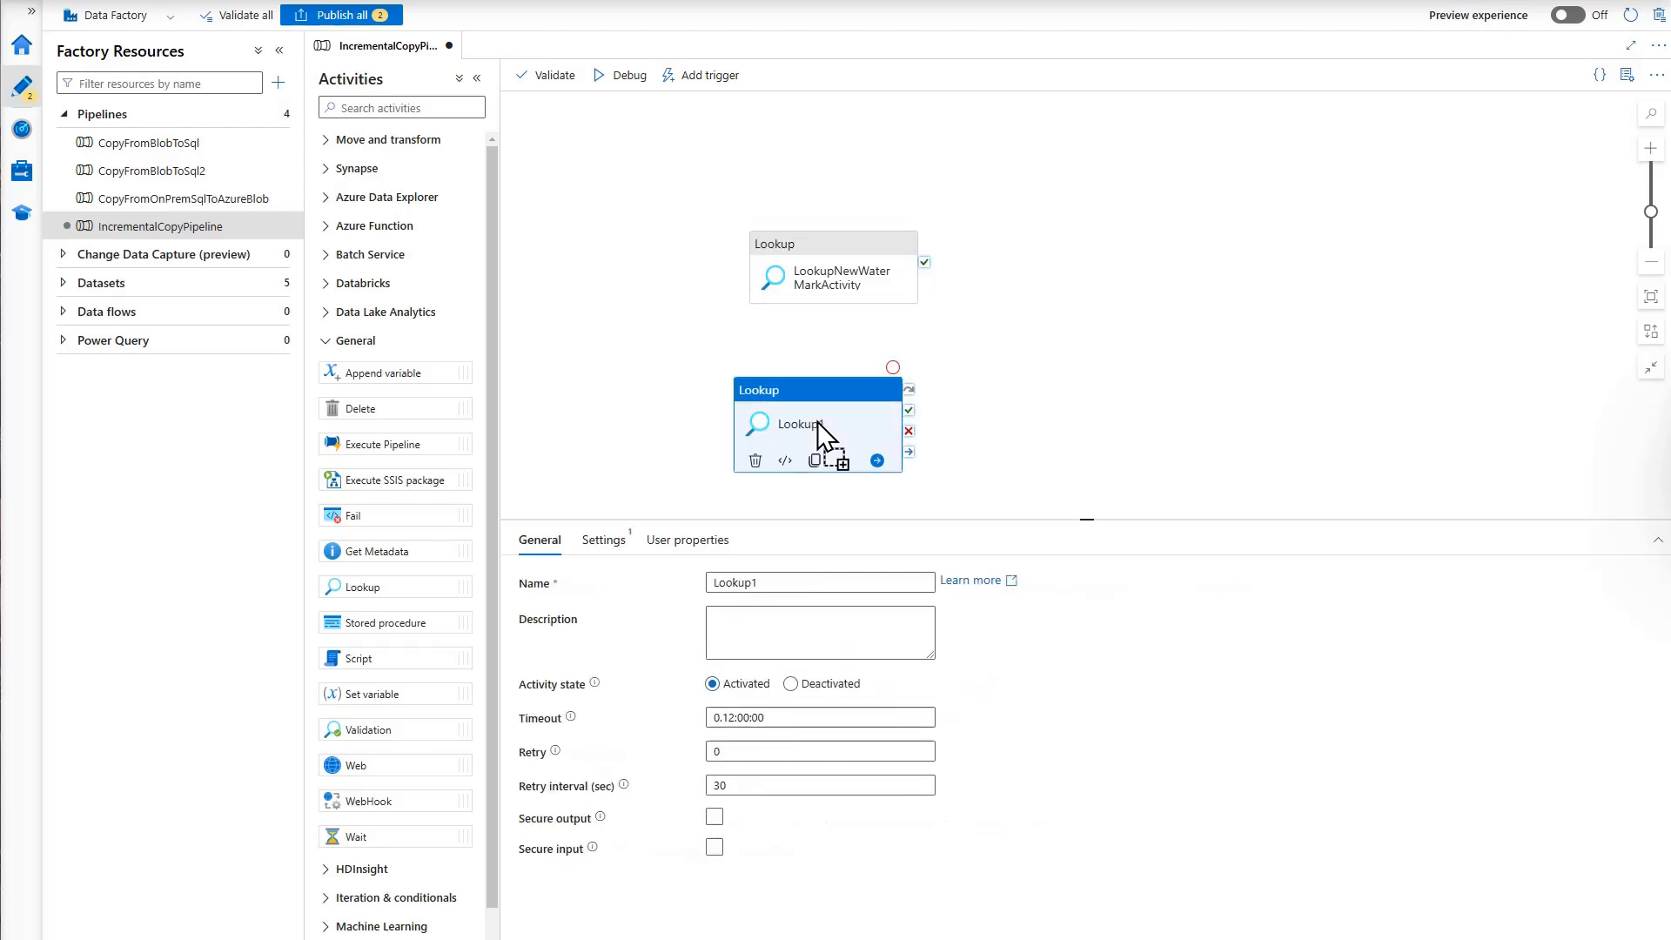
{"action": "left_click", "coordinate": [753, 582]}
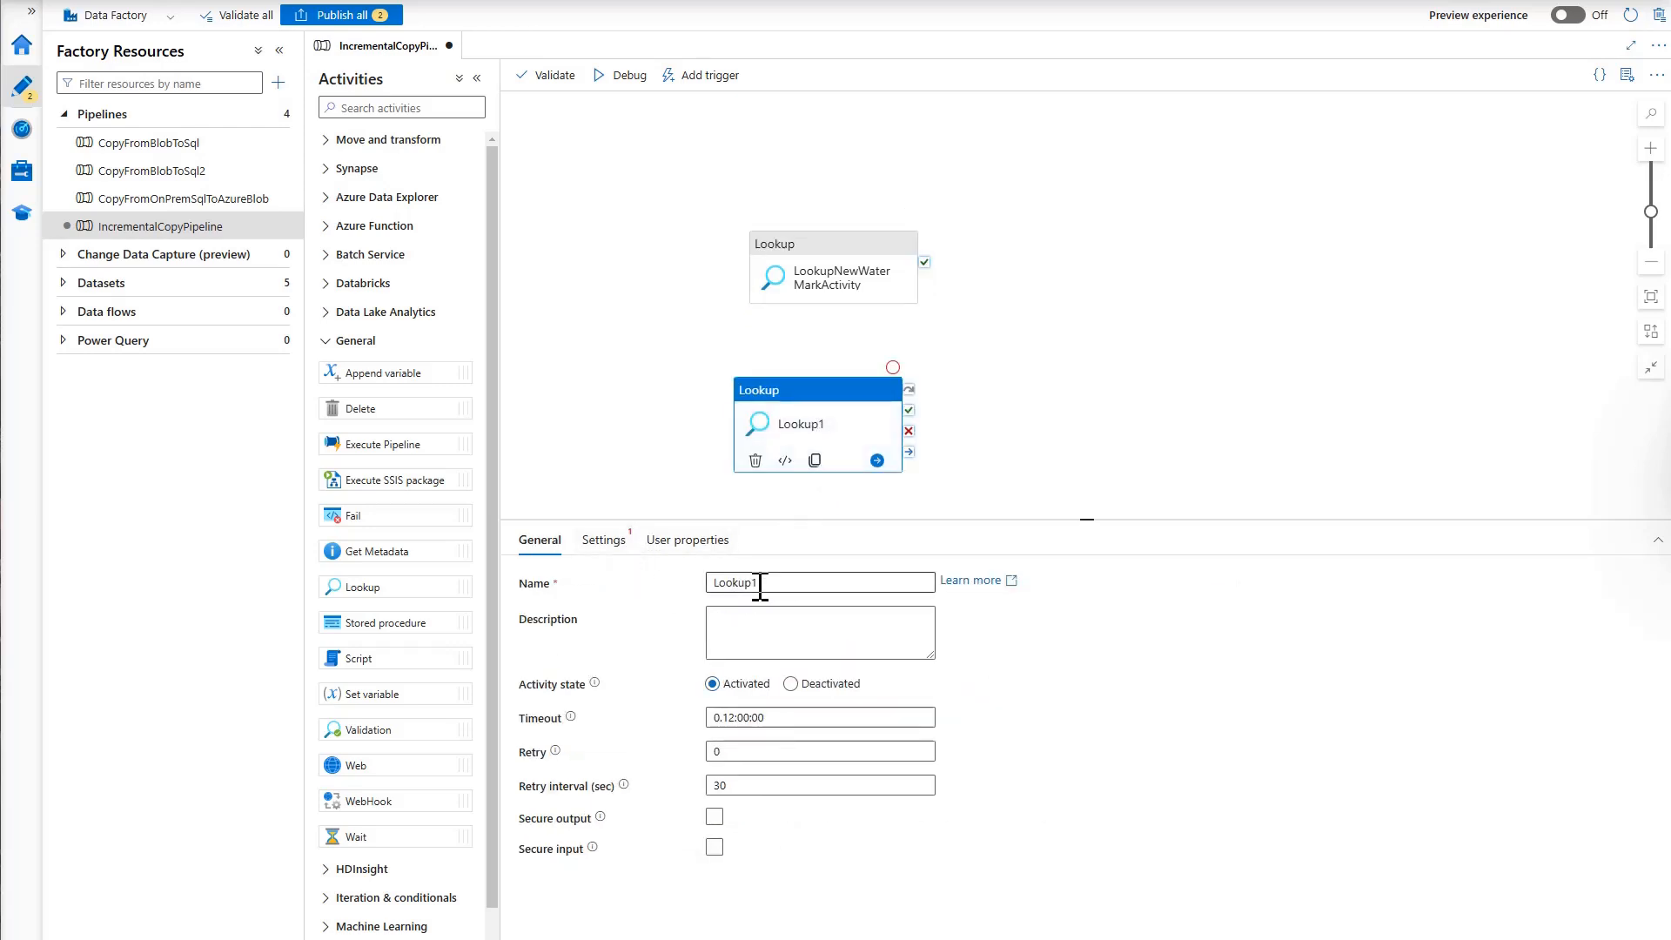
{"action": "key", "text": "ctrl+a"}
{"action": "type", "text": "LookupOldWaterMarkActivity"}
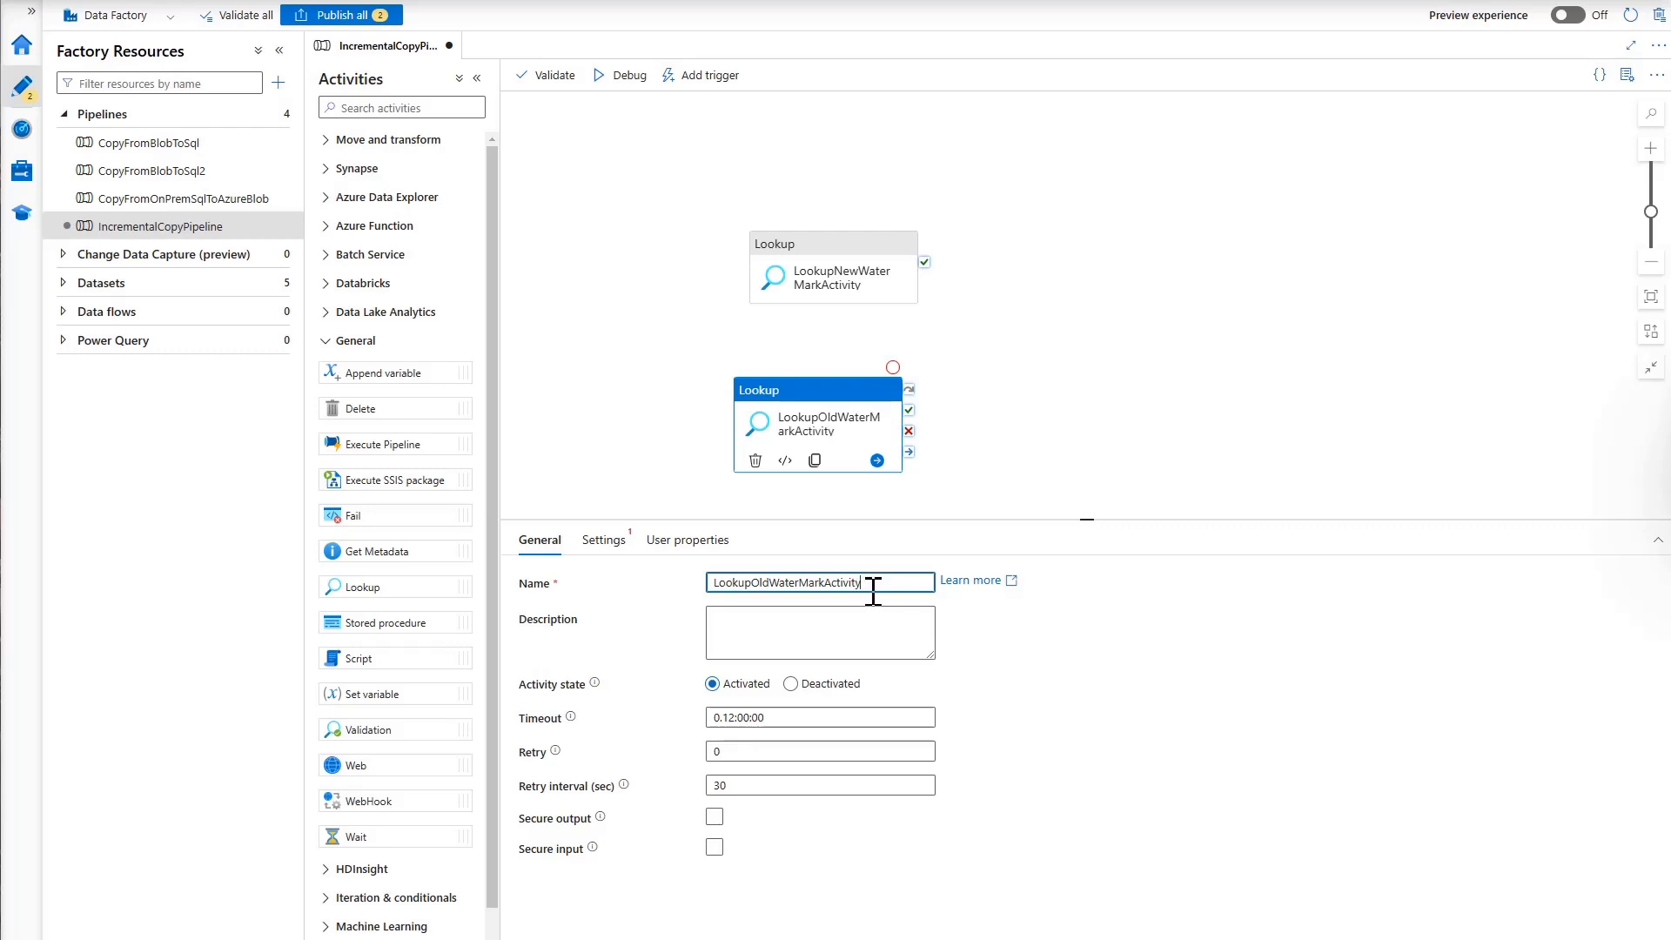
- Start a new Azure SQL Database dataset as the source for LookupOldWaterMarkActivity
{"action": "left_click", "coordinate": [604, 541]}
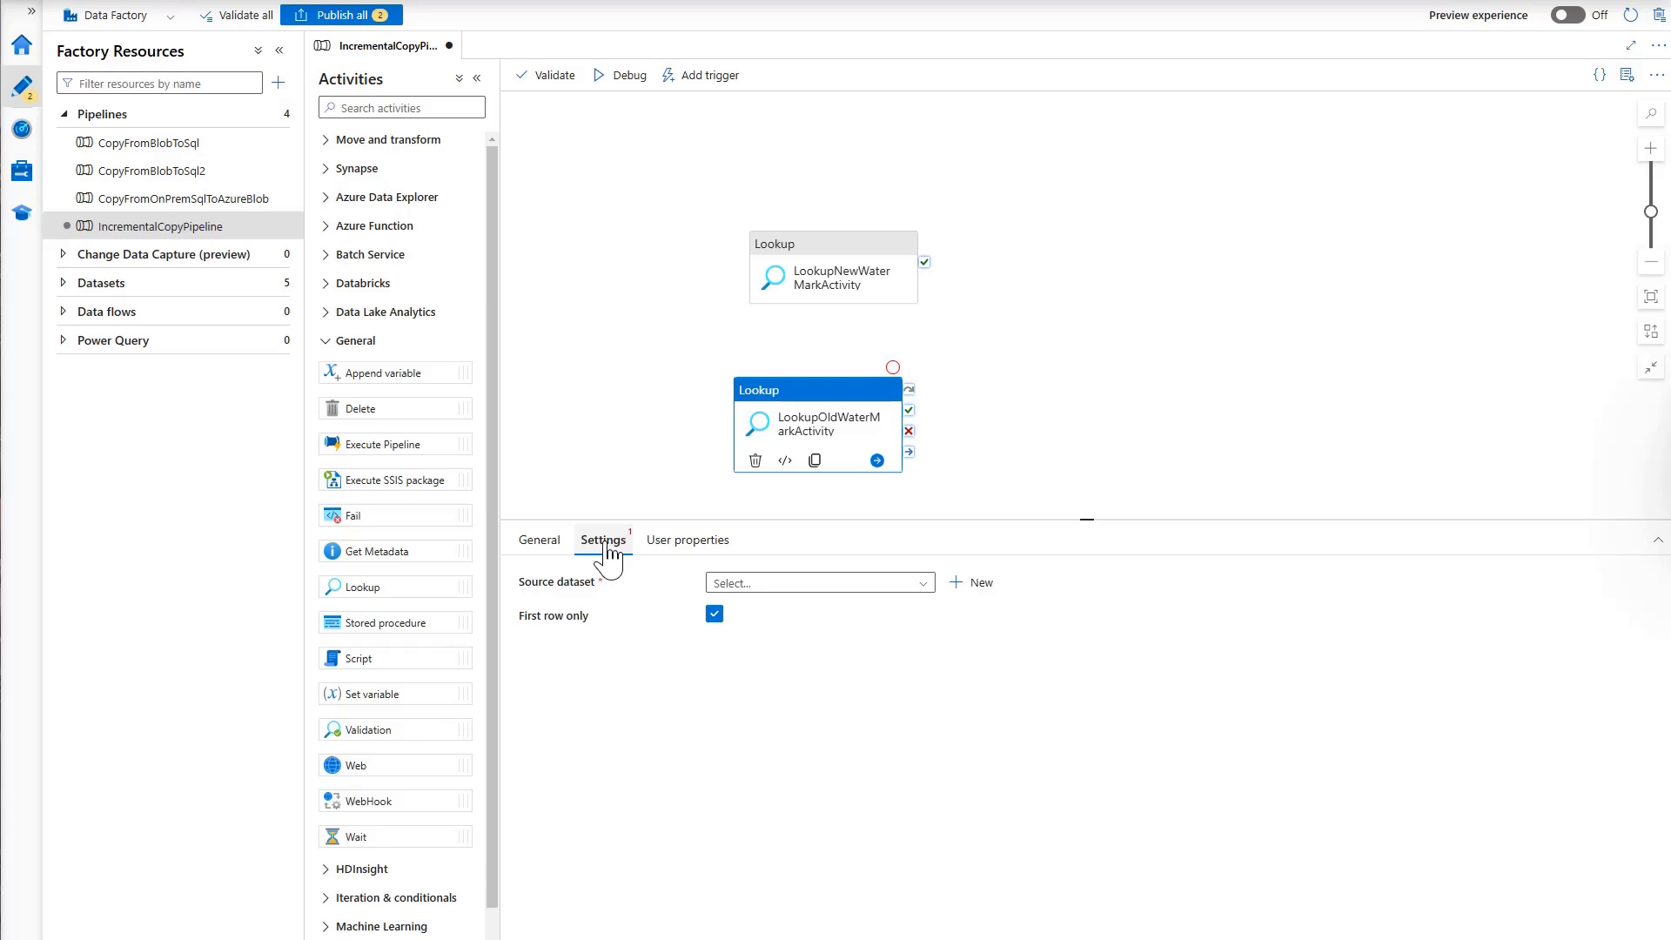
{"action": "left_click", "coordinate": [966, 584]}
{"action": "scroll", "coordinate": [1192, 723], "scroll_direction": "down", "scroll_amount": 4}
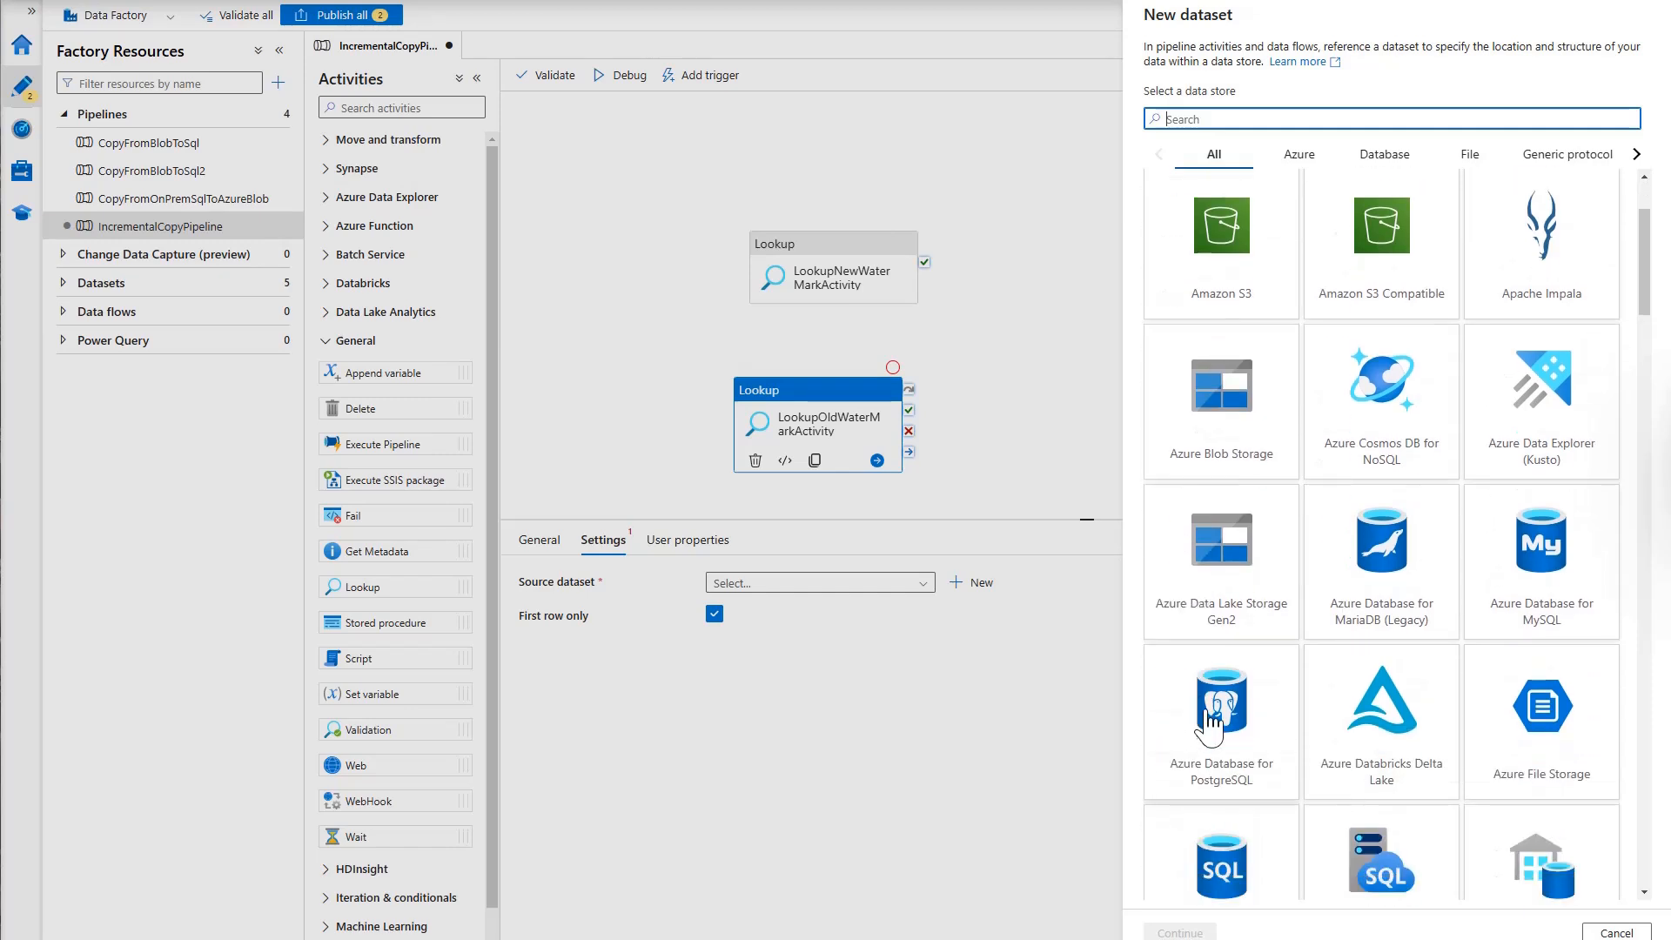
{"action": "left_click", "coordinate": [1237, 744]}
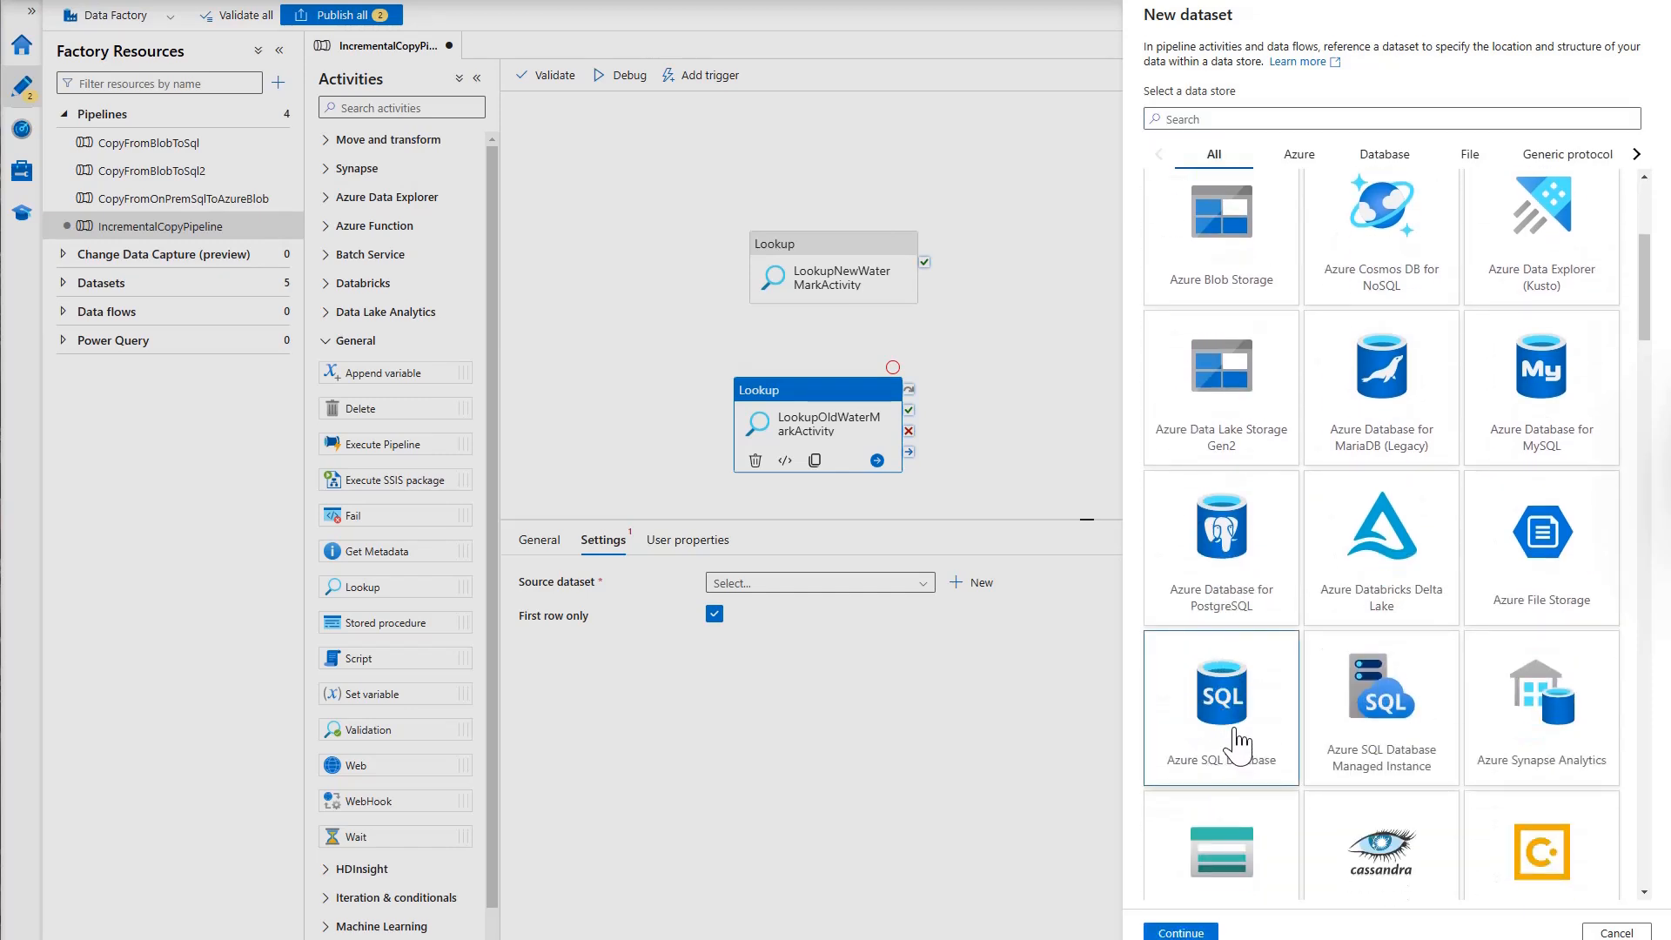
{"action": "left_click", "coordinate": [1181, 931]}
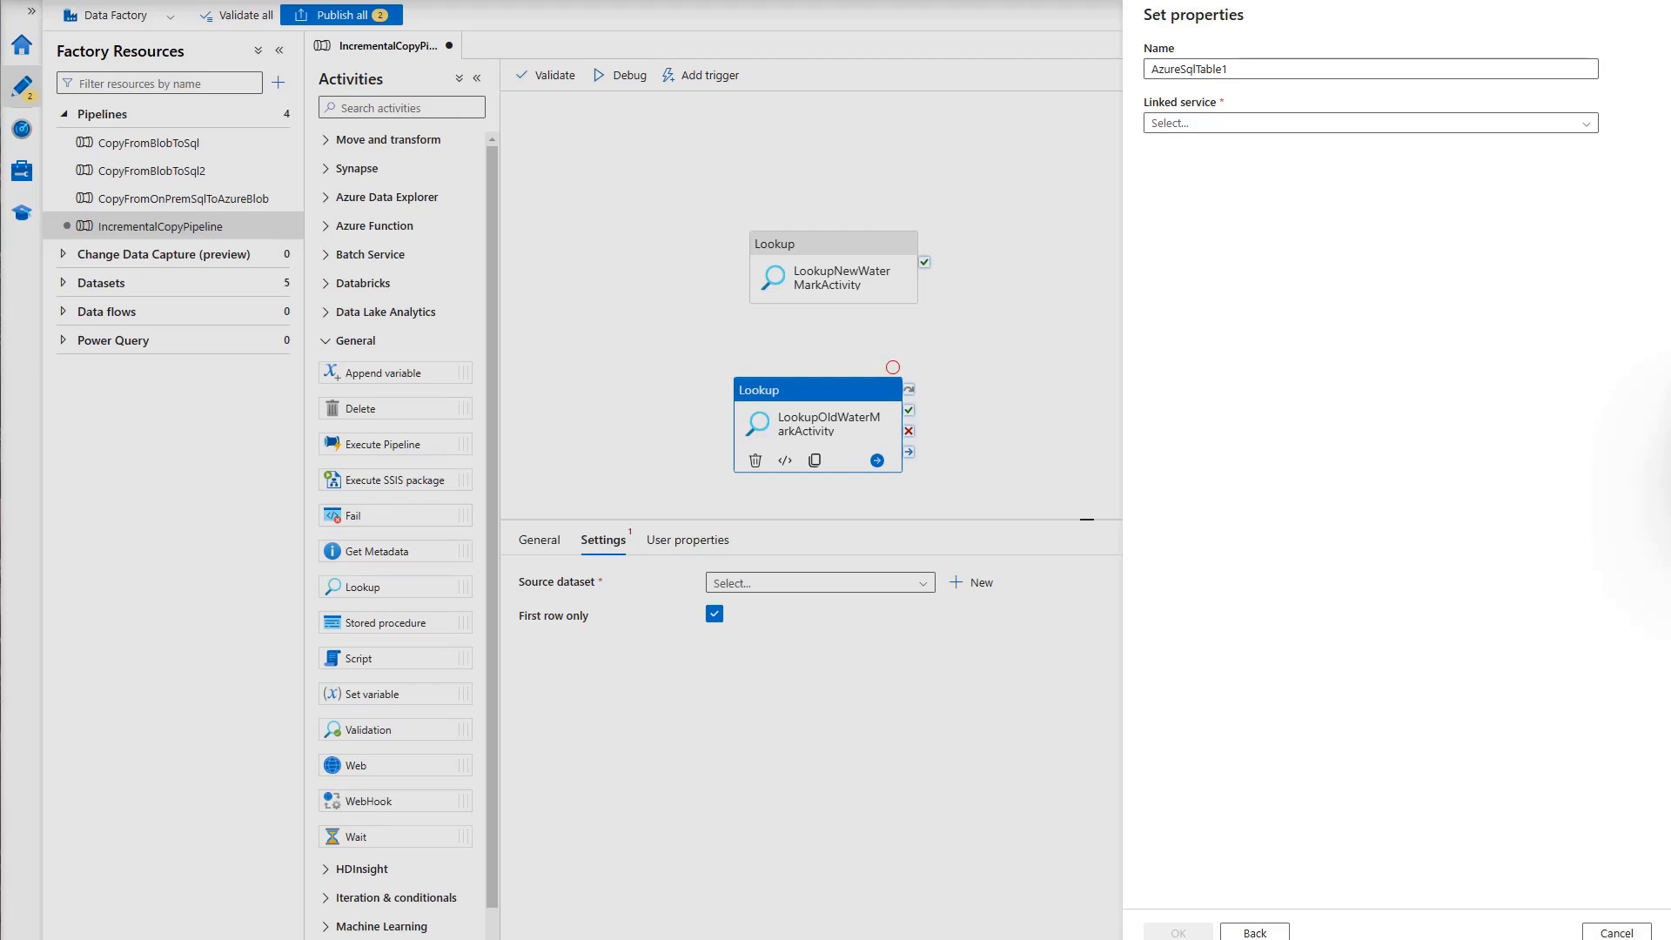
- Name the dataset WatermarkDataset and point it to the dbo.watermark table through AzureSqlDatabaseLinkedService, importing the schema from the connection
{"action": "key", "text": "ctrl+a"}
{"action": "type", "text": "WatermarkDataset"}
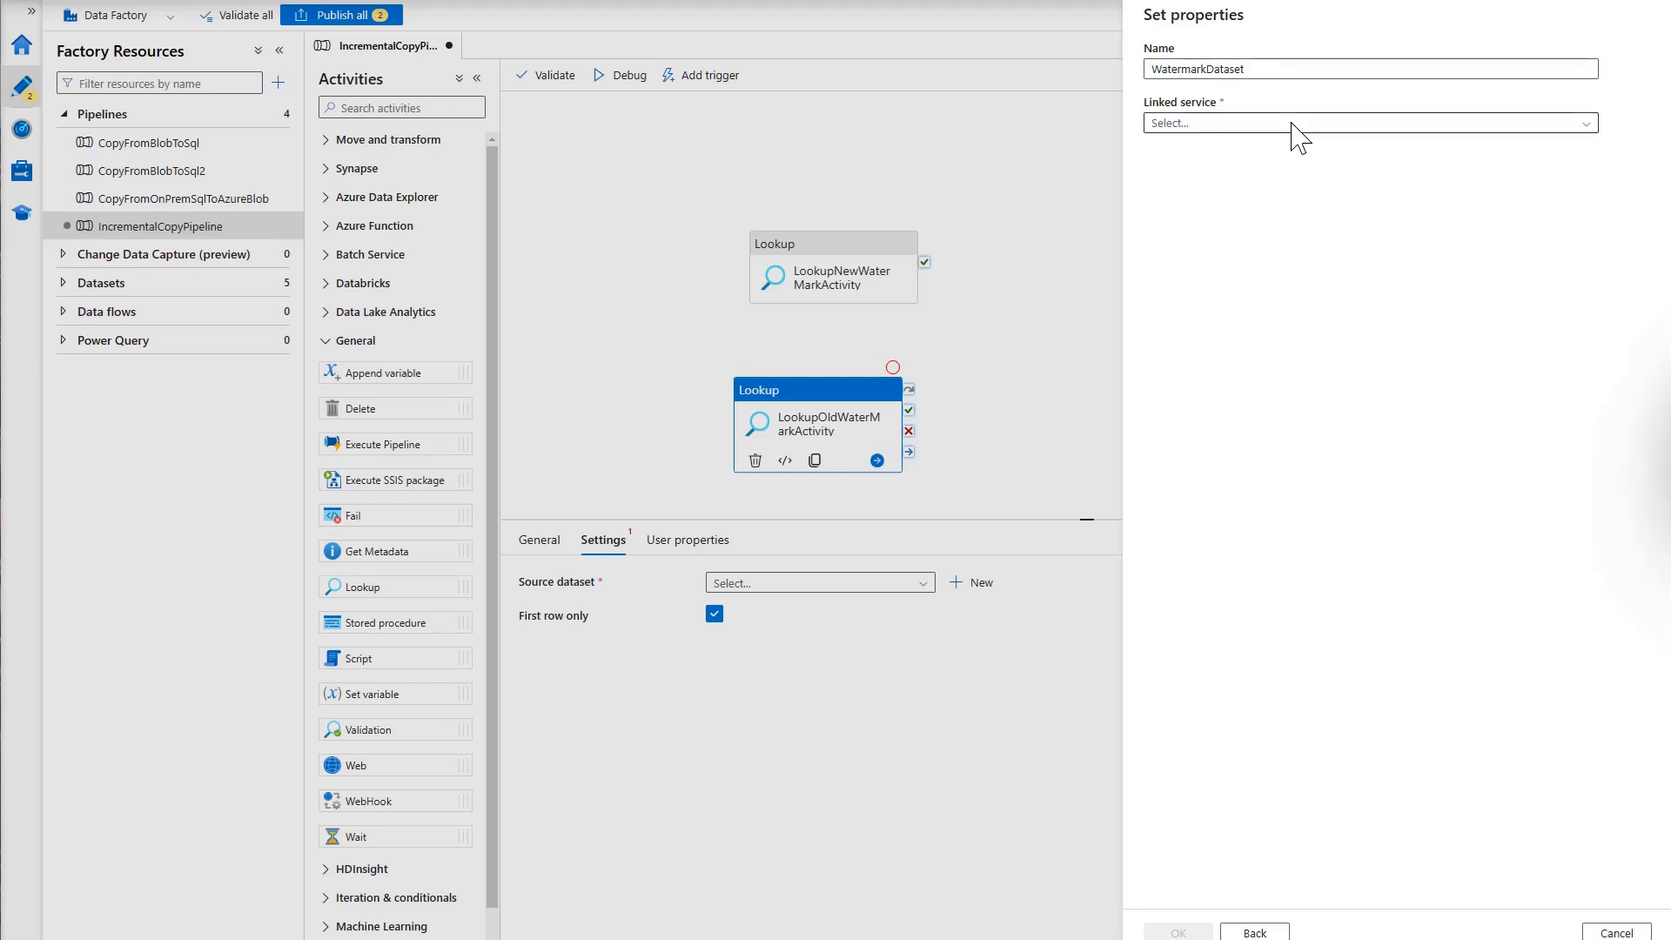
{"action": "left_click", "coordinate": [1579, 123]}
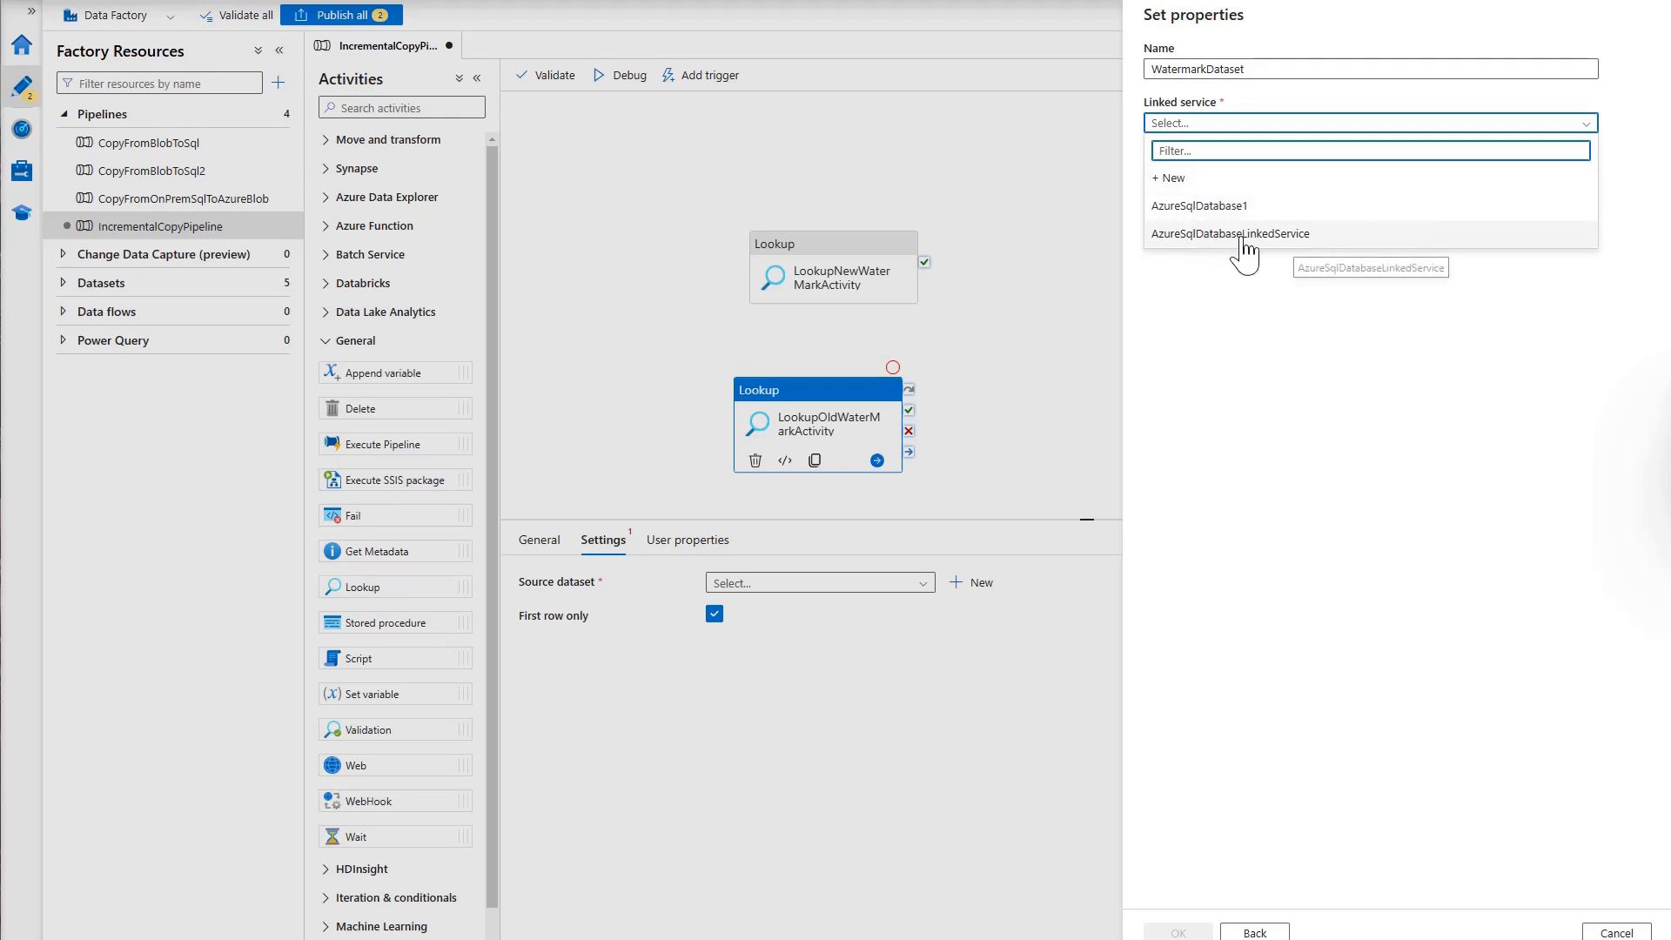
{"action": "left_click", "coordinate": [1271, 235]}
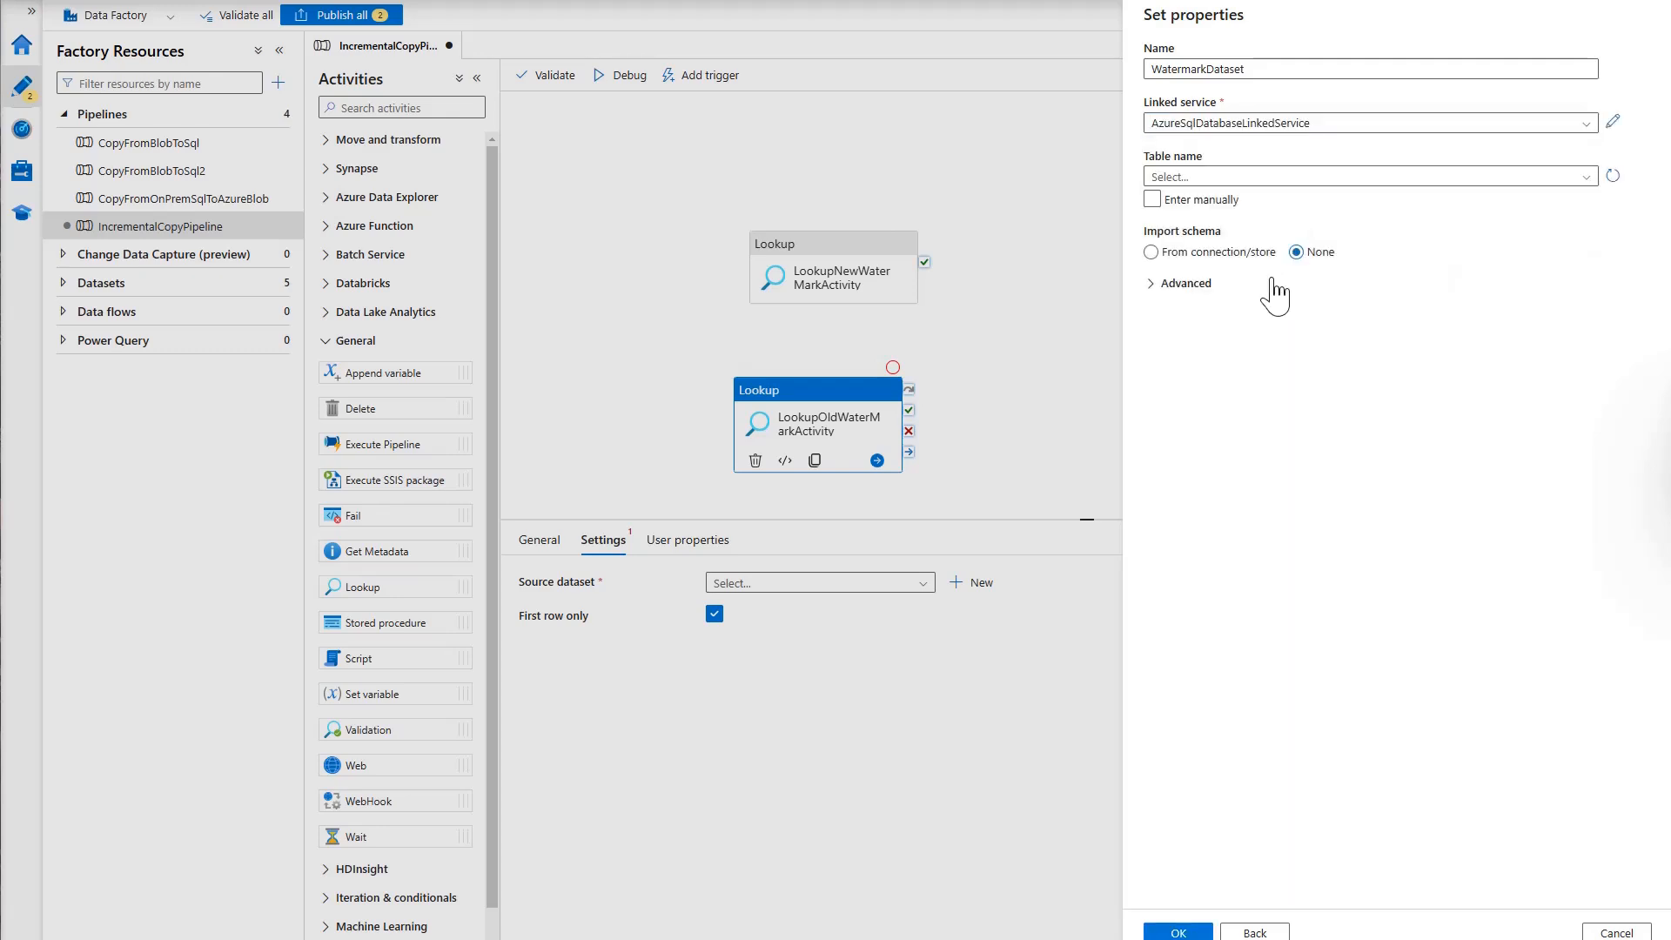
{"action": "left_click", "coordinate": [1586, 177]}
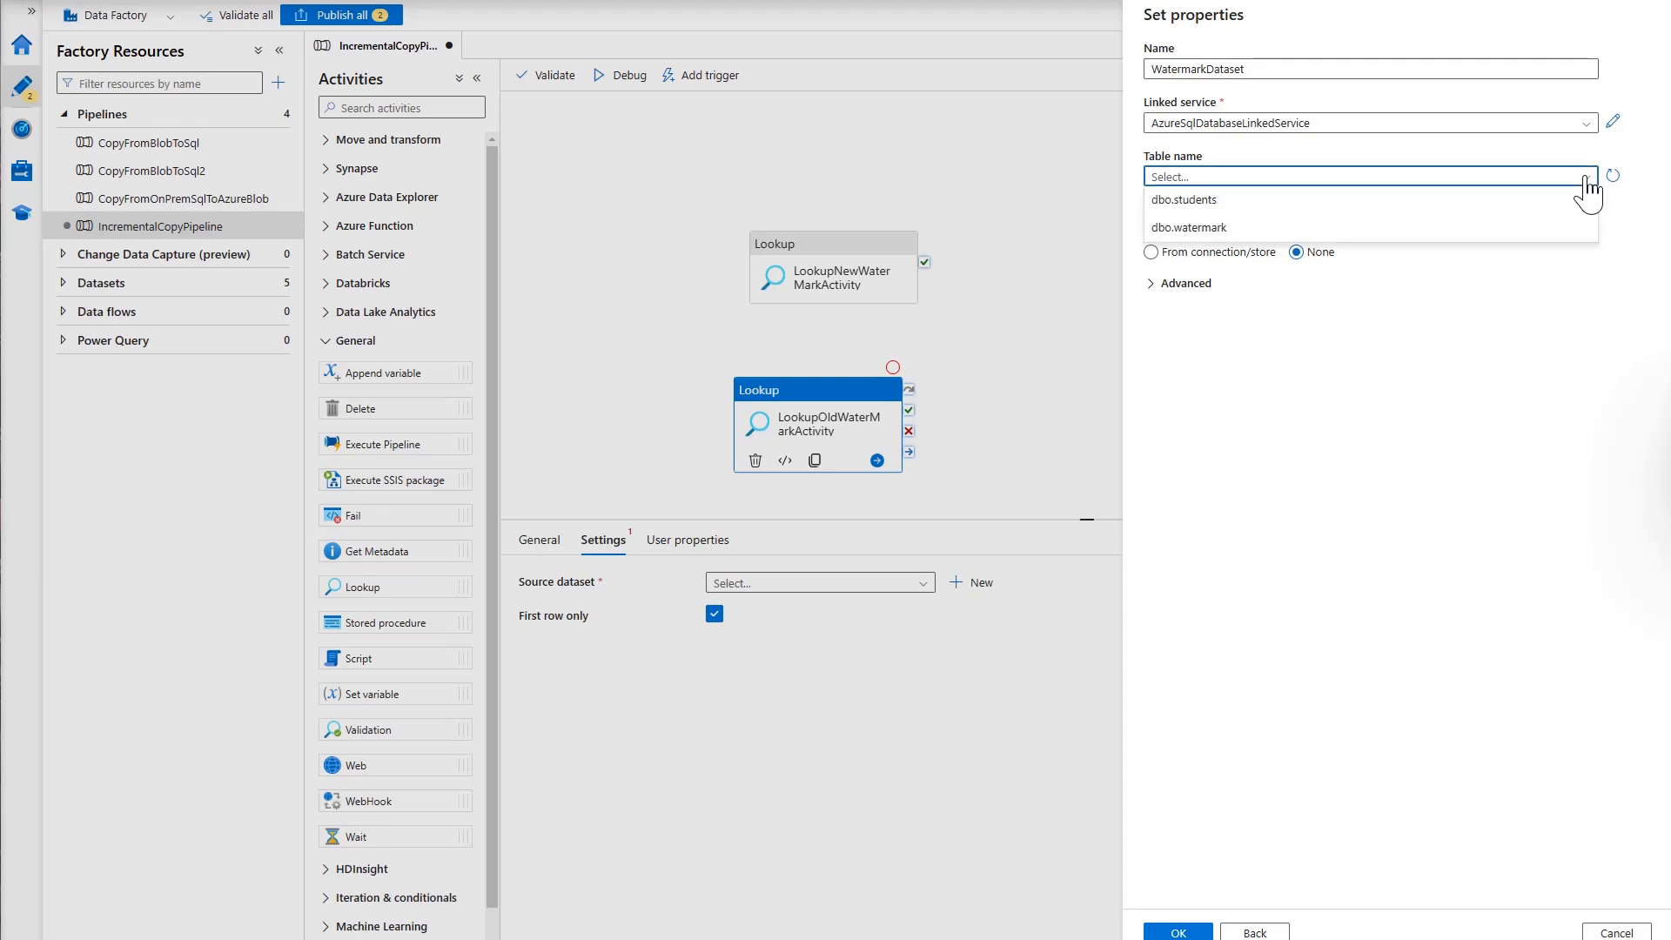
{"action": "left_click", "coordinate": [1205, 228]}
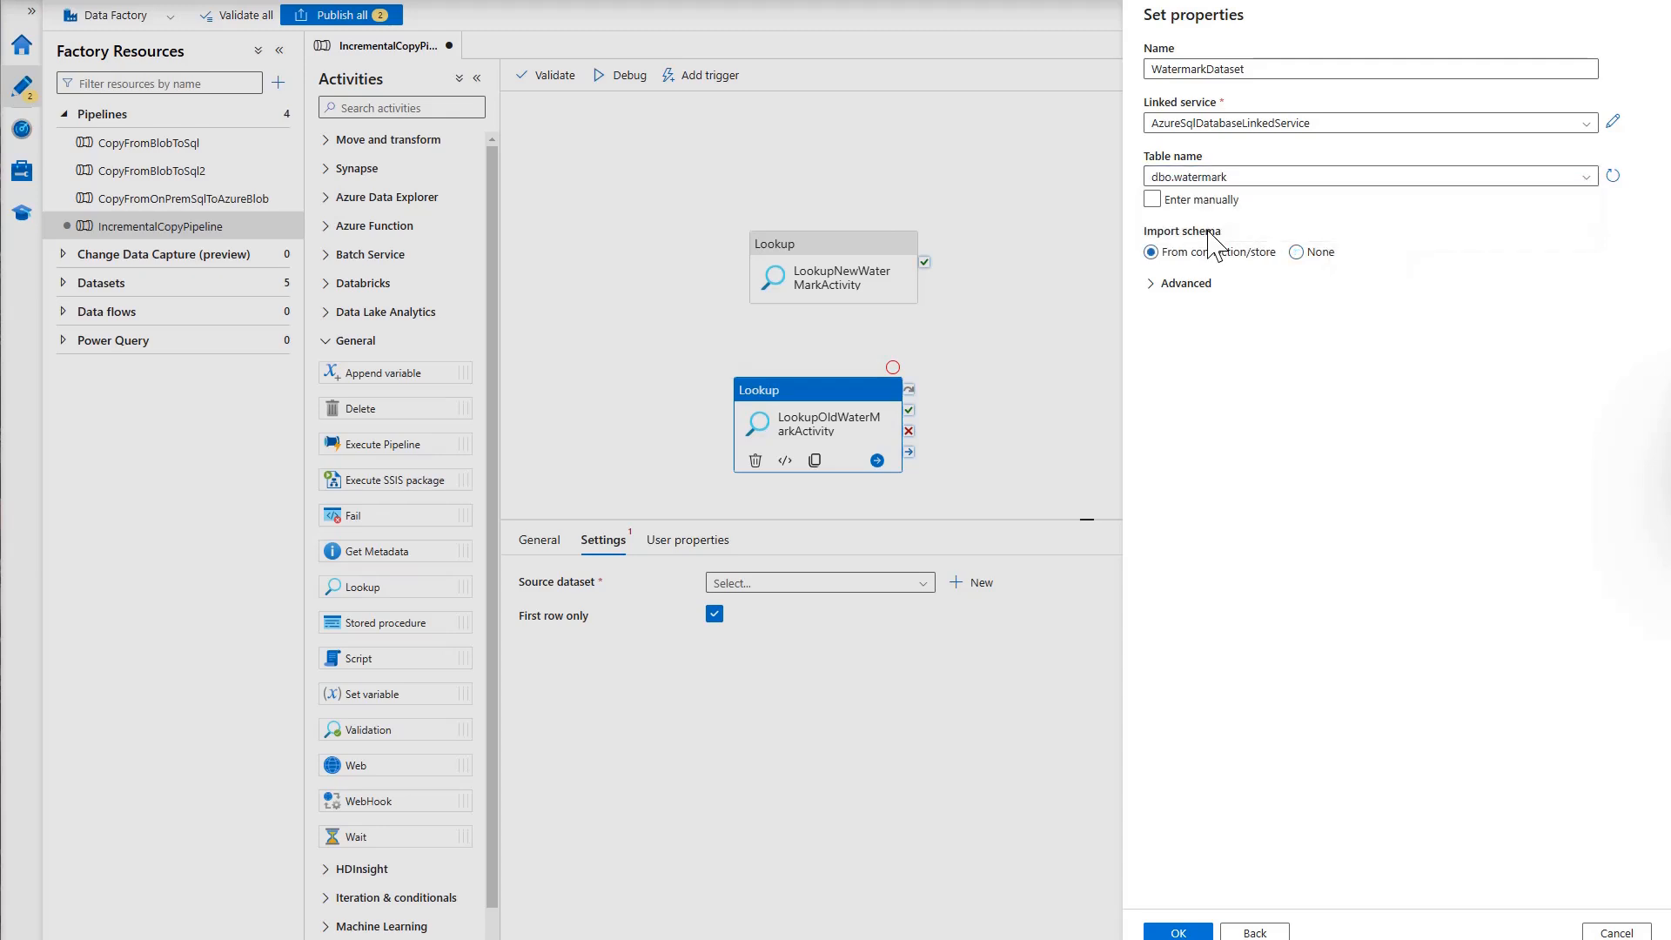
{"action": "left_click", "coordinate": [1178, 932]}
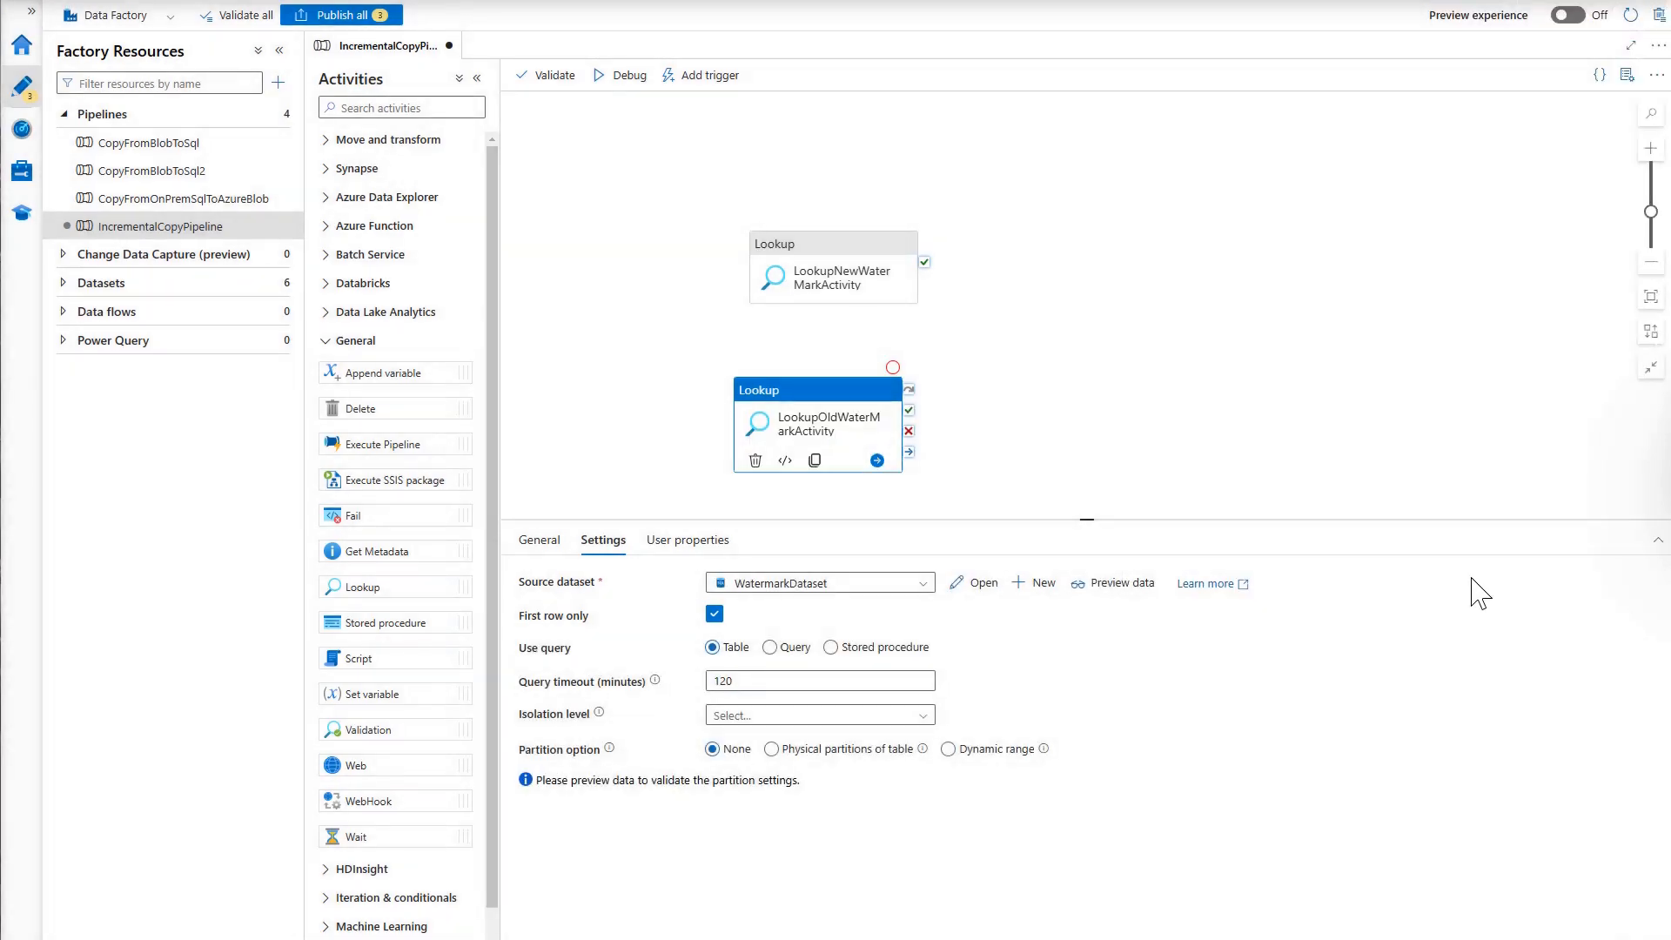
- Make the old-watermark lookup use the query "select WatermarkValue from watermark where watermarkname='Students'"
{"action": "left_click", "coordinate": [769, 647]}
{"action": "left_click", "coordinate": [748, 694]}
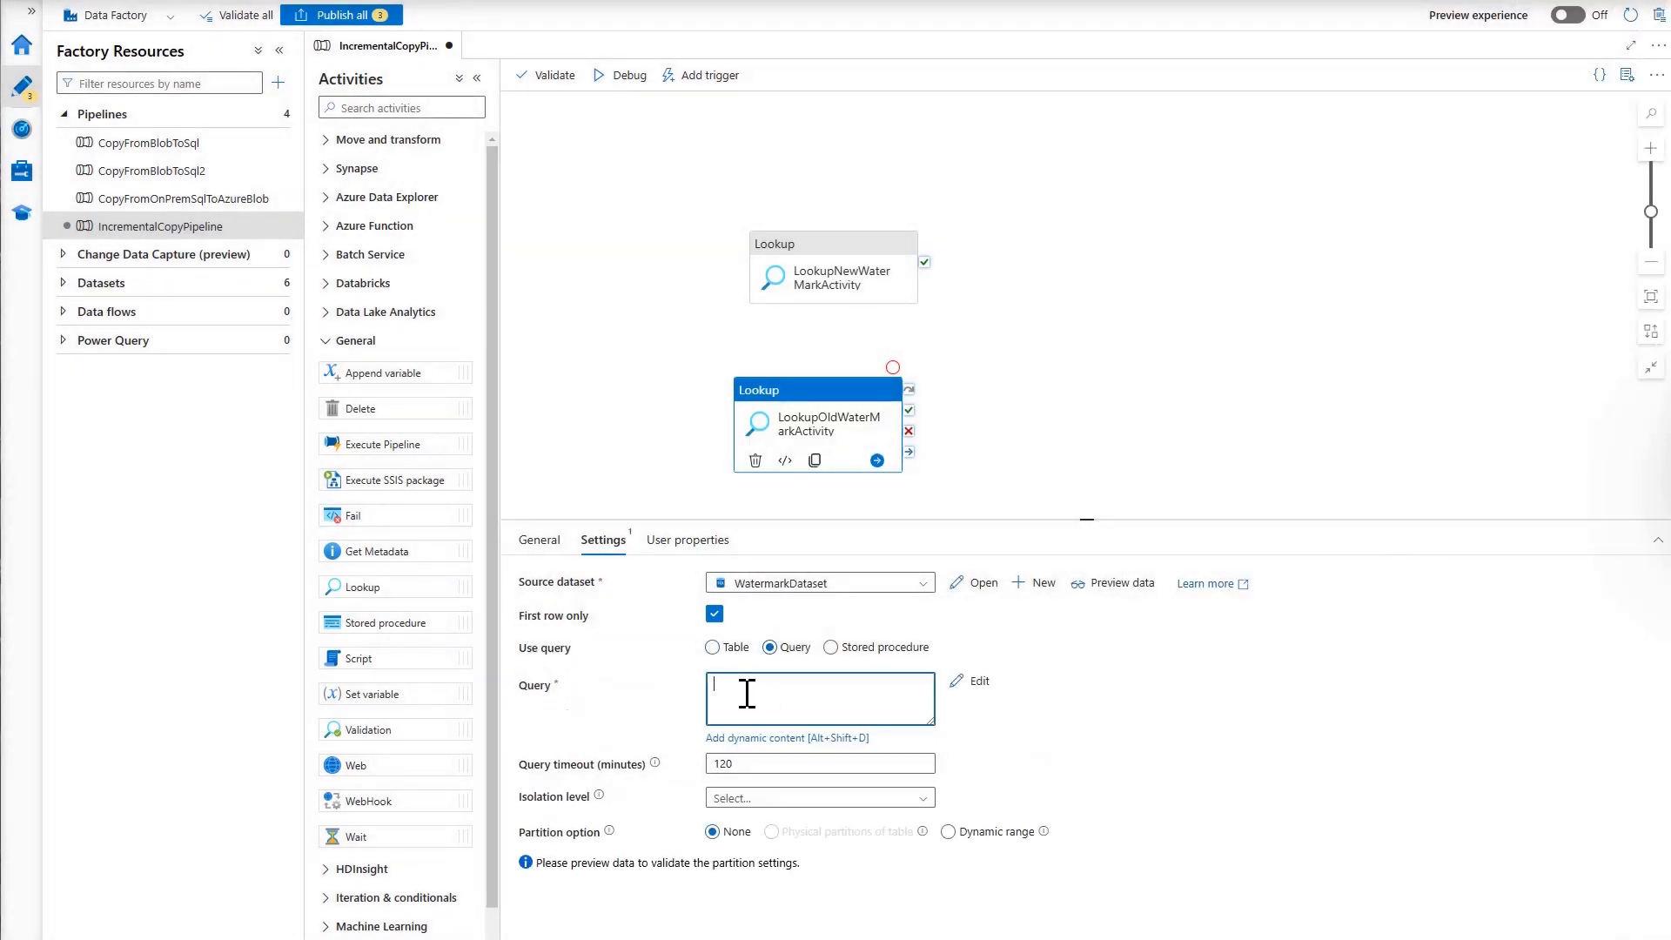
{"action": "type", "text": "select WatermarkValue from watermark where watermarkname='Students'"}
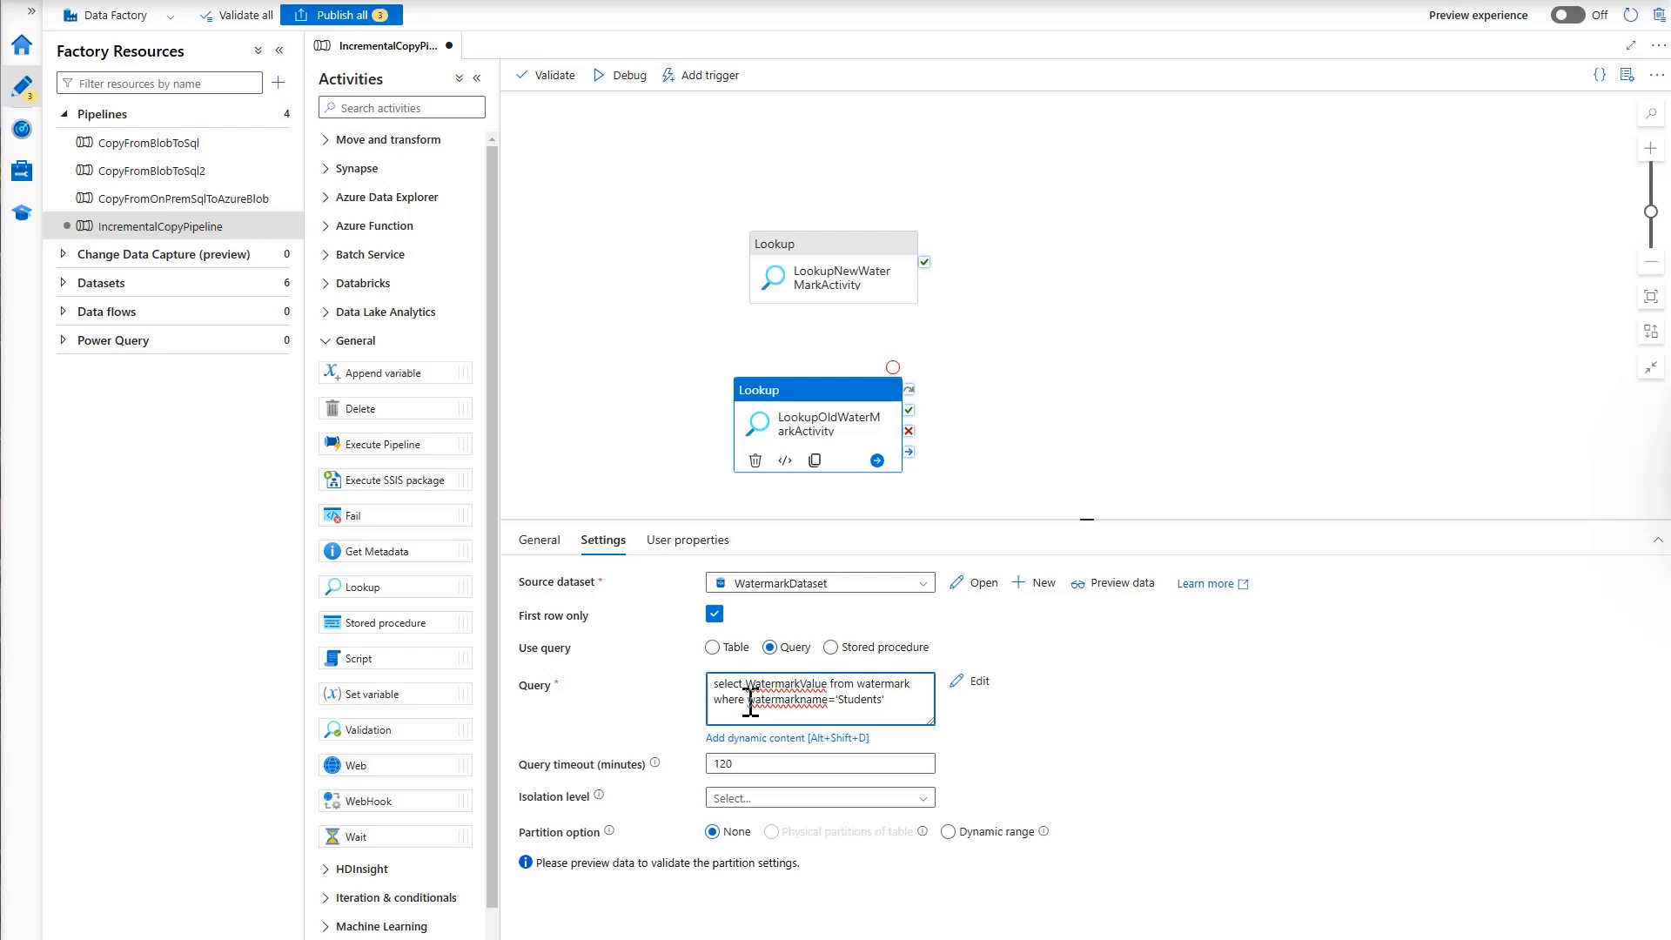
{"action": "left_click_drag", "start_coordinate": [746, 699], "coordinate": [887, 702]}
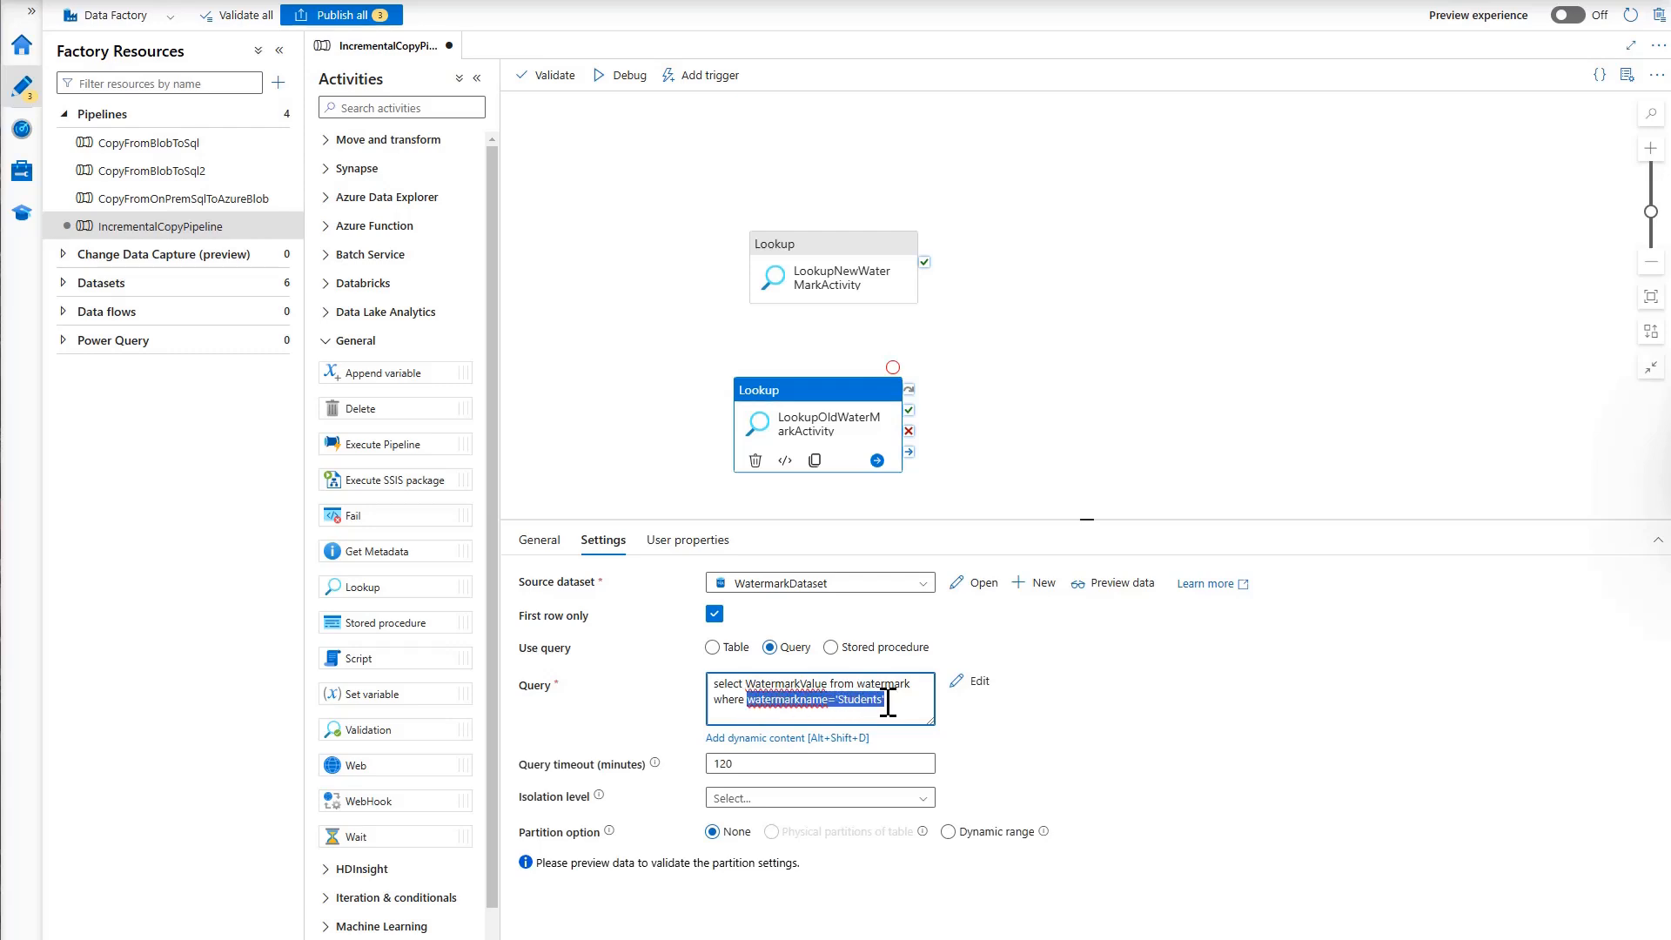
- Preview the old-watermark lookup's query data and validate the pipeline
{"action": "left_click", "coordinate": [1121, 582]}
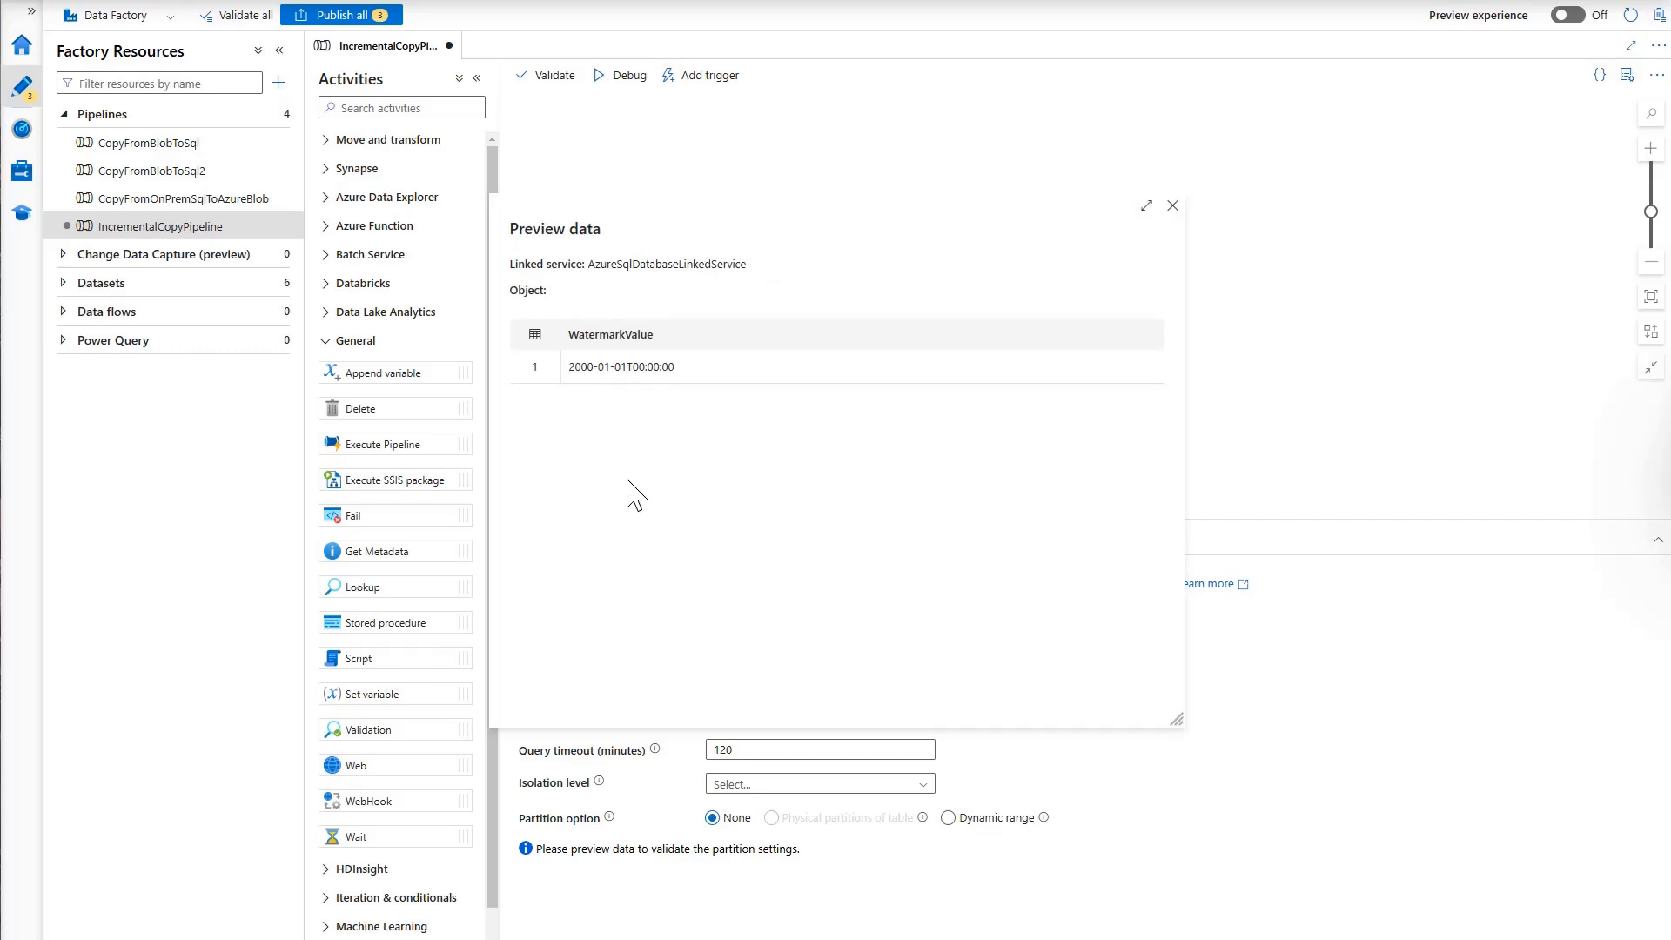
{"action": "left_click", "coordinate": [1173, 206]}
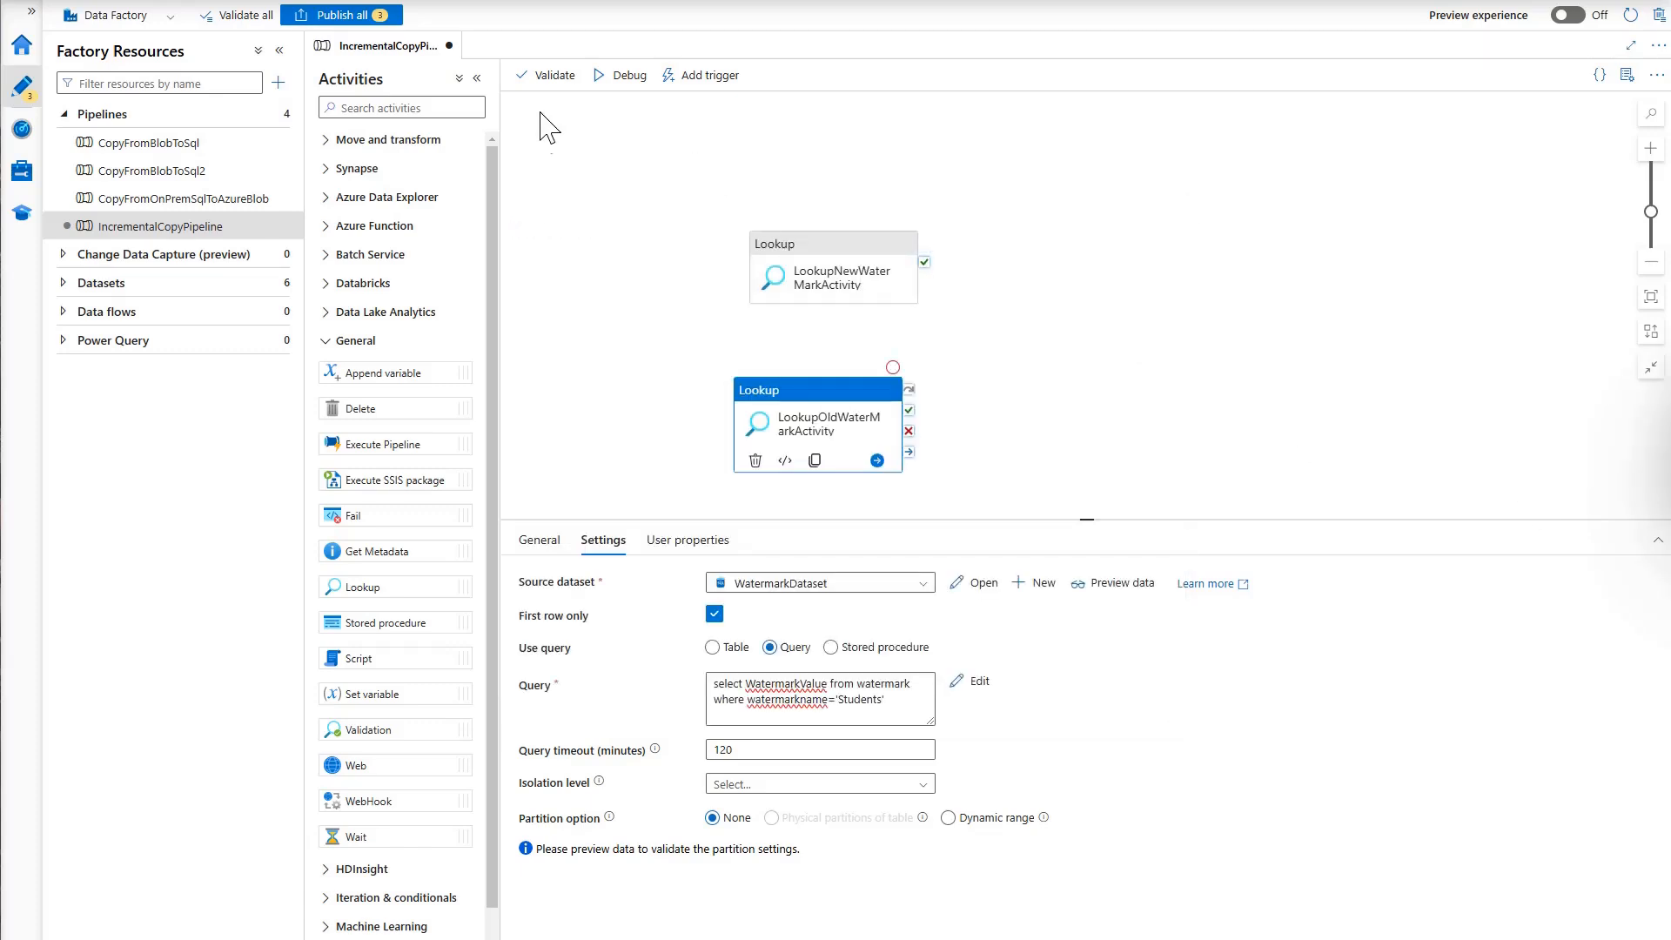
{"action": "left_click", "coordinate": [549, 80]}
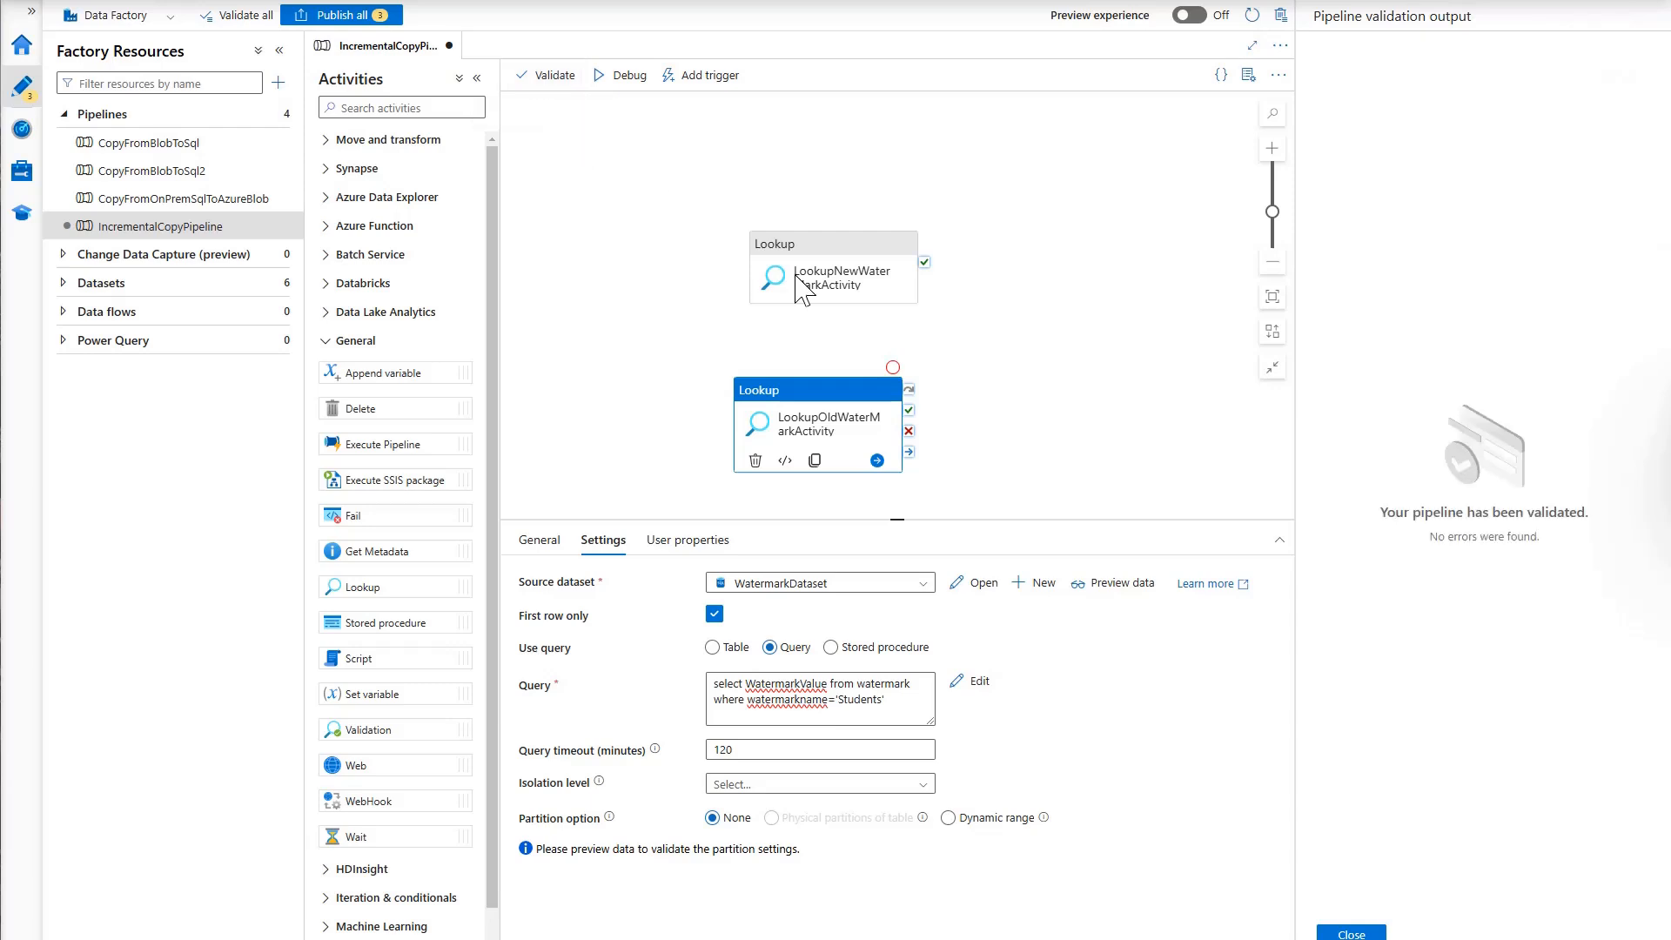
{"action": "left_click", "coordinate": [1351, 934]}
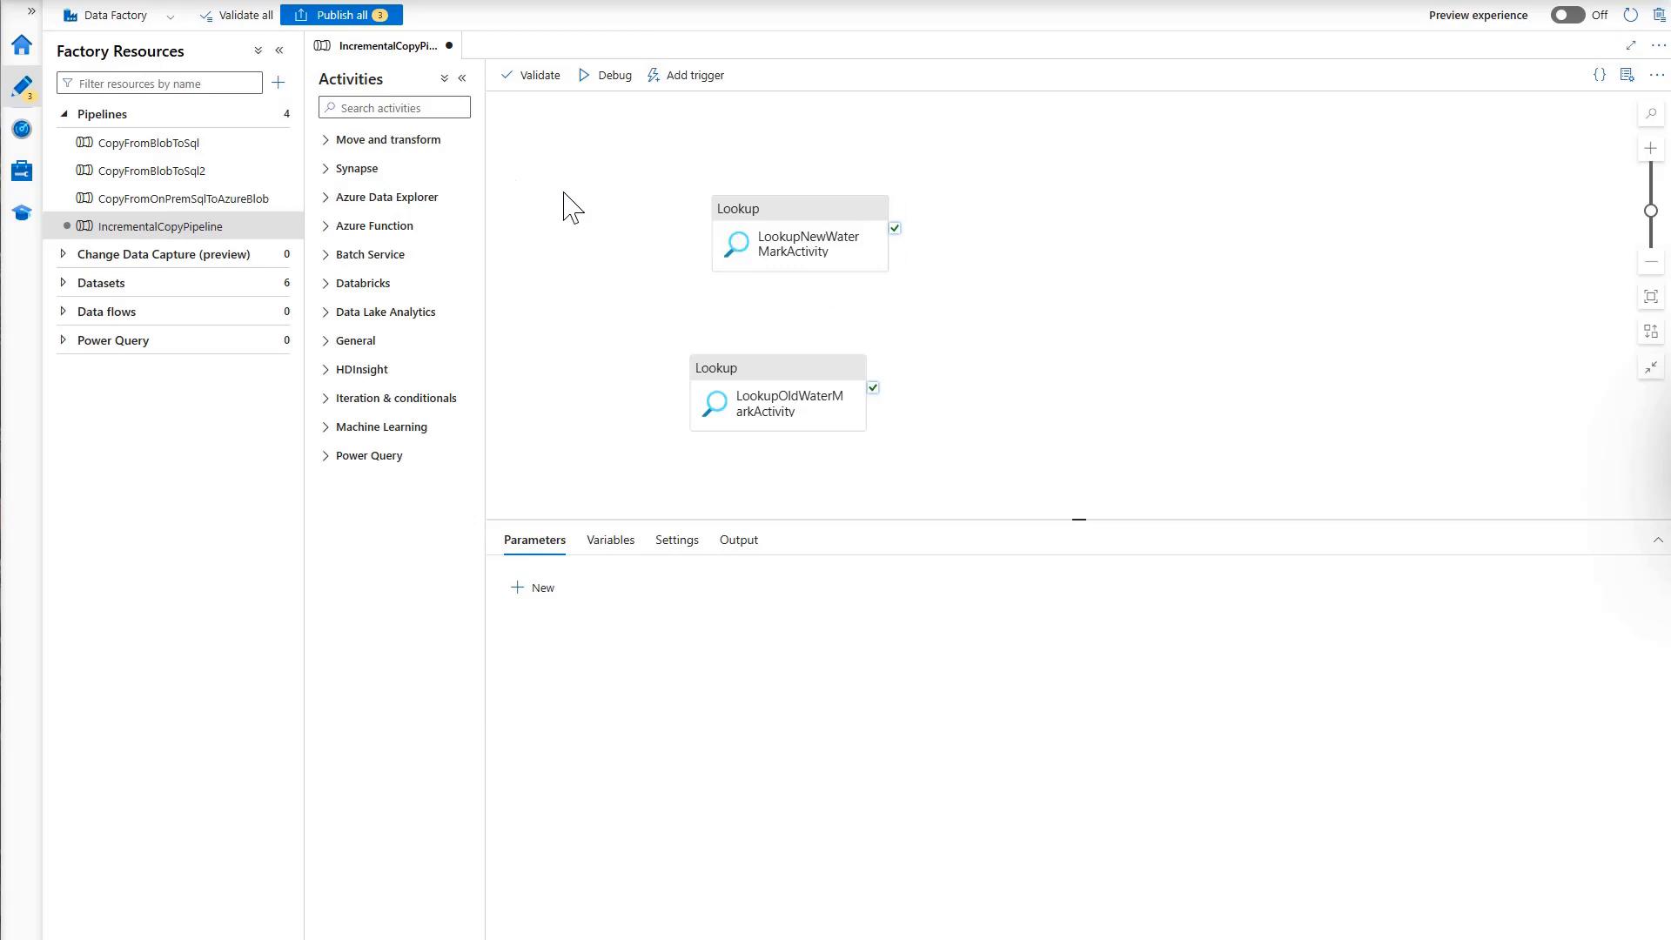
- Add a Copy data activity beside the two lookups and connect both lookups to it on success
{"action": "left_click", "coordinate": [328, 142]}
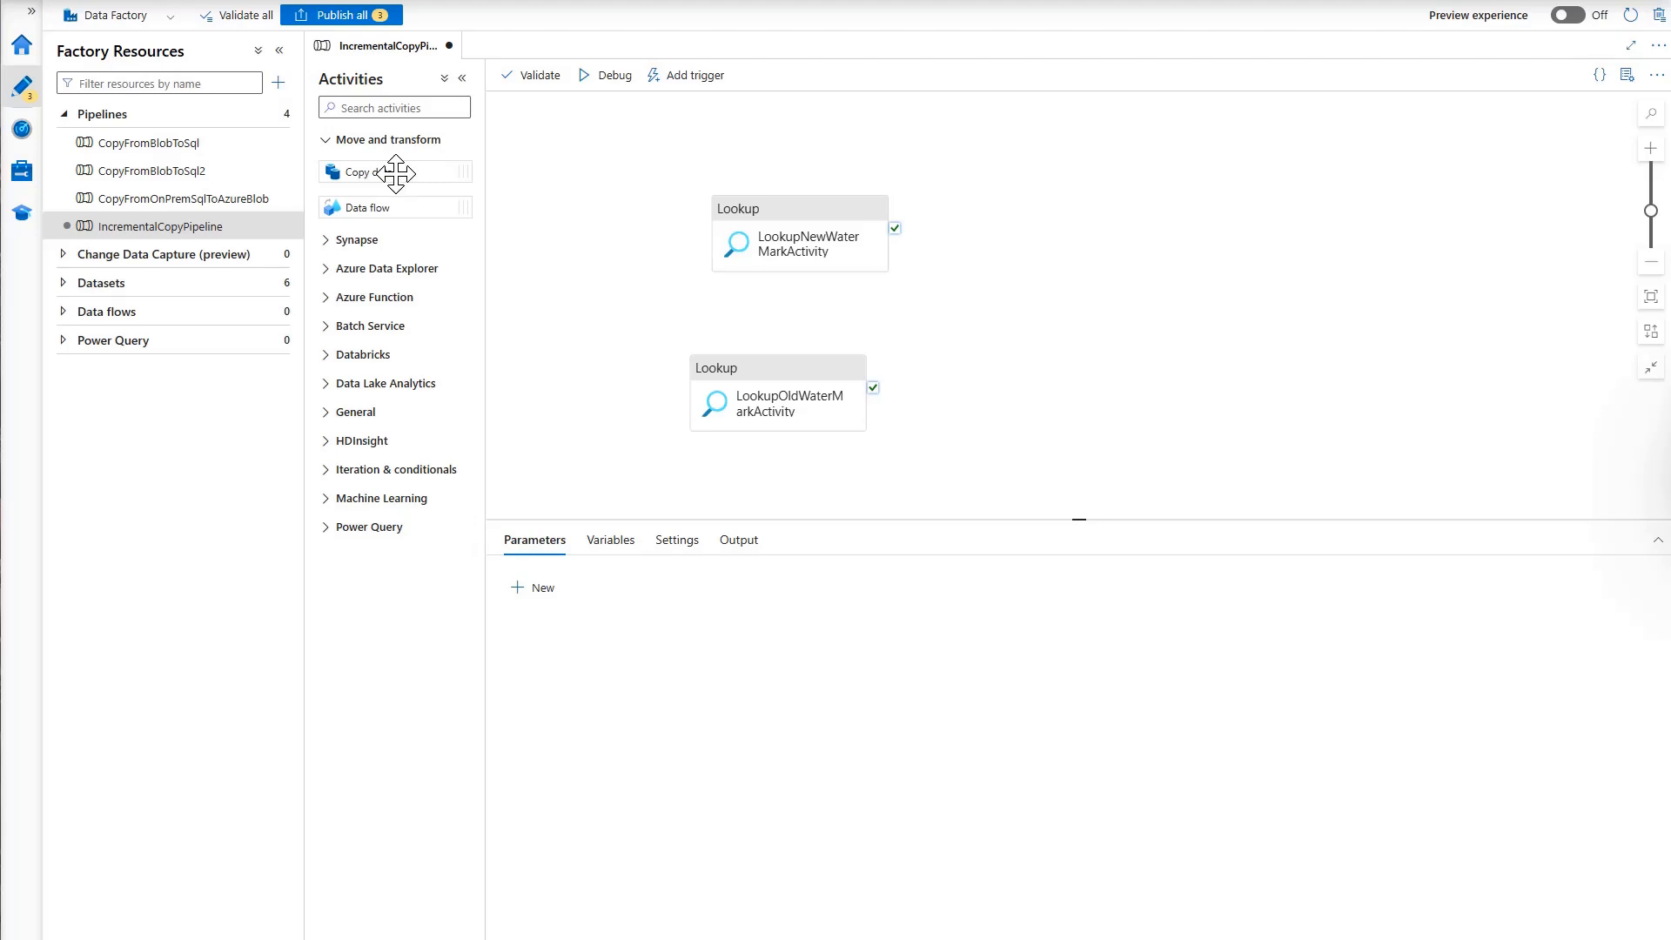
{"action": "left_click_drag", "start_coordinate": [399, 171], "coordinate": [1173, 307]}
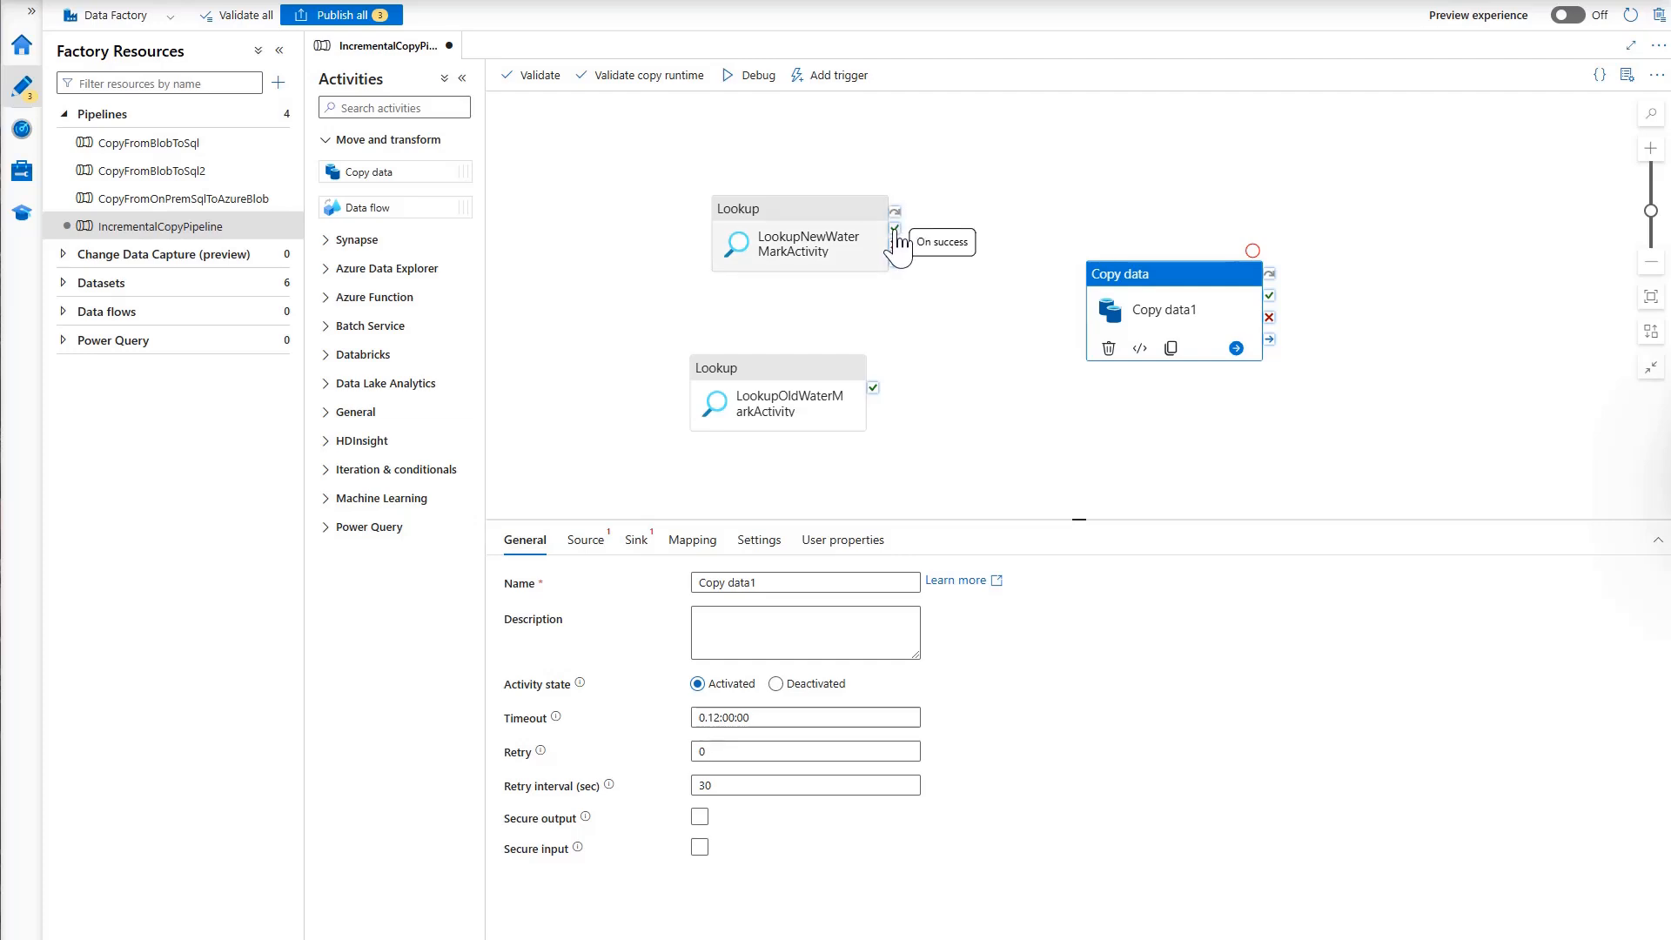
{"action": "left_click_drag", "start_coordinate": [896, 233], "coordinate": [1114, 322]}
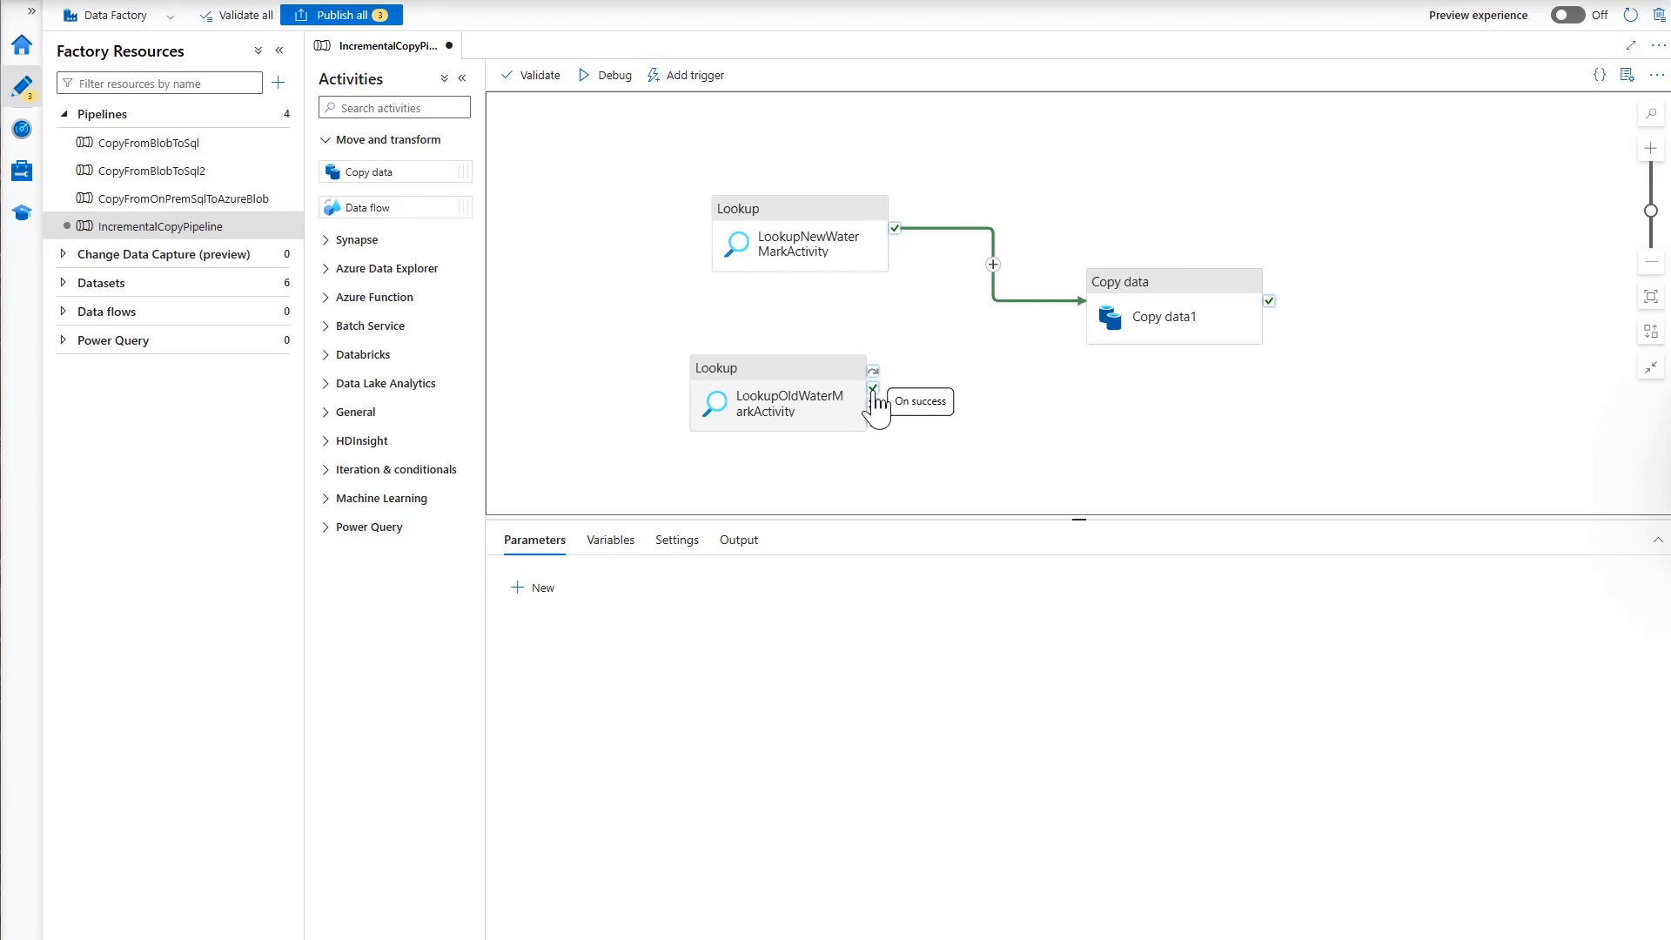
{"action": "left_click_drag", "start_coordinate": [873, 388], "coordinate": [1103, 329]}
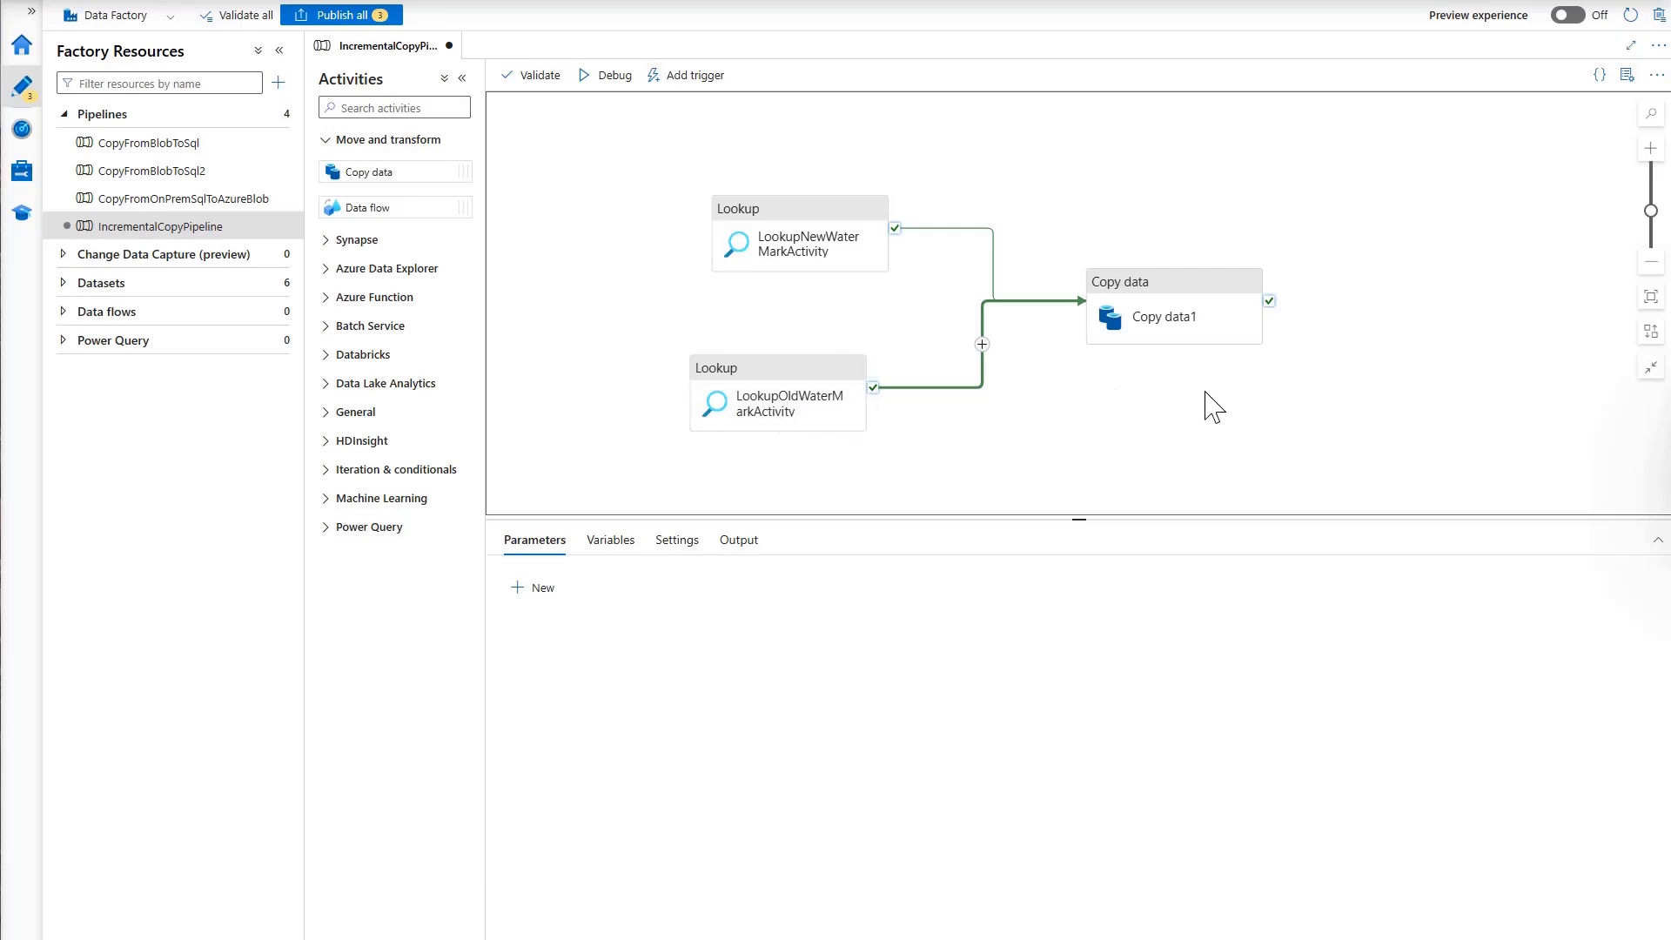
- Rename the Copy data activity to IncrementalCopyActivity
{"action": "left_click", "coordinate": [1196, 299]}
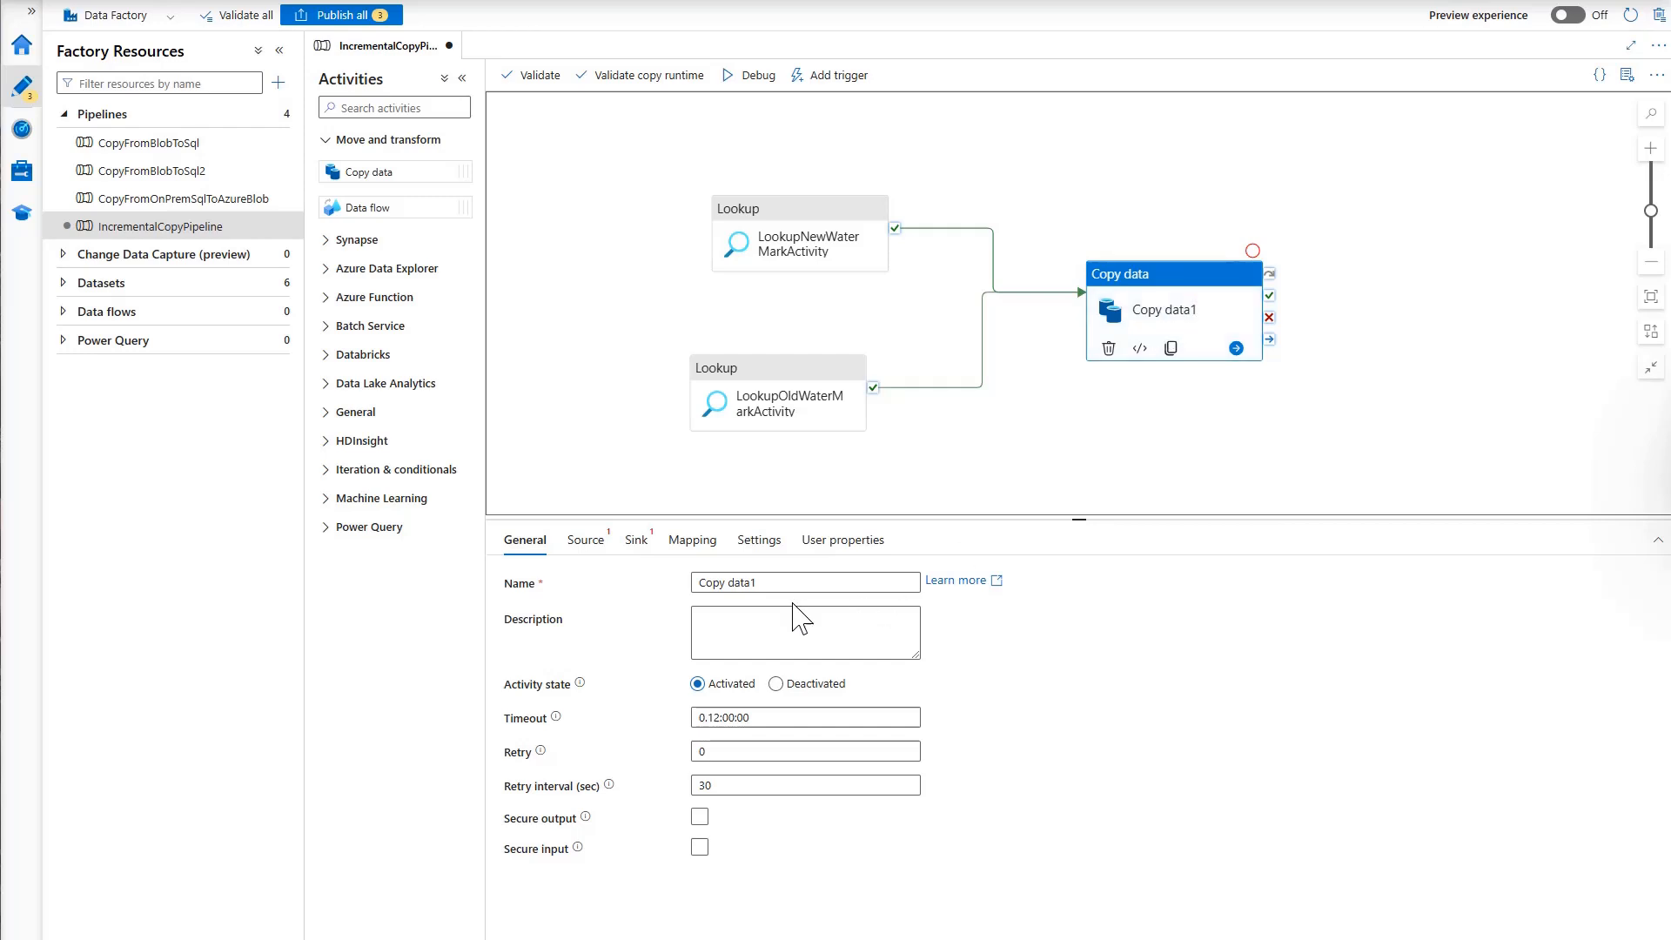
{"action": "triple_click", "coordinate": [776, 579]}
{"action": "key", "text": "ctrl+v"}
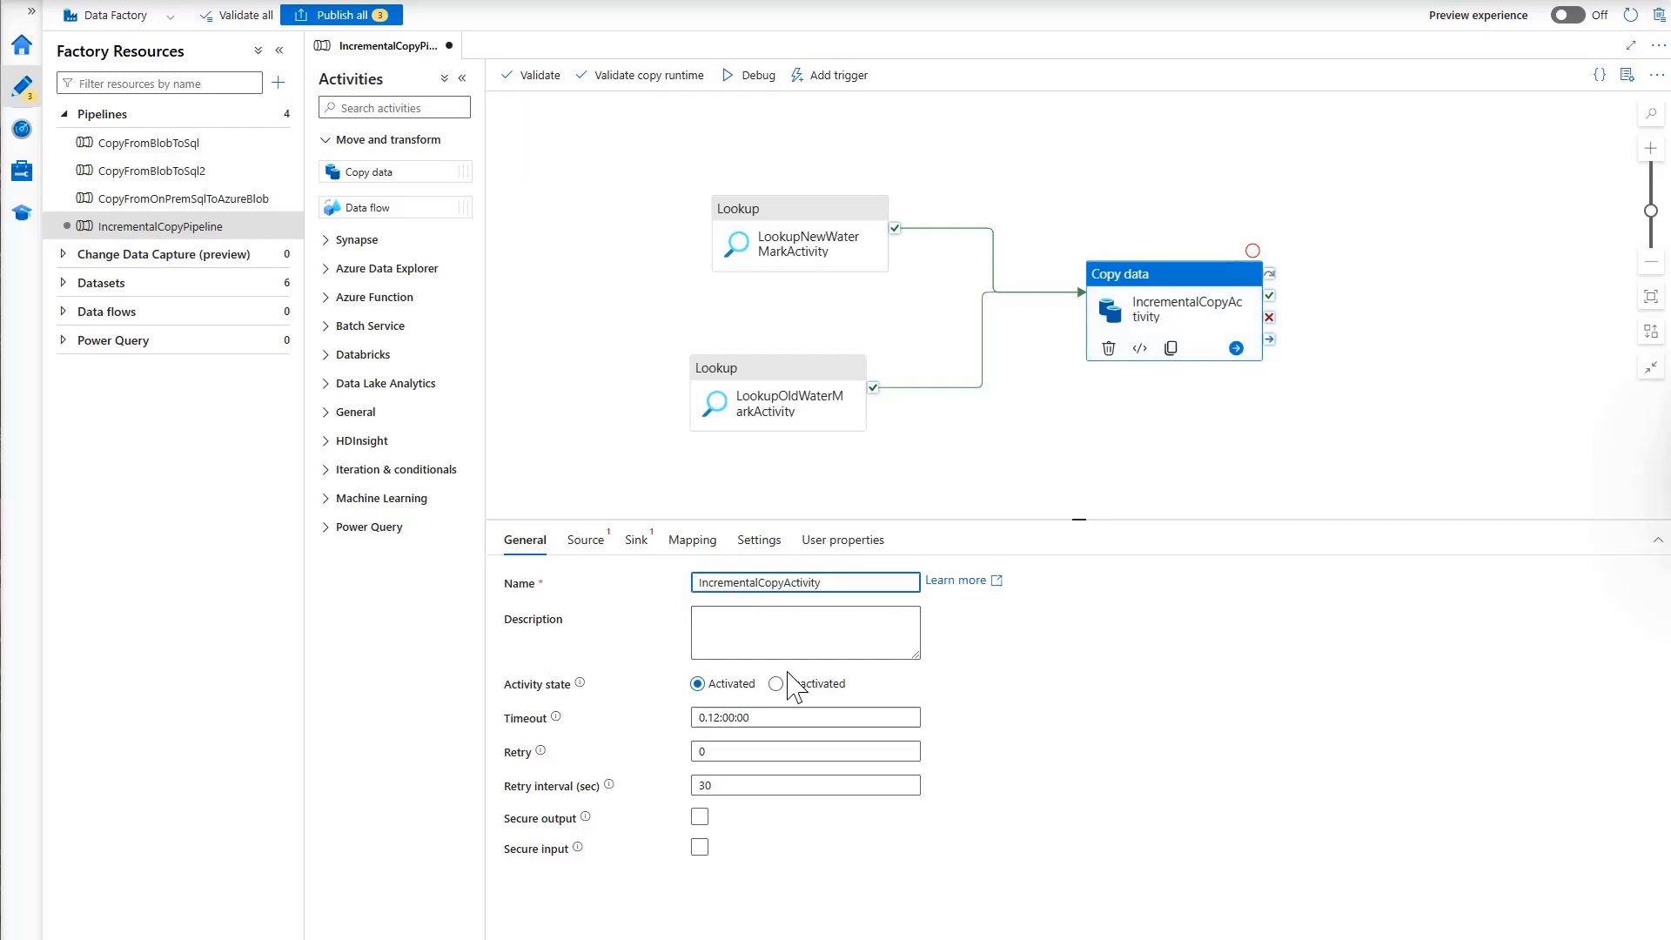
- Set the copy activity's source dataset to StudentDataset and make it read from a query
{"action": "left_click", "coordinate": [582, 543]}
{"action": "left_click", "coordinate": [910, 584]}
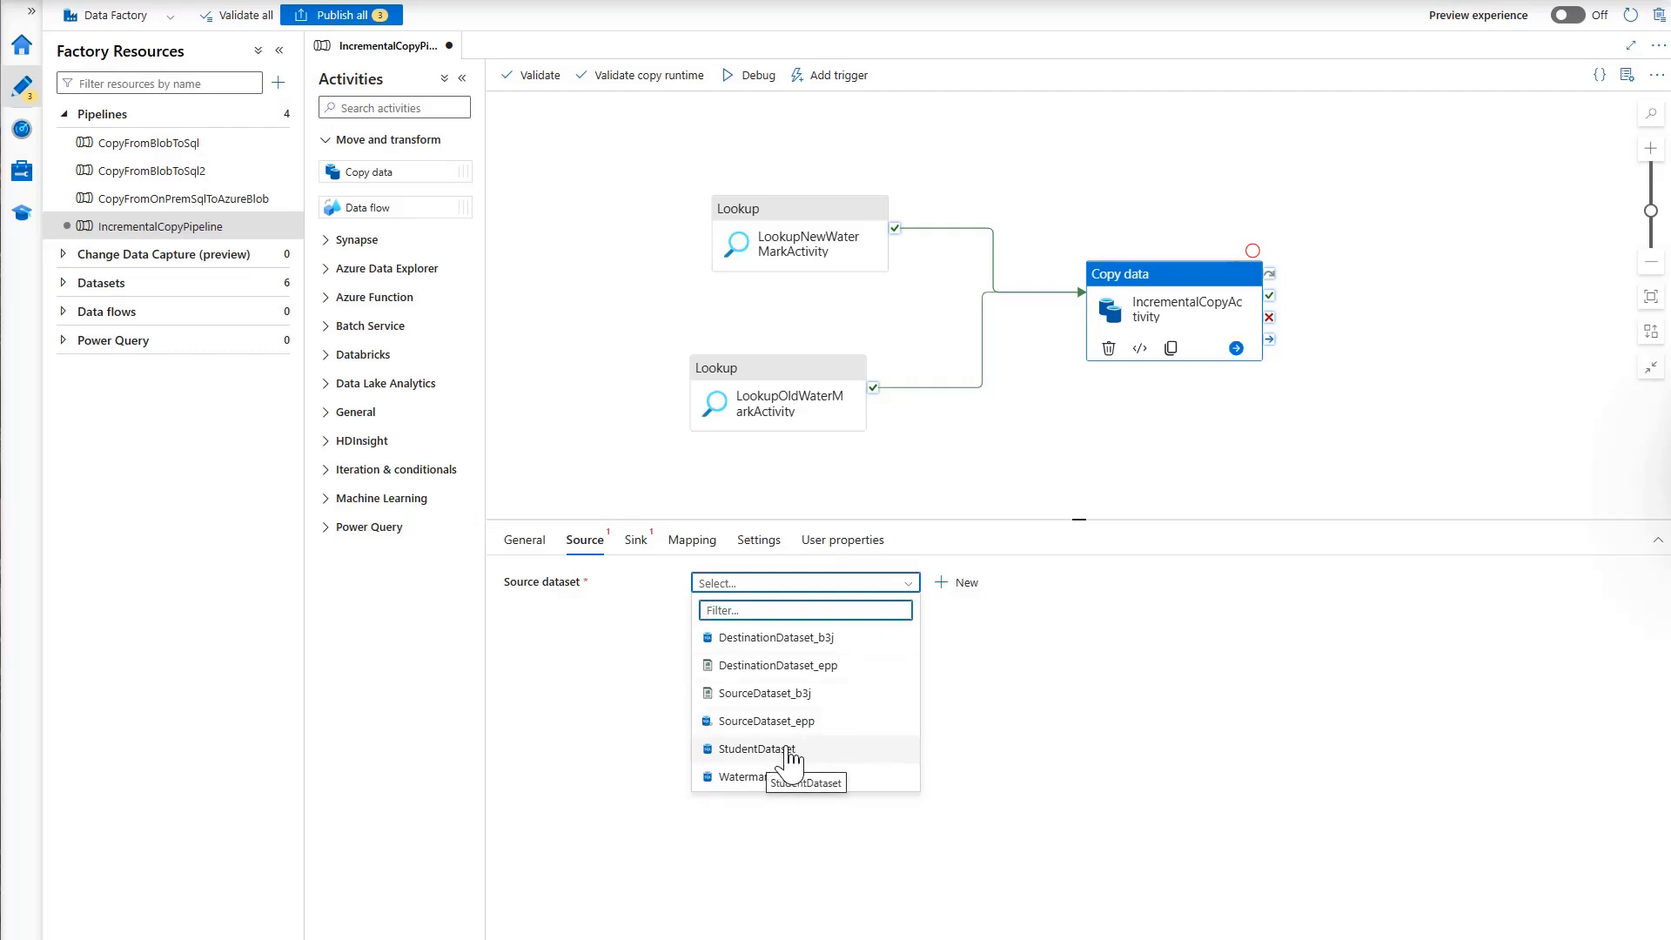
{"action": "left_click", "coordinate": [755, 750]}
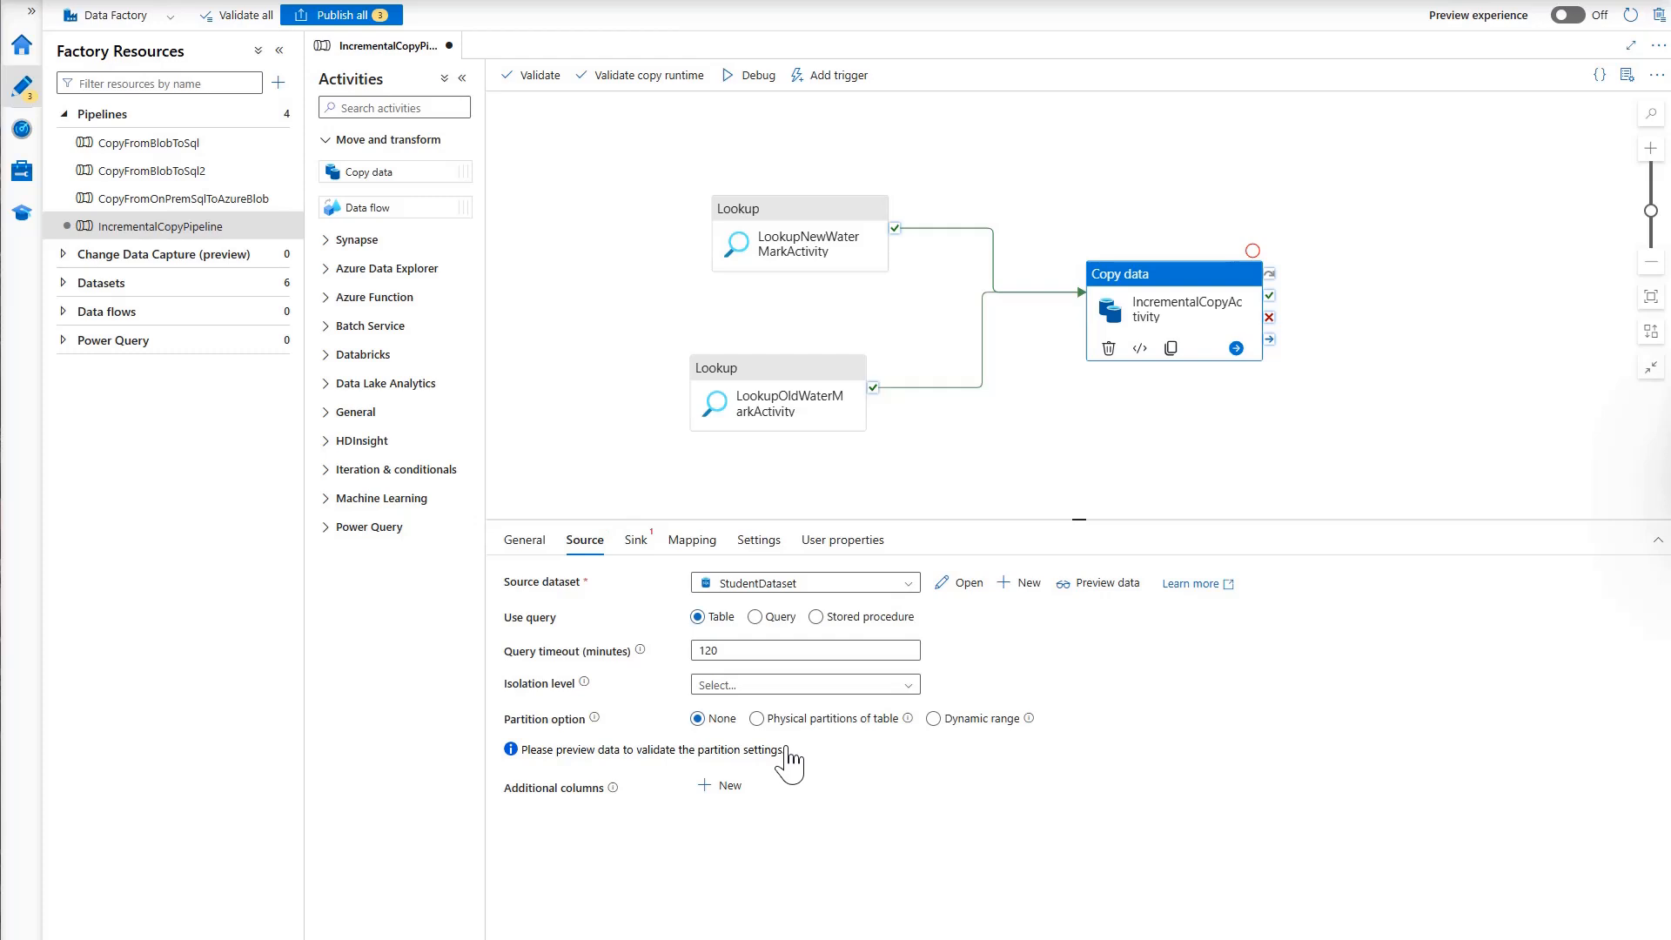
{"action": "left_click", "coordinate": [755, 617]}
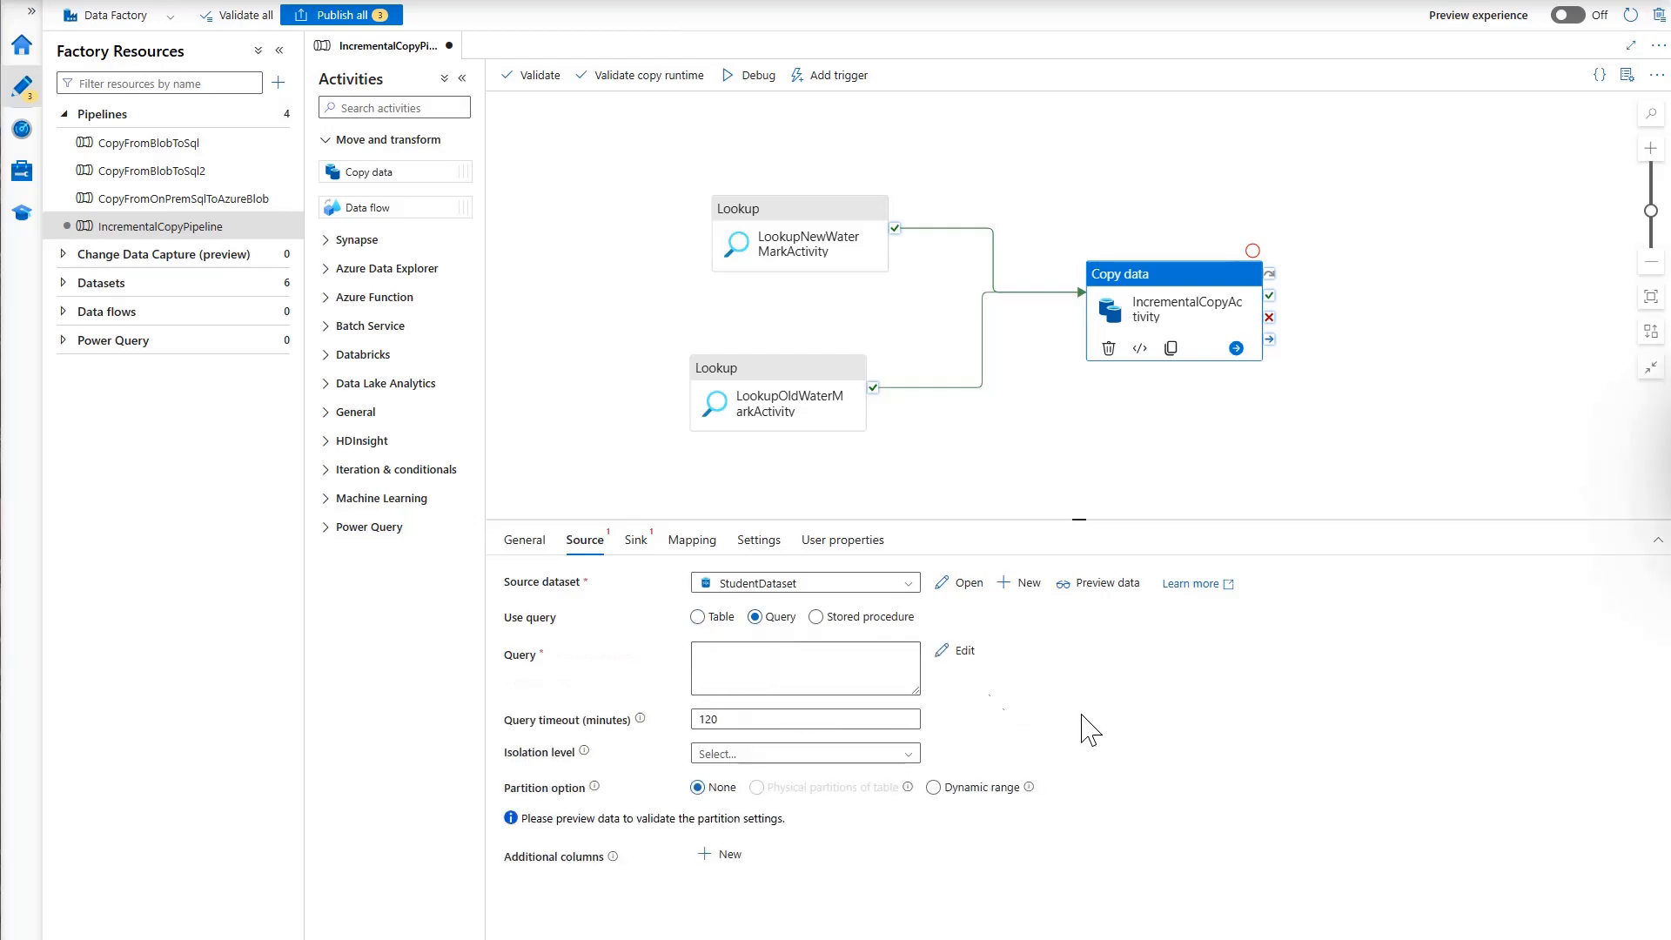
- Enter the source query "select * from Students where LastModifiedTimestamp > '@{activity('LookupOldWaterMarkActivity').output.firstRow.WatermarkValue}' and LastModifiedTimestamp <= '@{activity('LookupNewWaterMarkActivity').output.firstRow.NewWatermarkValue}'"
{"action": "left_click", "coordinate": [960, 651]}
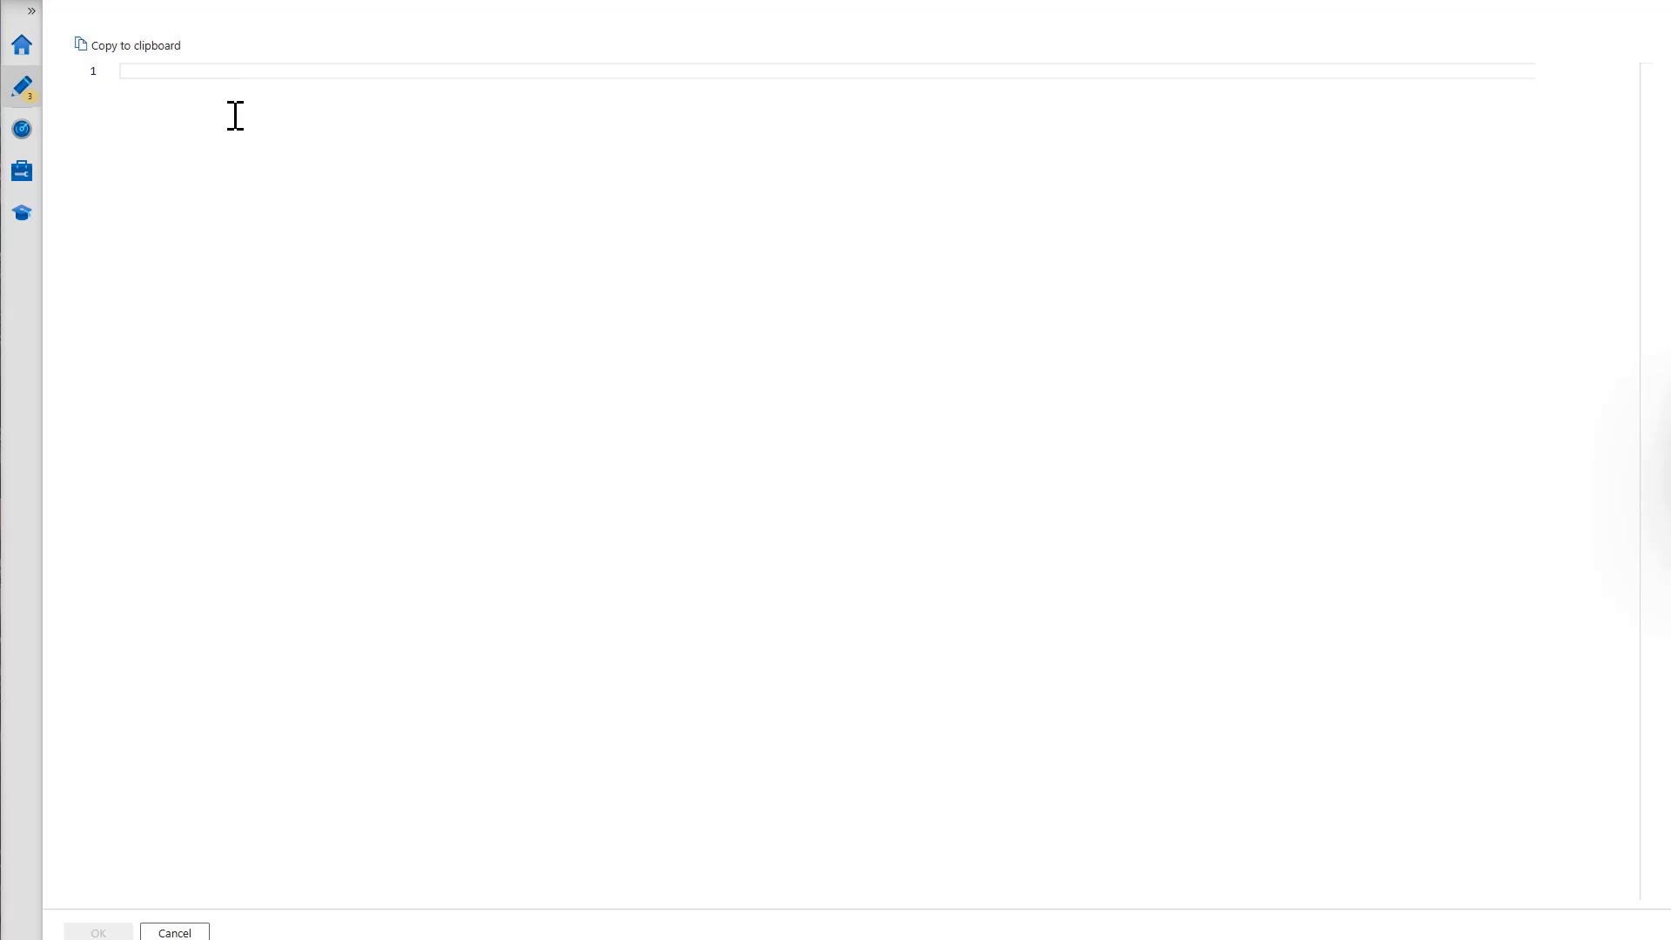
{"action": "key", "text": "ctrl+v"}
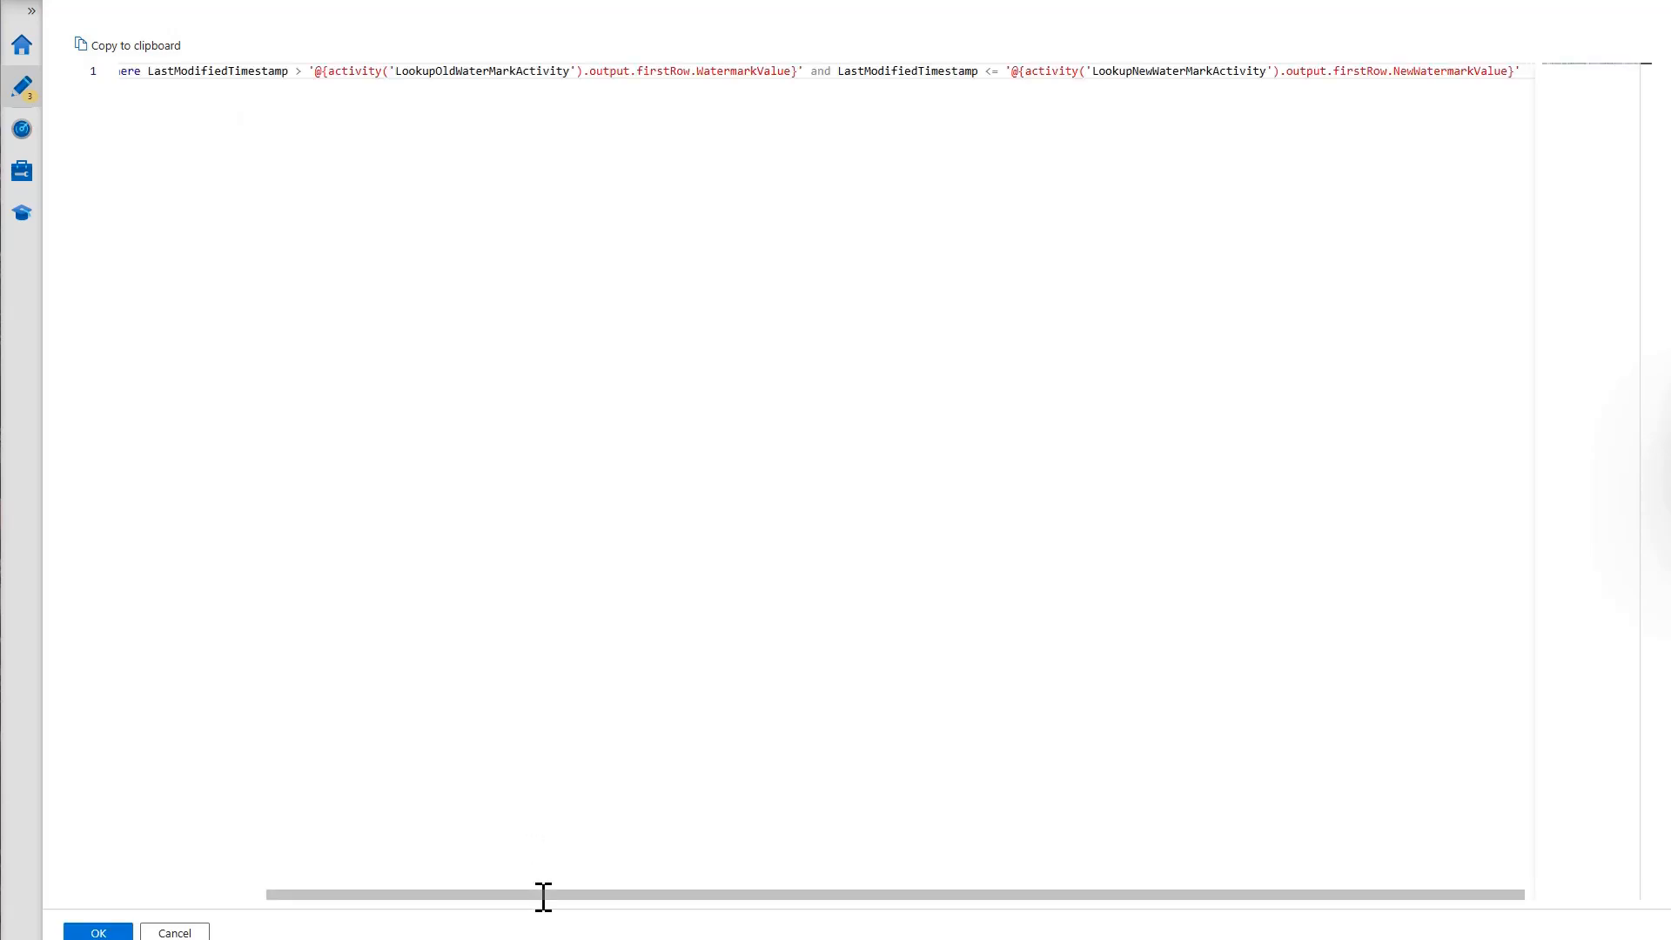
{"action": "left_click_drag", "start_coordinate": [538, 893], "coordinate": [362, 870]}
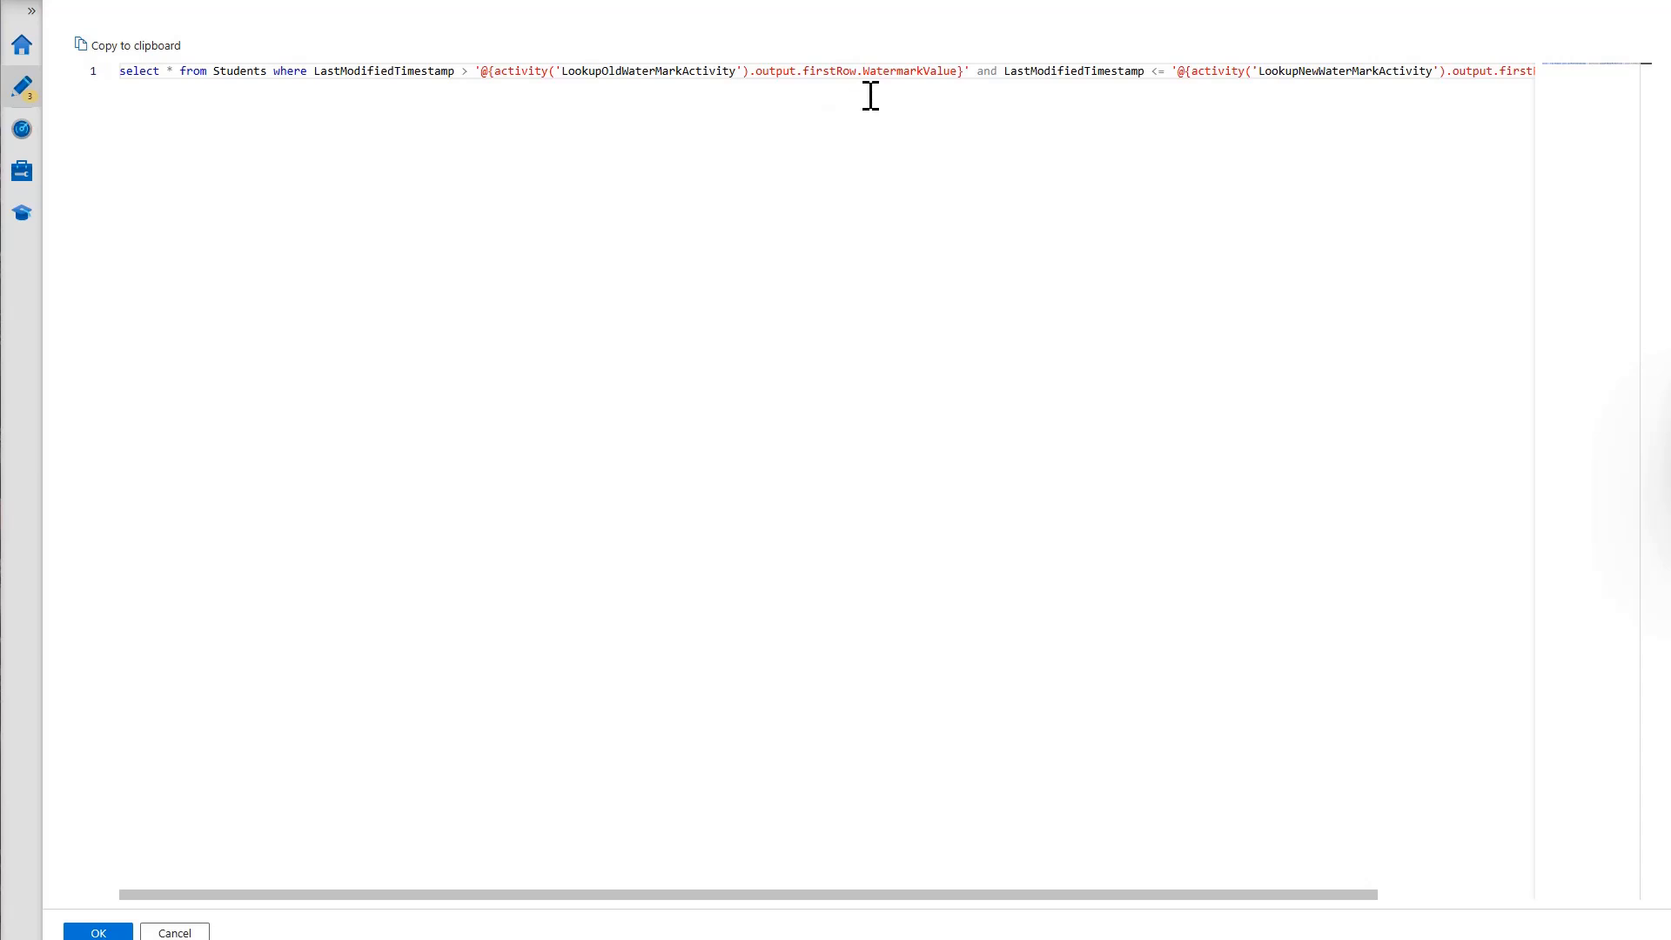
- Check the old and new watermark lookup references in the source query and save the query
{"action": "double_click", "coordinate": [625, 70]}
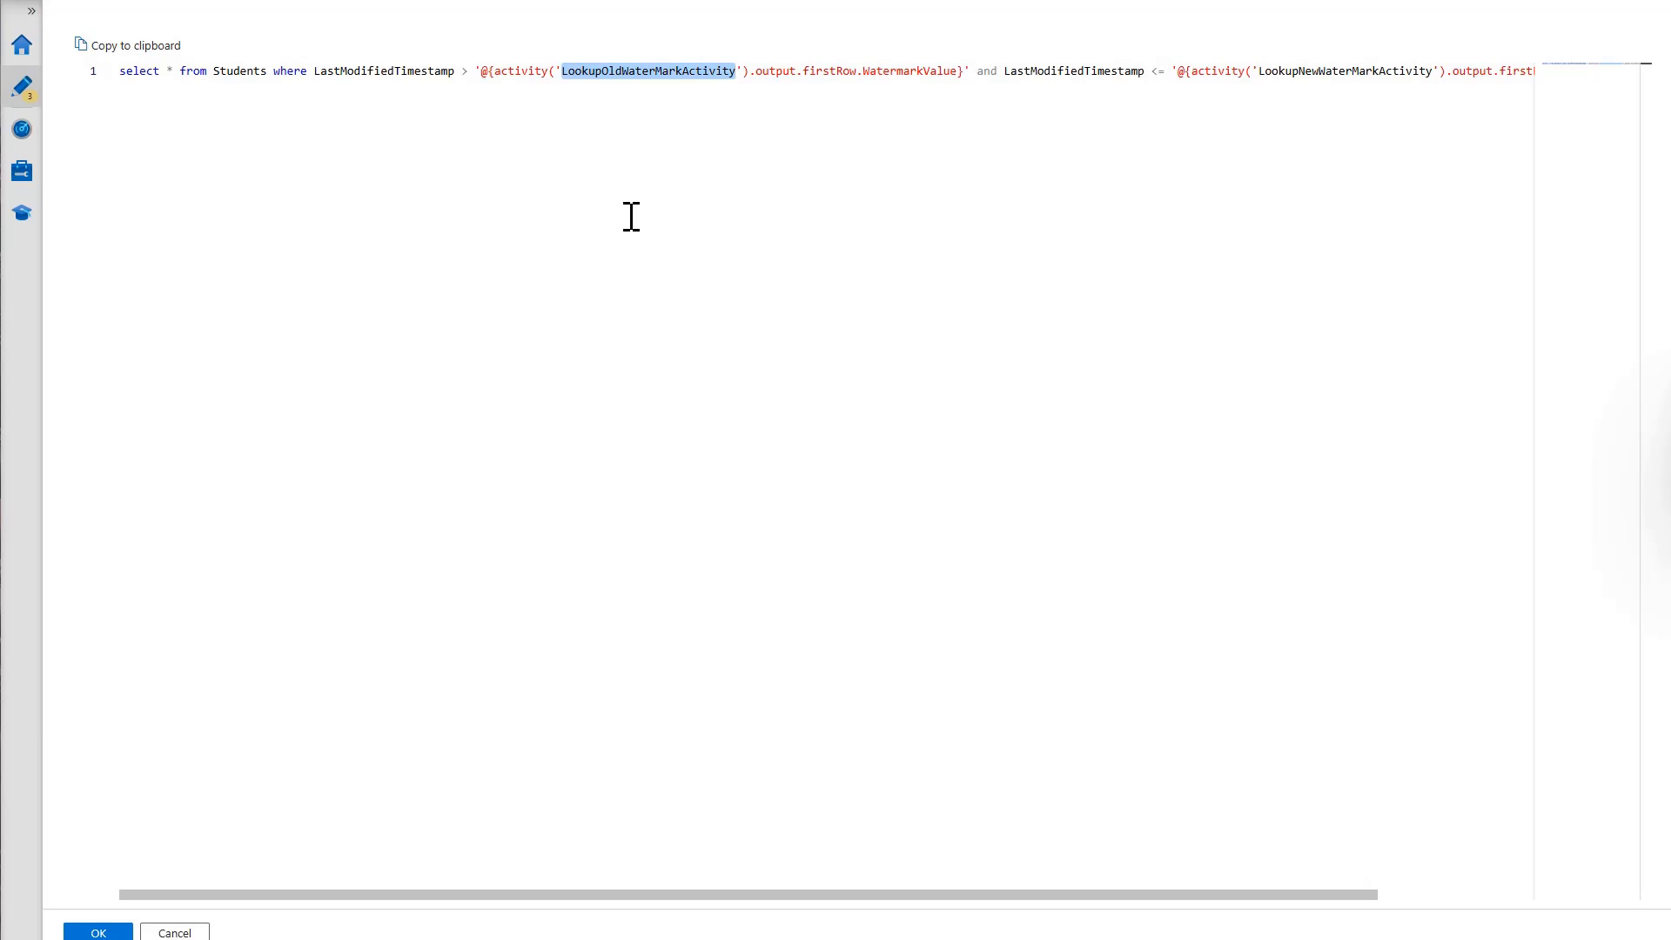
{"action": "left_click_drag", "start_coordinate": [494, 70], "coordinate": [751, 70]}
{"action": "double_click", "coordinate": [625, 70]}
{"action": "double_click", "coordinate": [775, 70]}
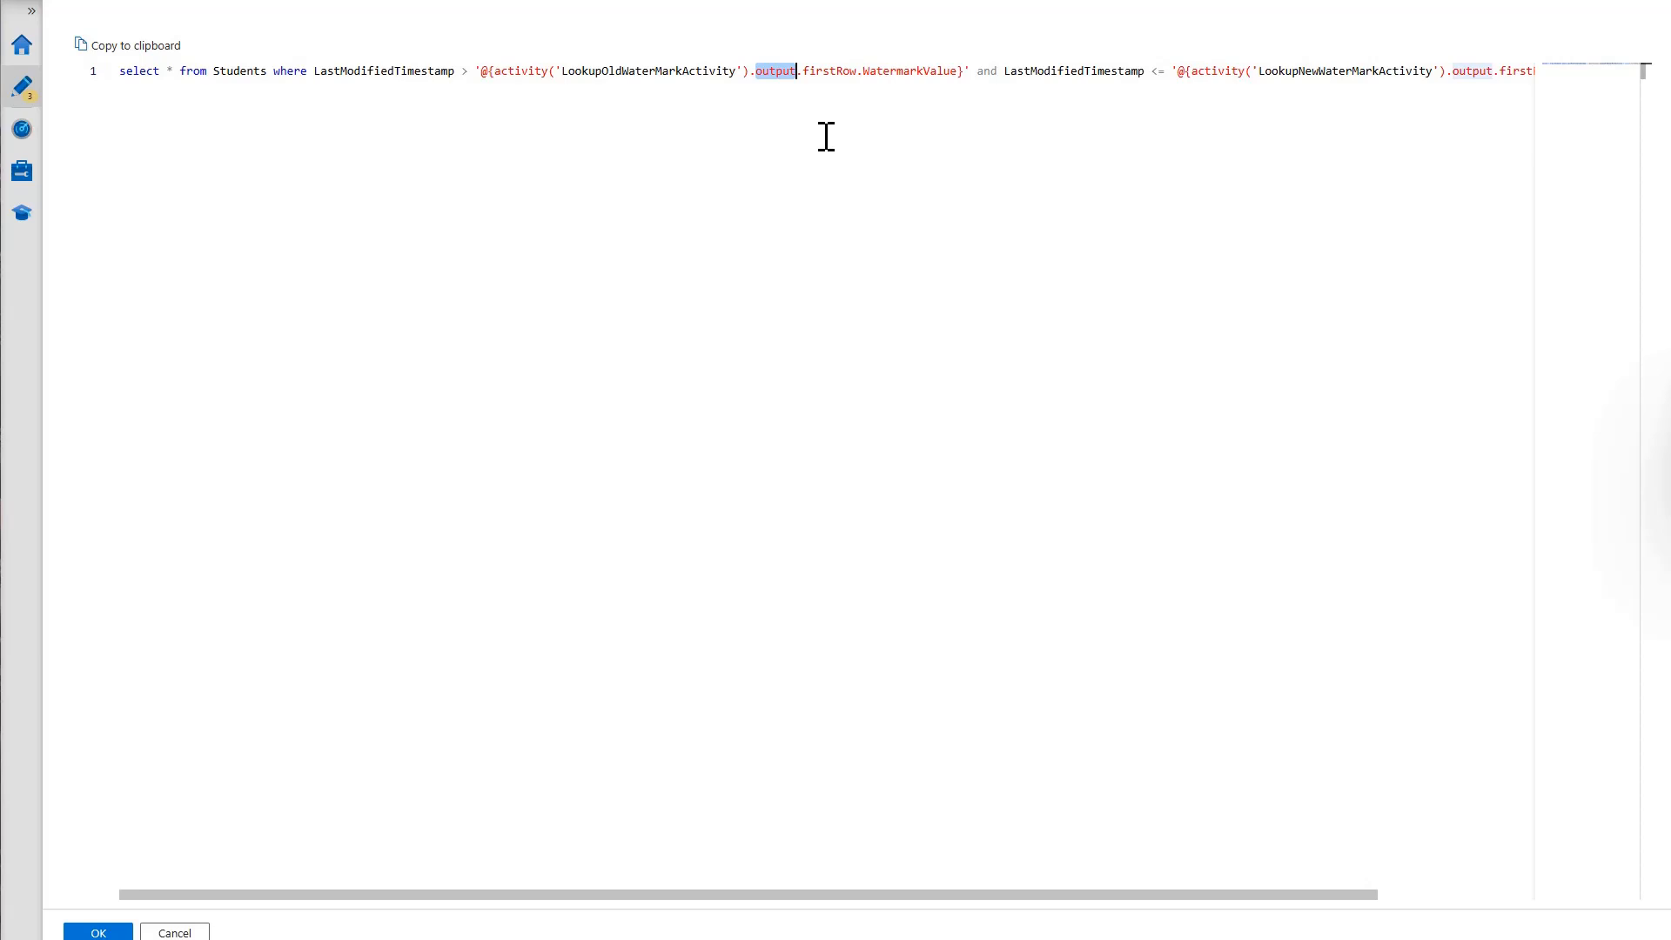
{"action": "double_click", "coordinate": [829, 70]}
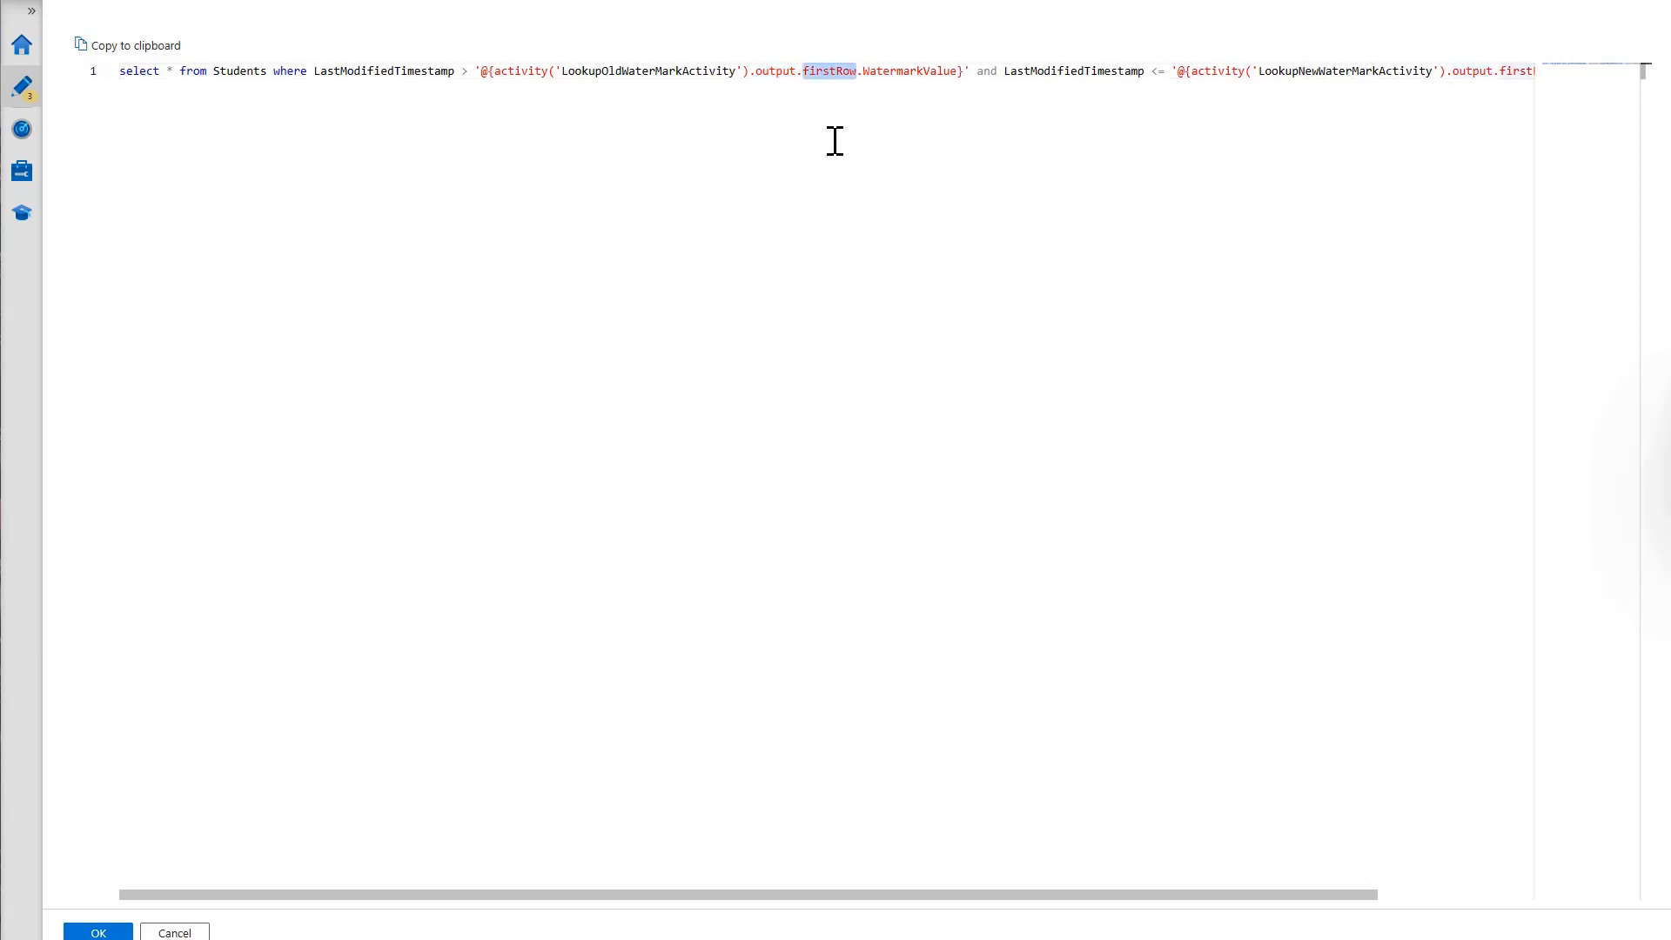
{"action": "double_click", "coordinate": [919, 71]}
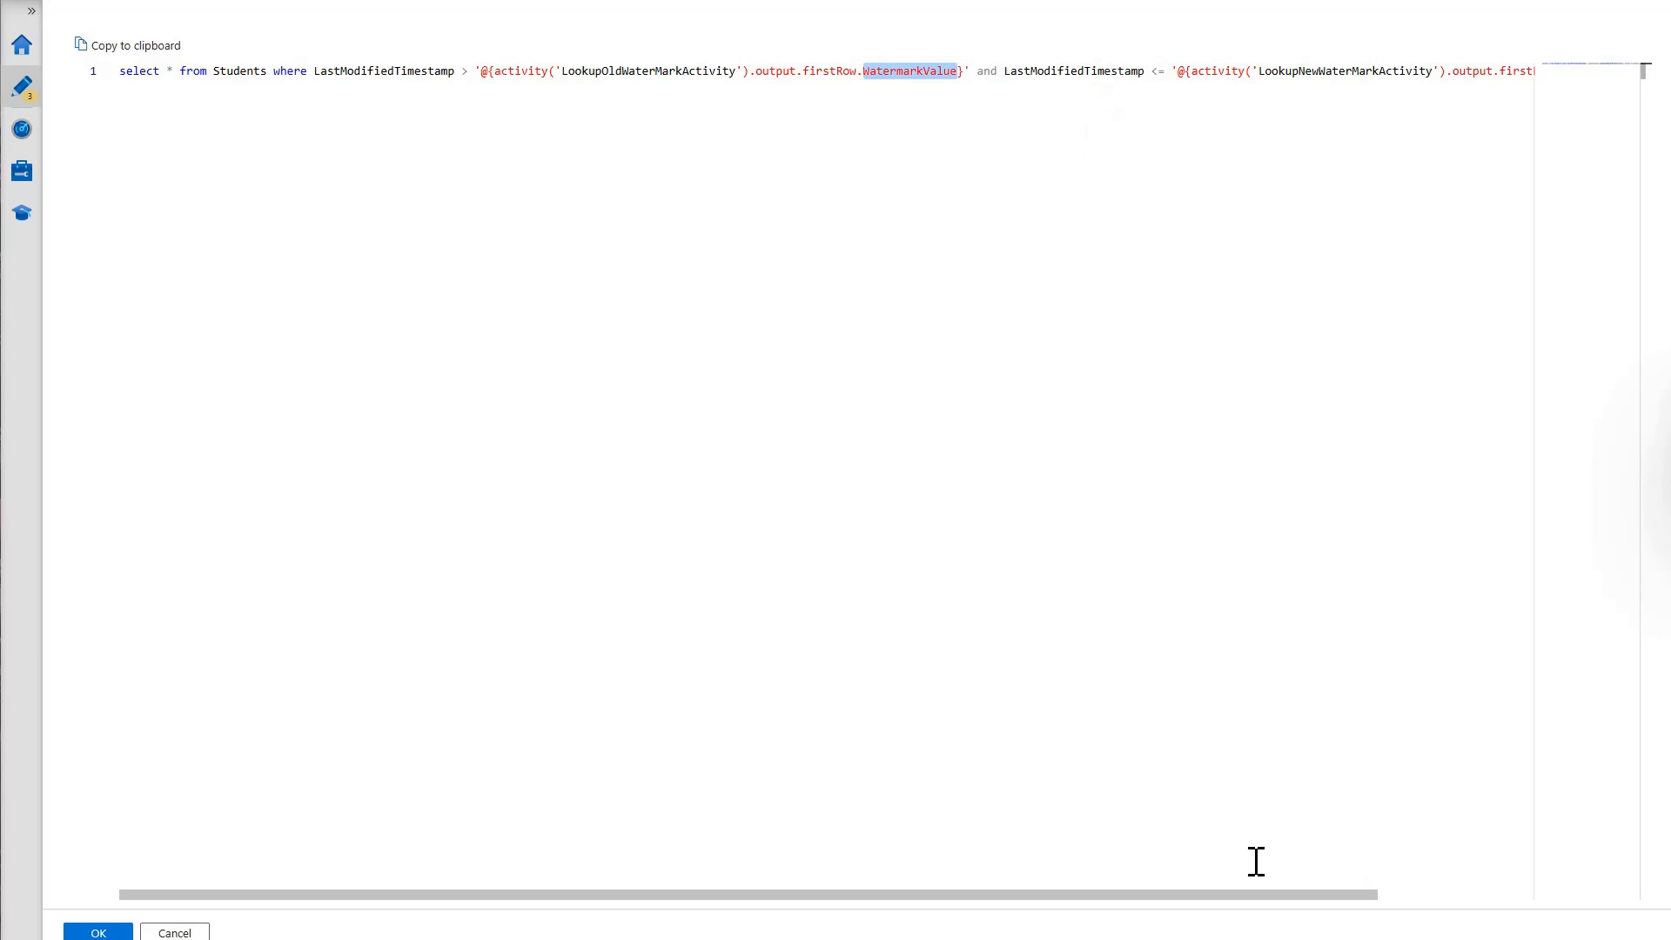
{"action": "left_click_drag", "start_coordinate": [1242, 899], "coordinate": [1424, 899]}
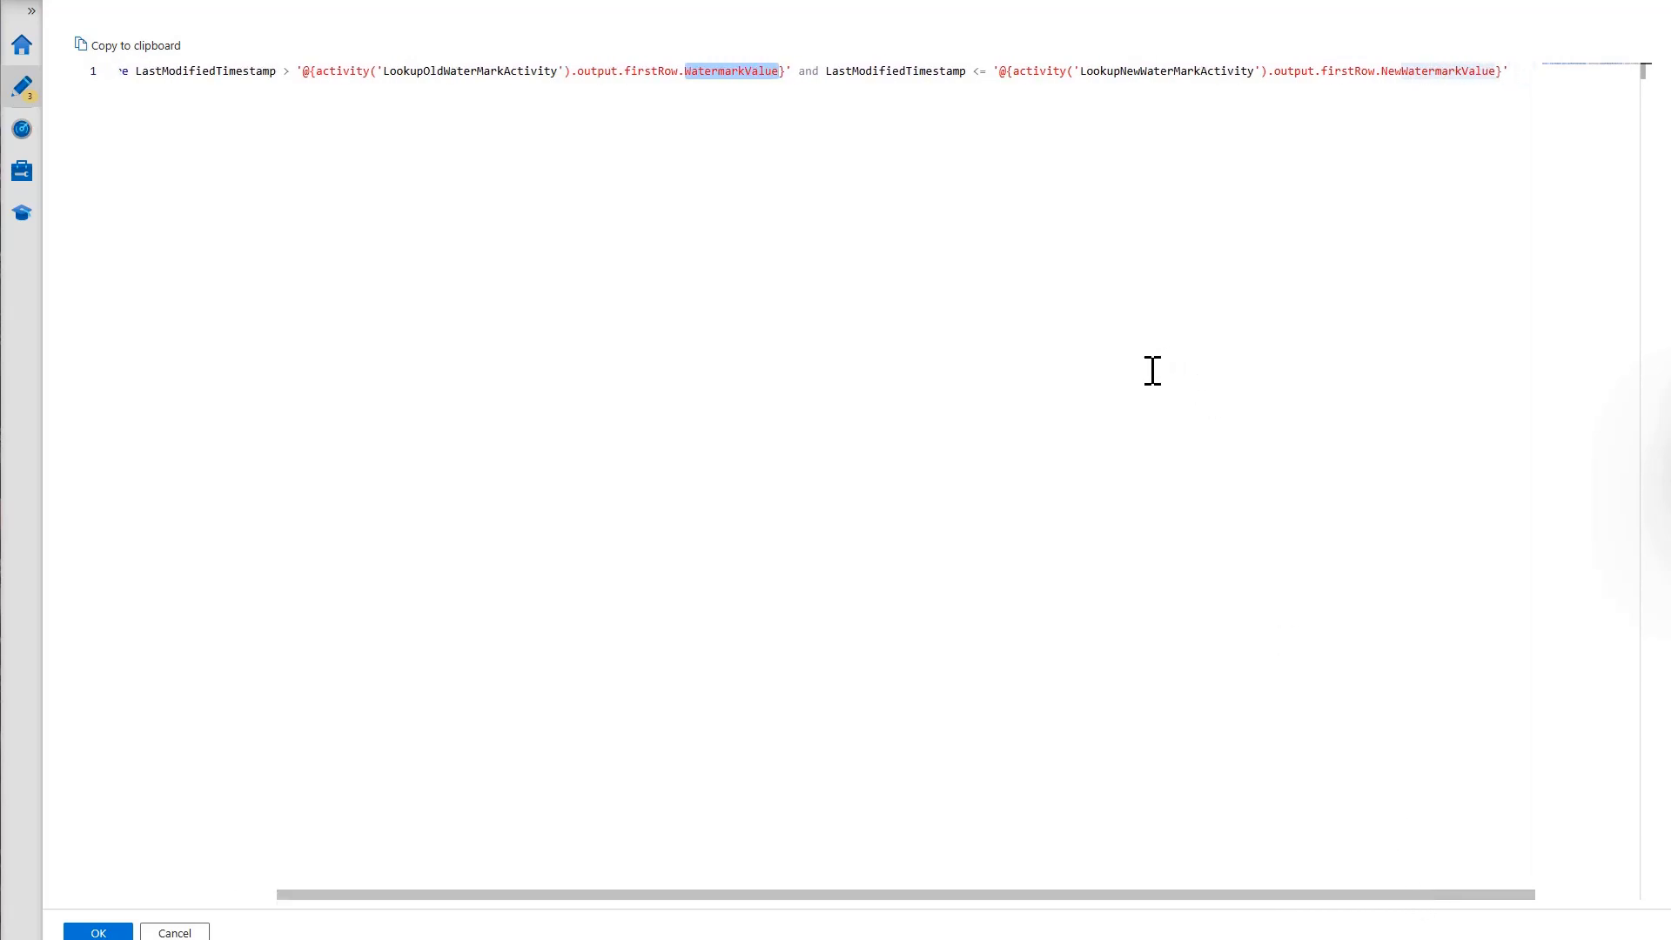
{"action": "double_click", "coordinate": [1144, 71]}
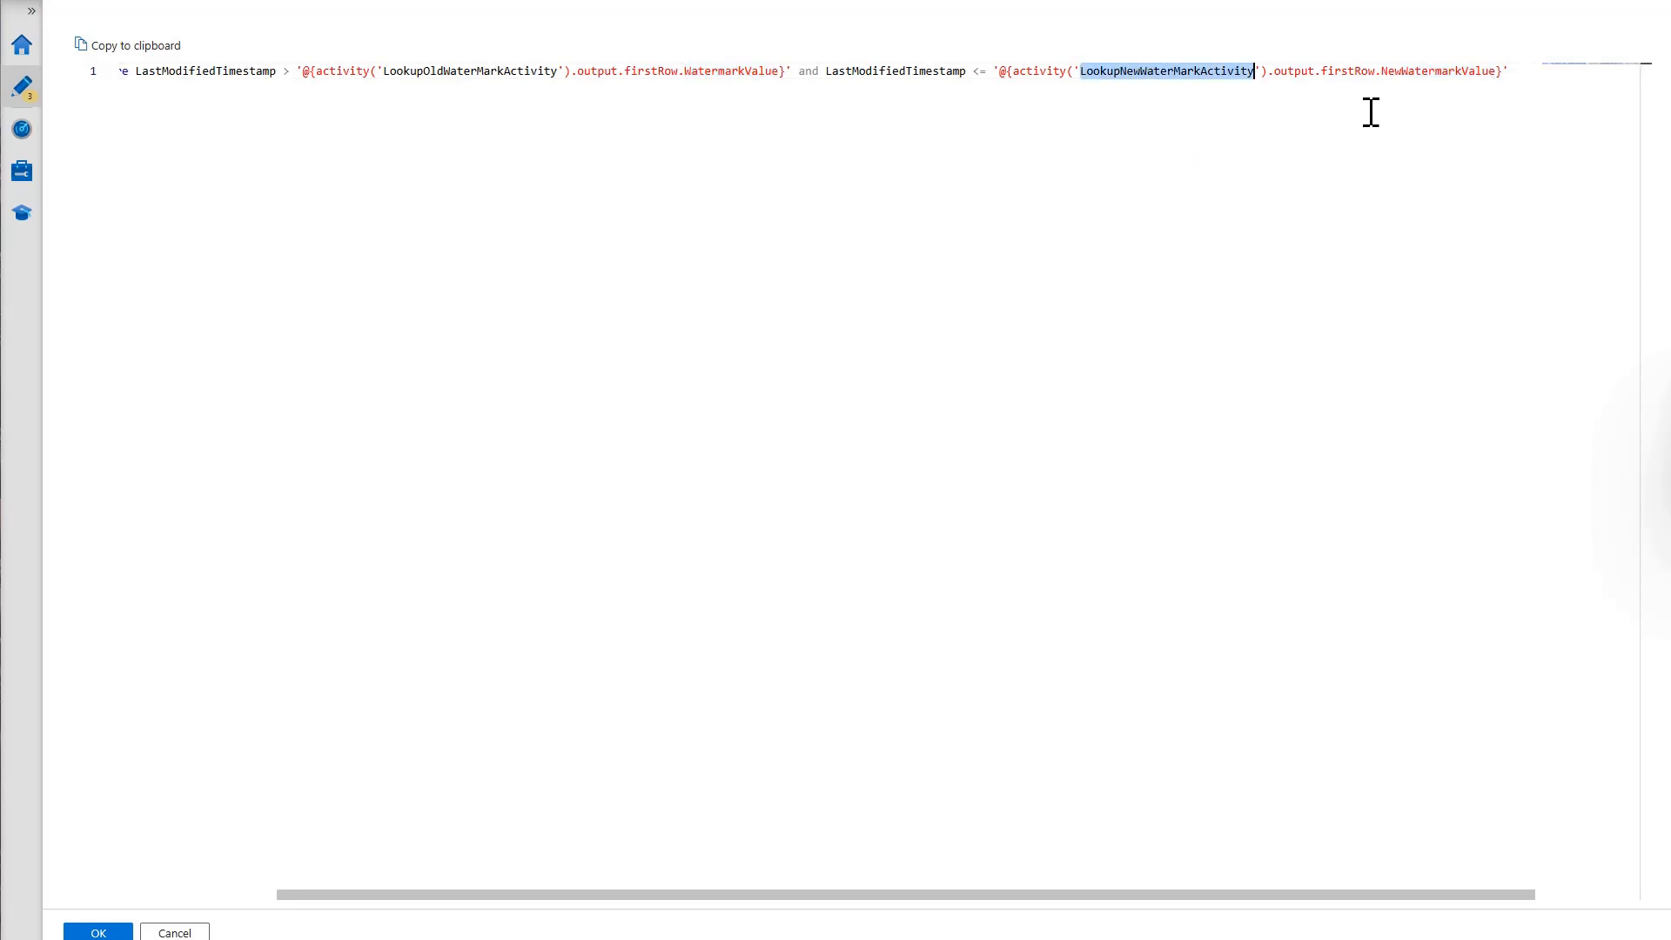
{"action": "double_click", "coordinate": [1448, 72]}
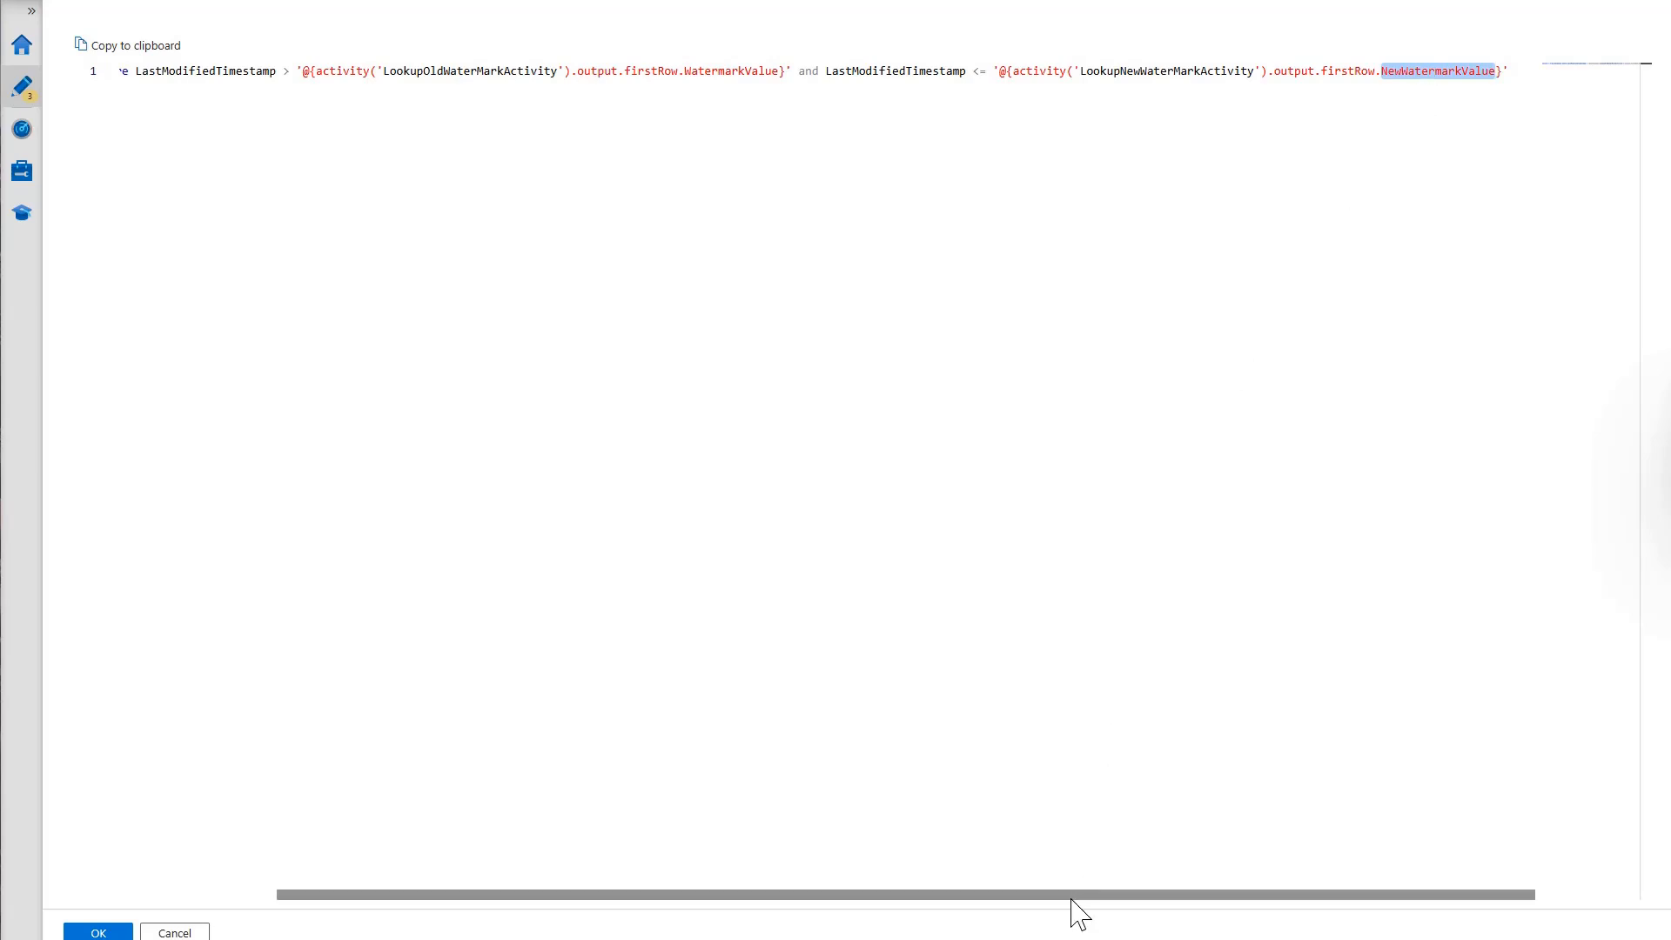
{"action": "left_click_drag", "start_coordinate": [1064, 895], "coordinate": [732, 894]}
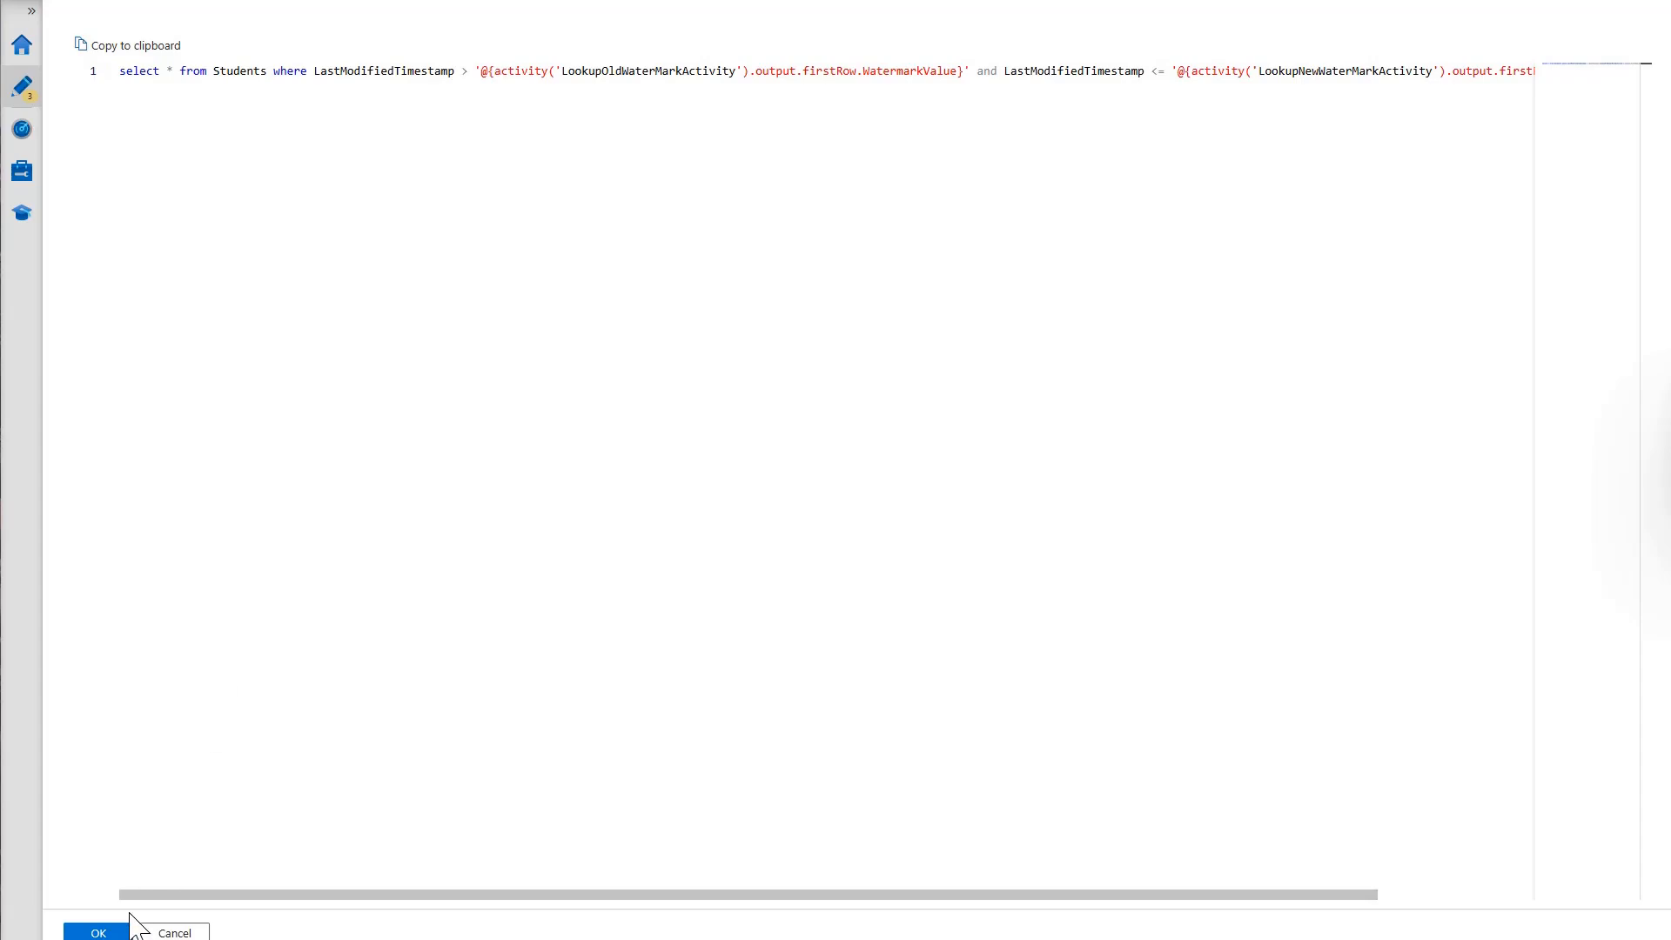
{"action": "left_click", "coordinate": [99, 932]}
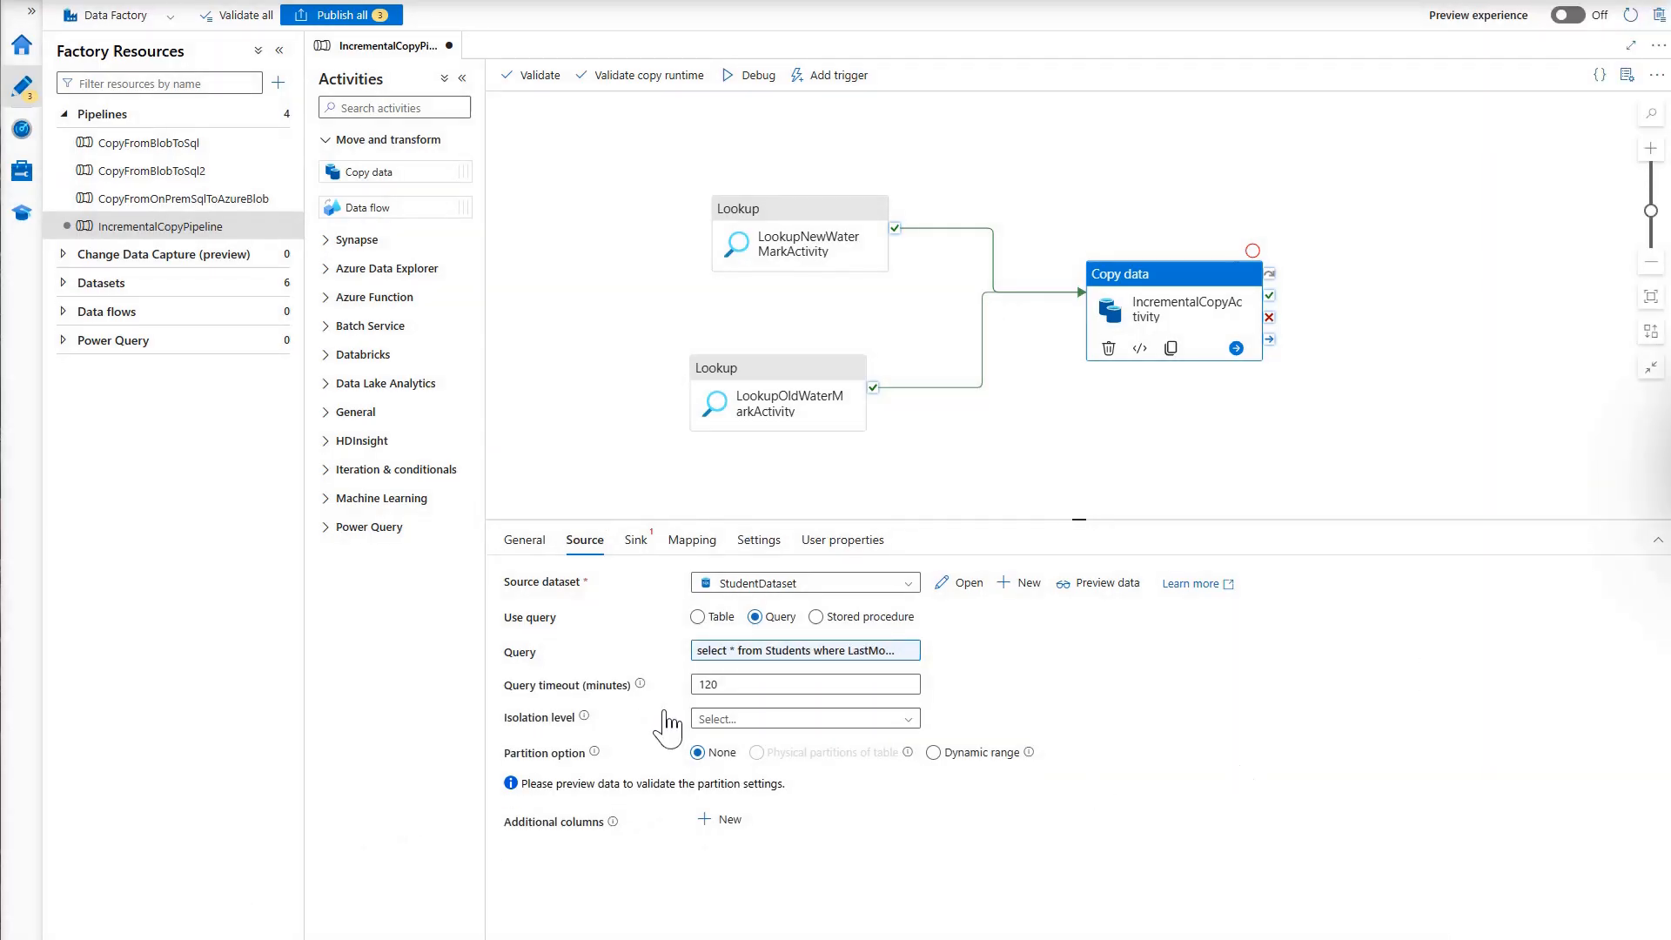
- Start a new sink dataset on Azure Blob Storage in DelimitedText format, named StudentsDeltaDataset with the first row as header
{"action": "left_click", "coordinate": [635, 540]}
{"action": "left_click", "coordinate": [961, 583]}
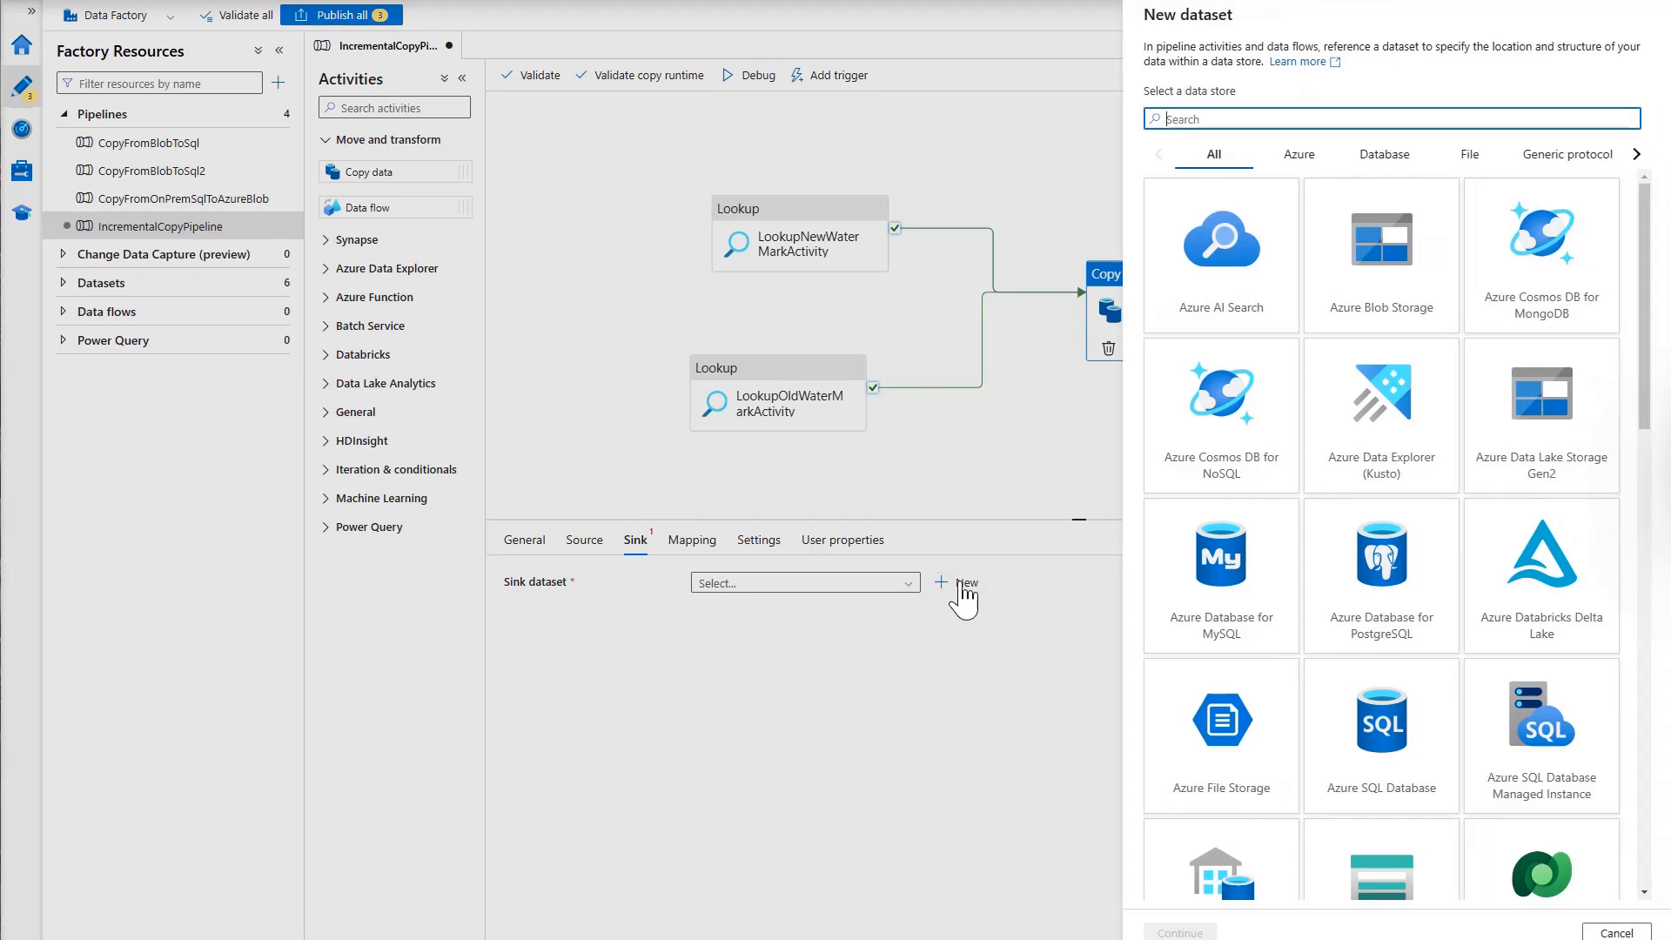
{"action": "left_click", "coordinate": [1387, 299]}
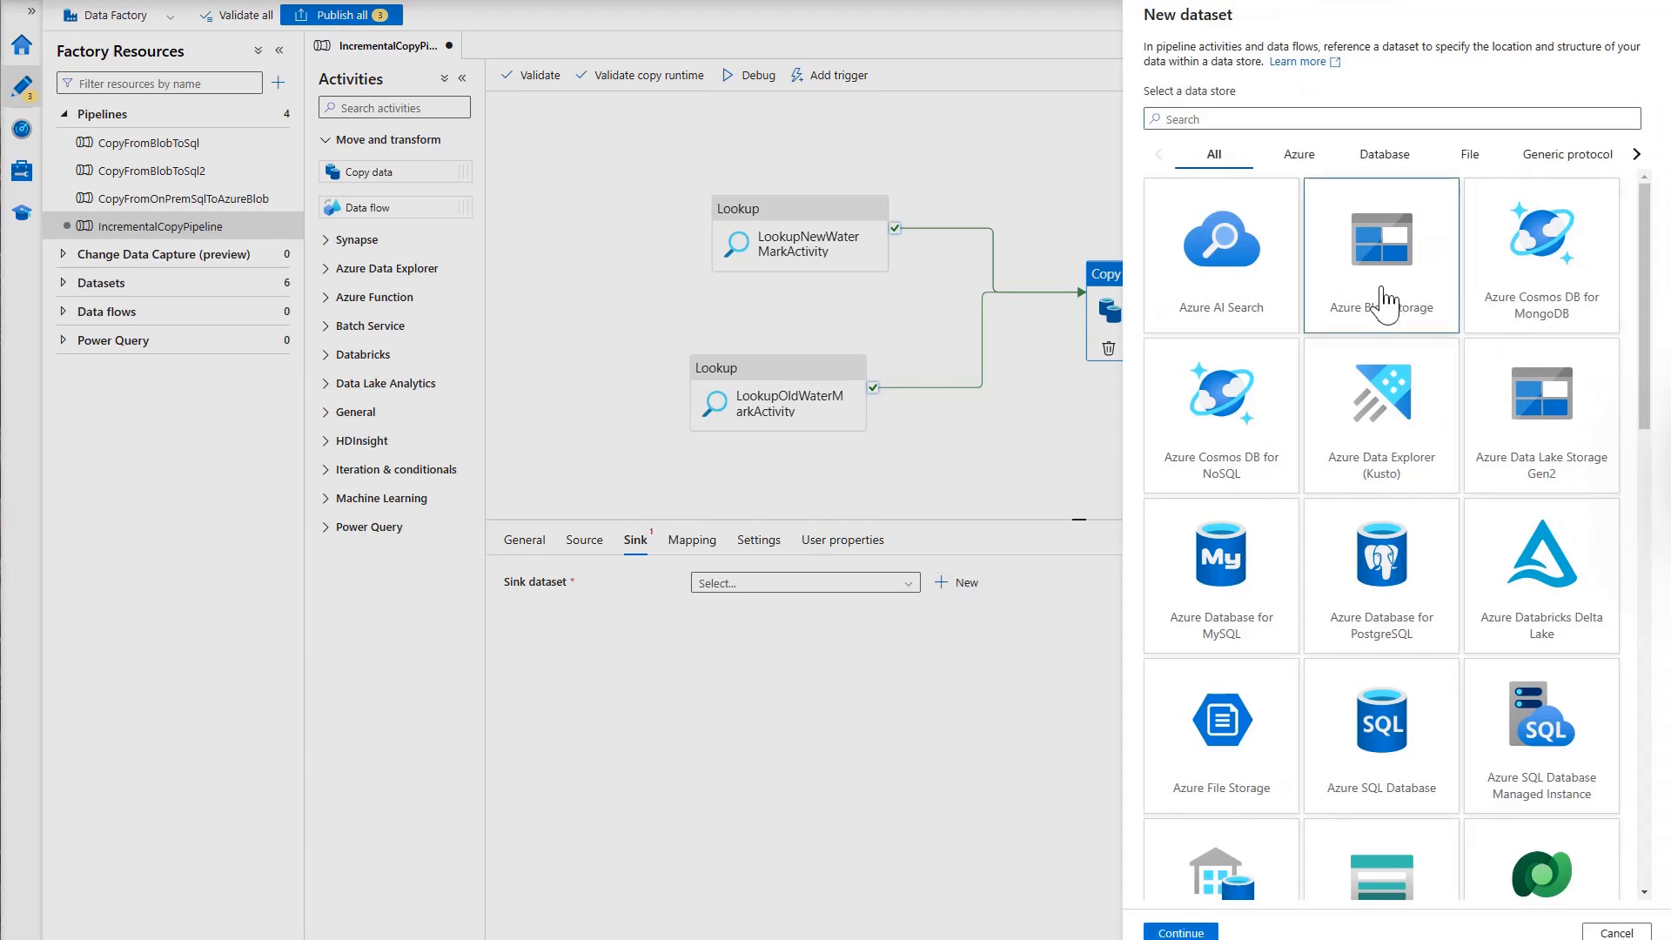
{"action": "left_click", "coordinate": [1183, 929]}
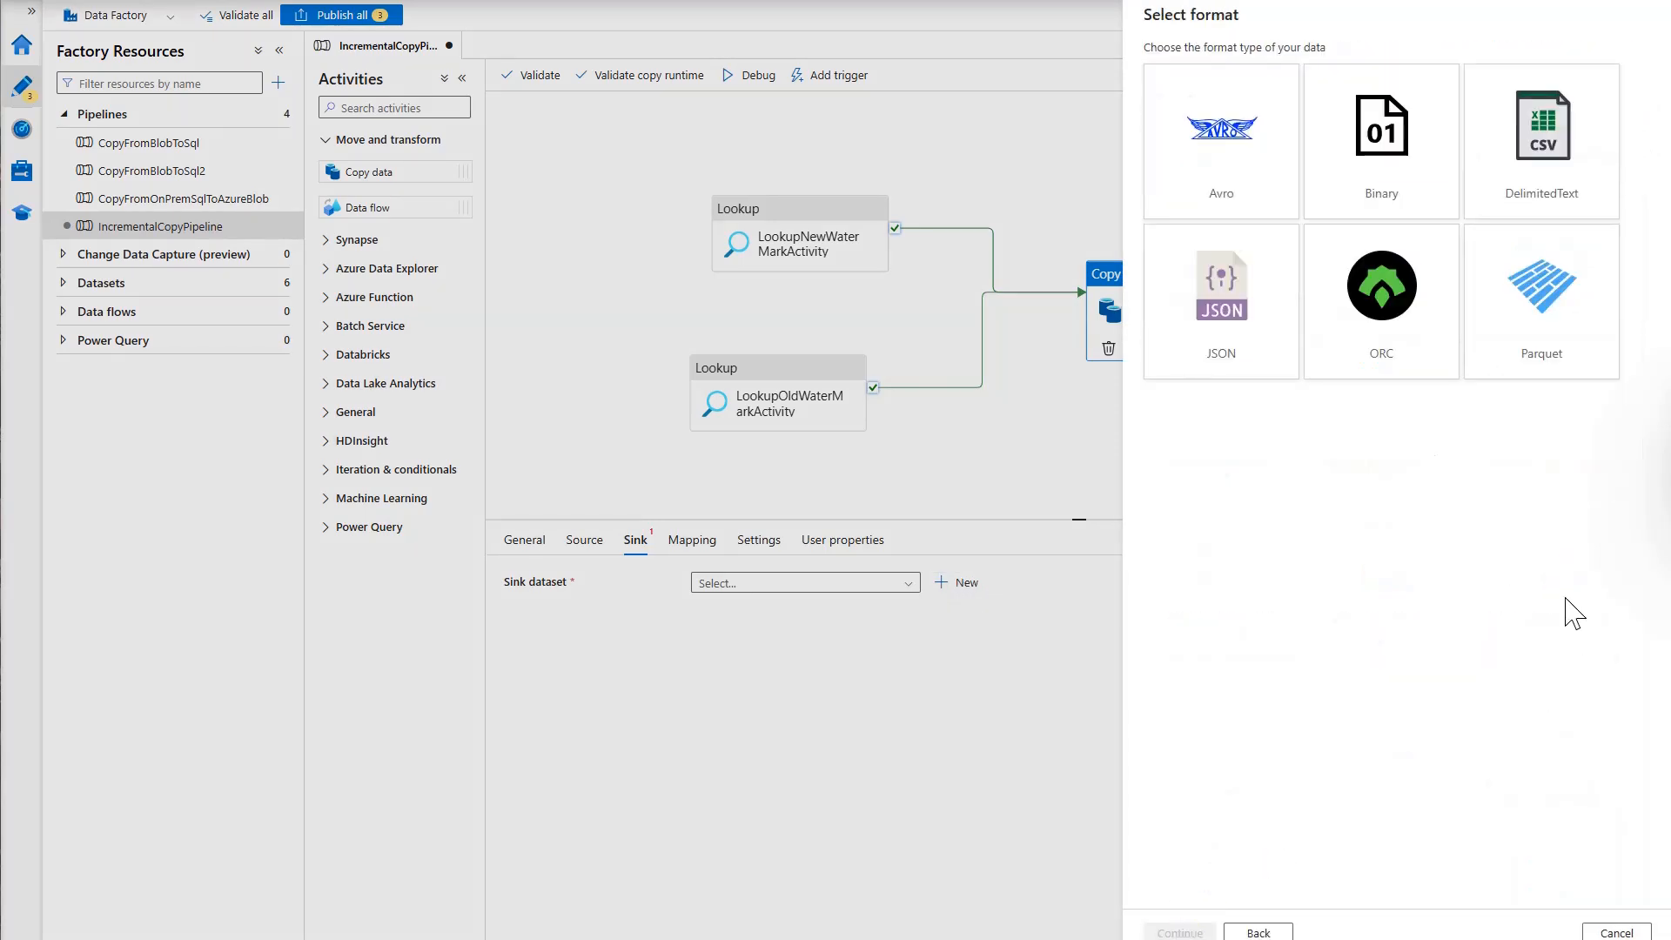
{"action": "left_click", "coordinate": [1539, 170]}
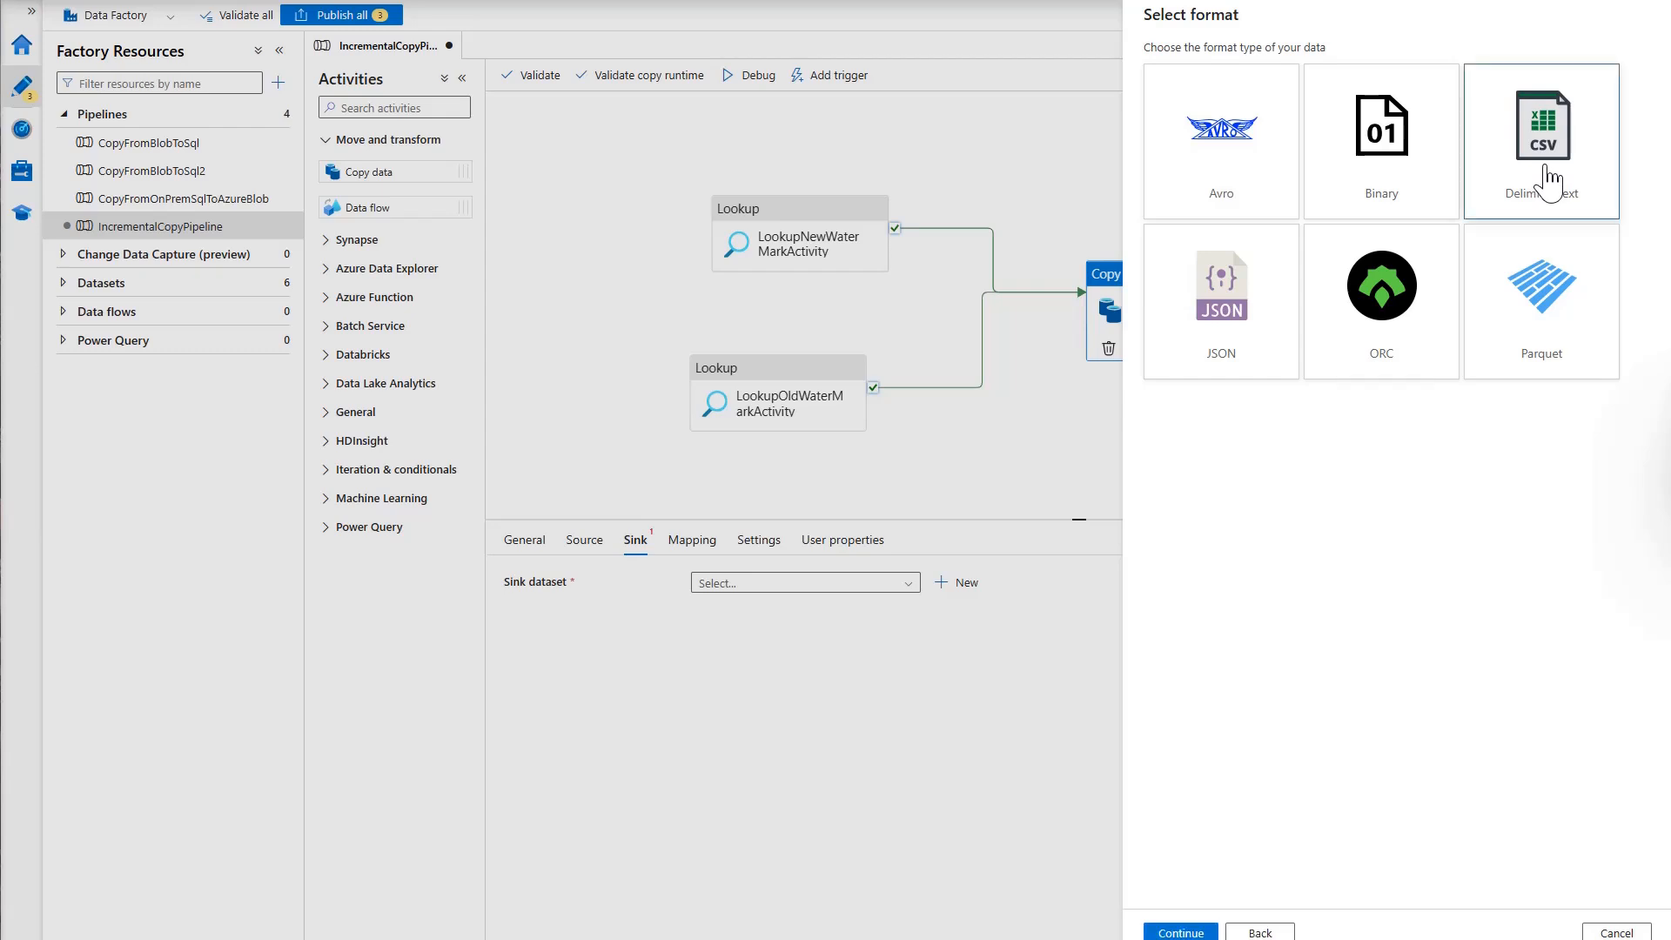
{"action": "left_click", "coordinate": [1184, 930]}
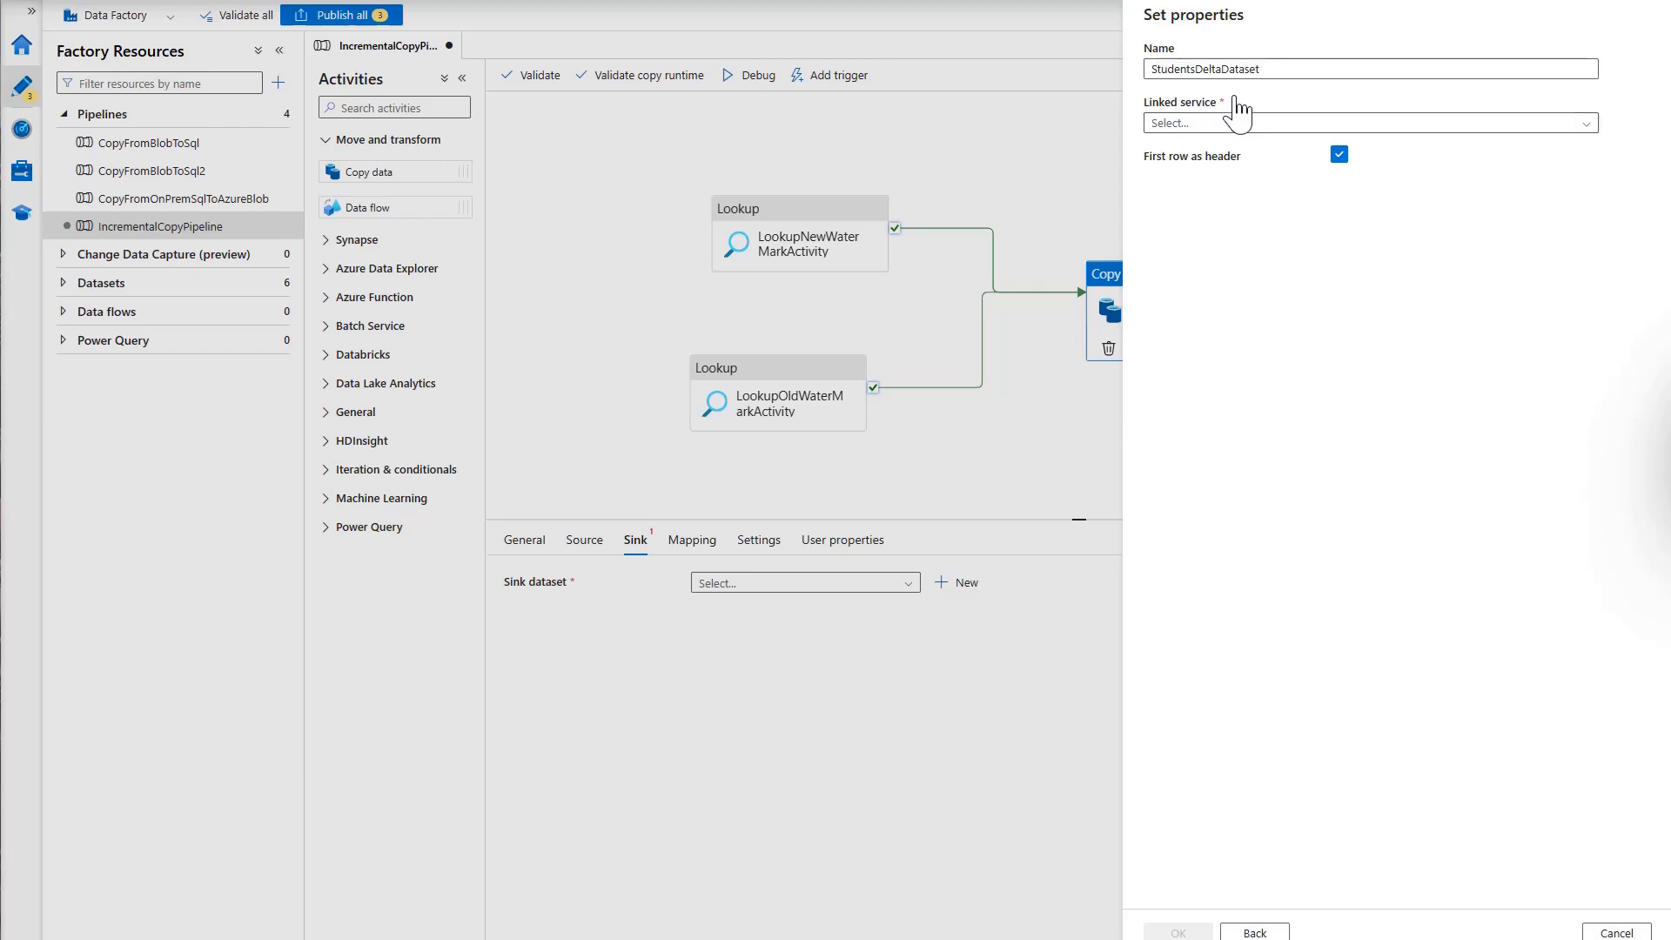
- Create a linked service named AzureBlobStorageLinkedService for the storage account ozappbuilderstdemo, testing its connection first
{"action": "left_click", "coordinate": [1253, 124]}
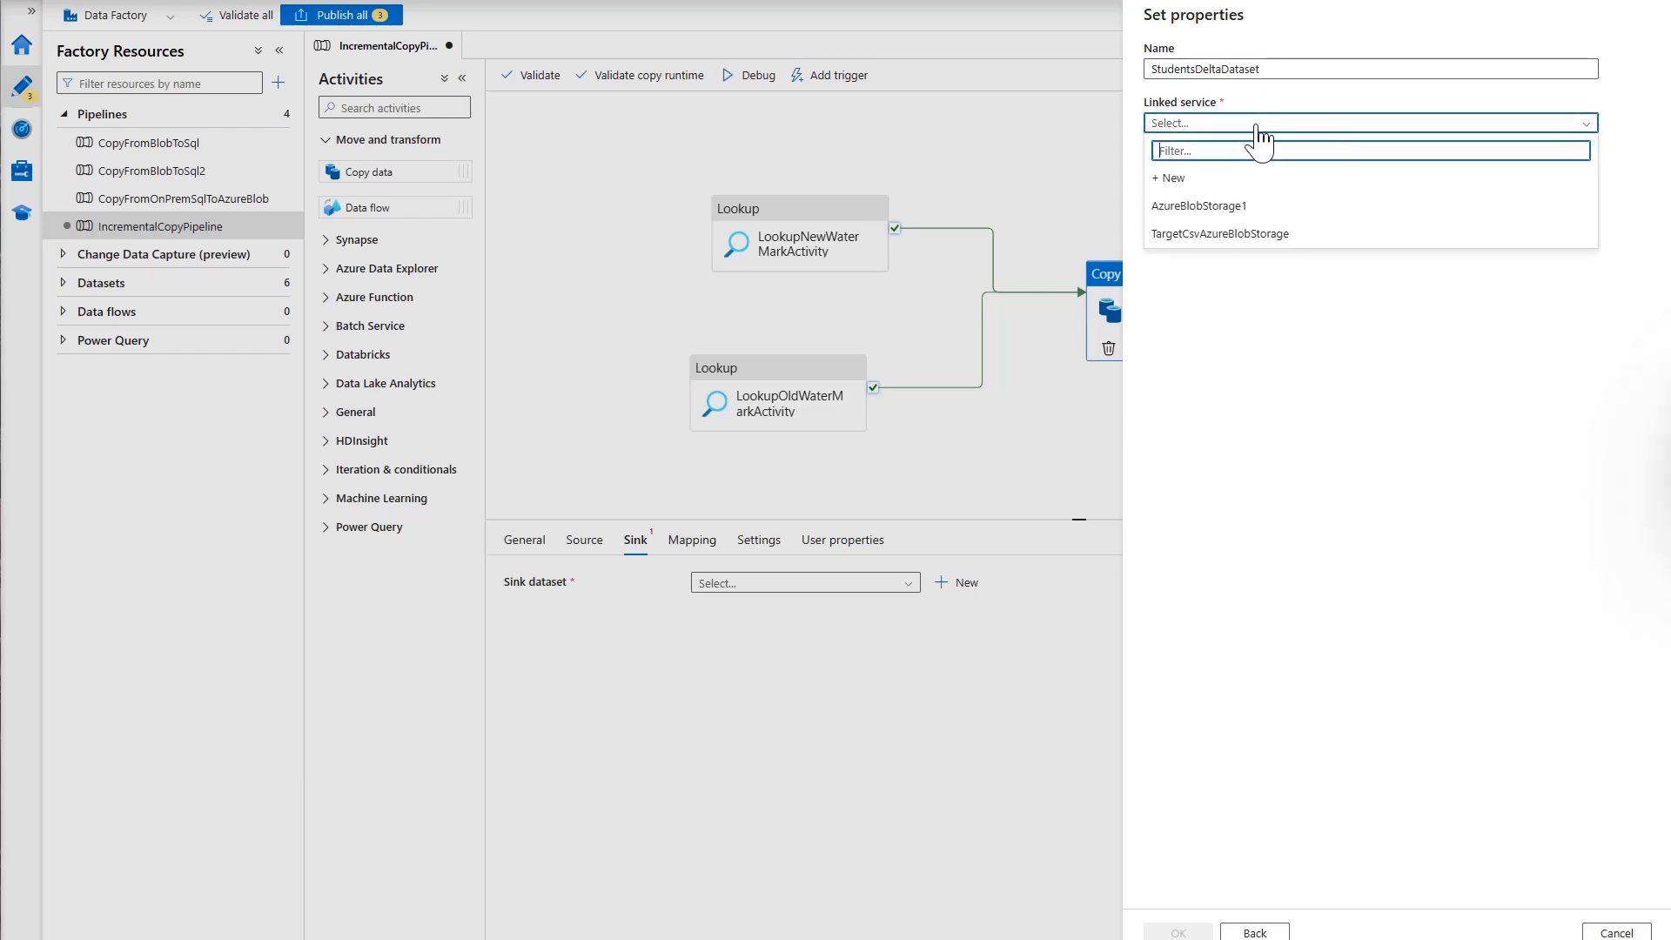
{"action": "left_click", "coordinate": [1191, 179]}
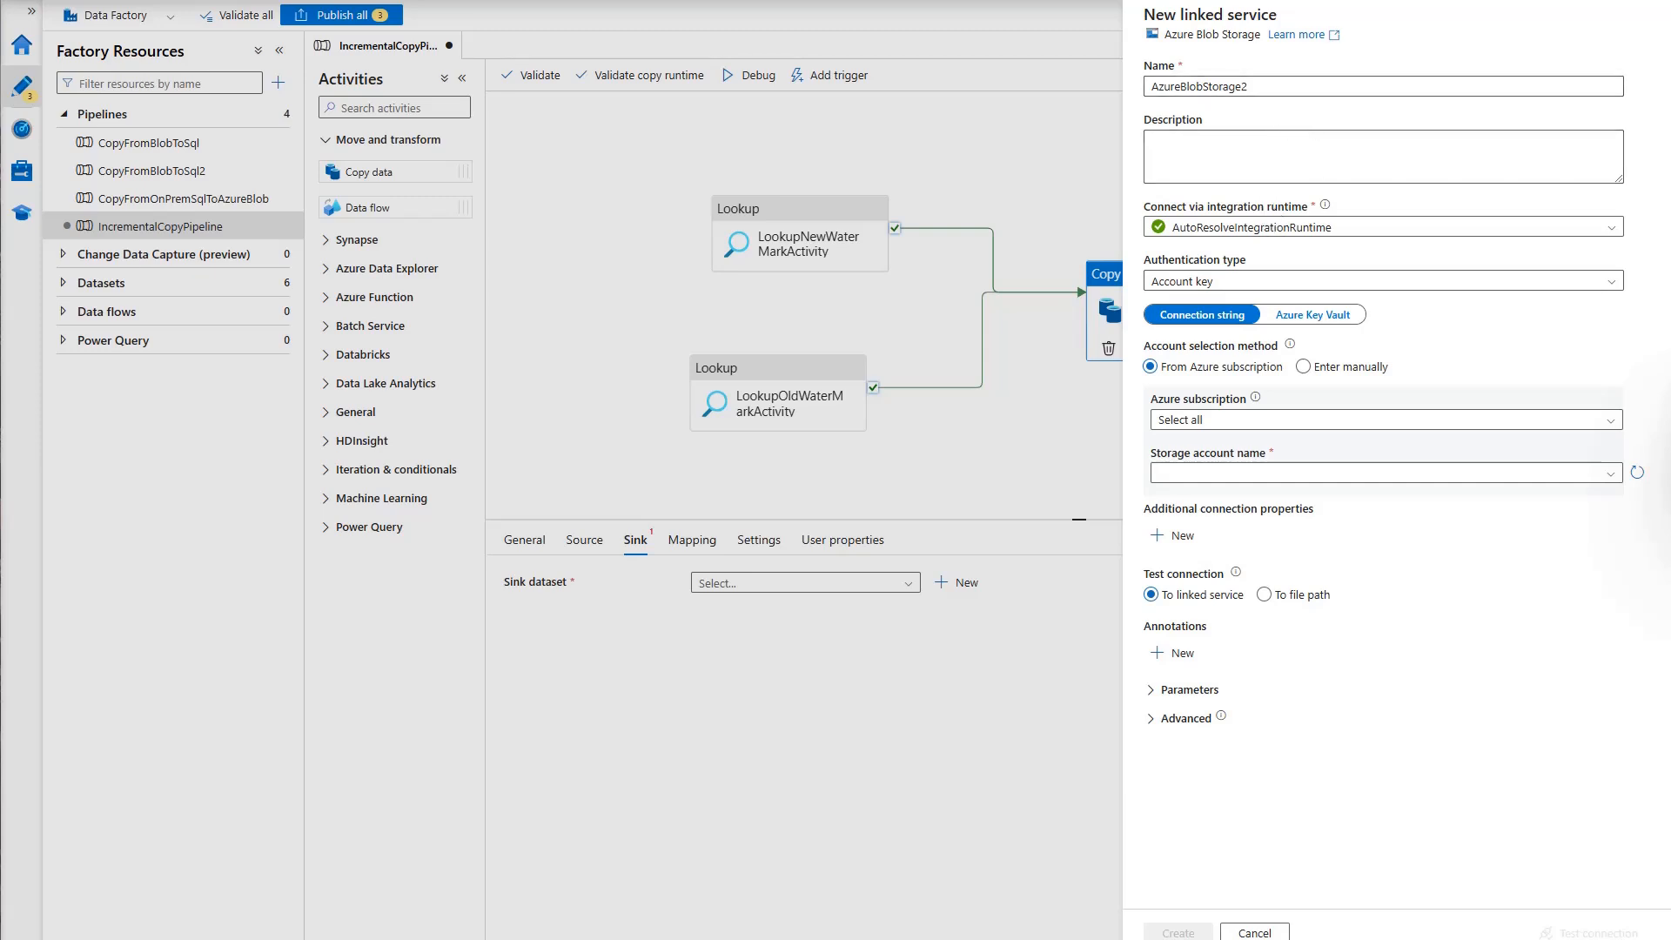
{"action": "key", "text": "BackSpace"}
{"action": "type", "text": "LinkedService"}
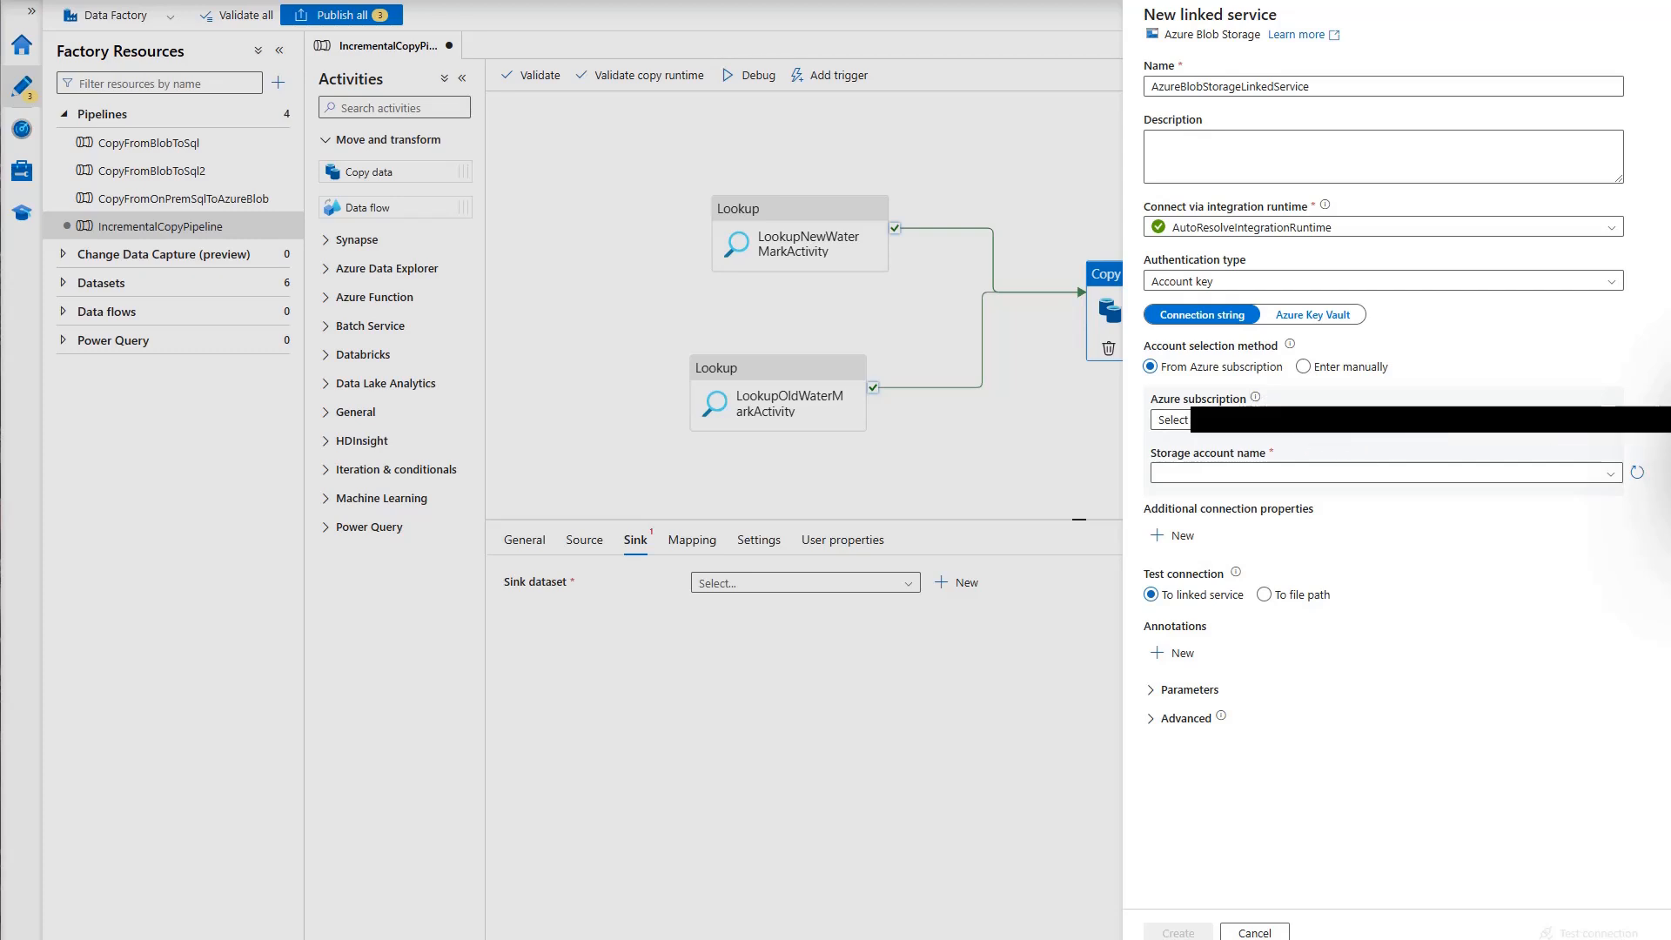
{"action": "left_click", "coordinate": [1497, 475]}
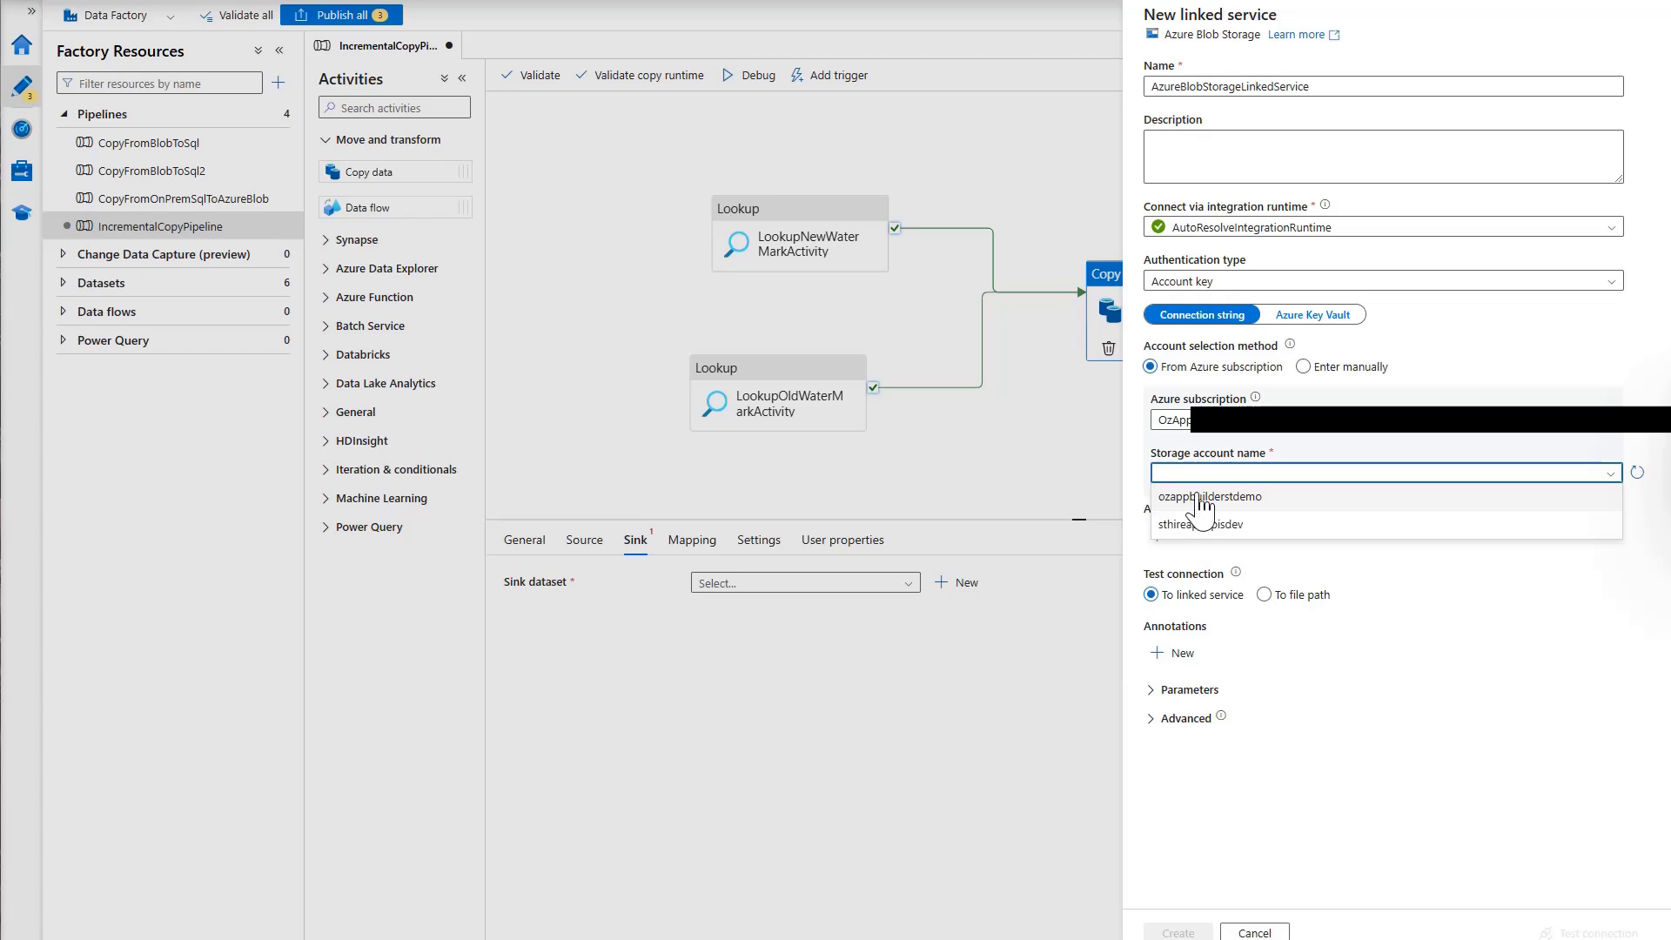
{"action": "left_click", "coordinate": [1217, 498]}
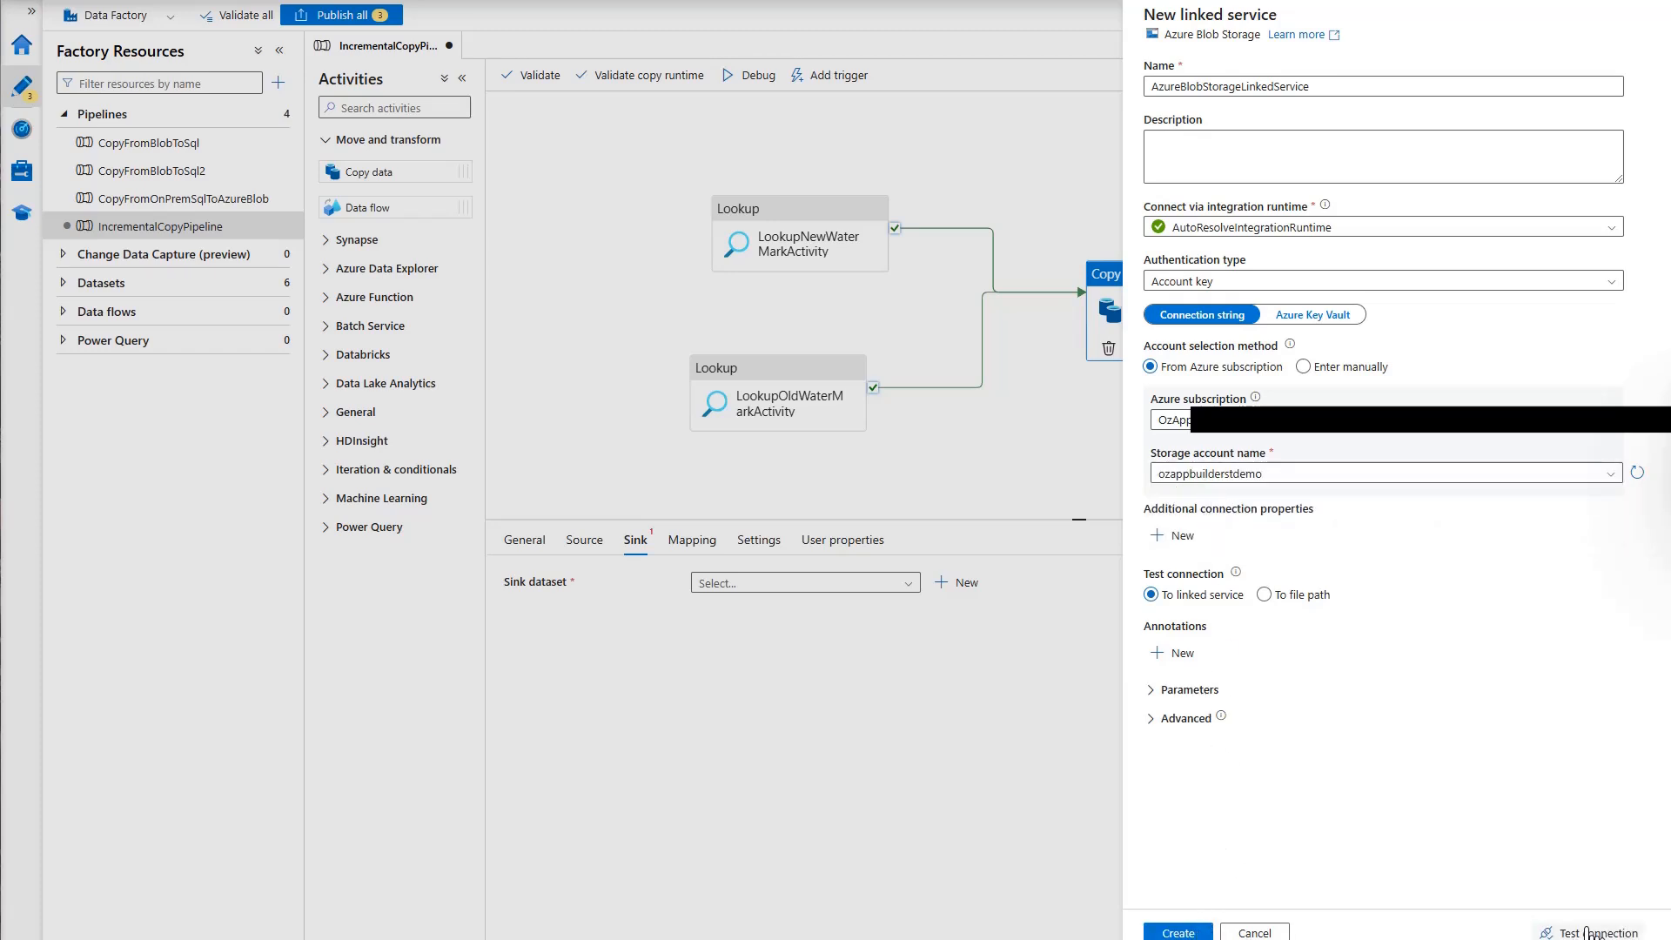
{"action": "left_click", "coordinate": [1589, 933]}
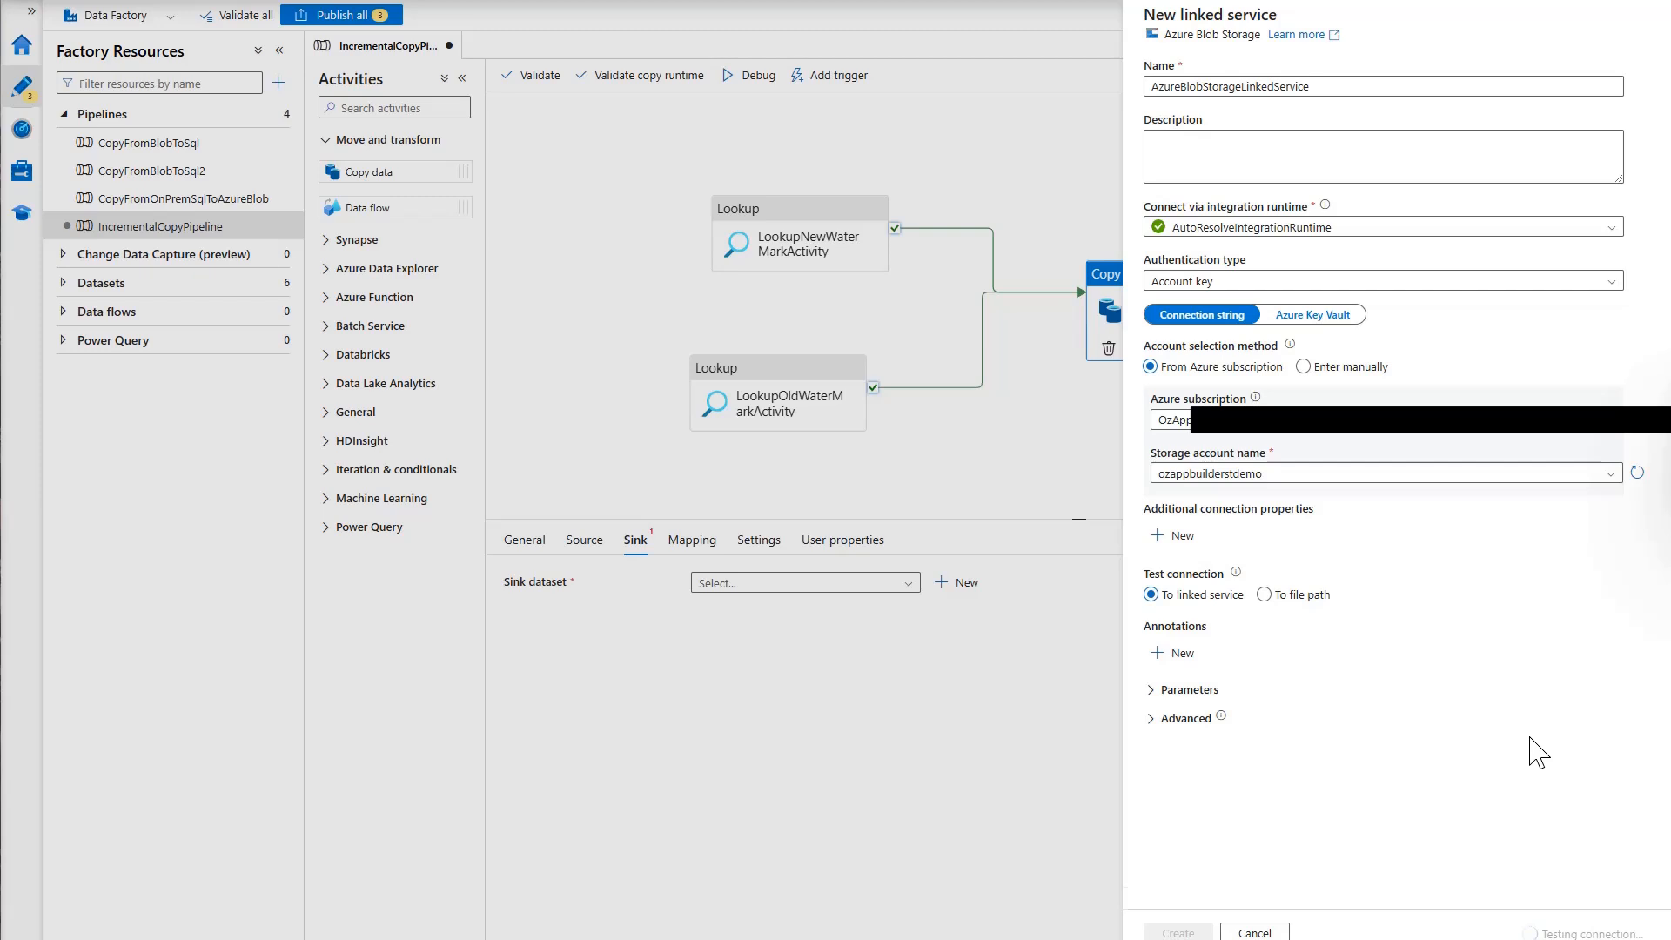
{"action": "left_click", "coordinate": [1181, 933]}
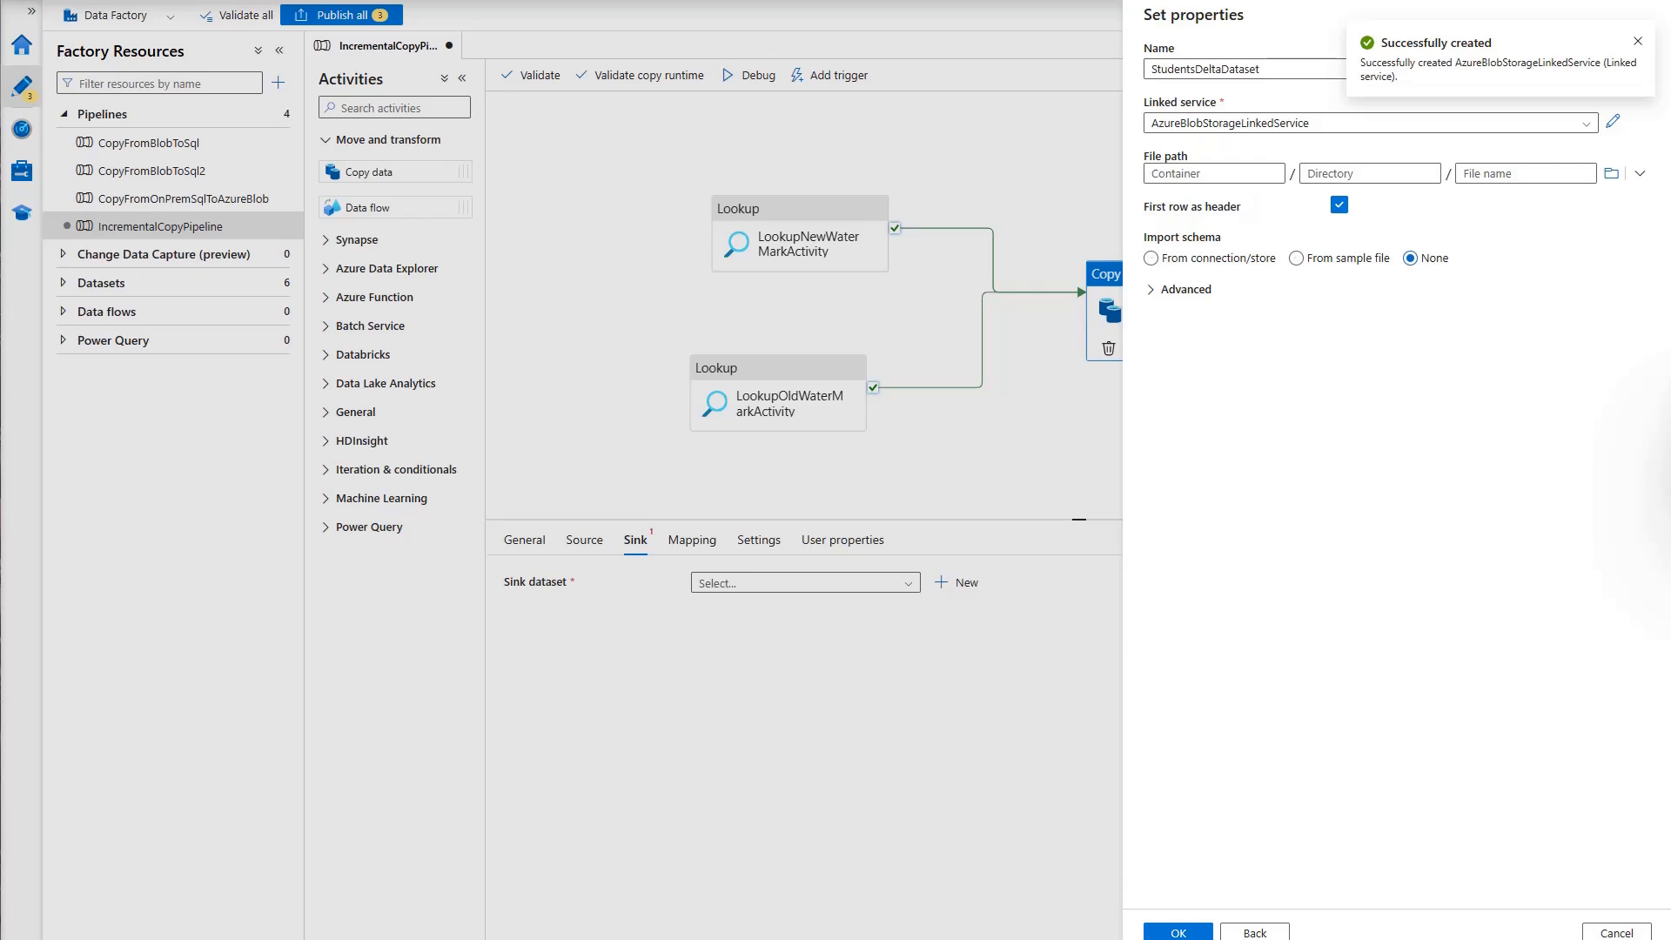
- Choose the mytarget container as the sink dataset's file path
{"action": "left_click", "coordinate": [1610, 173]}
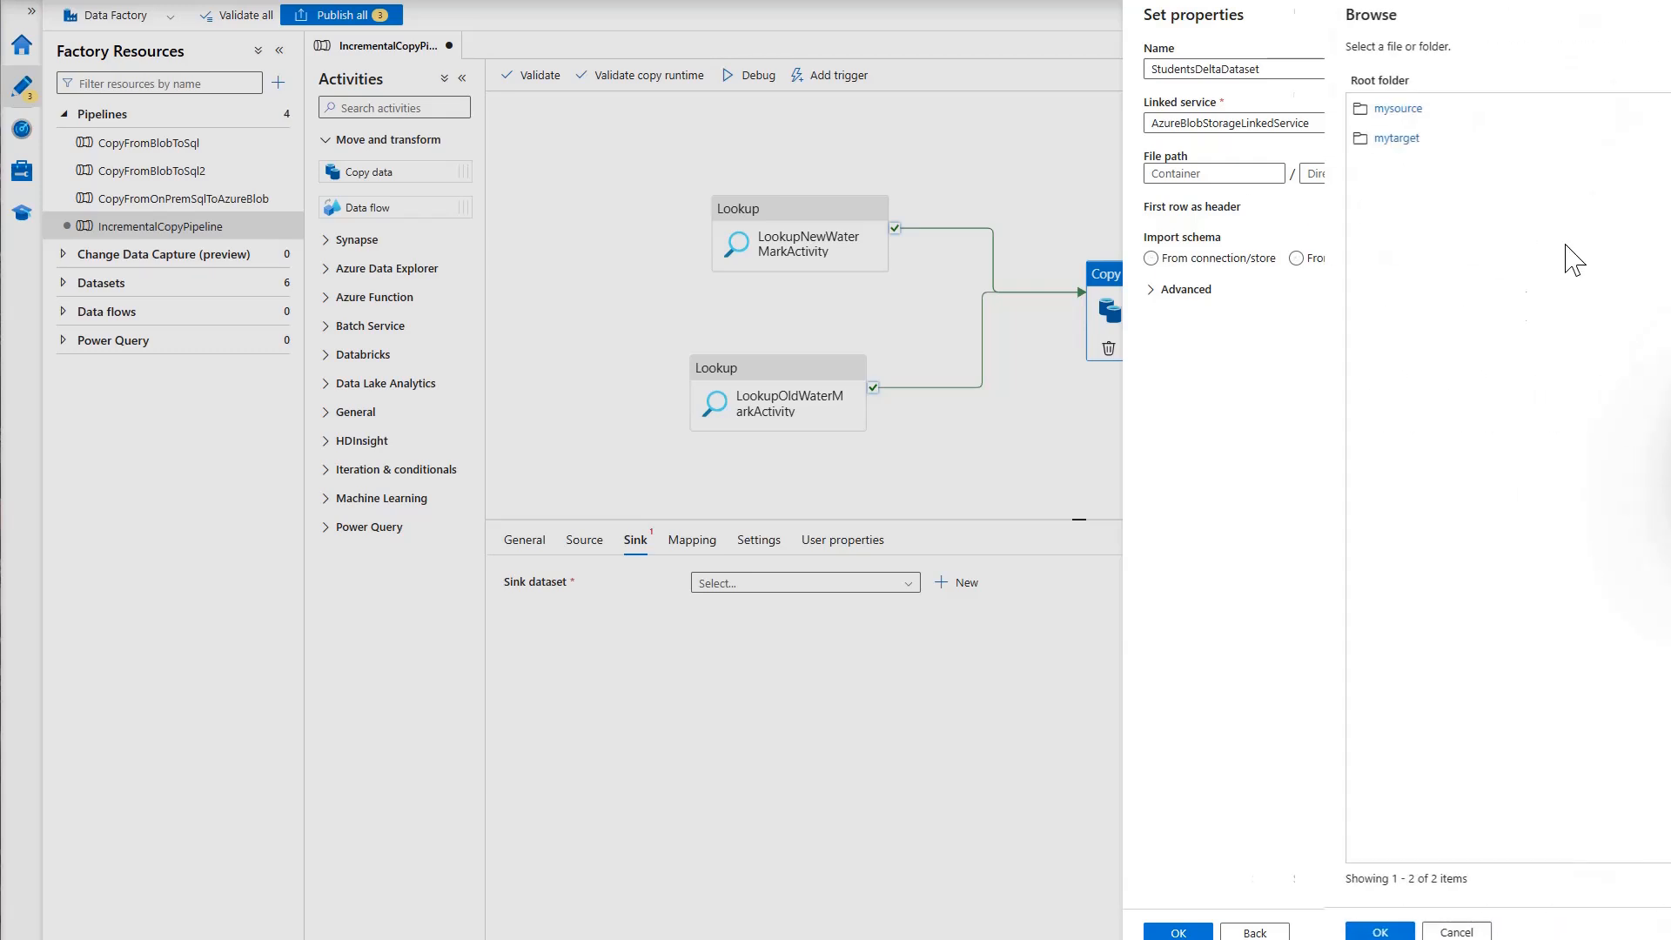
{"action": "left_click", "coordinate": [1190, 138]}
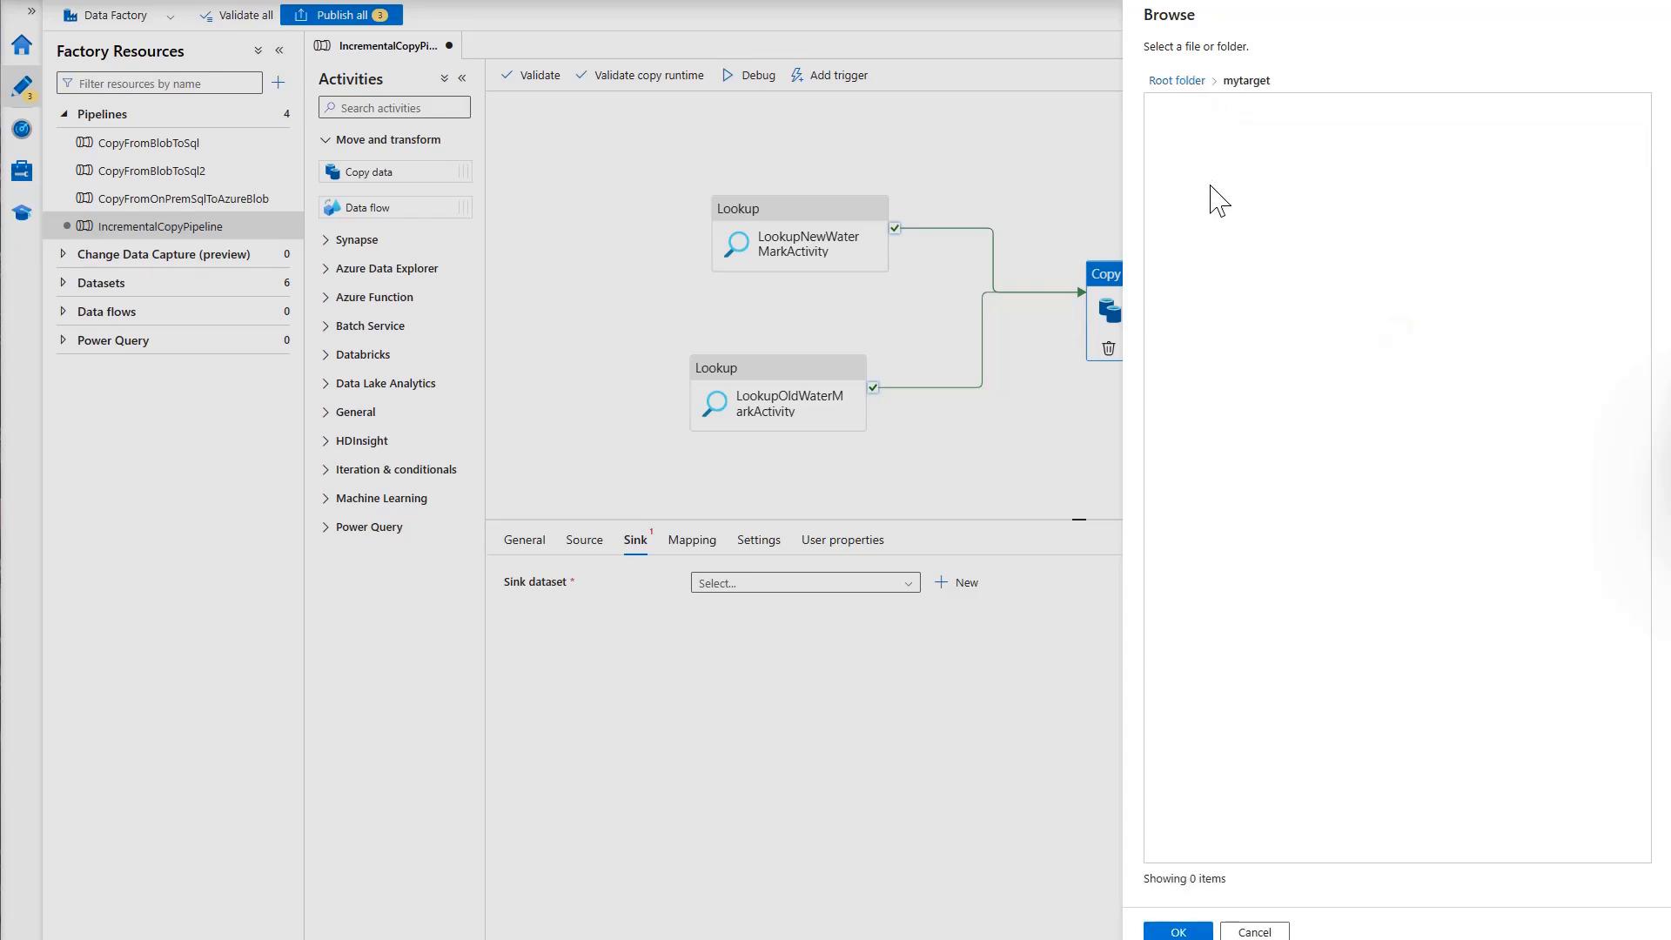
{"action": "left_click", "coordinate": [1179, 931]}
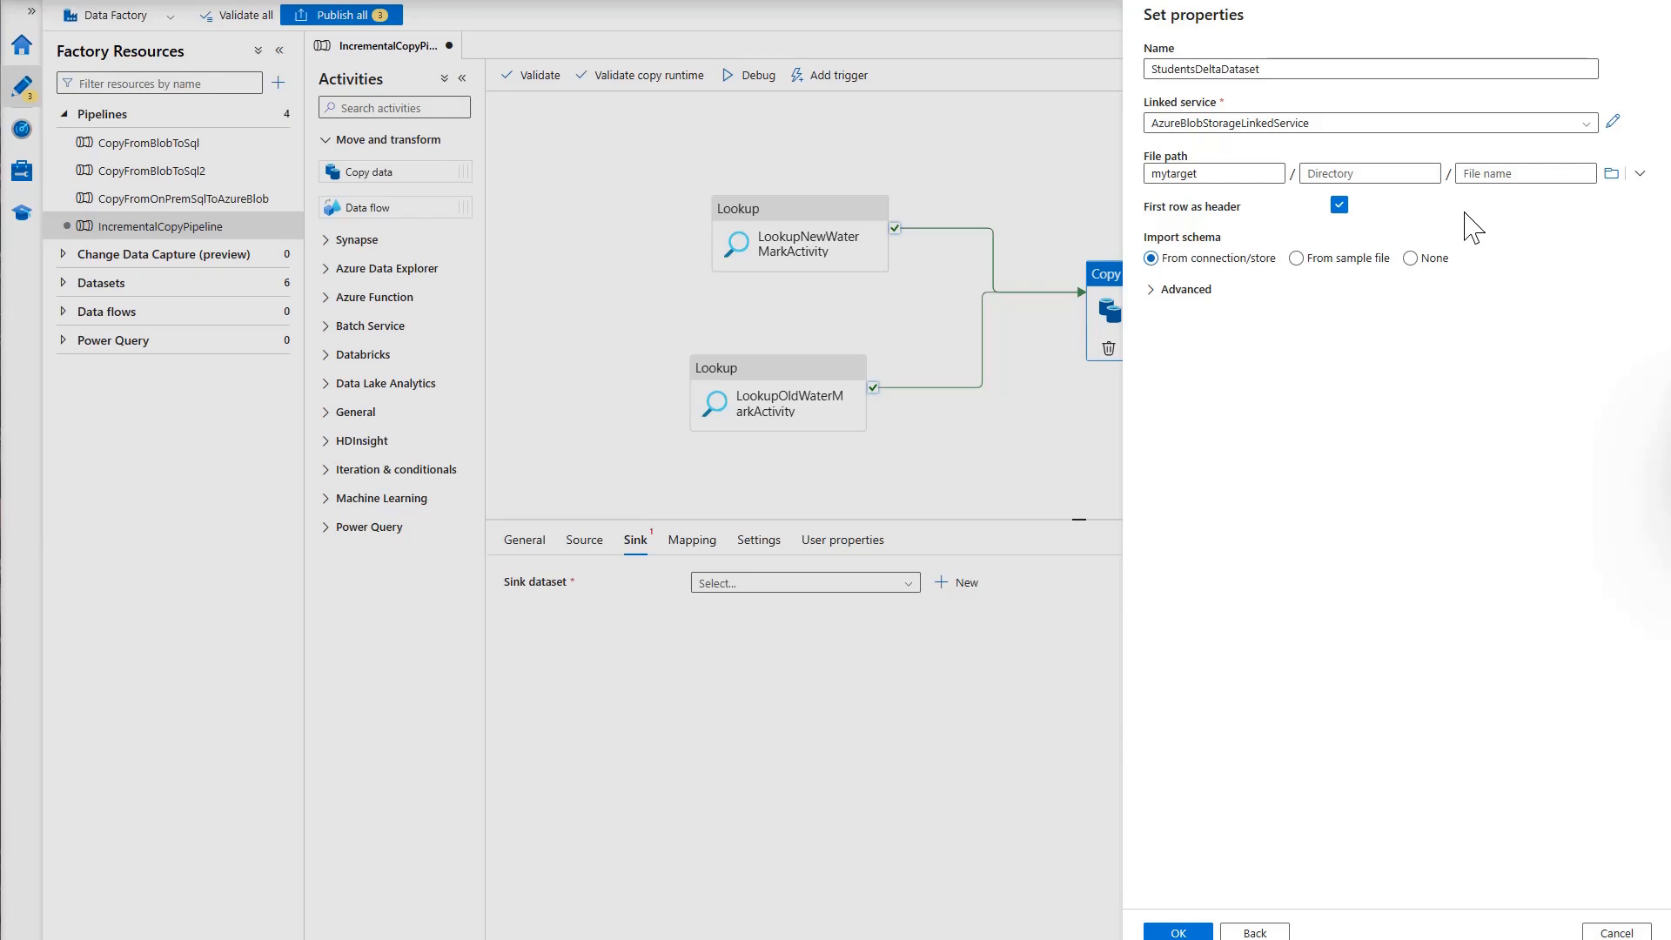
{"action": "left_click", "coordinate": [1490, 174]}
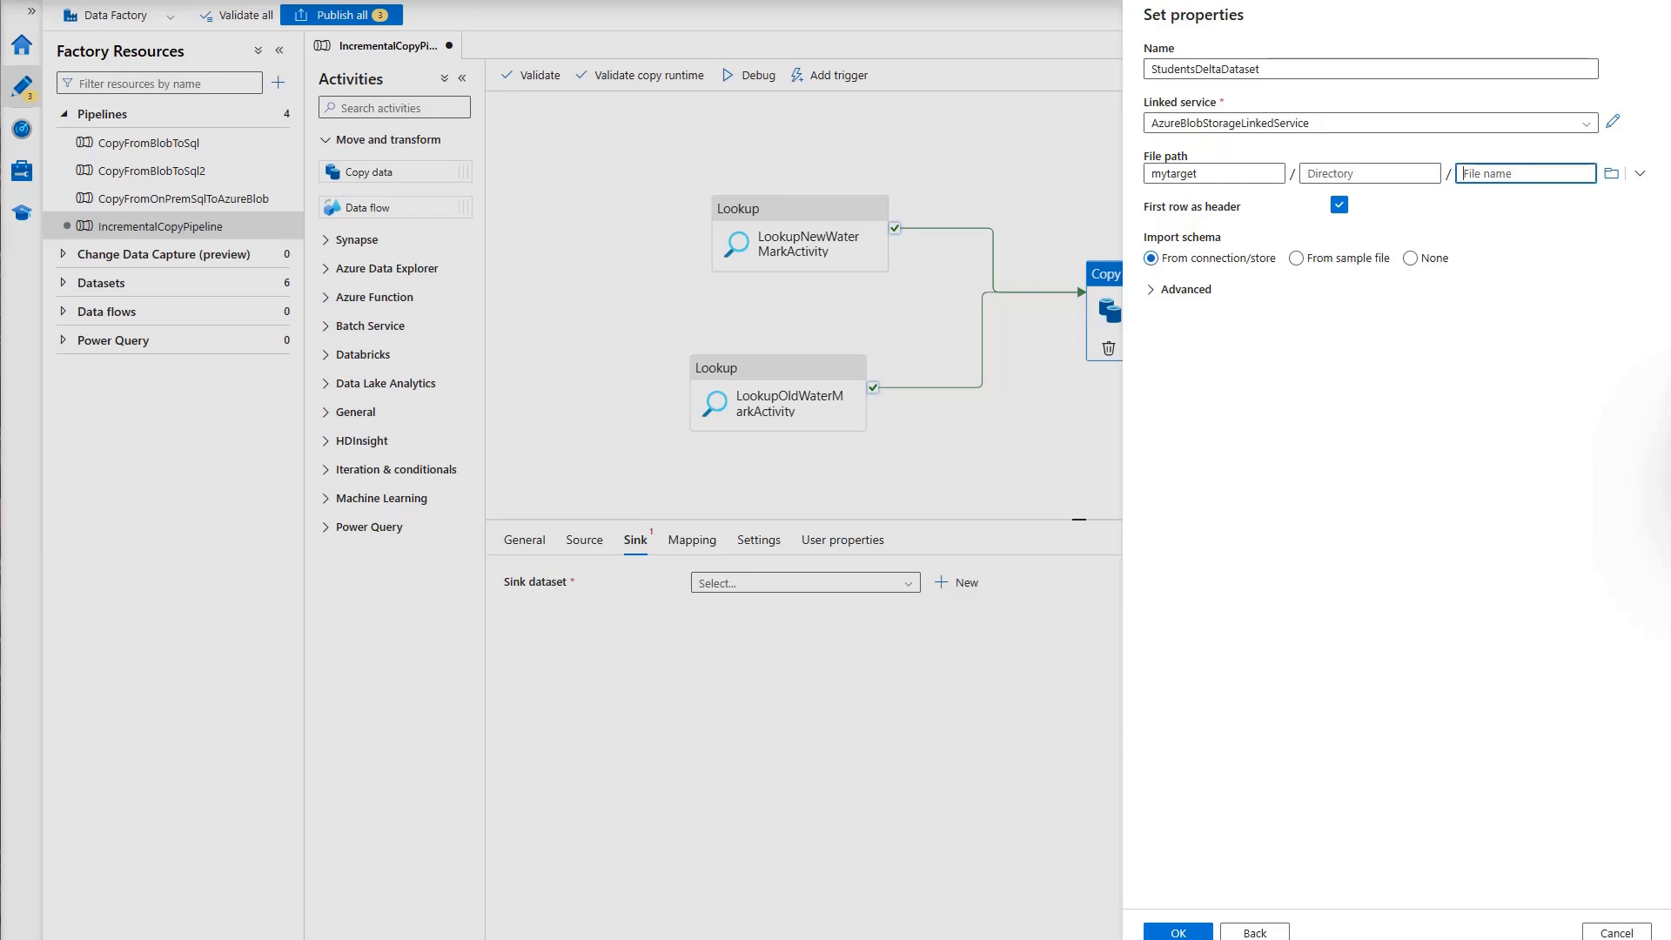
{"action": "key", "text": "alt+Tab"}
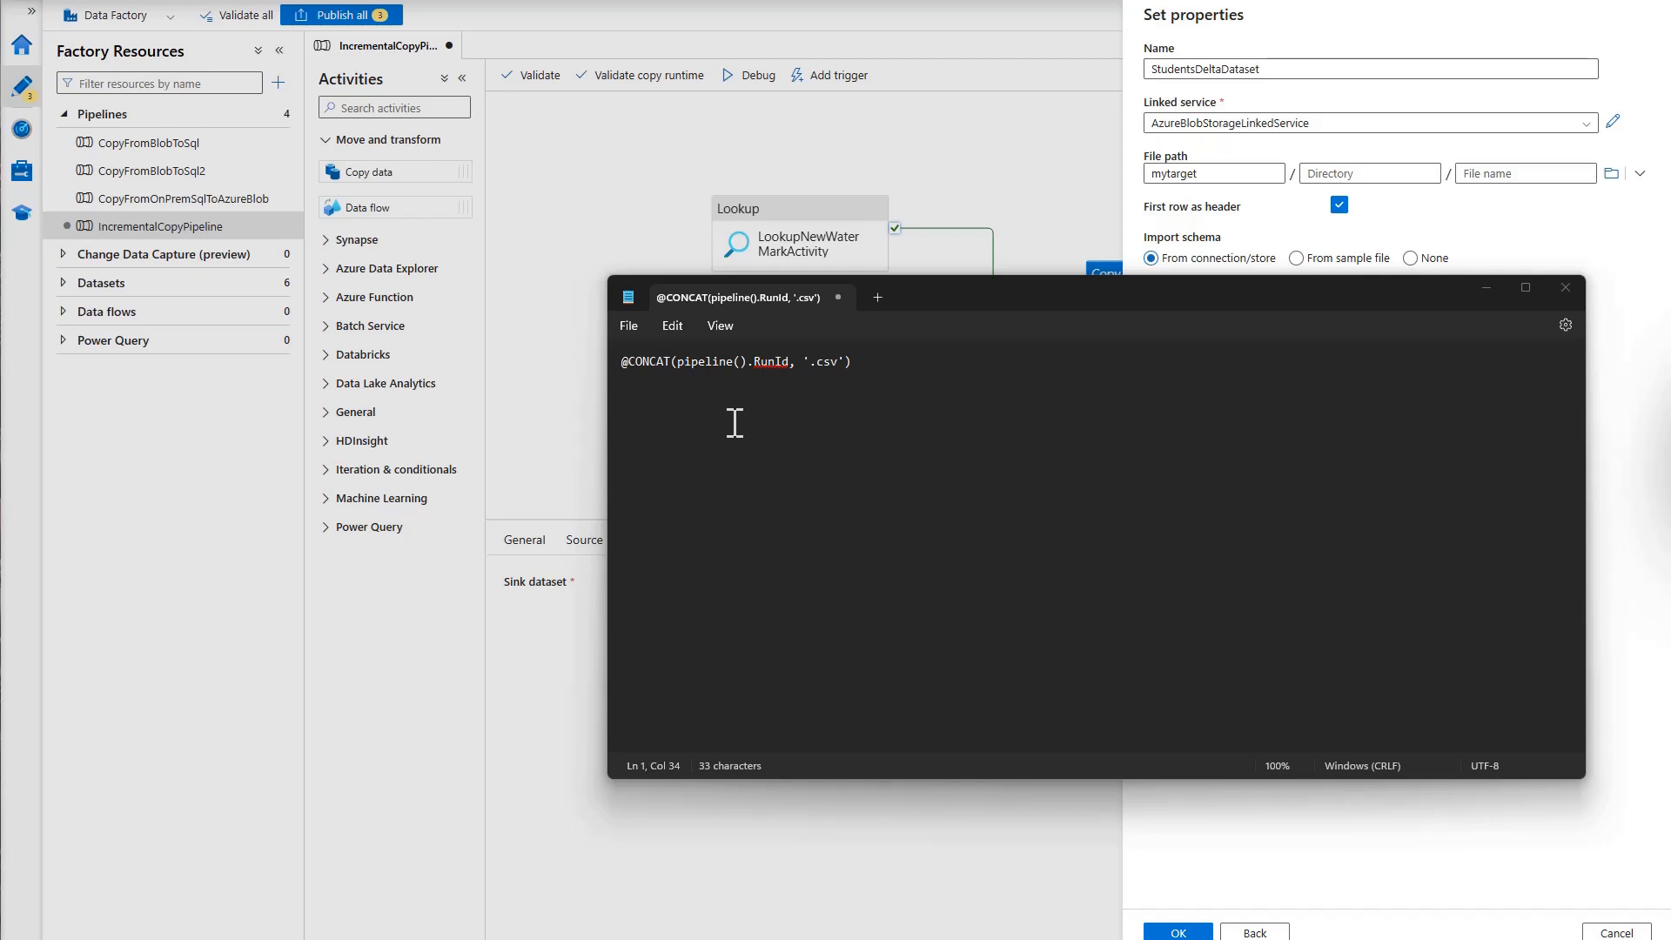
{"action": "double_click", "coordinate": [645, 362]}
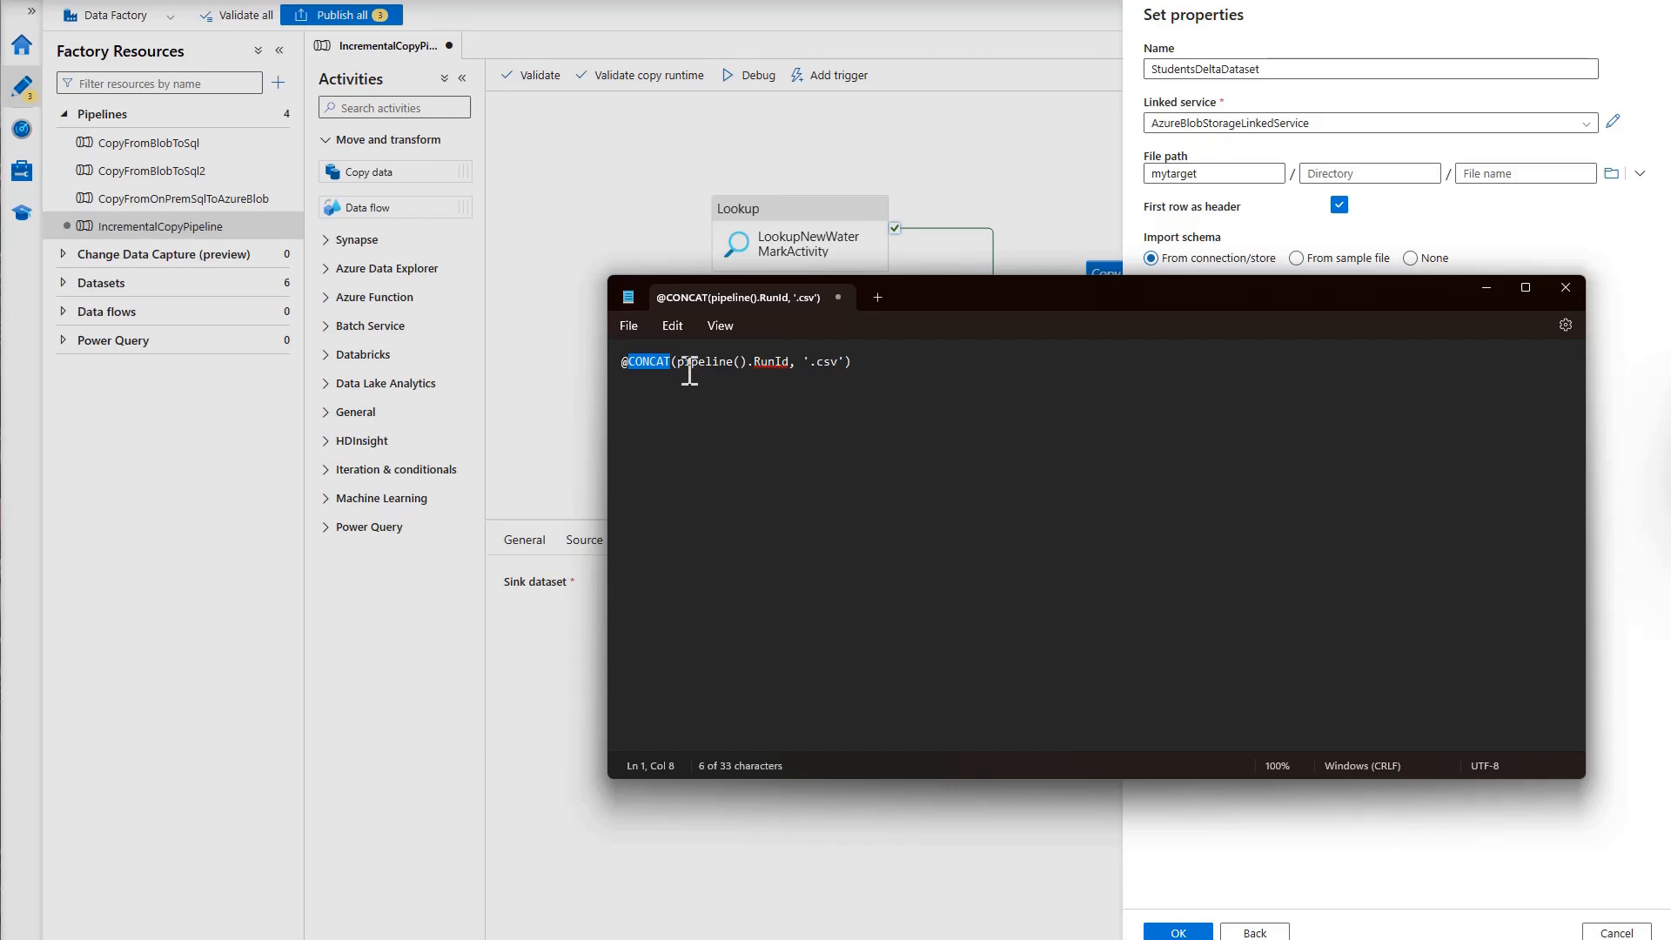
{"action": "left_click_drag", "start_coordinate": [677, 364], "coordinate": [790, 363]}
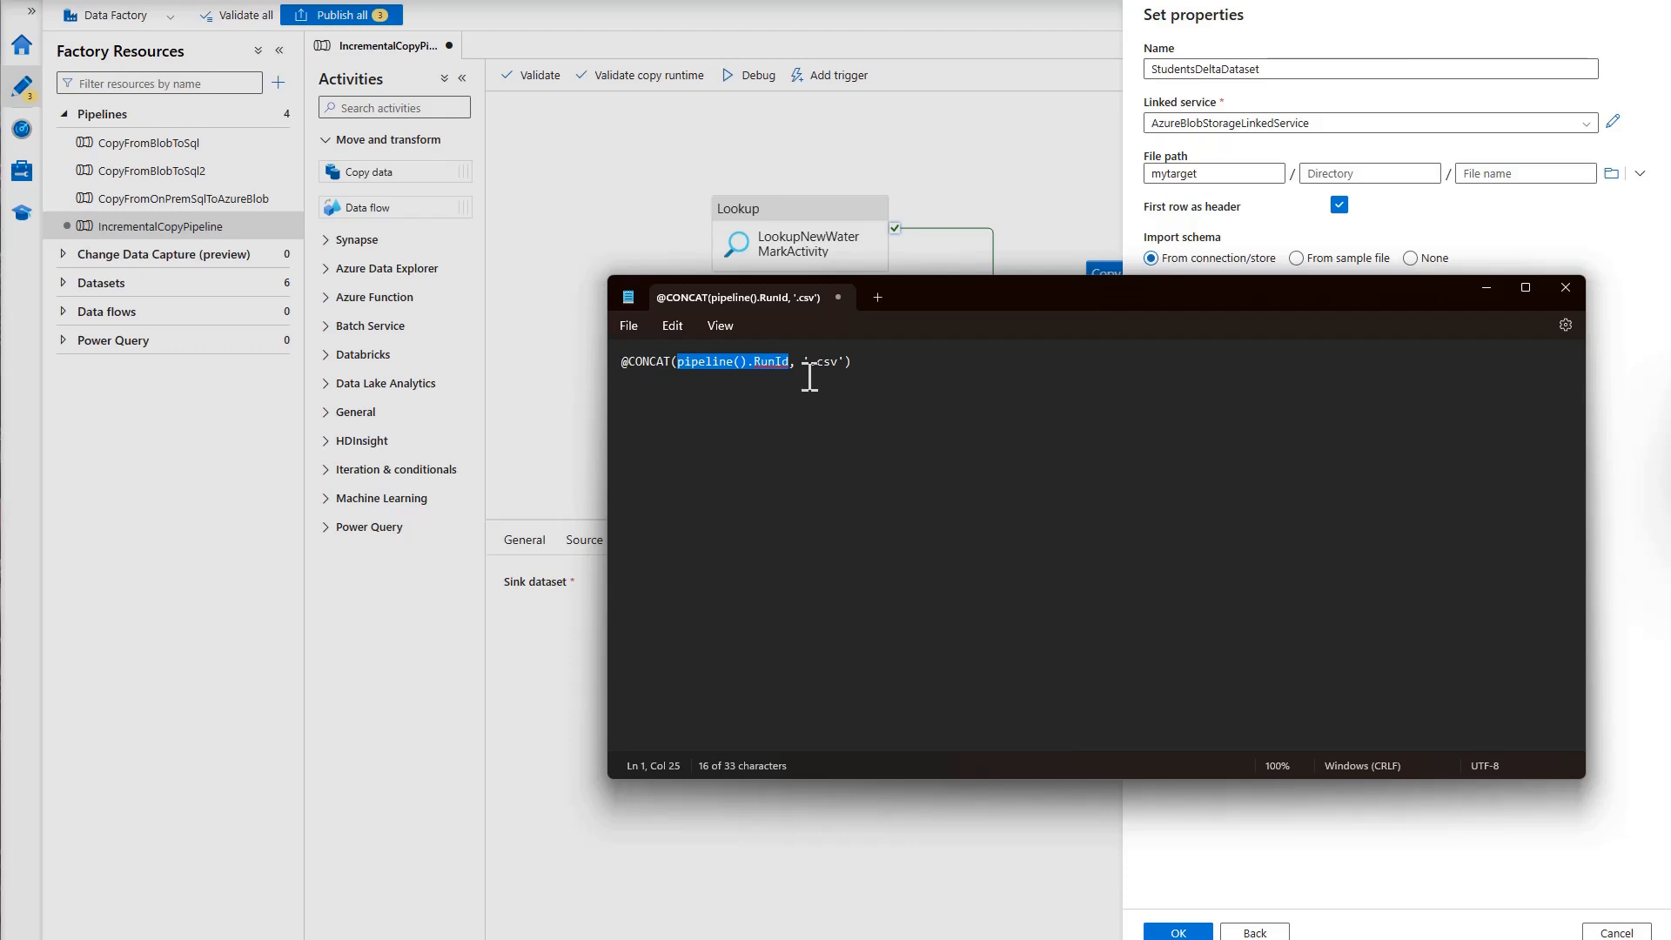
{"action": "left_click_drag", "start_coordinate": [803, 361], "coordinate": [829, 359]}
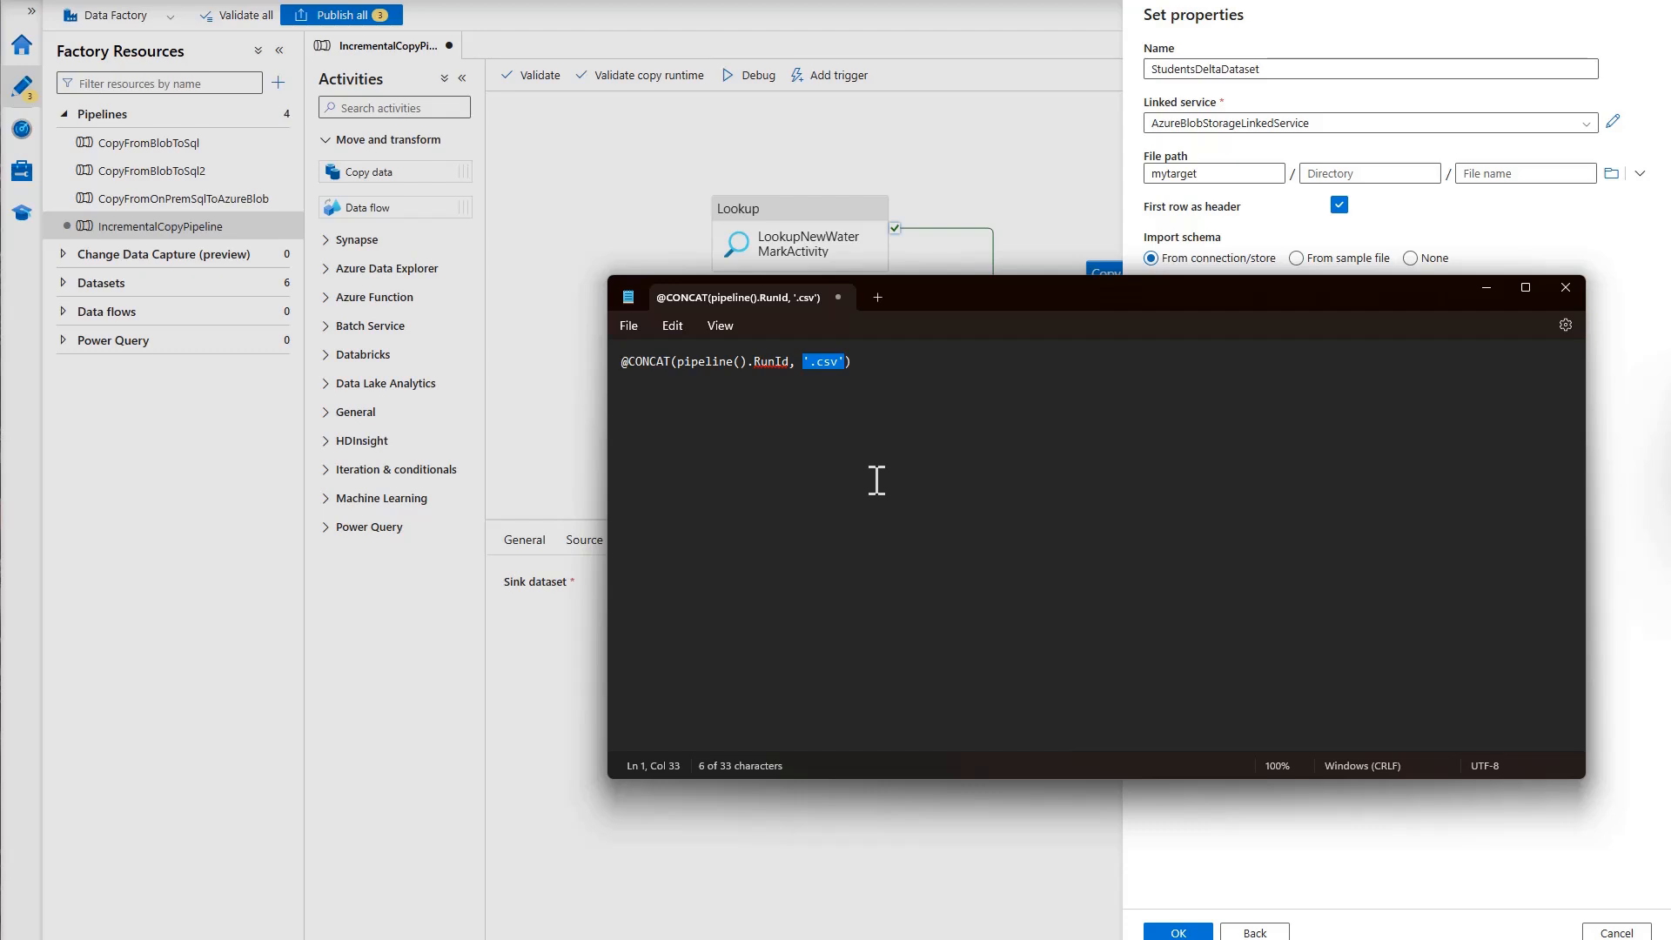
{"action": "left_click", "coordinate": [861, 361]}
{"action": "left_click_drag", "start_coordinate": [868, 361], "coordinate": [629, 367]}
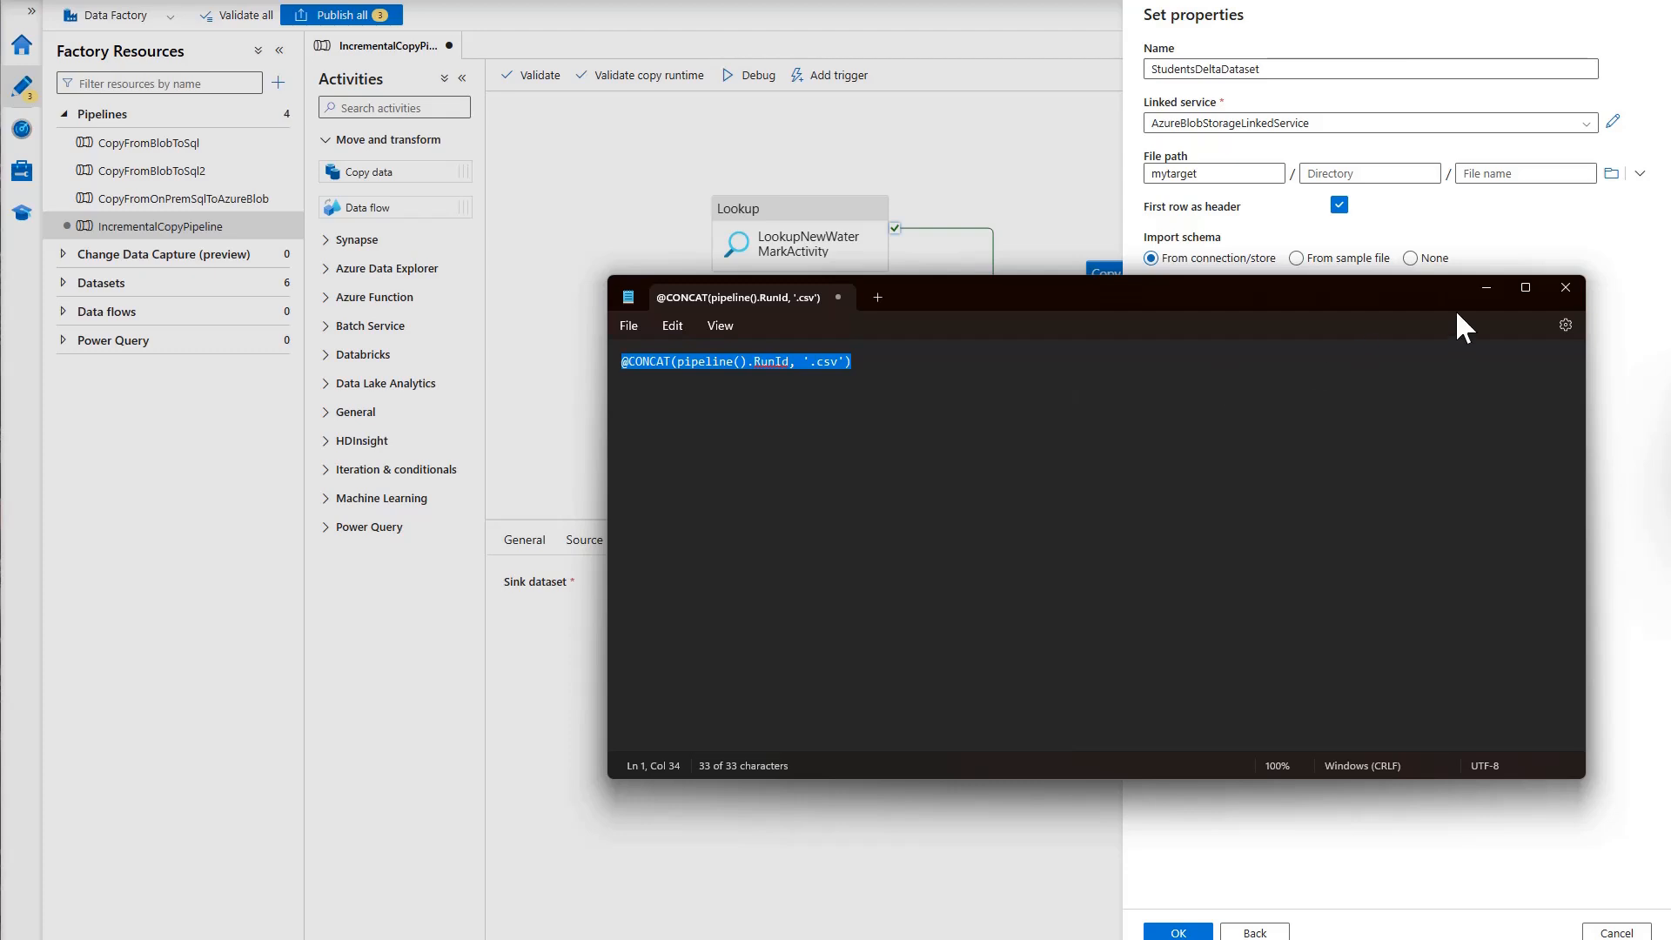
{"action": "left_click", "coordinate": [1486, 288]}
{"action": "left_click", "coordinate": [1486, 288]}
{"action": "left_click", "coordinate": [1480, 173]}
{"action": "type", "text": "@CONCAT(pipeline().RunId, '.csv')"}
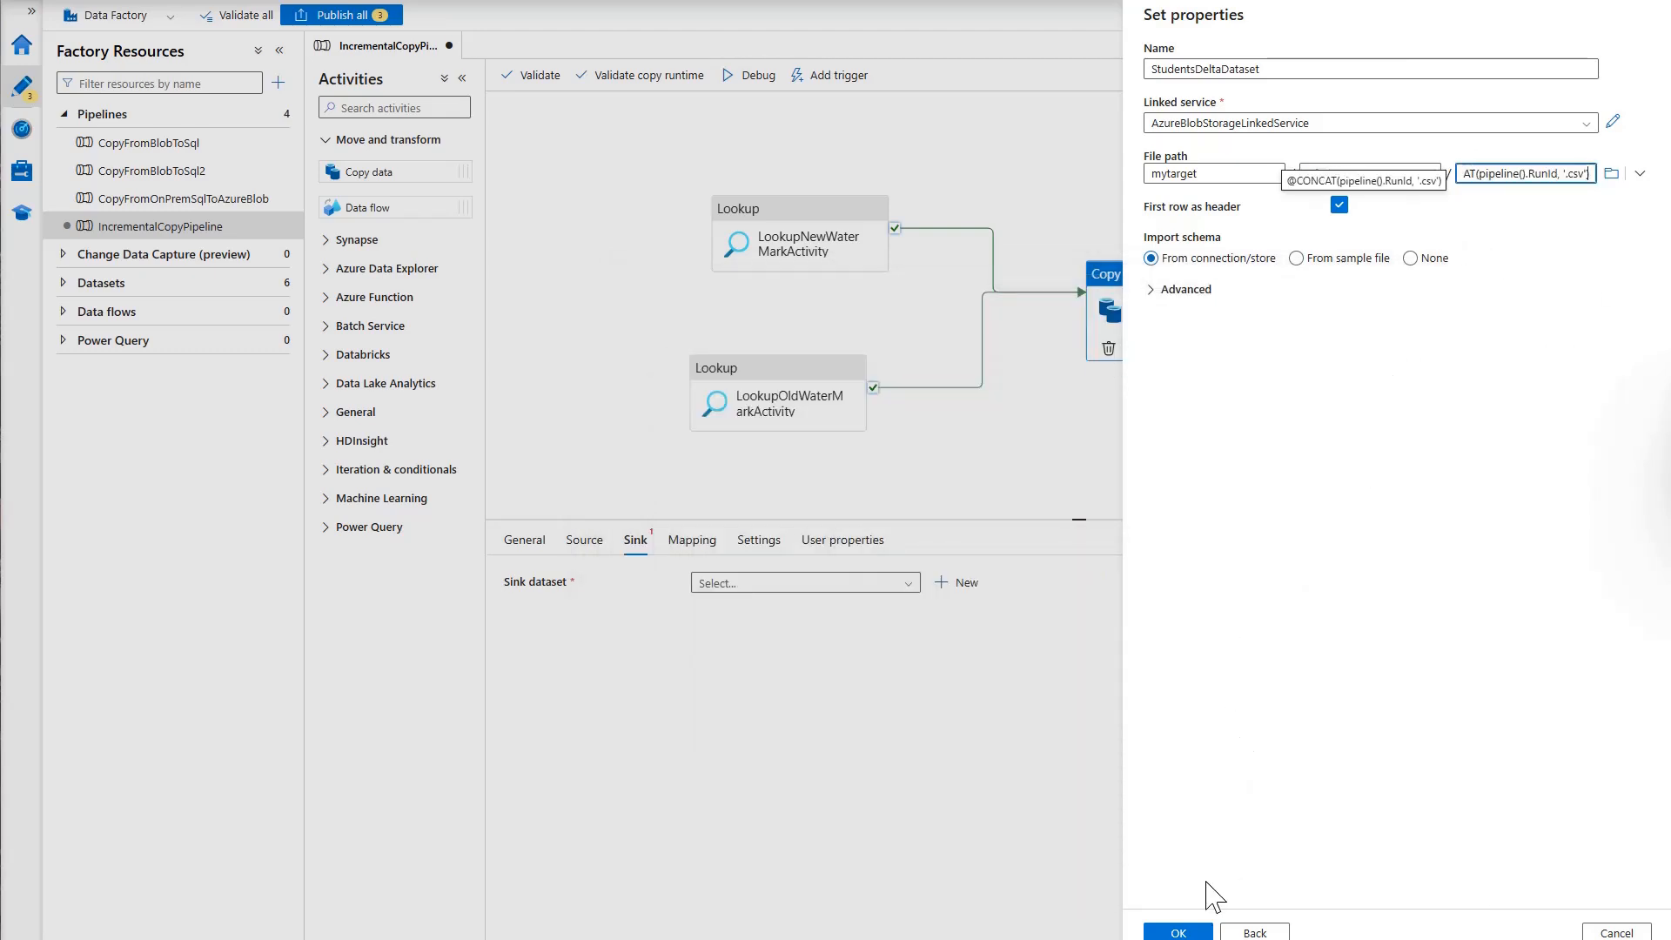
- Set the schema import to None and create the sink dataset
{"action": "left_click", "coordinate": [1178, 933]}
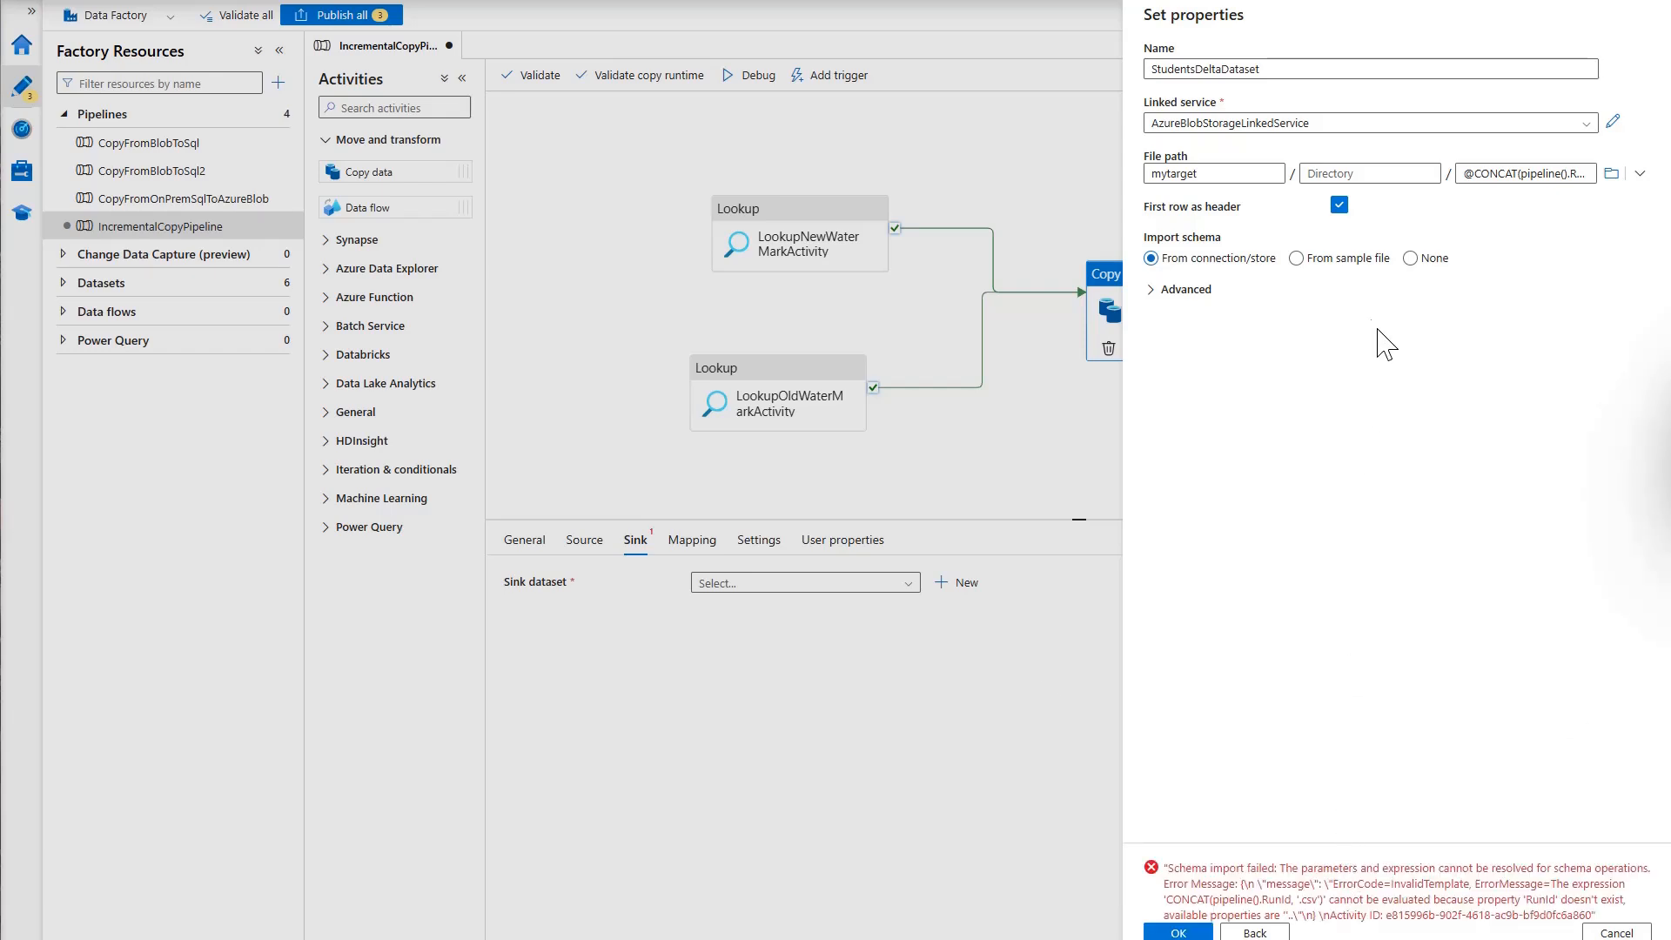
{"action": "left_click", "coordinate": [1410, 259]}
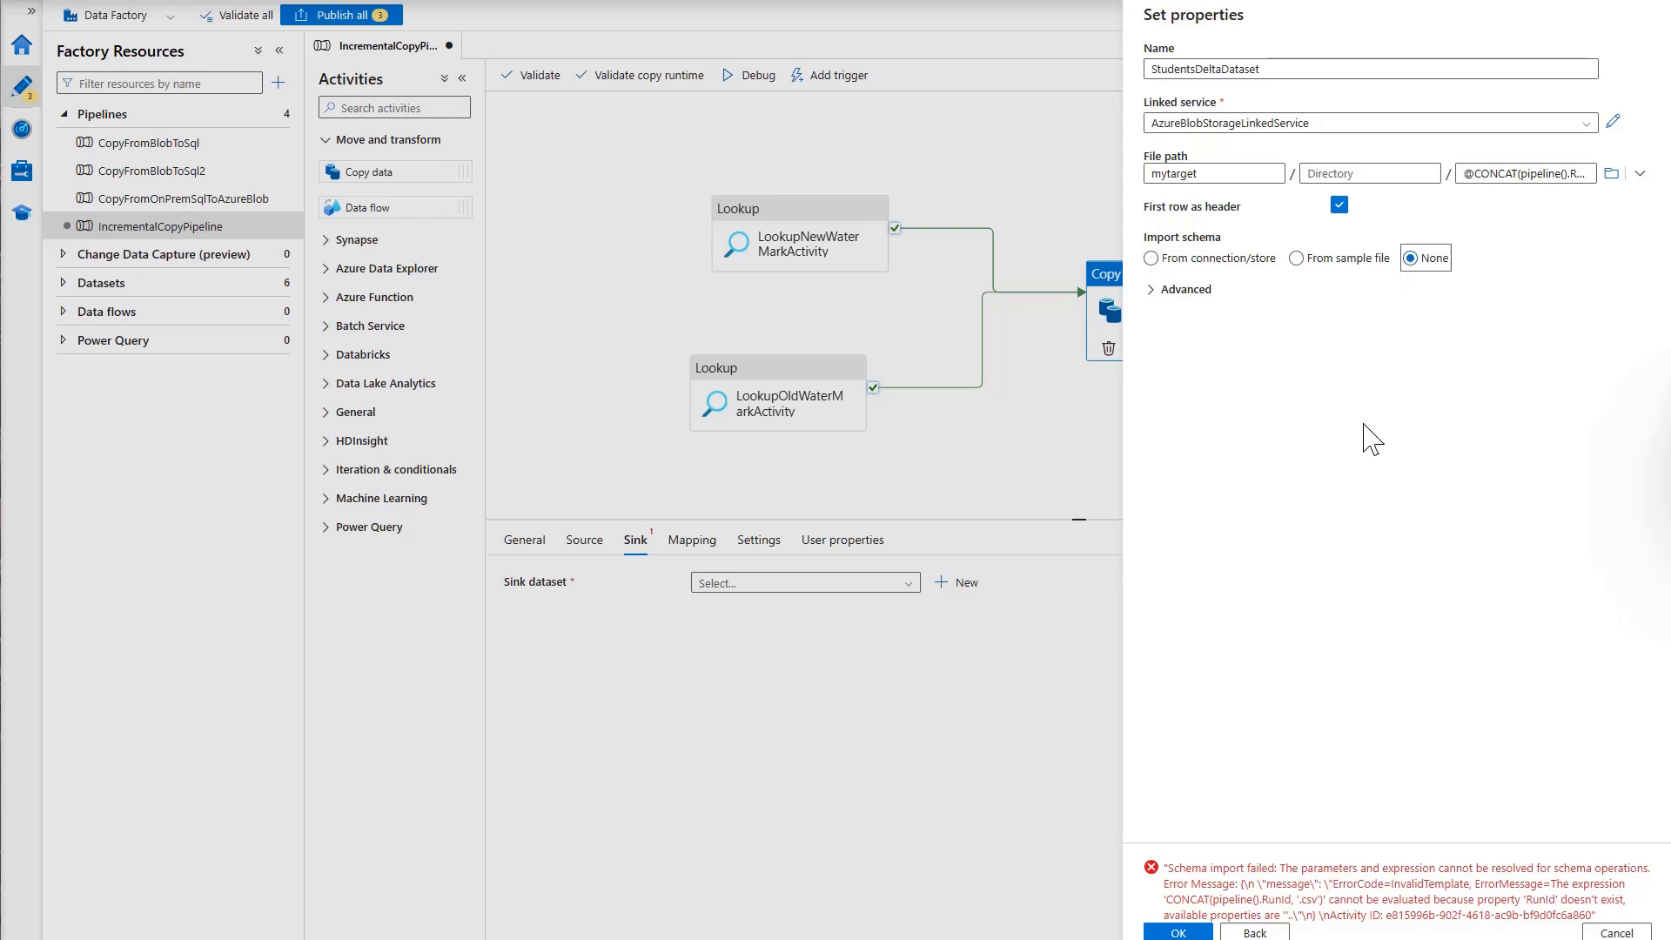
{"action": "left_click", "coordinate": [1178, 933]}
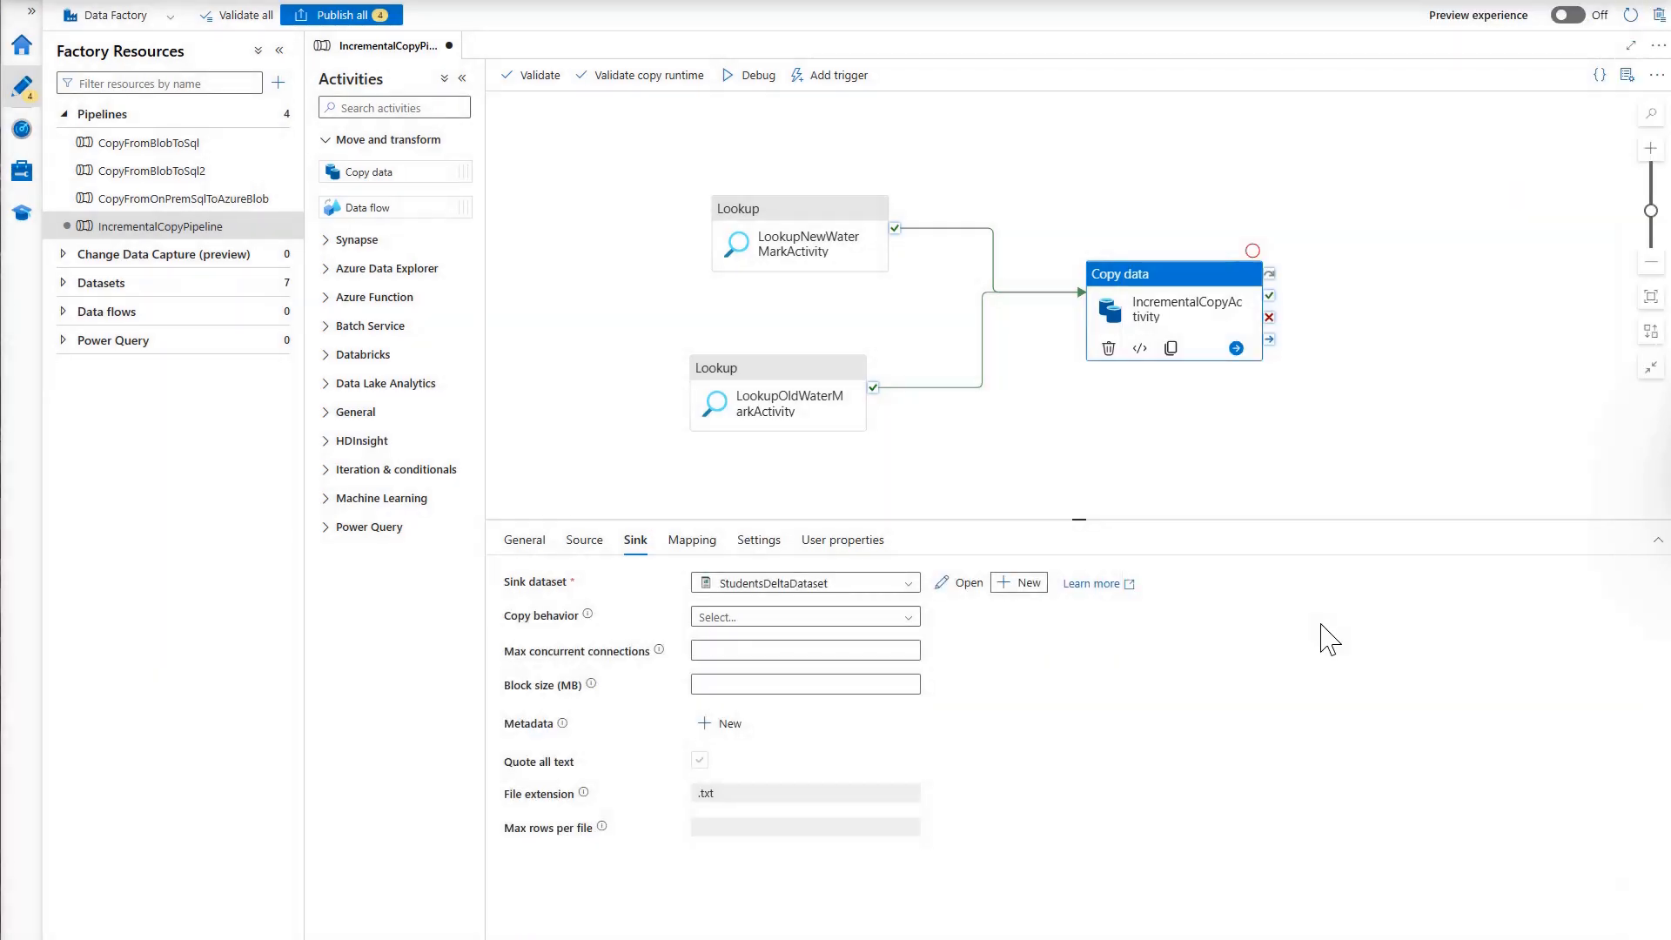
- Set the copy behavior of the copy activity's sink to Preserve hierarchy
{"action": "left_click", "coordinate": [916, 618]}
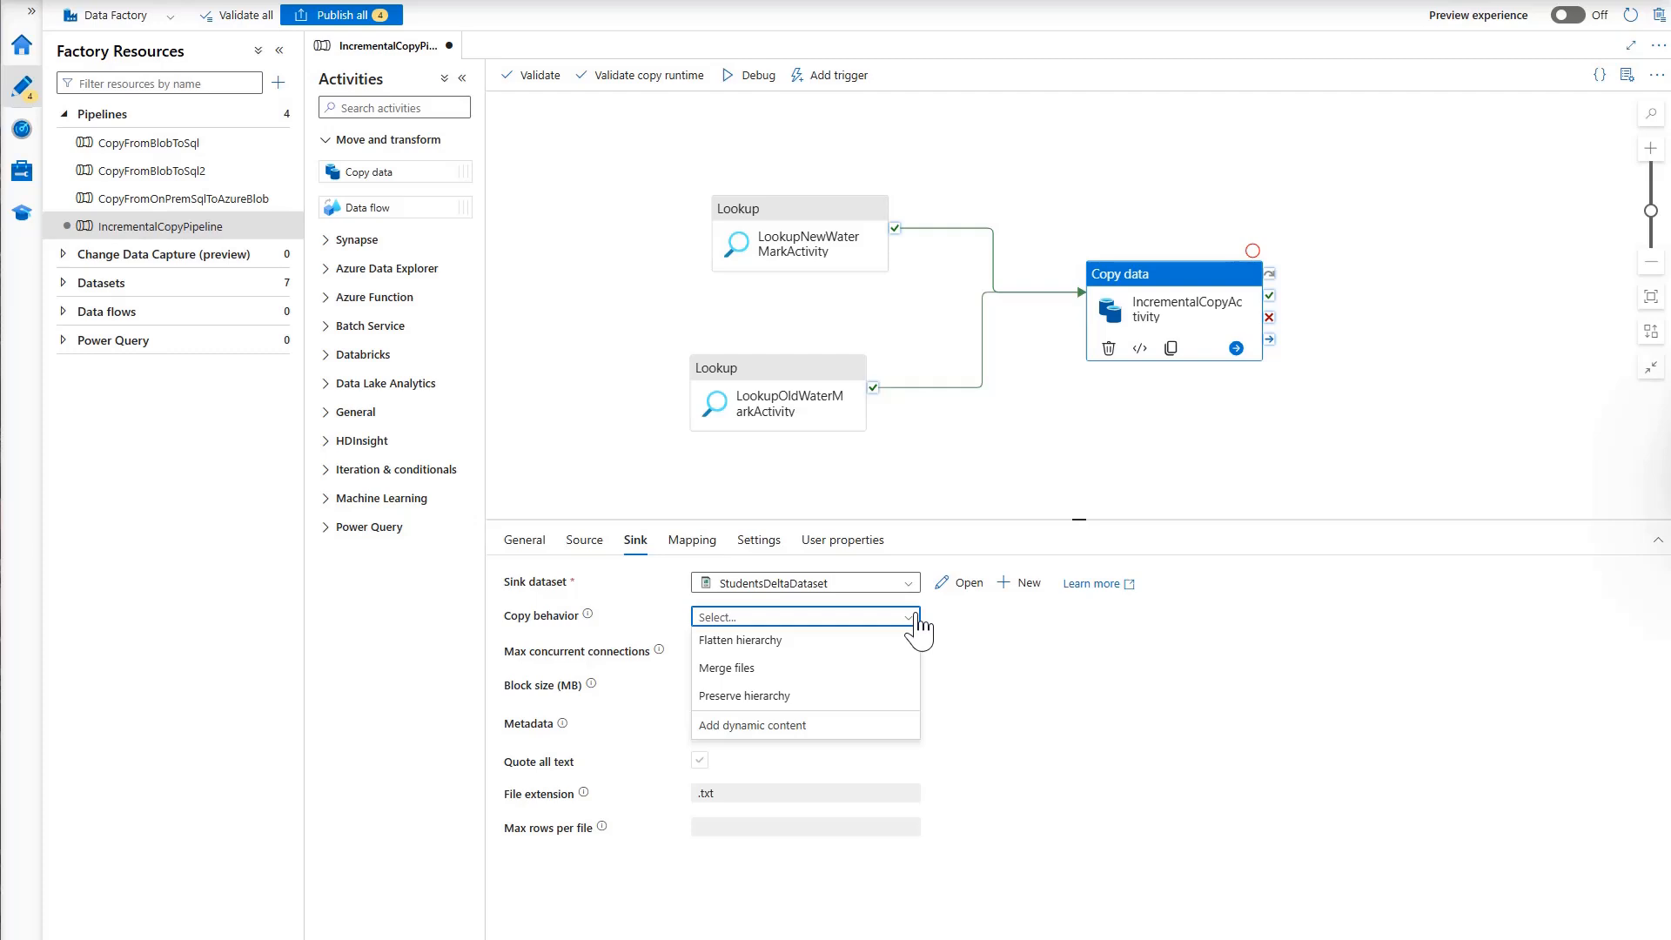
{"action": "left_click", "coordinate": [897, 695]}
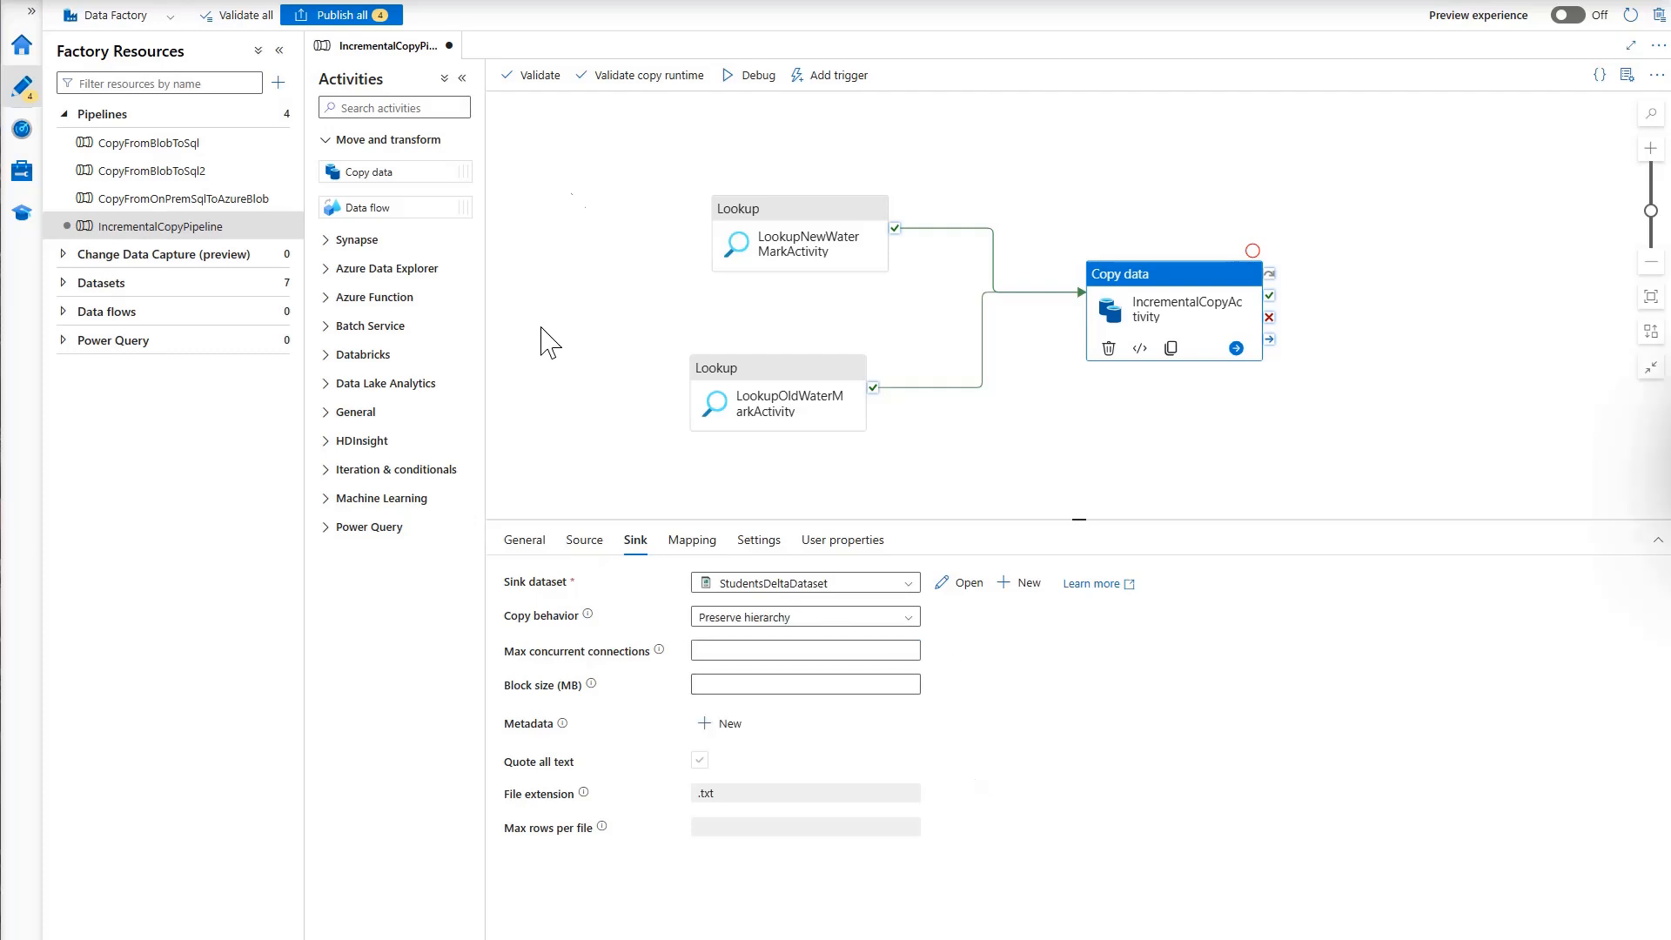
- Validate IncrementalCopyPipeline and publish all pending pipeline and dataset changes
{"action": "left_click", "coordinate": [537, 85]}
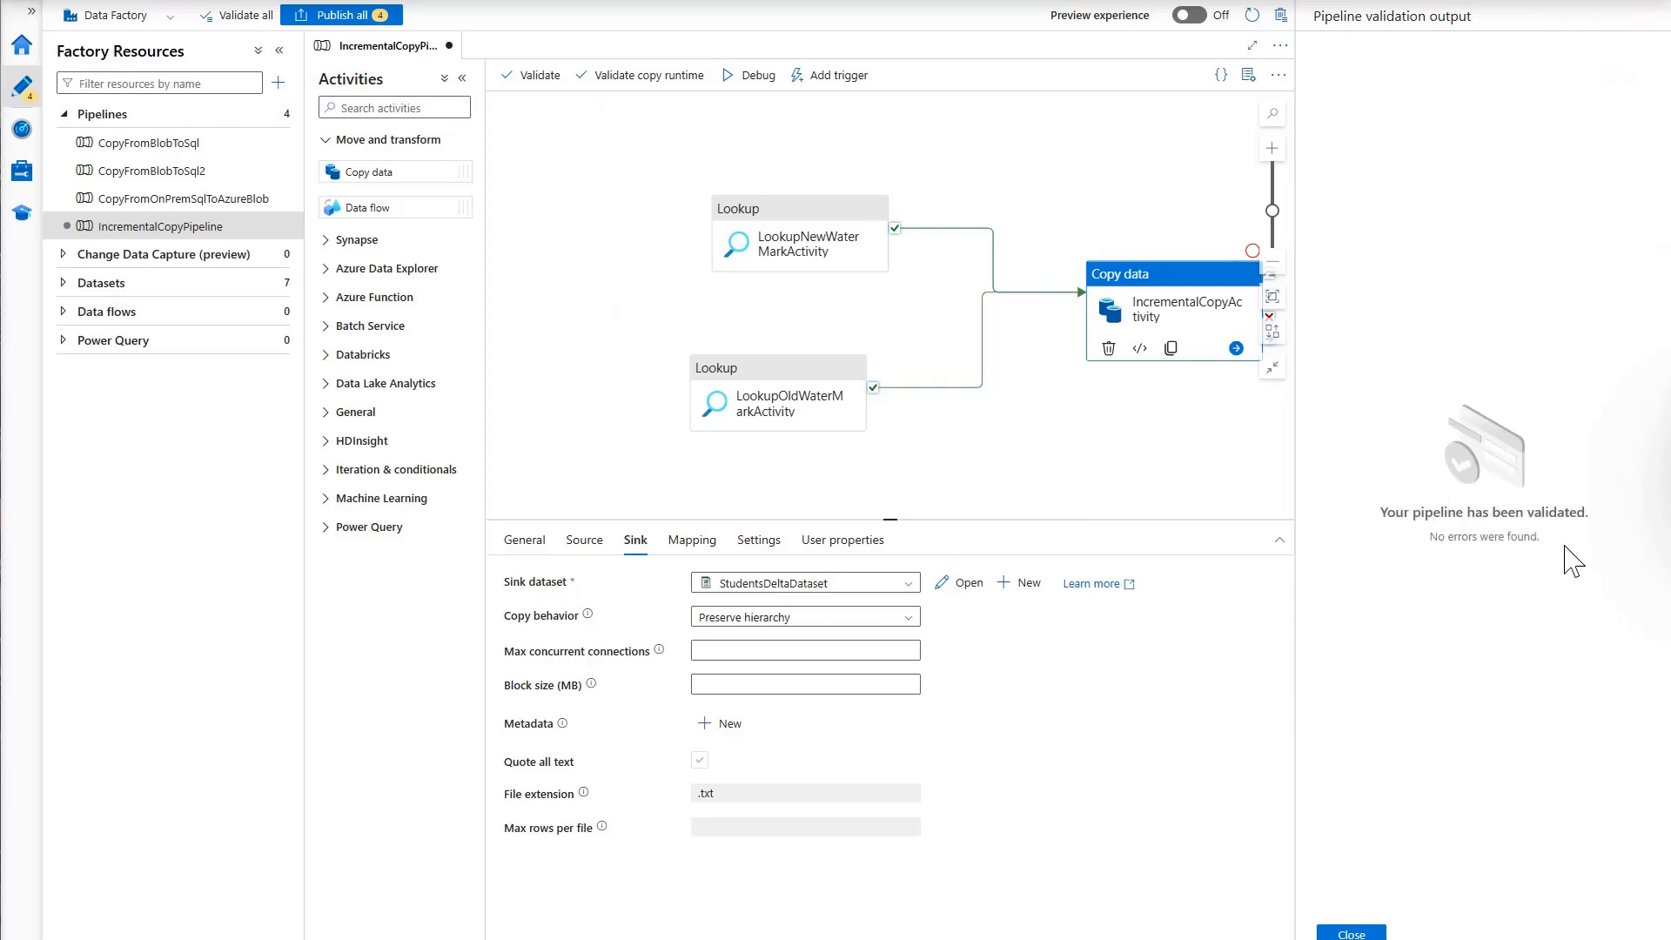
{"action": "left_click", "coordinate": [1351, 933]}
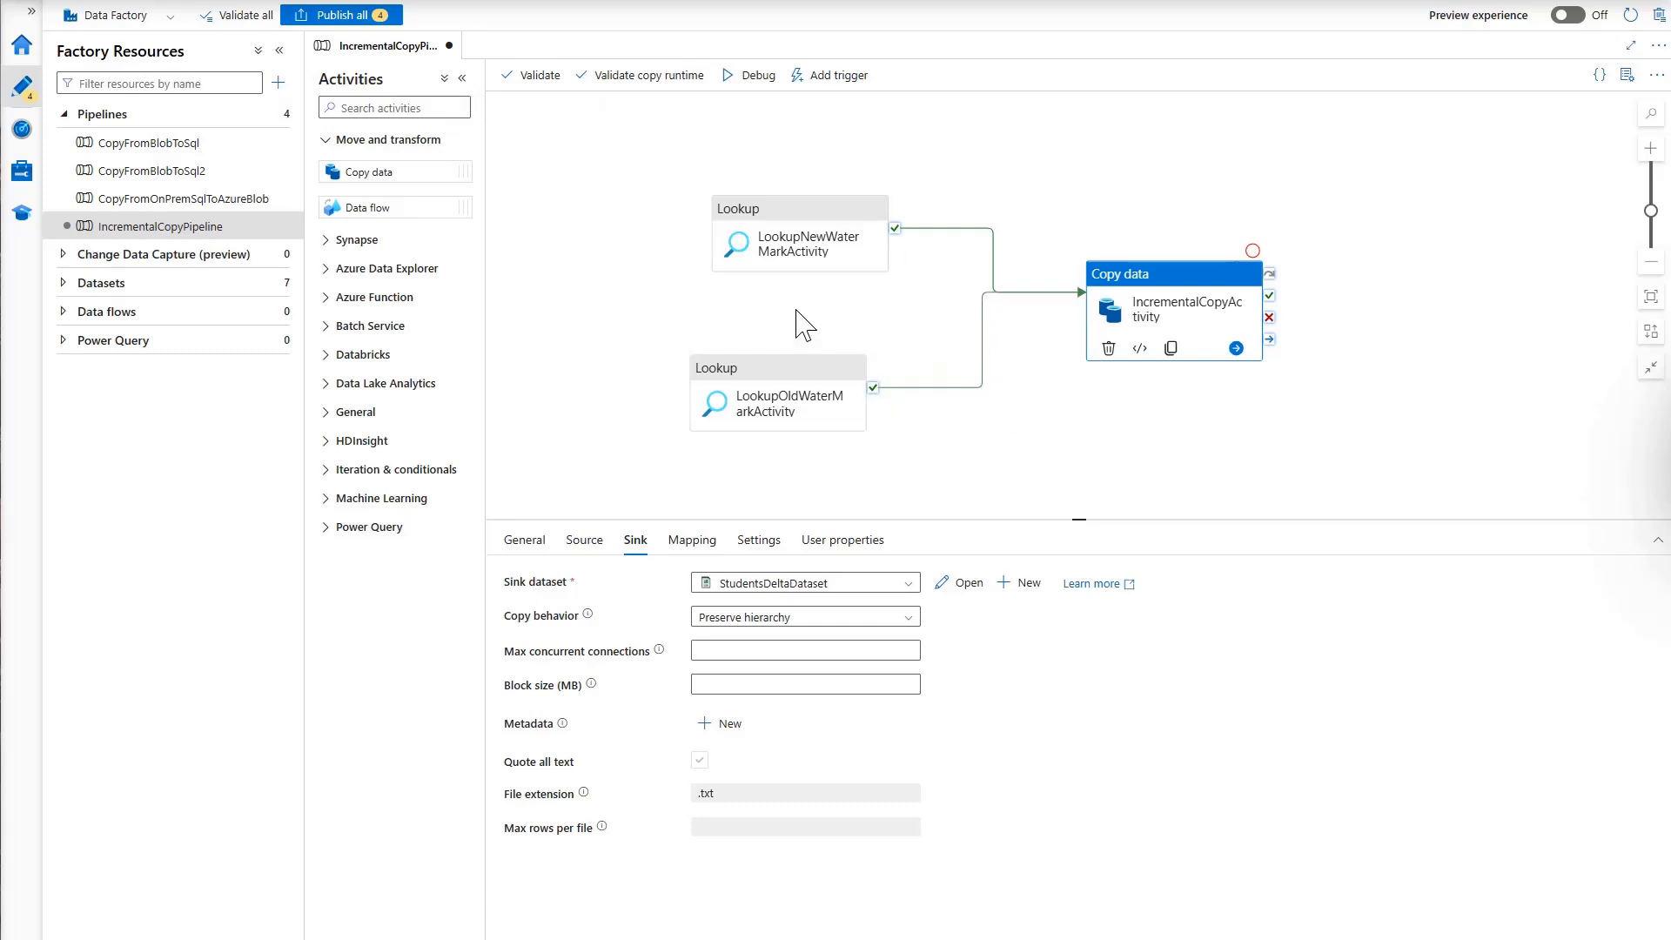
{"action": "left_click", "coordinate": [348, 17]}
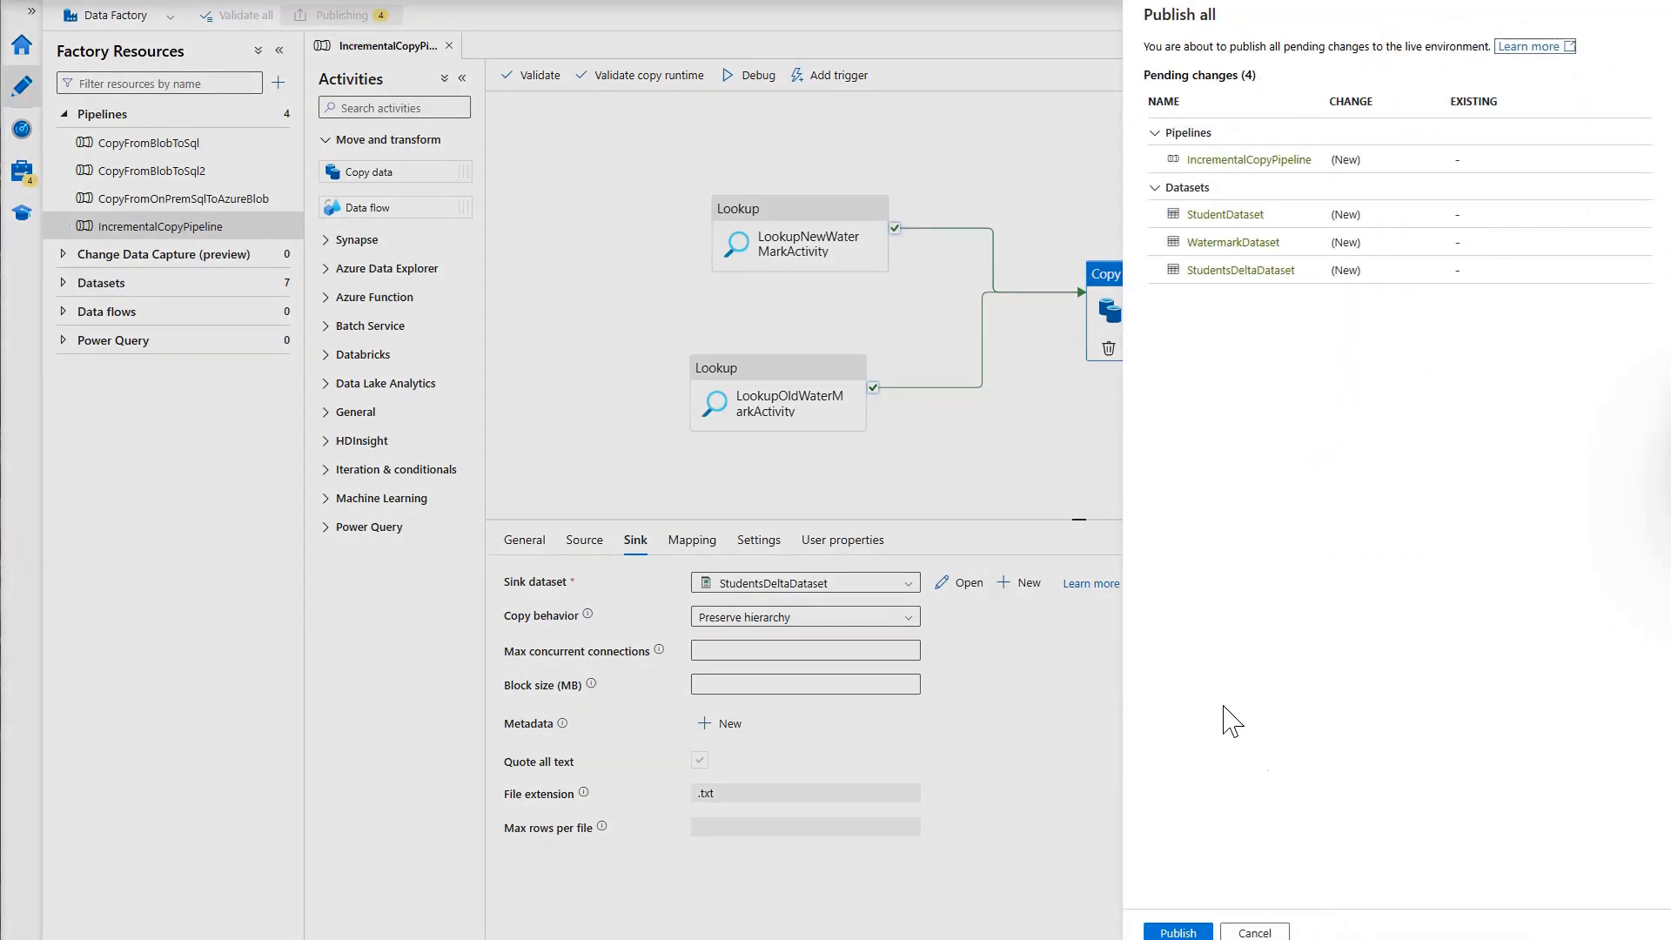
{"action": "left_click", "coordinate": [1178, 933]}
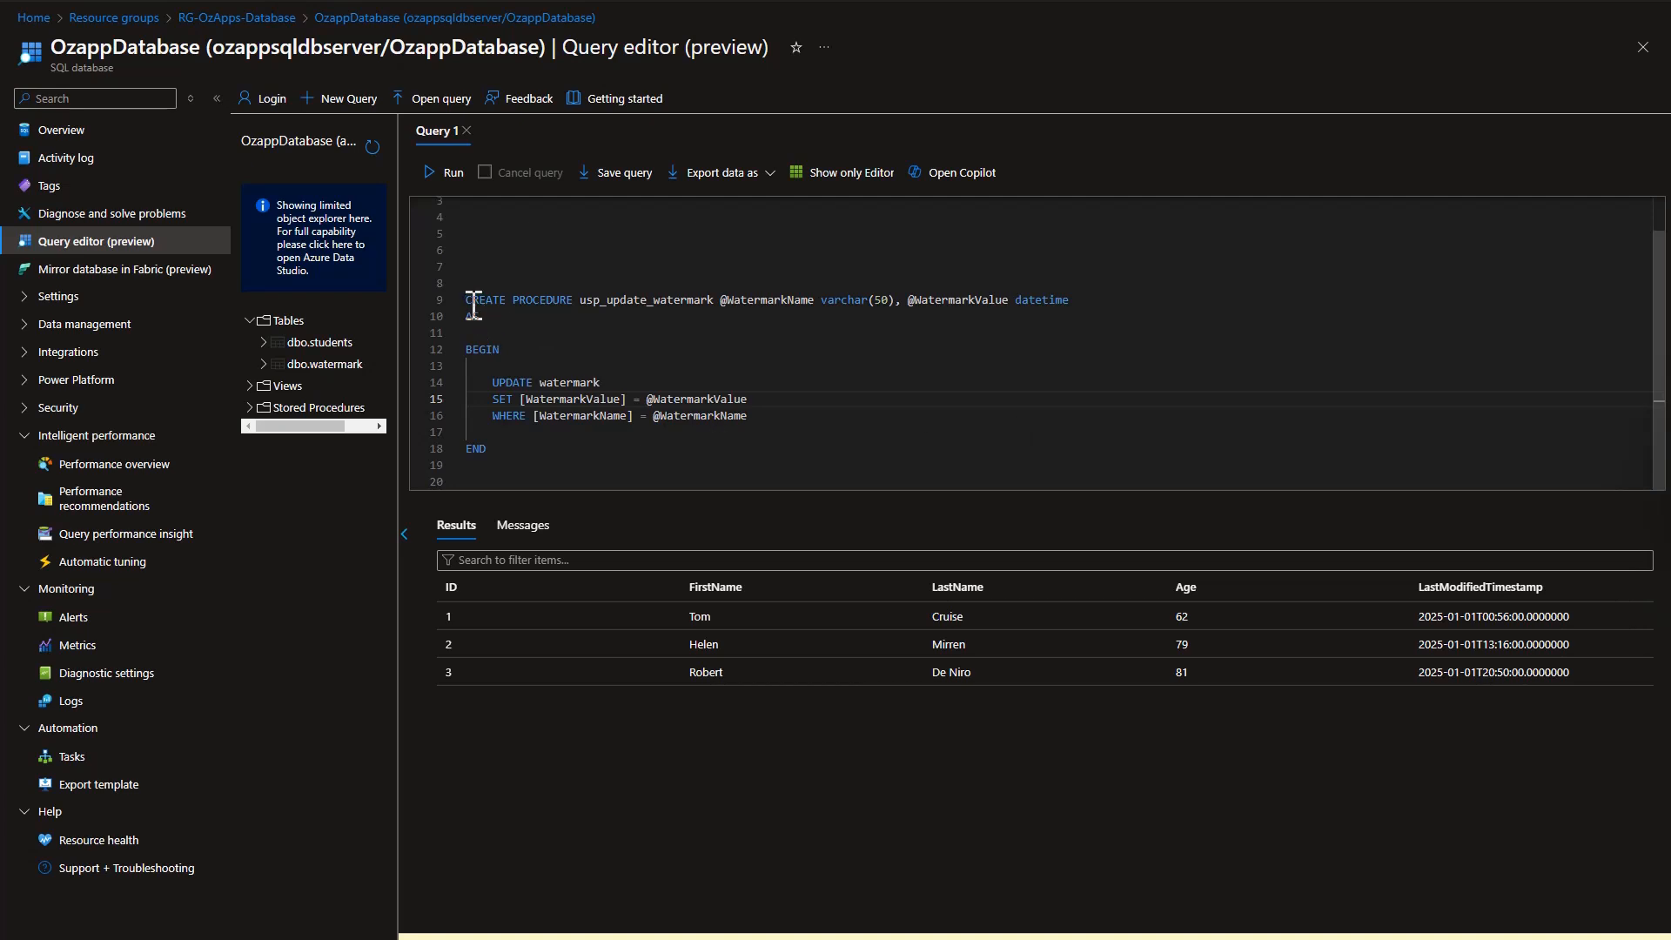
- Switch to the Azure SQL query editor, review the CREATE PROCEDURE usp_update_watermark script that updates the watermark table, and run it
{"action": "left_click_drag", "start_coordinate": [470, 300], "coordinate": [498, 450]}
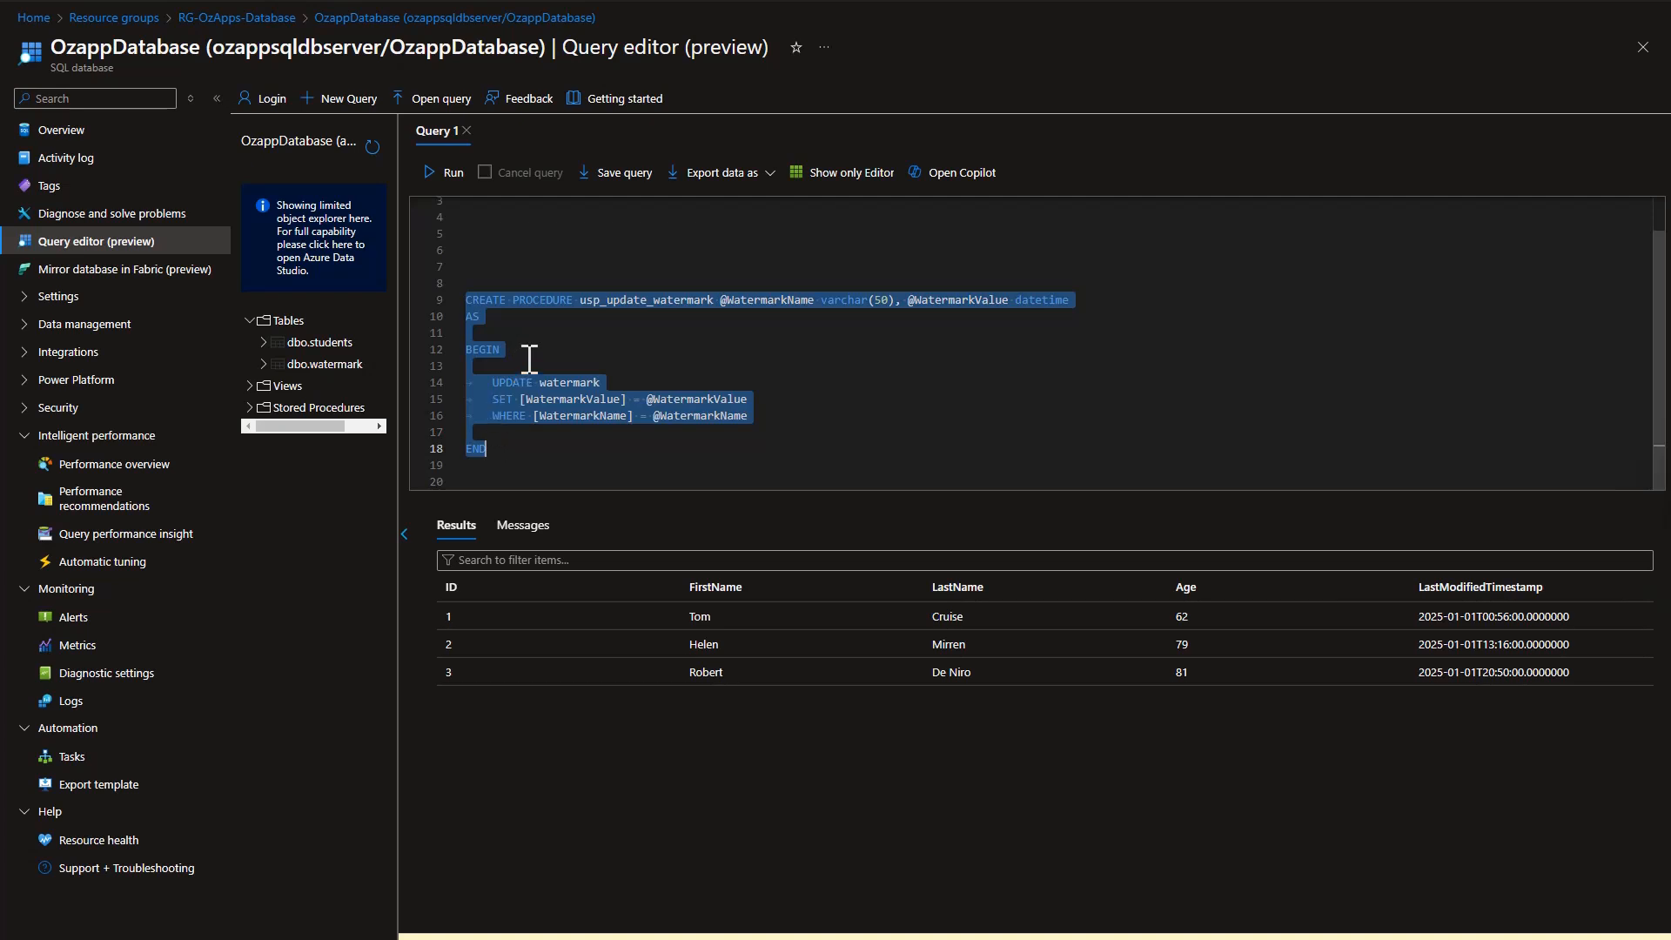
{"action": "left_click", "coordinate": [661, 339]}
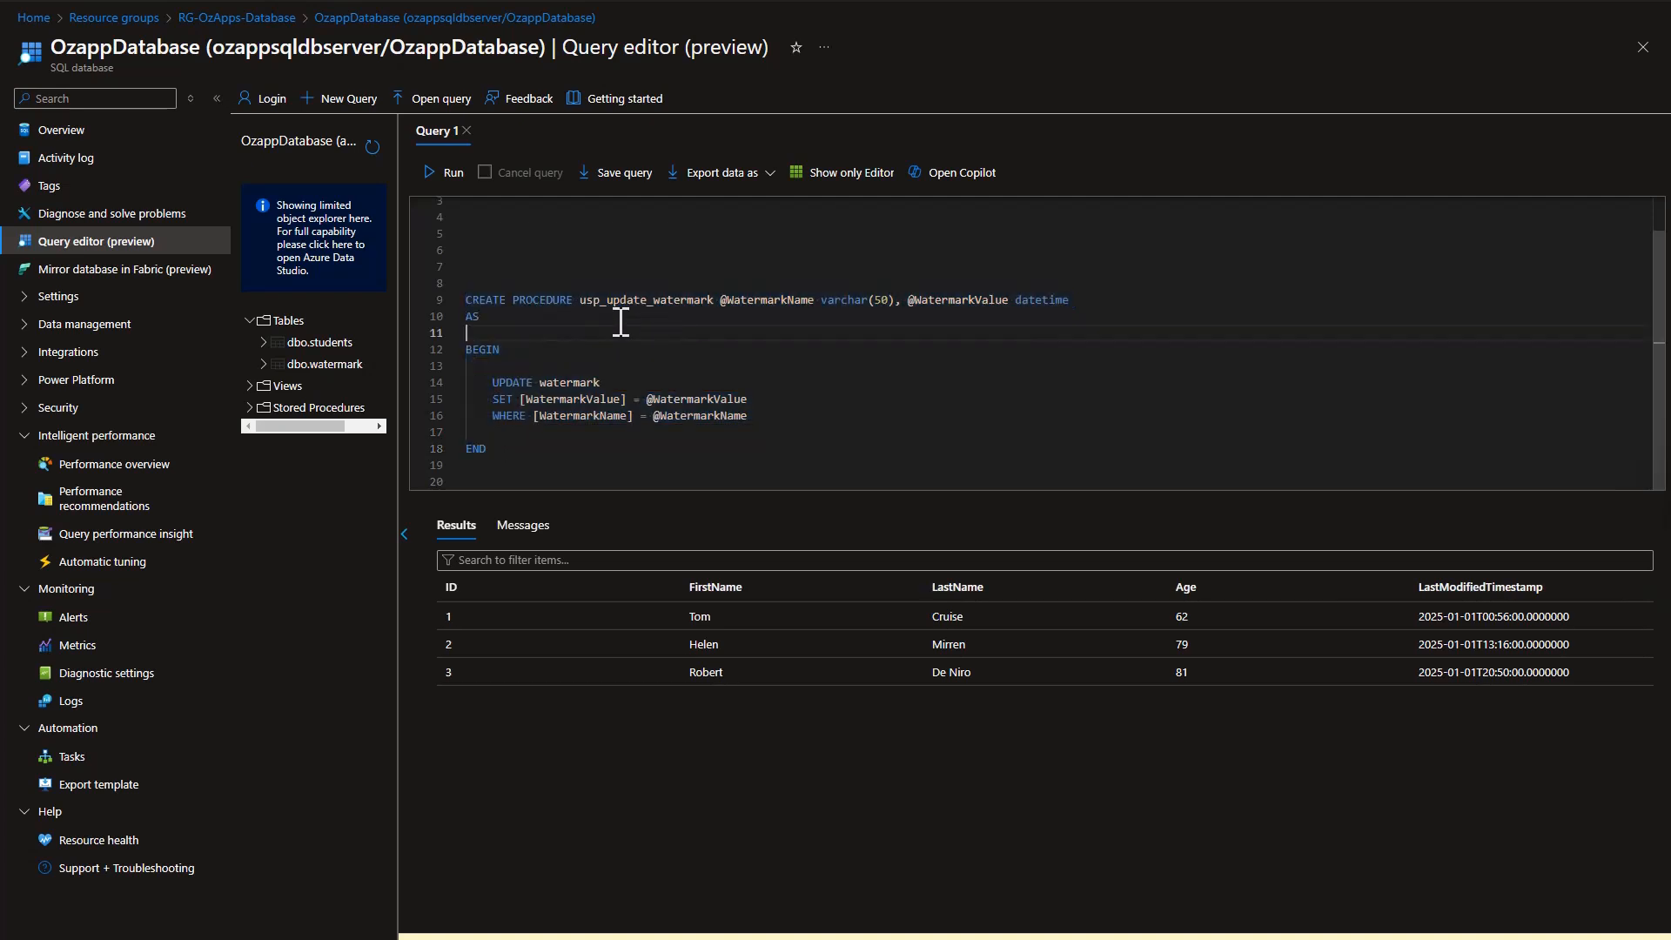
{"action": "double_click", "coordinate": [593, 301]}
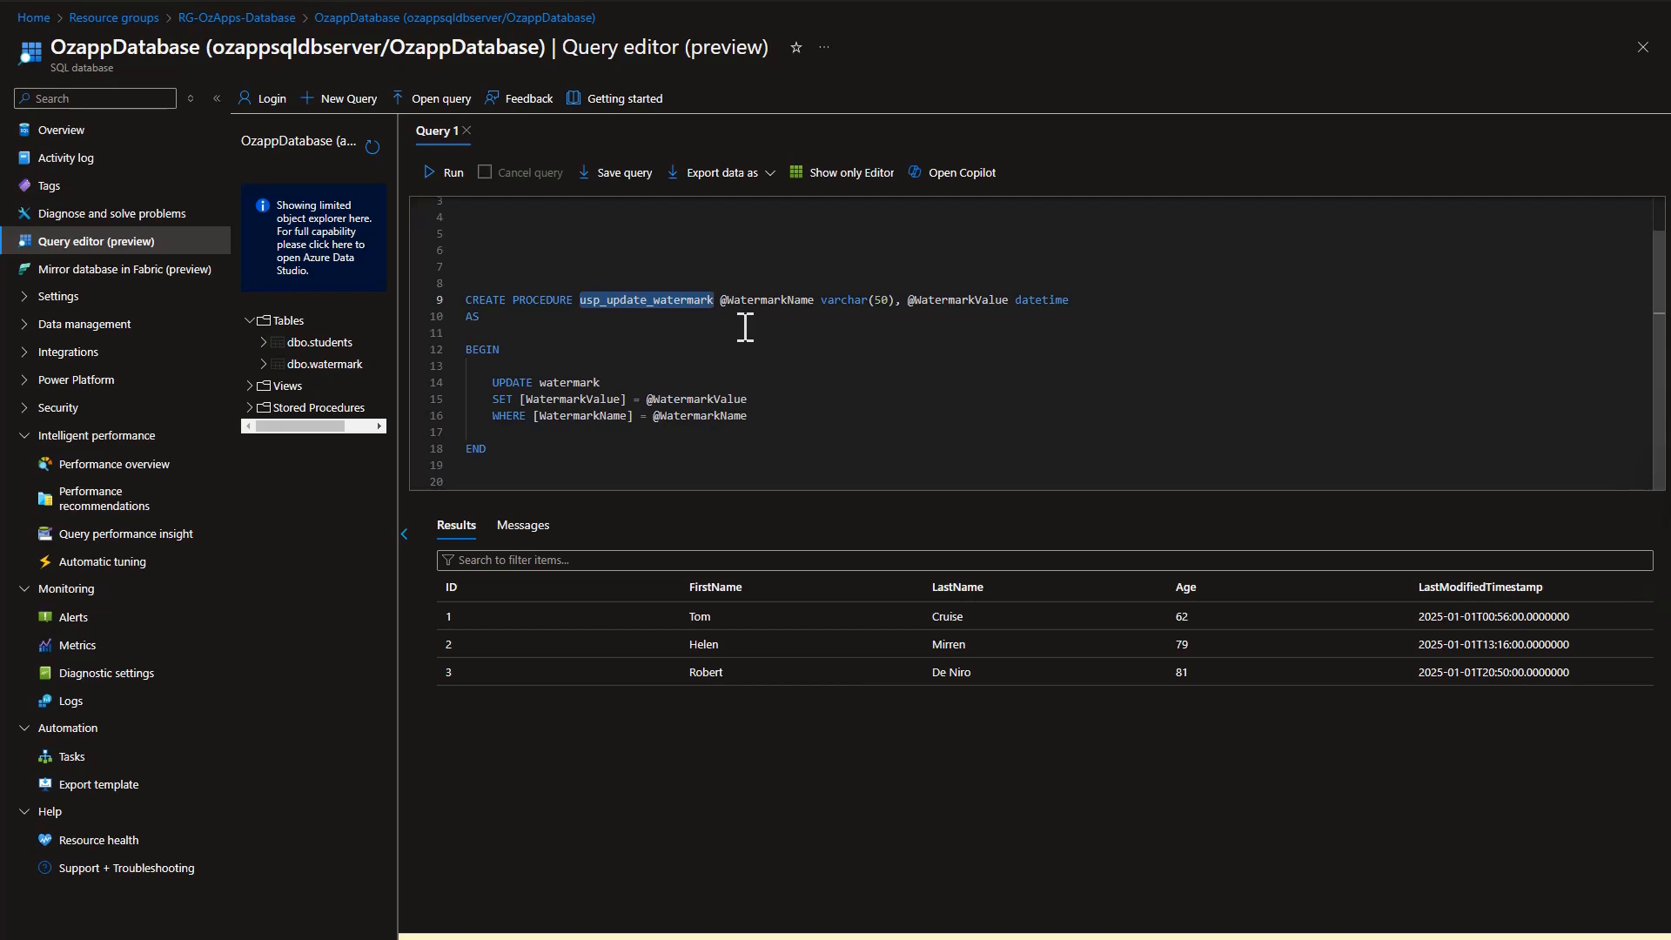
{"action": "double_click", "coordinate": [774, 300]}
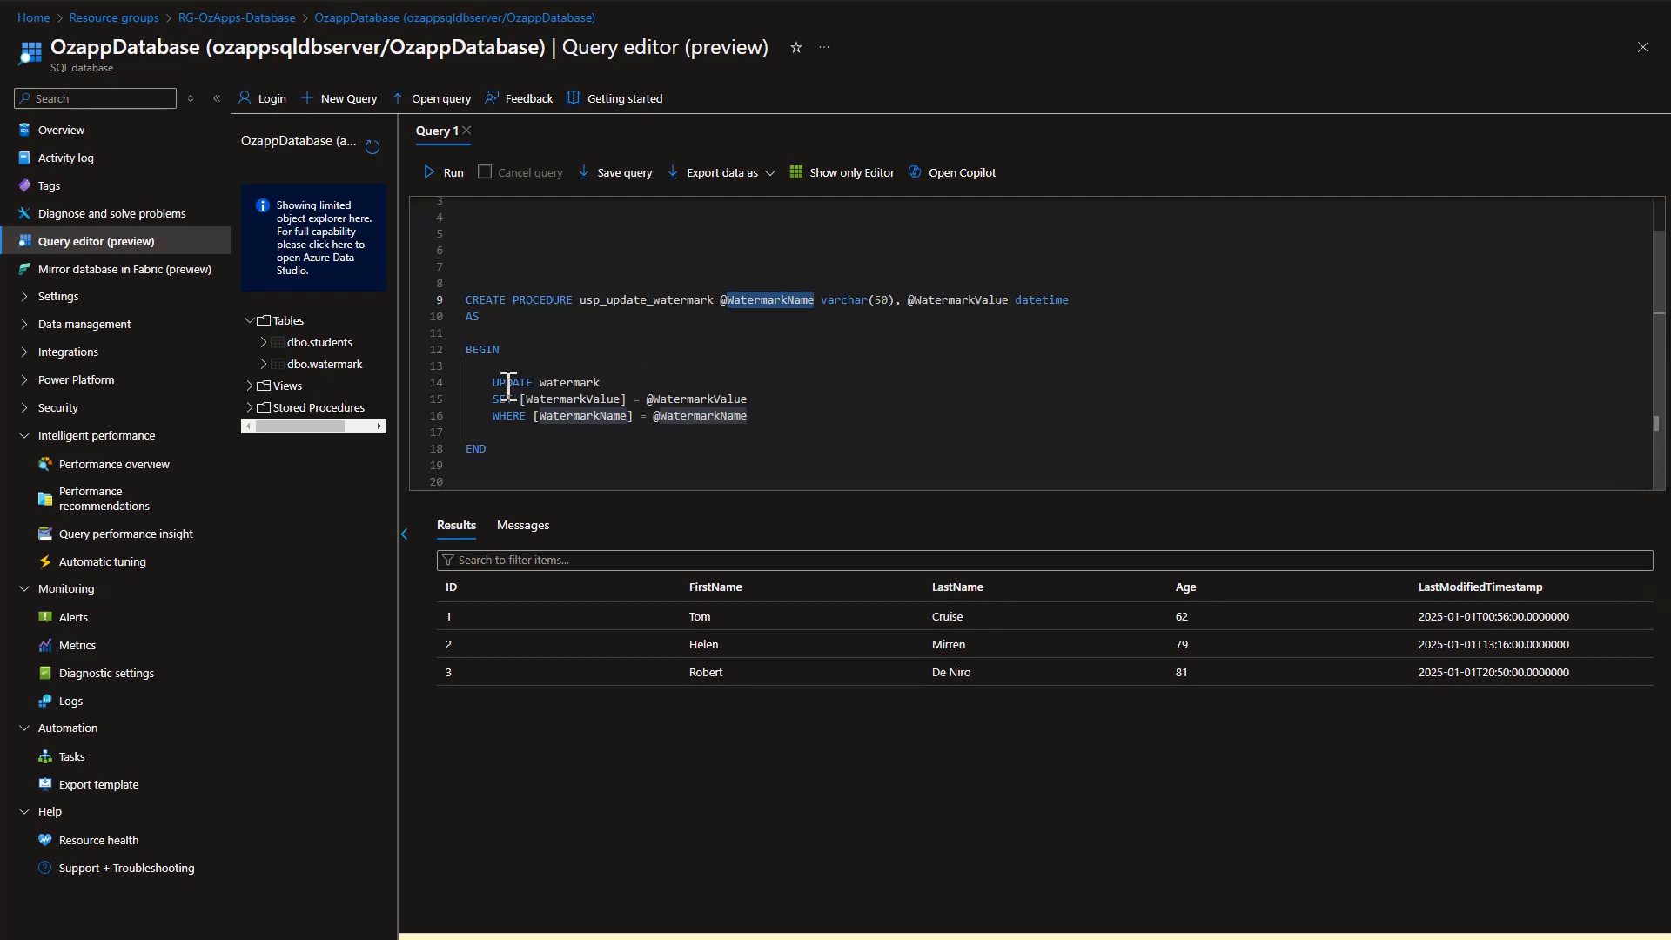
{"action": "double_click", "coordinate": [575, 383]}
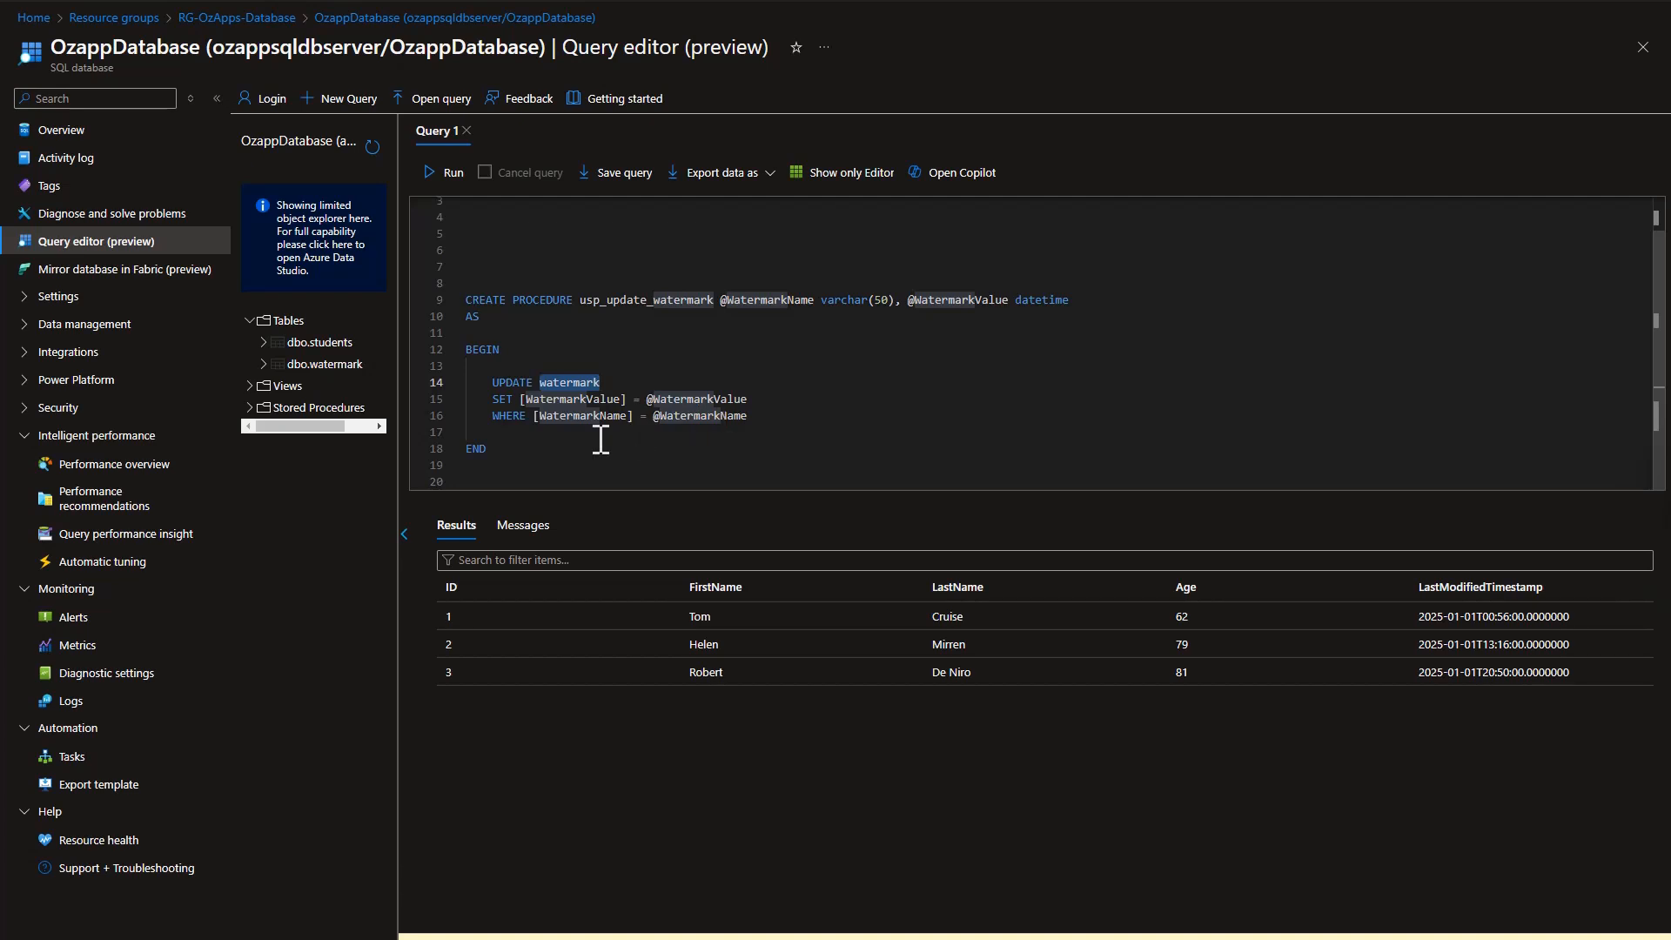
{"action": "left_click", "coordinate": [508, 462]}
{"action": "left_click", "coordinate": [447, 173]}
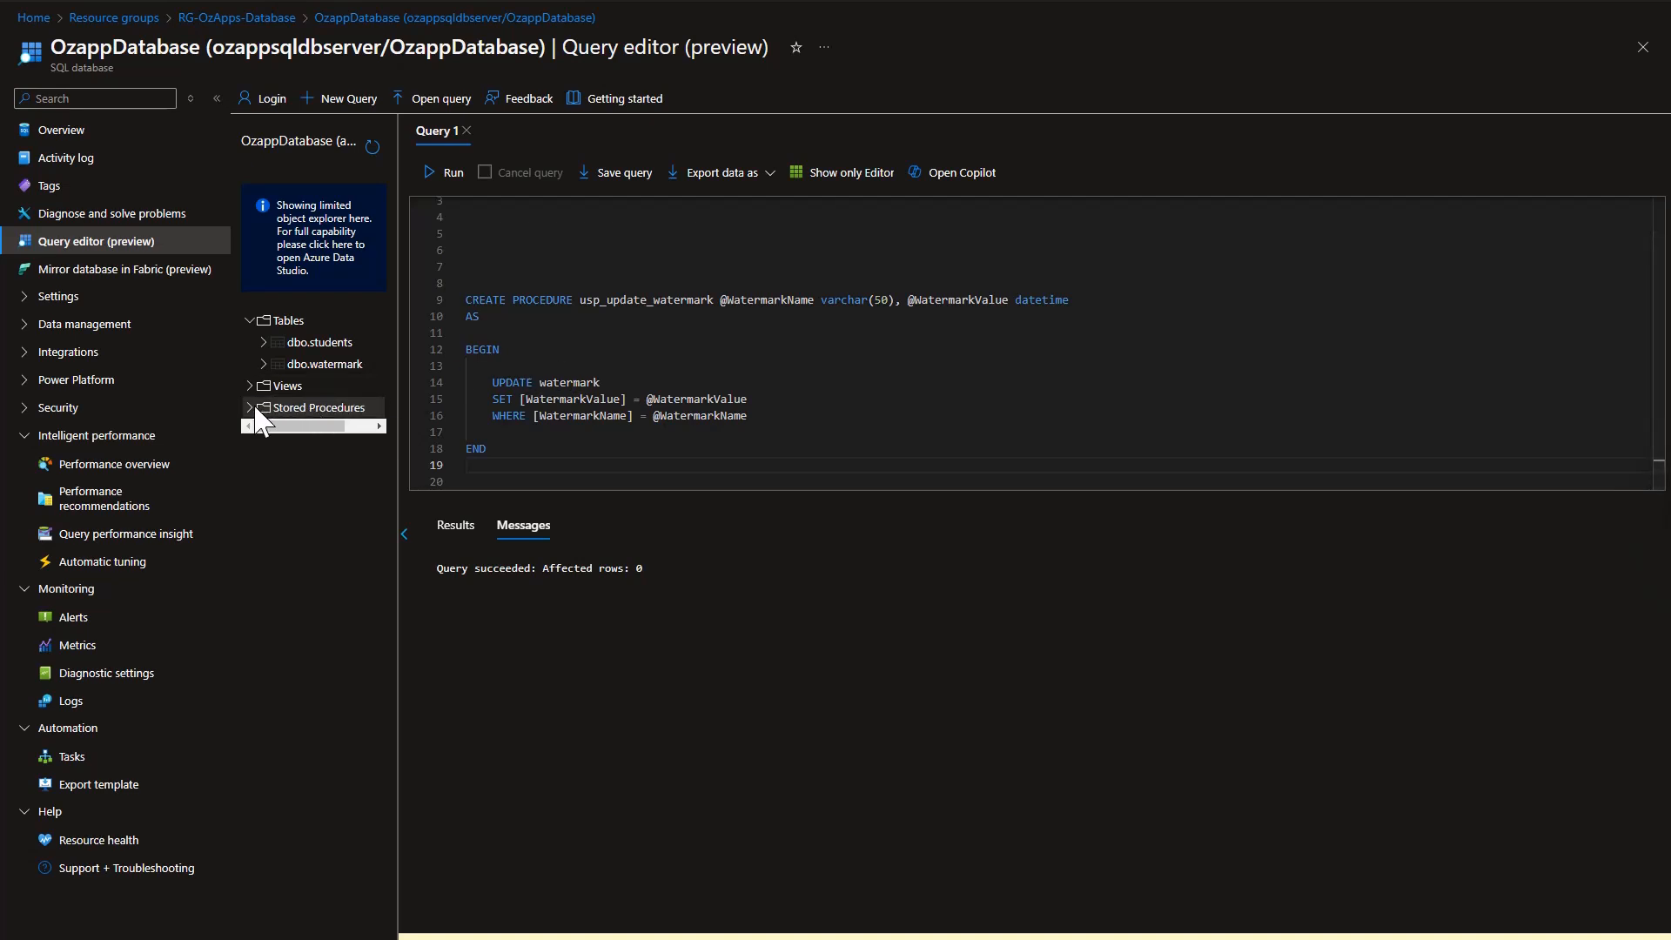
- Refresh the database's object list and check the Stored Procedures folder for usp_update_watermark
{"action": "left_click", "coordinate": [372, 147]}
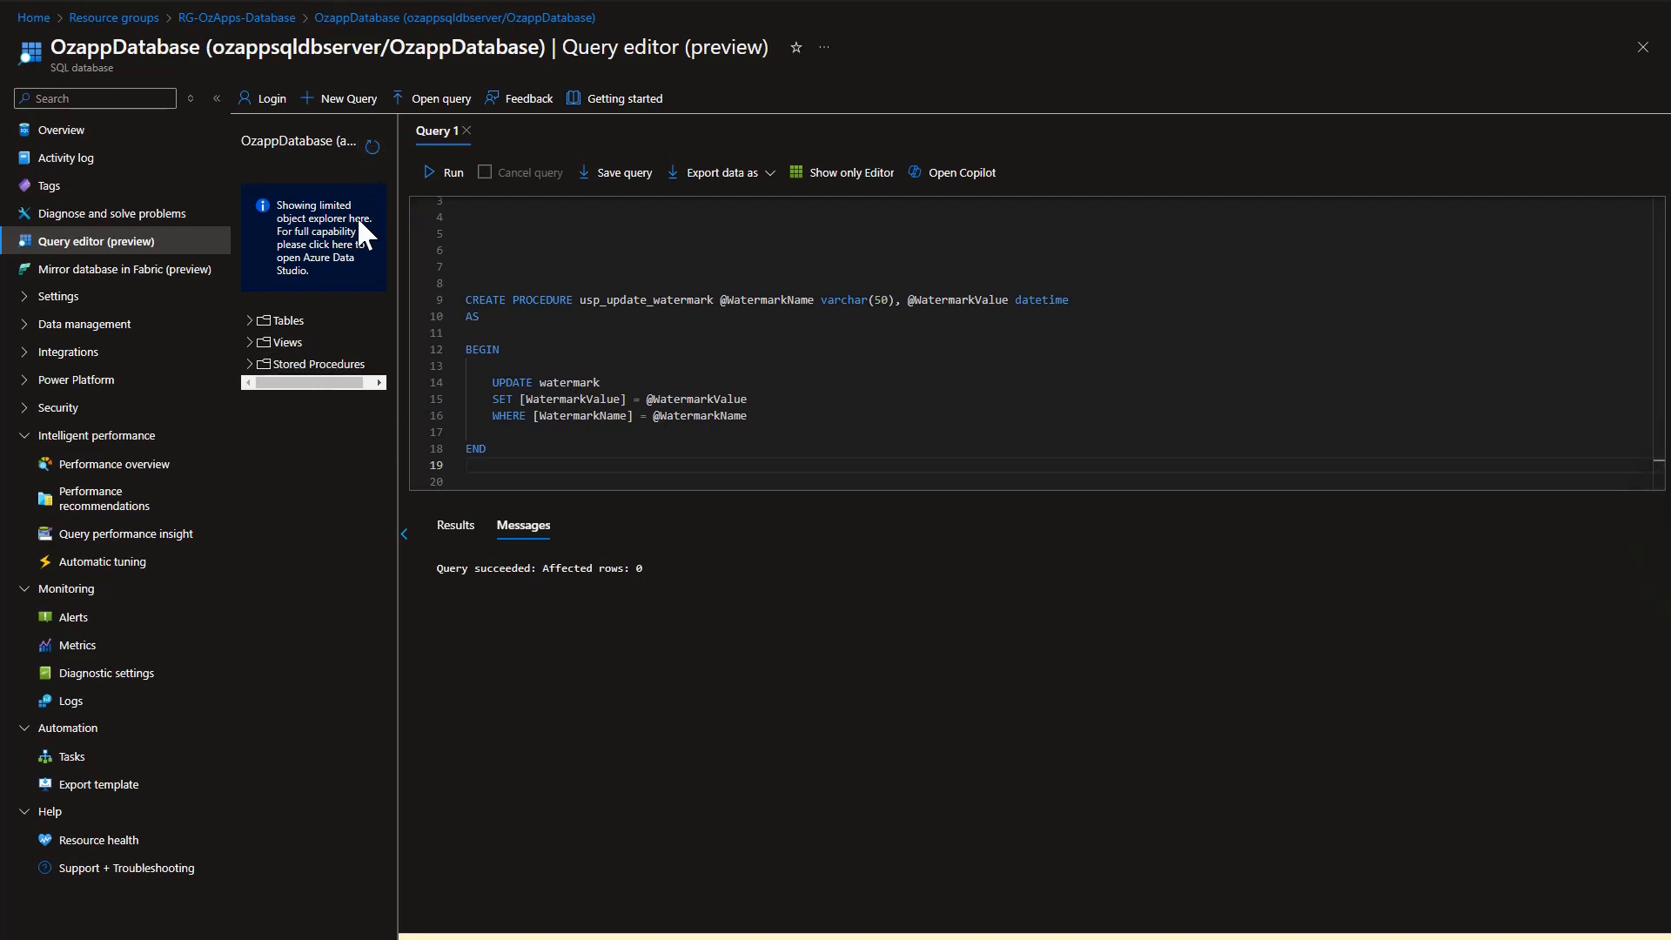
{"action": "left_click", "coordinate": [251, 365]}
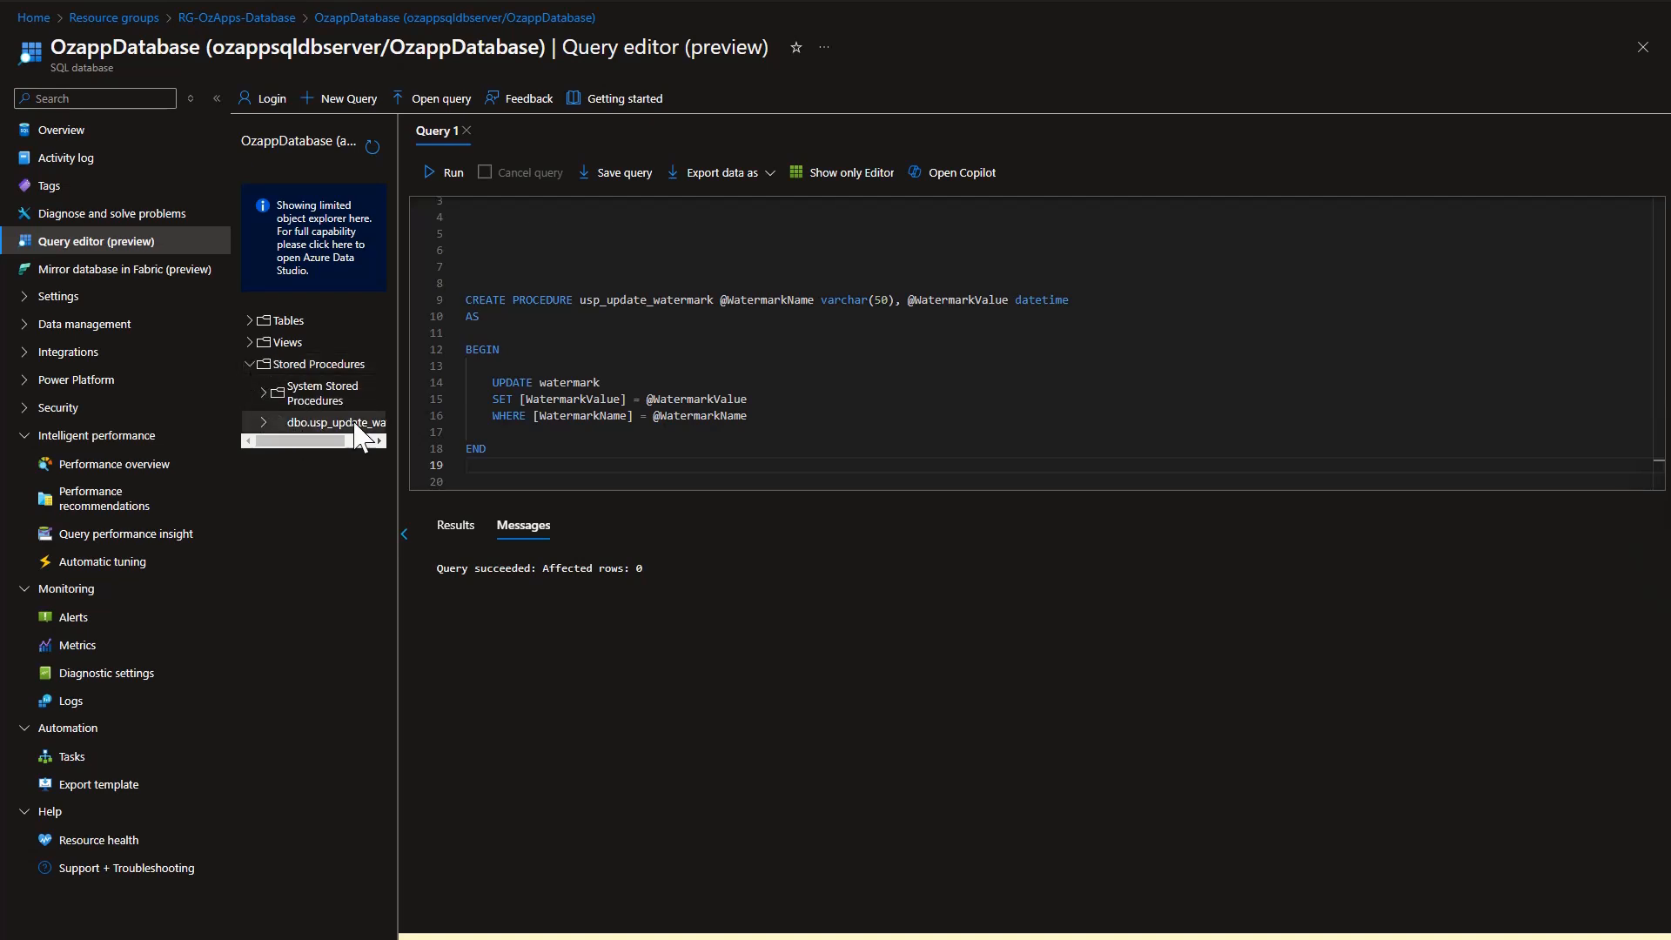
{"action": "mouse_move", "coordinate": [319, 436]}
{"action": "left_mouse_down"}
{"action": "mouse_move", "coordinate": [357, 441]}
{"action": "mouse_move", "coordinate": [322, 435]}
{"action": "left_mouse_up"}
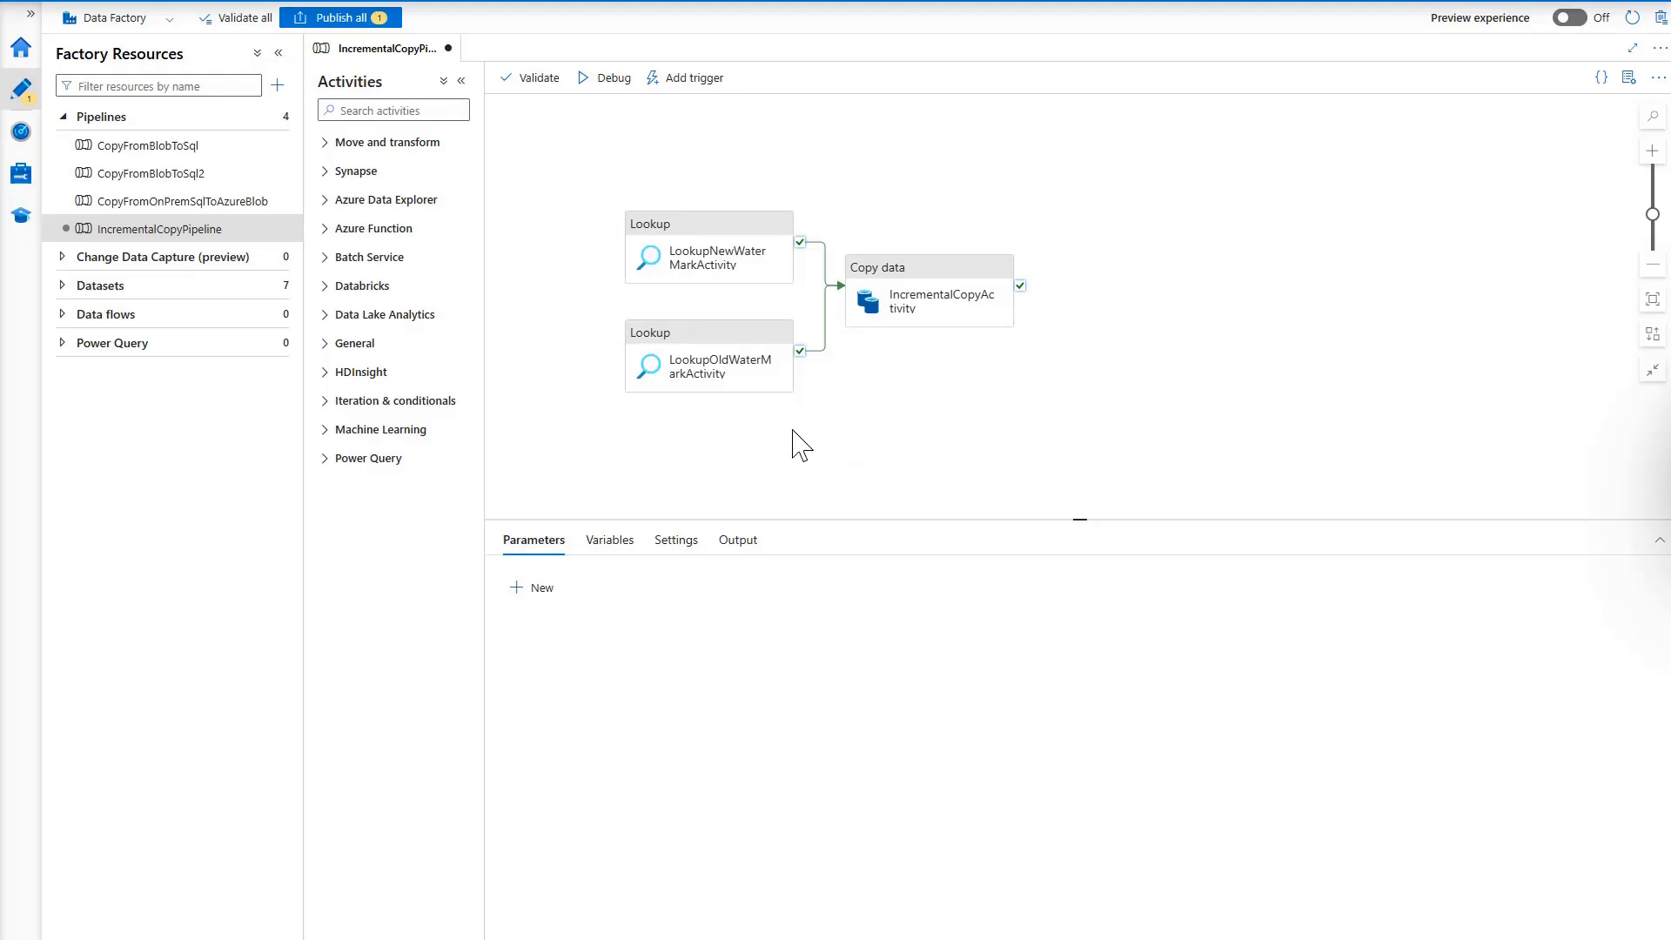
- Return to Data Factory and add a Stored procedure activity named StoredProceduretoWriteWatermarkActivity beside the copy activity
{"action": "left_click", "coordinate": [327, 348]}
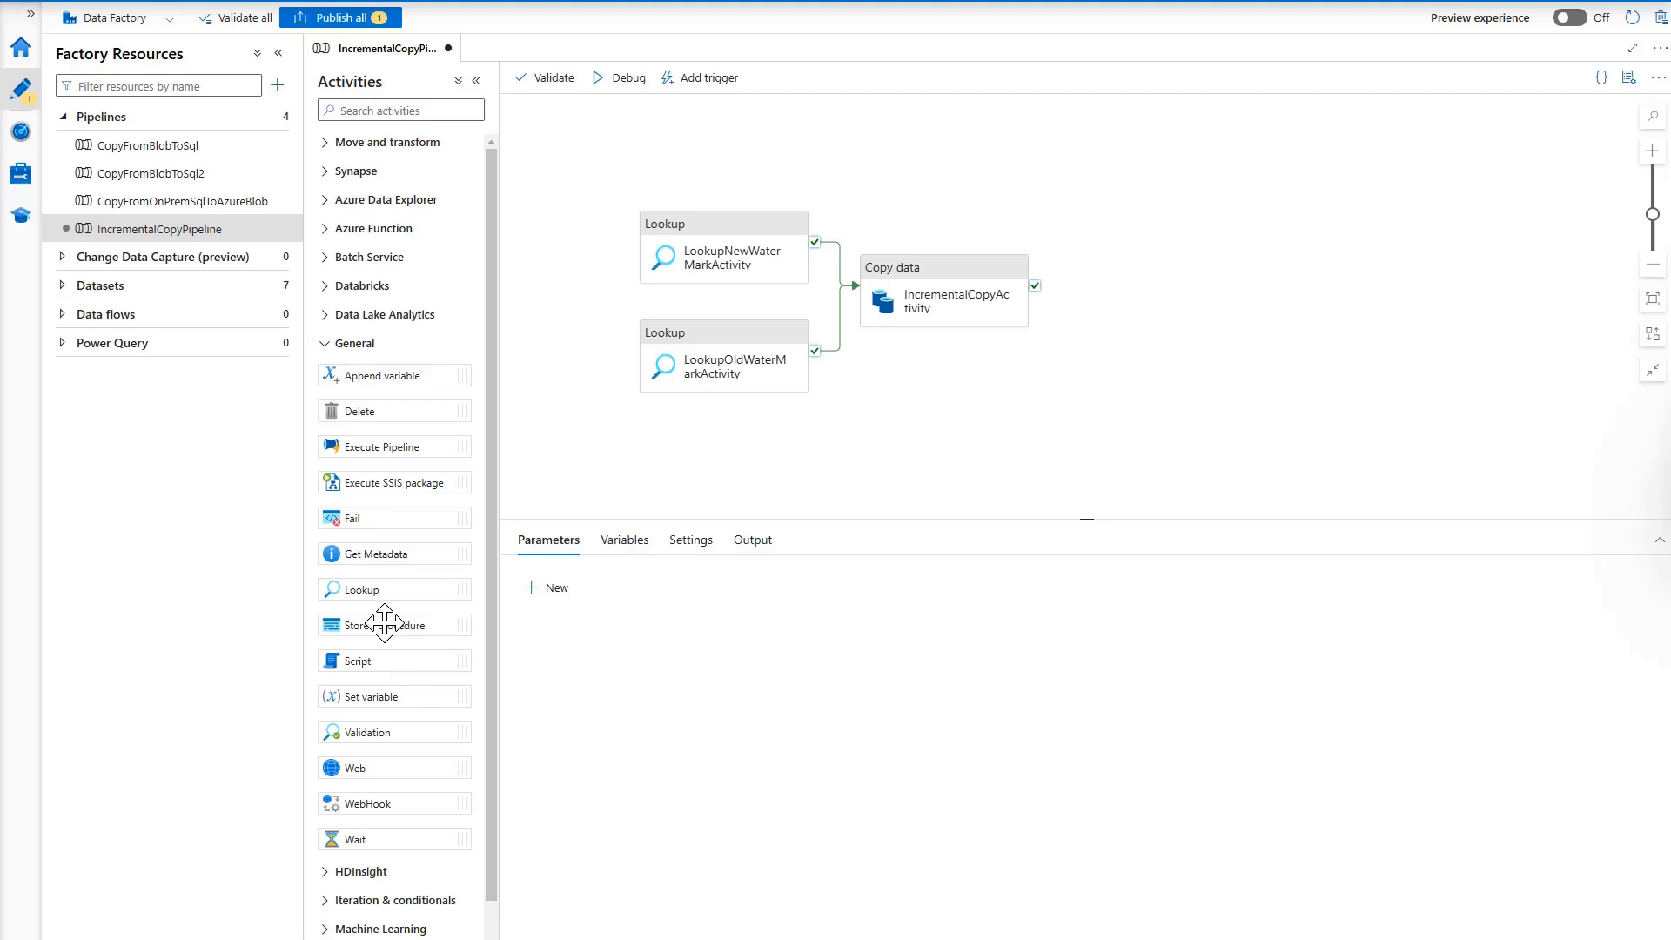
{"action": "left_click_drag", "start_coordinate": [383, 623], "coordinate": [1206, 313]}
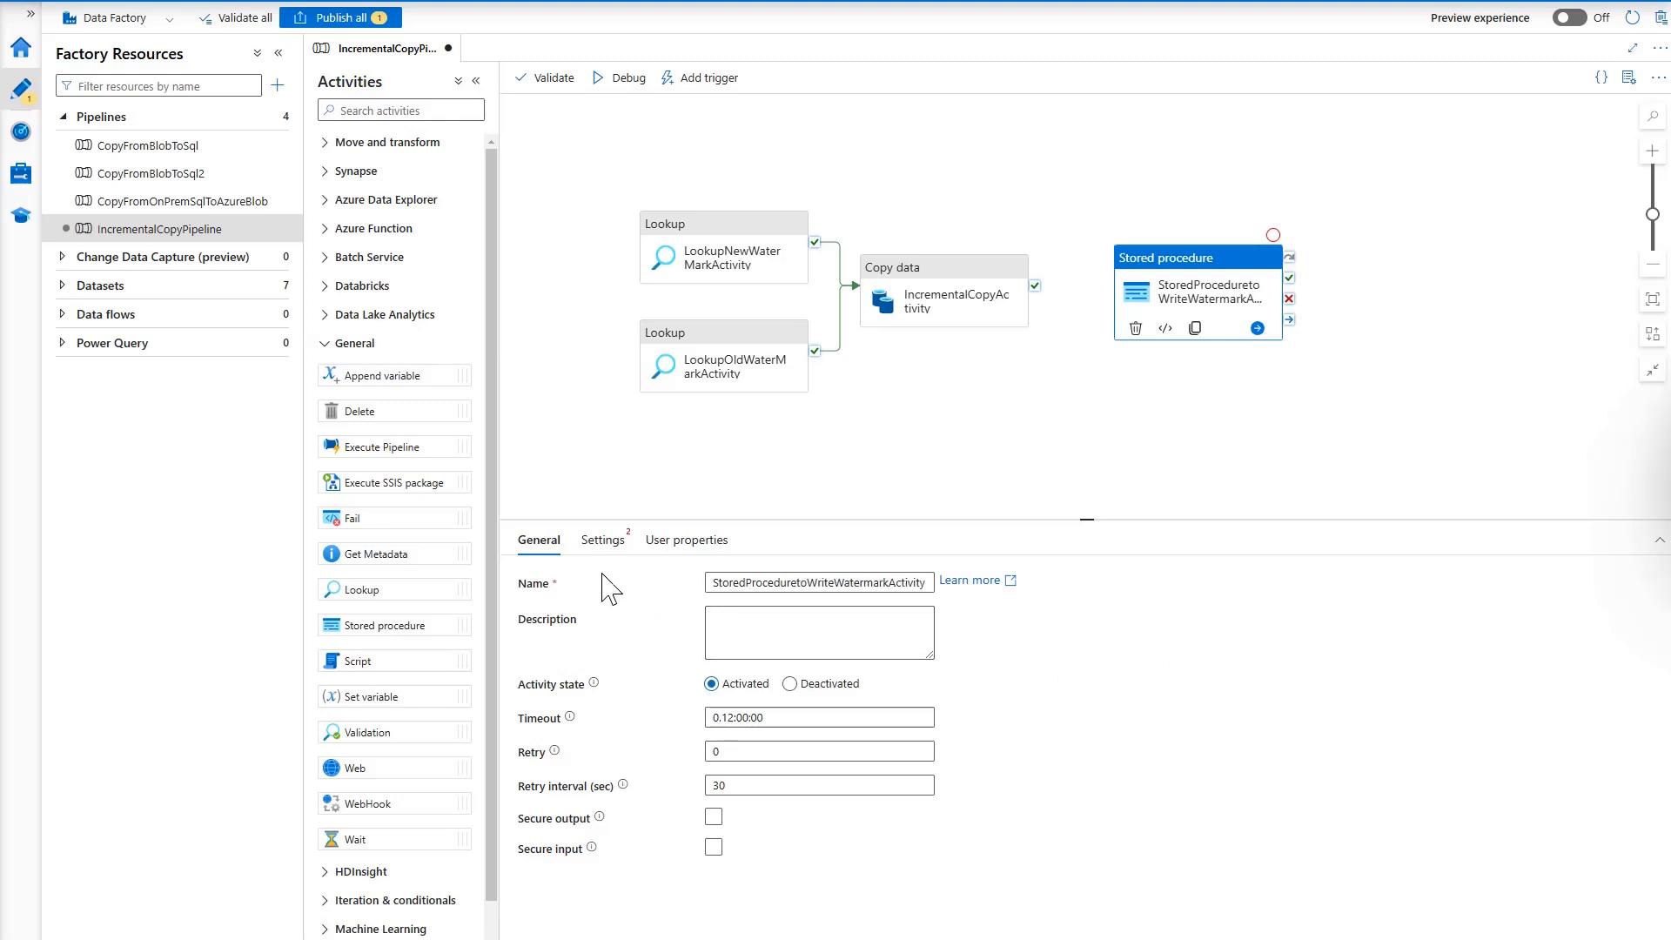
- Set the stored procedure activity's linked service to AzureSqlDatabaseLinkedService and test the connection
{"action": "left_click", "coordinate": [603, 544]}
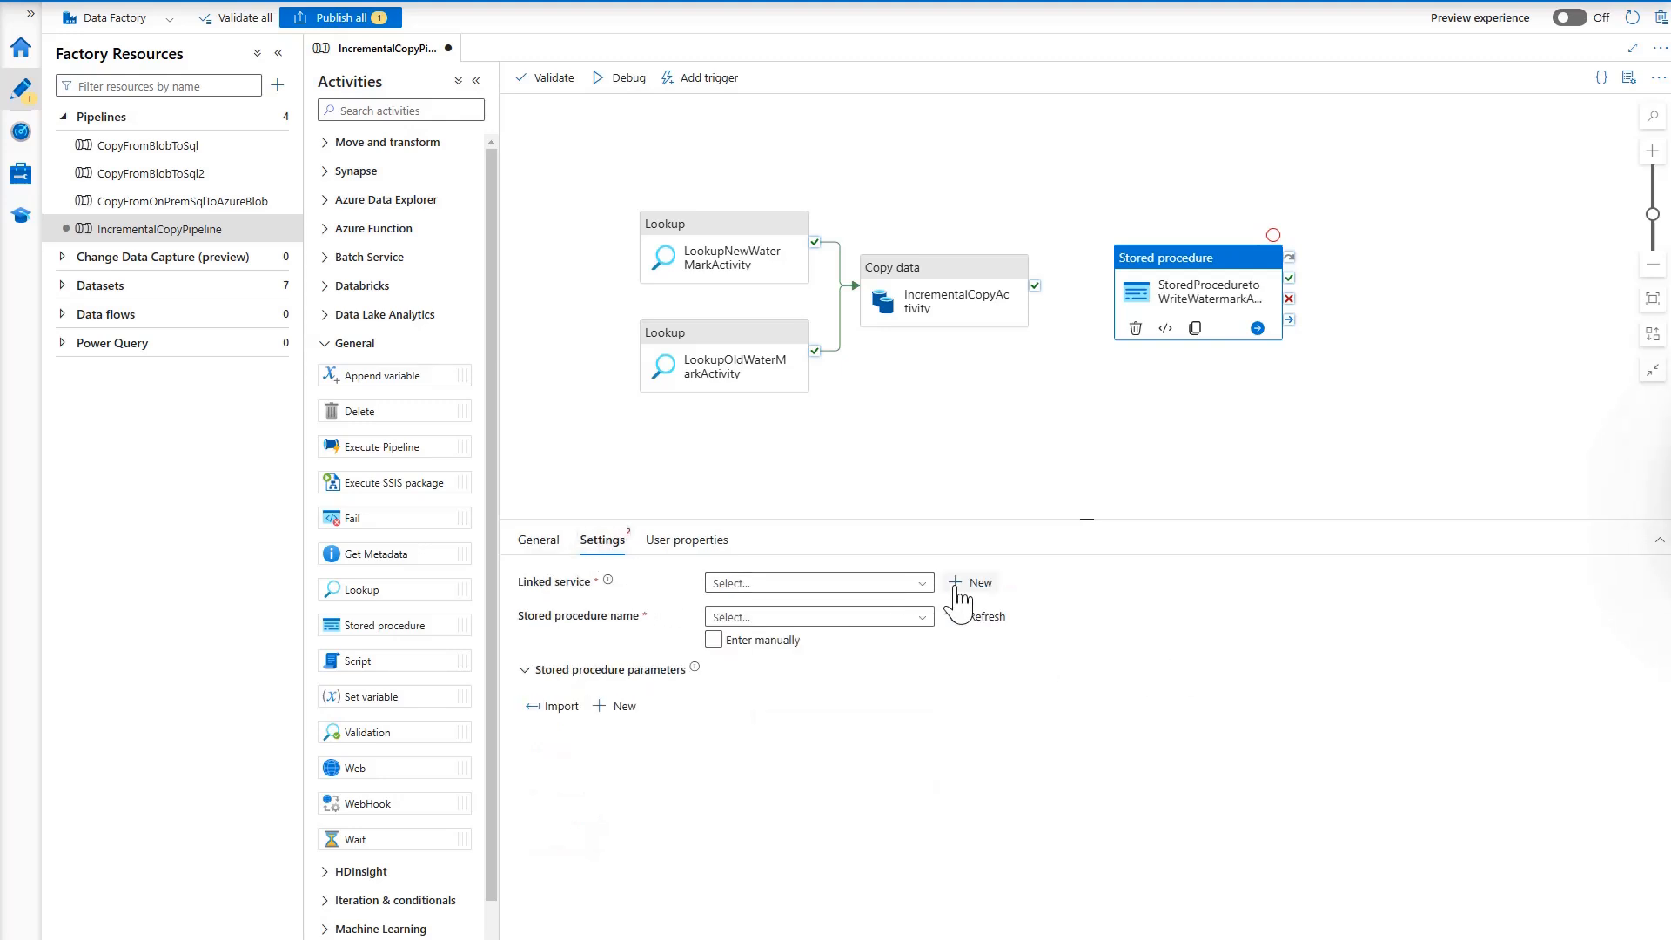
{"action": "left_click", "coordinate": [923, 586]}
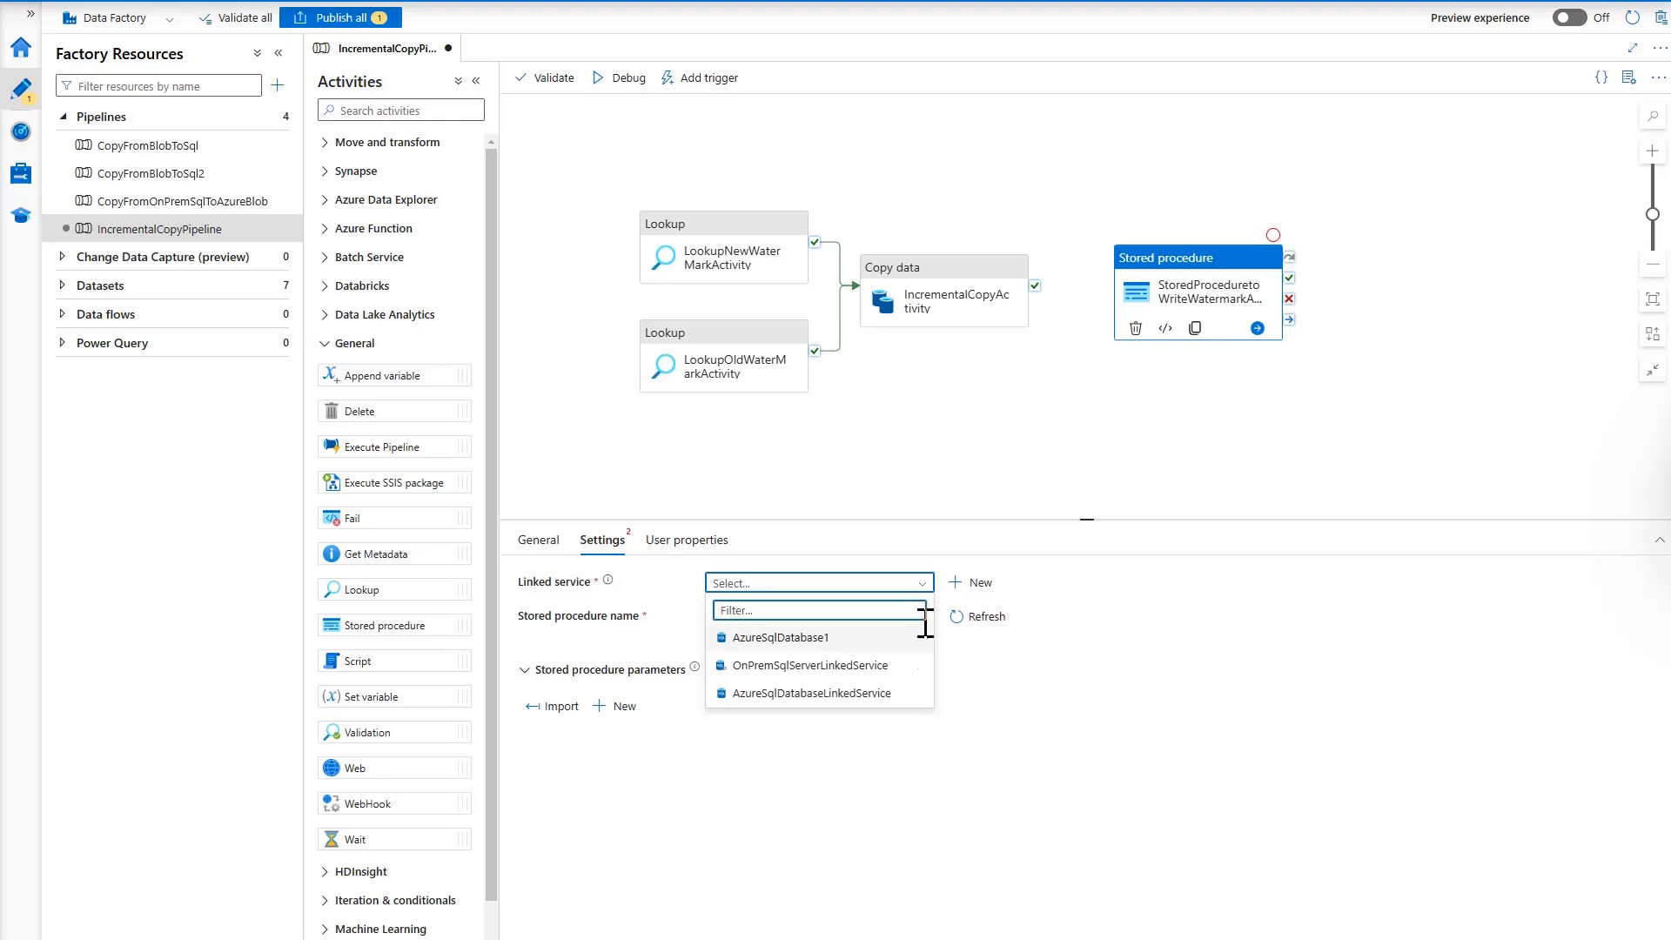
{"action": "left_click", "coordinate": [838, 667]}
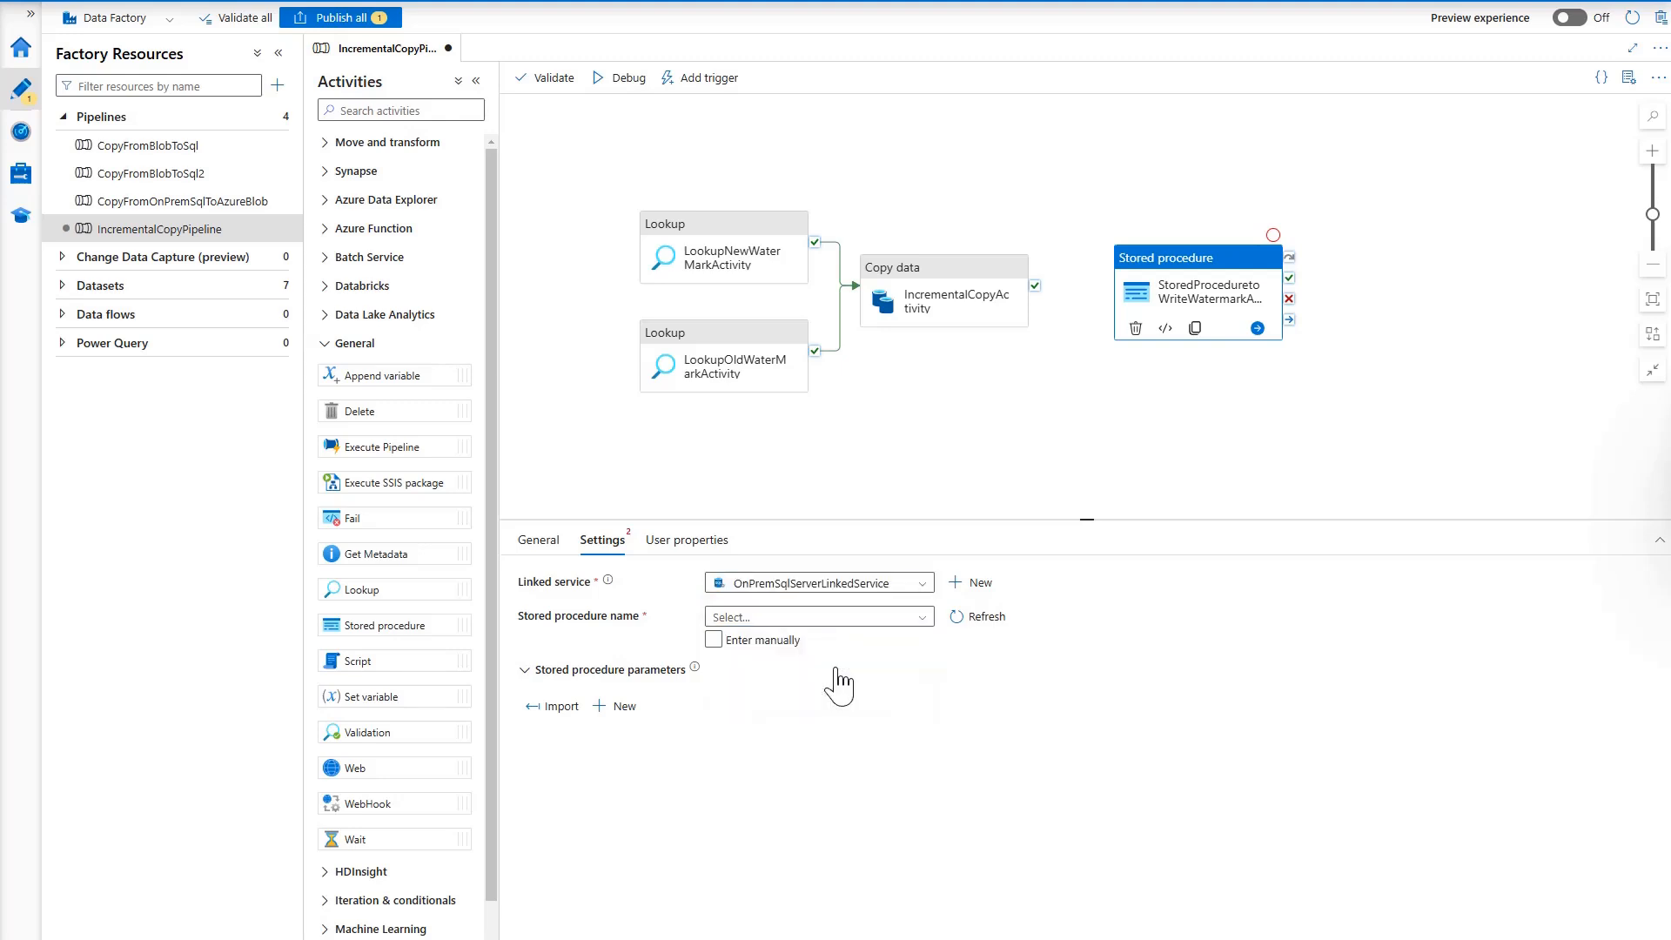
{"action": "left_click", "coordinate": [836, 583]}
{"action": "left_click", "coordinate": [791, 698]}
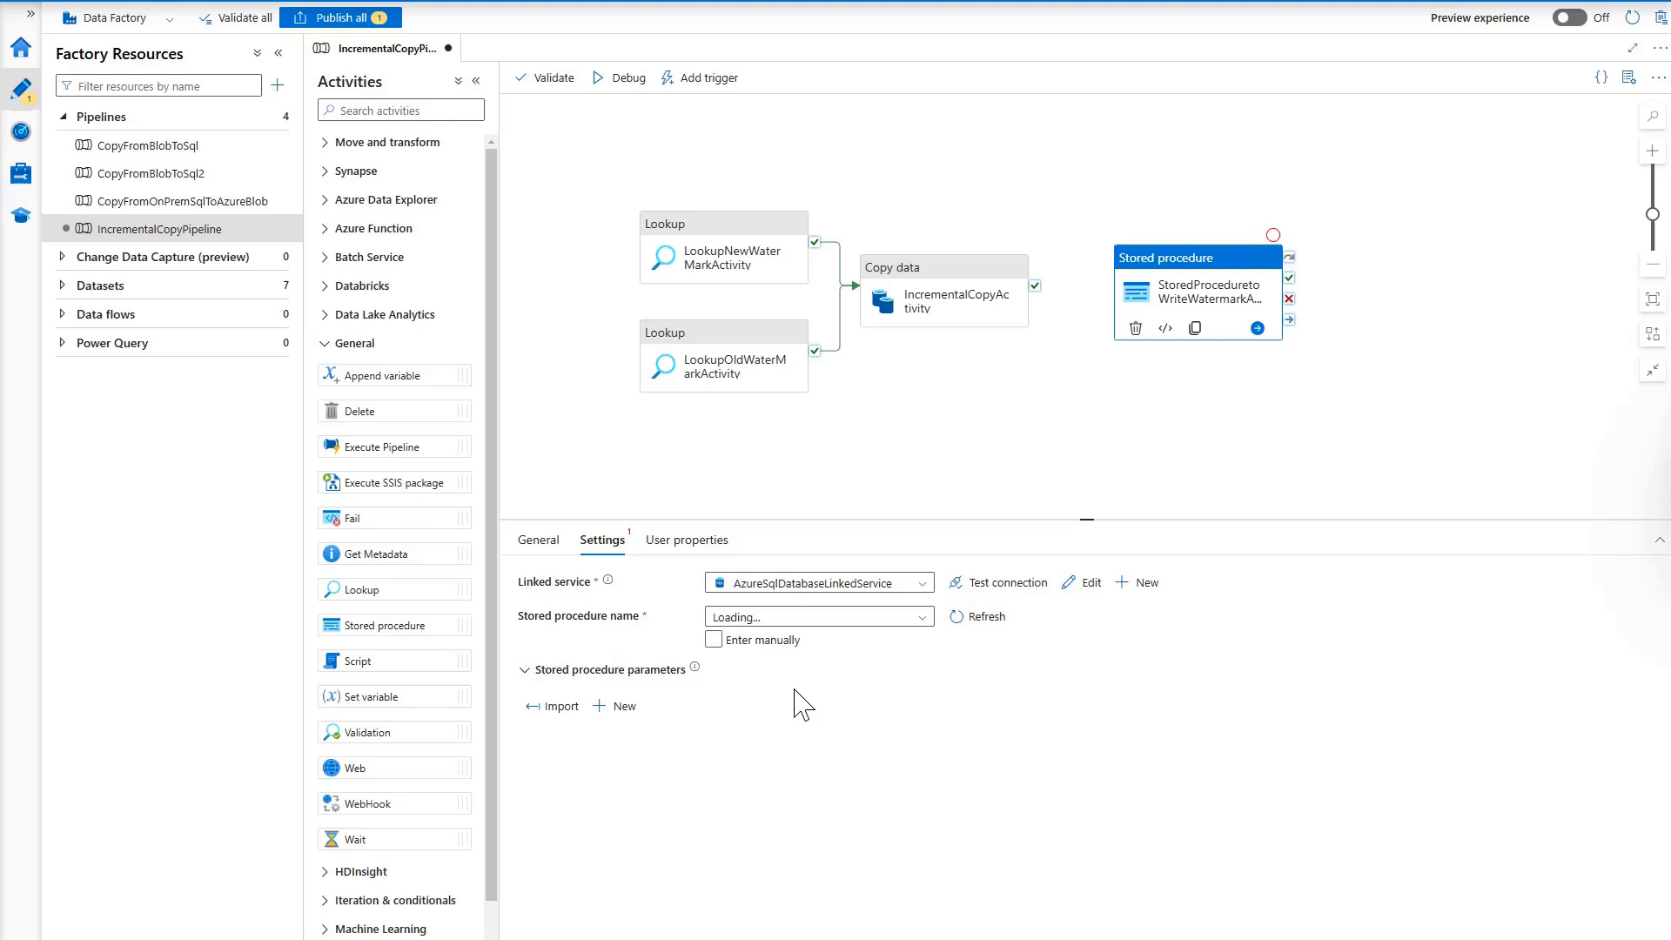
{"action": "left_click", "coordinate": [1001, 583]}
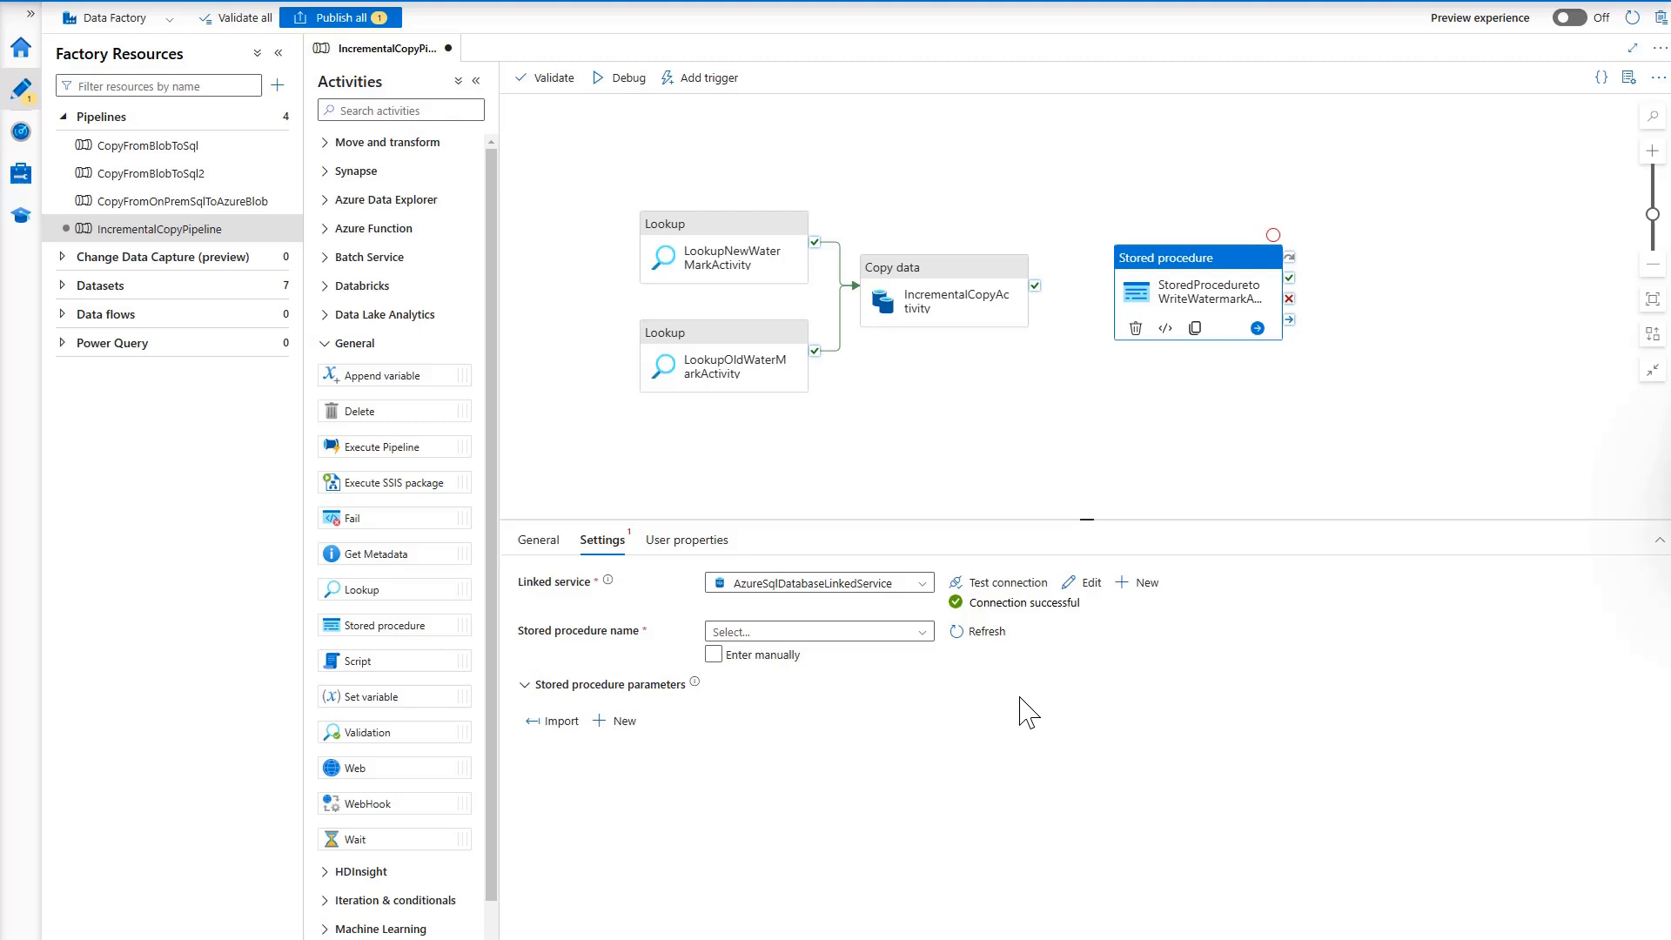
- Choose [dbo].[usp_update_watermark] as the activity's stored procedure and import its parameters
{"action": "left_click", "coordinate": [922, 633]}
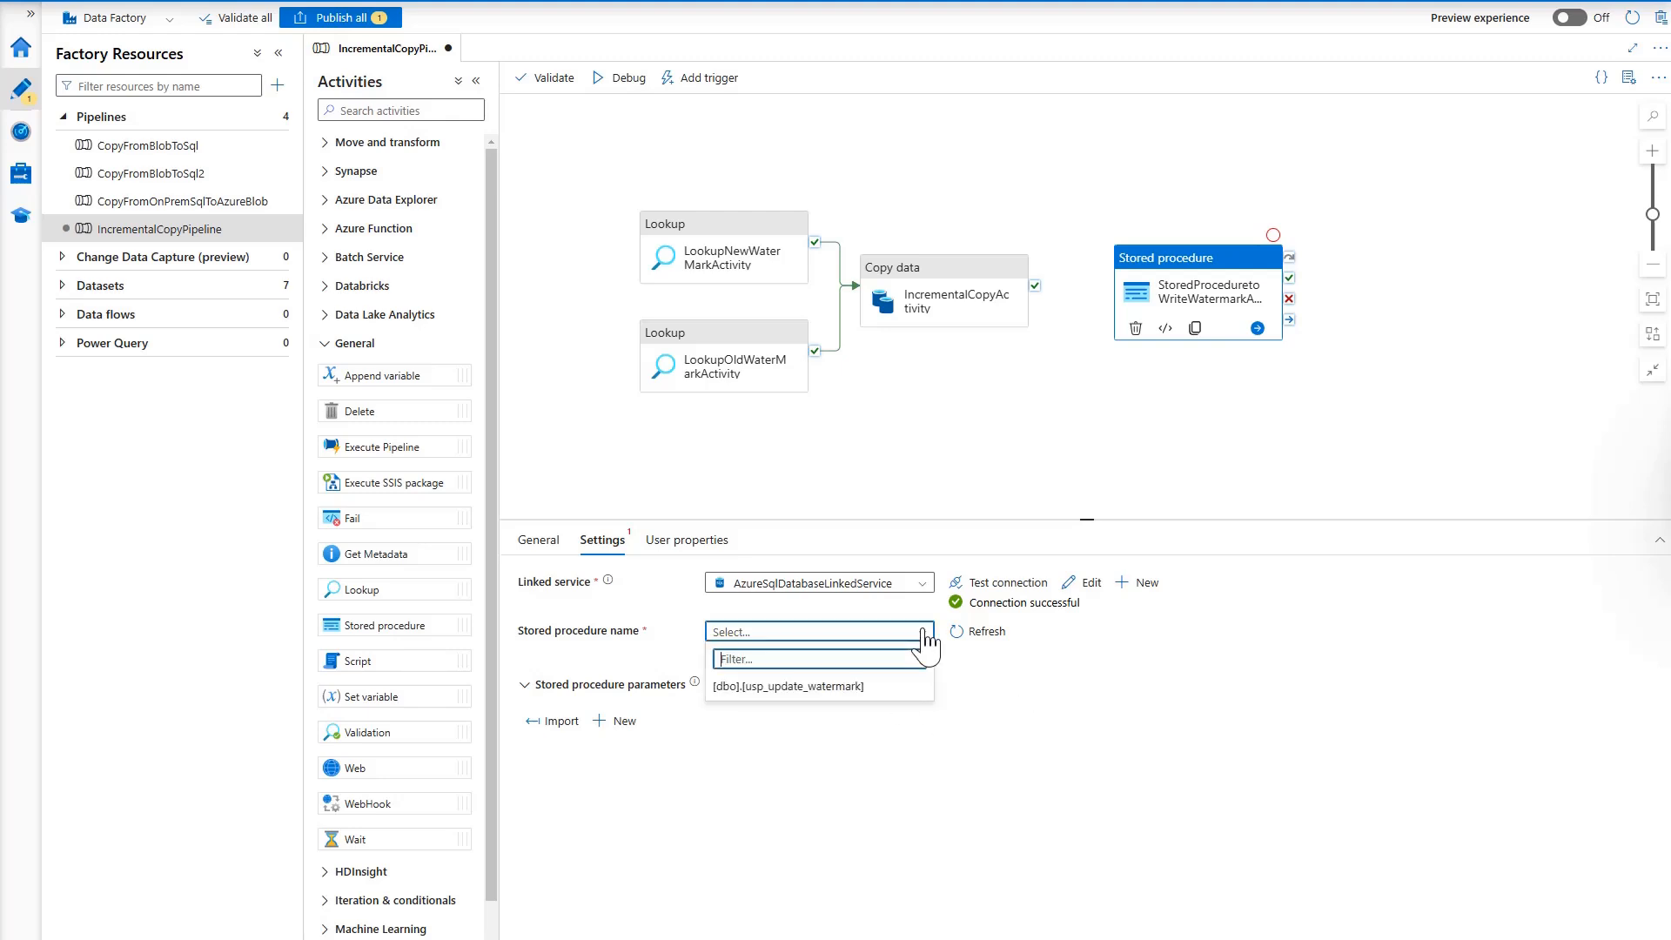
{"action": "left_click", "coordinate": [829, 688]}
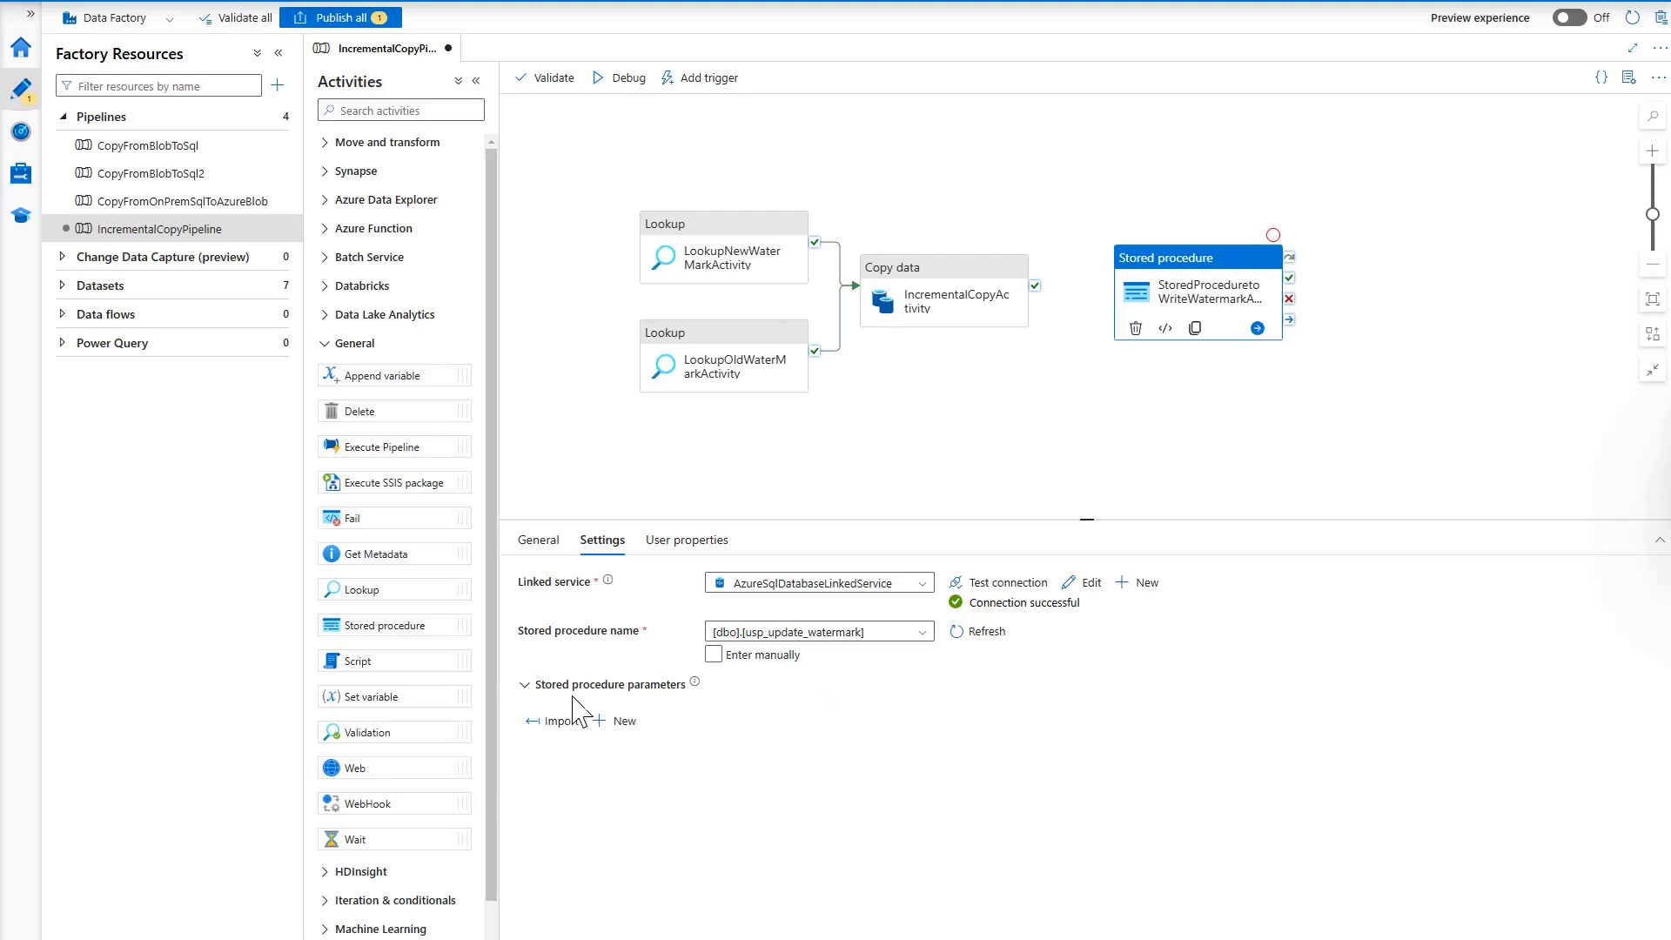
{"action": "left_click", "coordinate": [524, 686]}
{"action": "left_click", "coordinate": [524, 687]}
{"action": "left_click", "coordinate": [557, 722]}
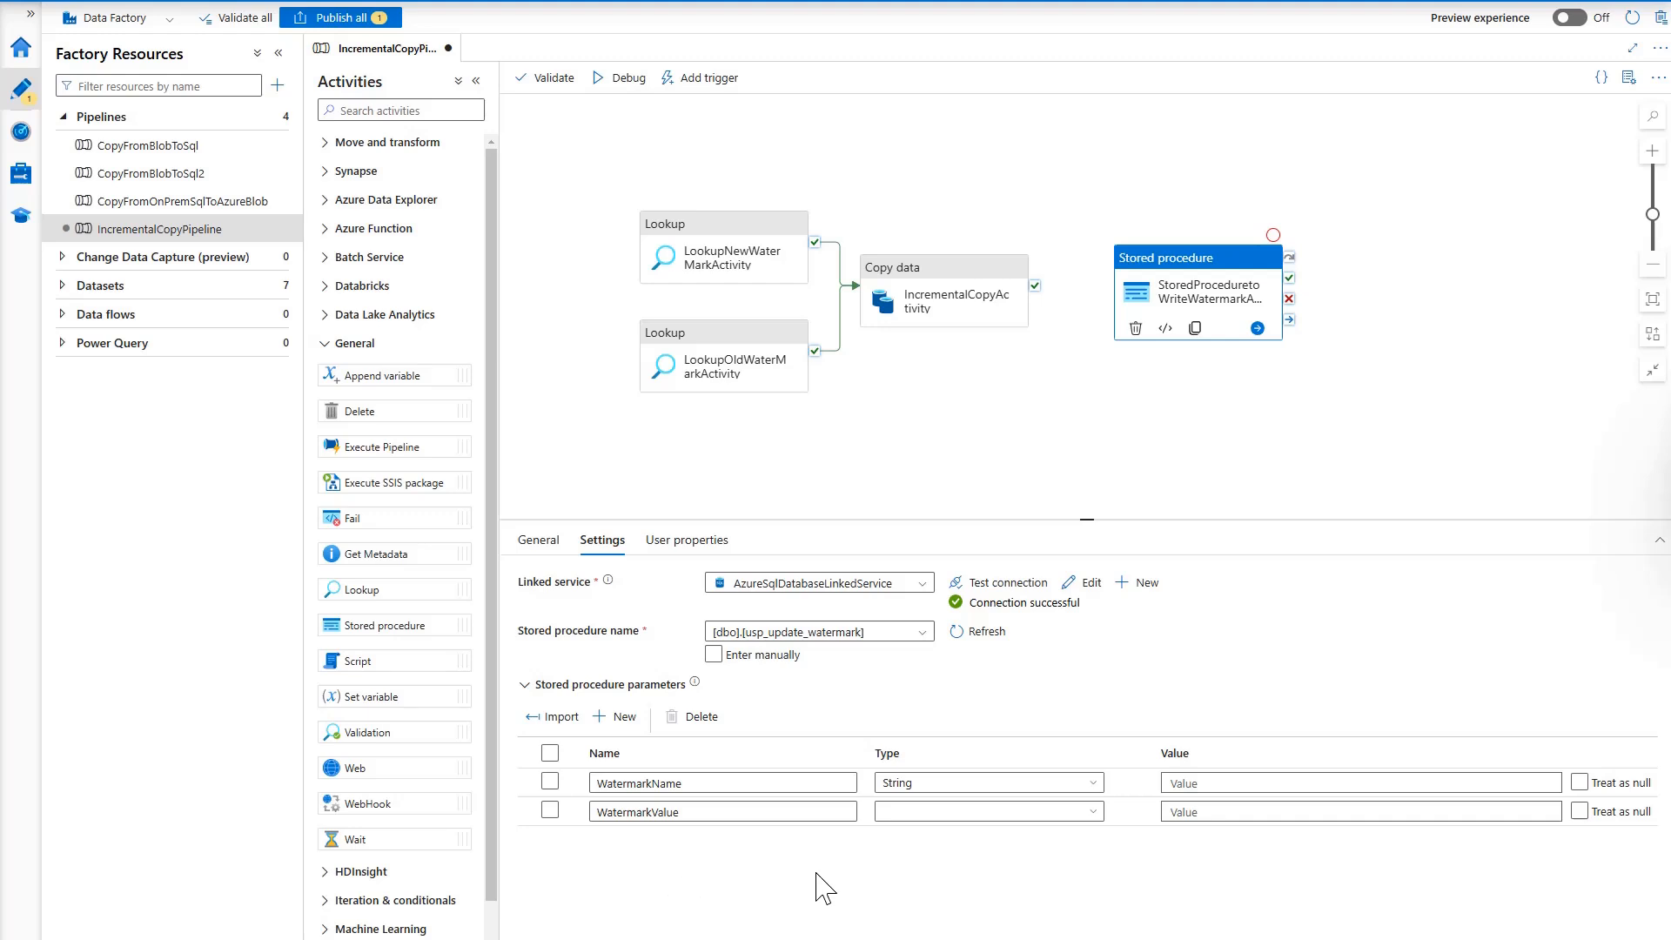
- Set the value of the WatermarkName parameter to "Students"
{"action": "left_click", "coordinate": [1185, 782]}
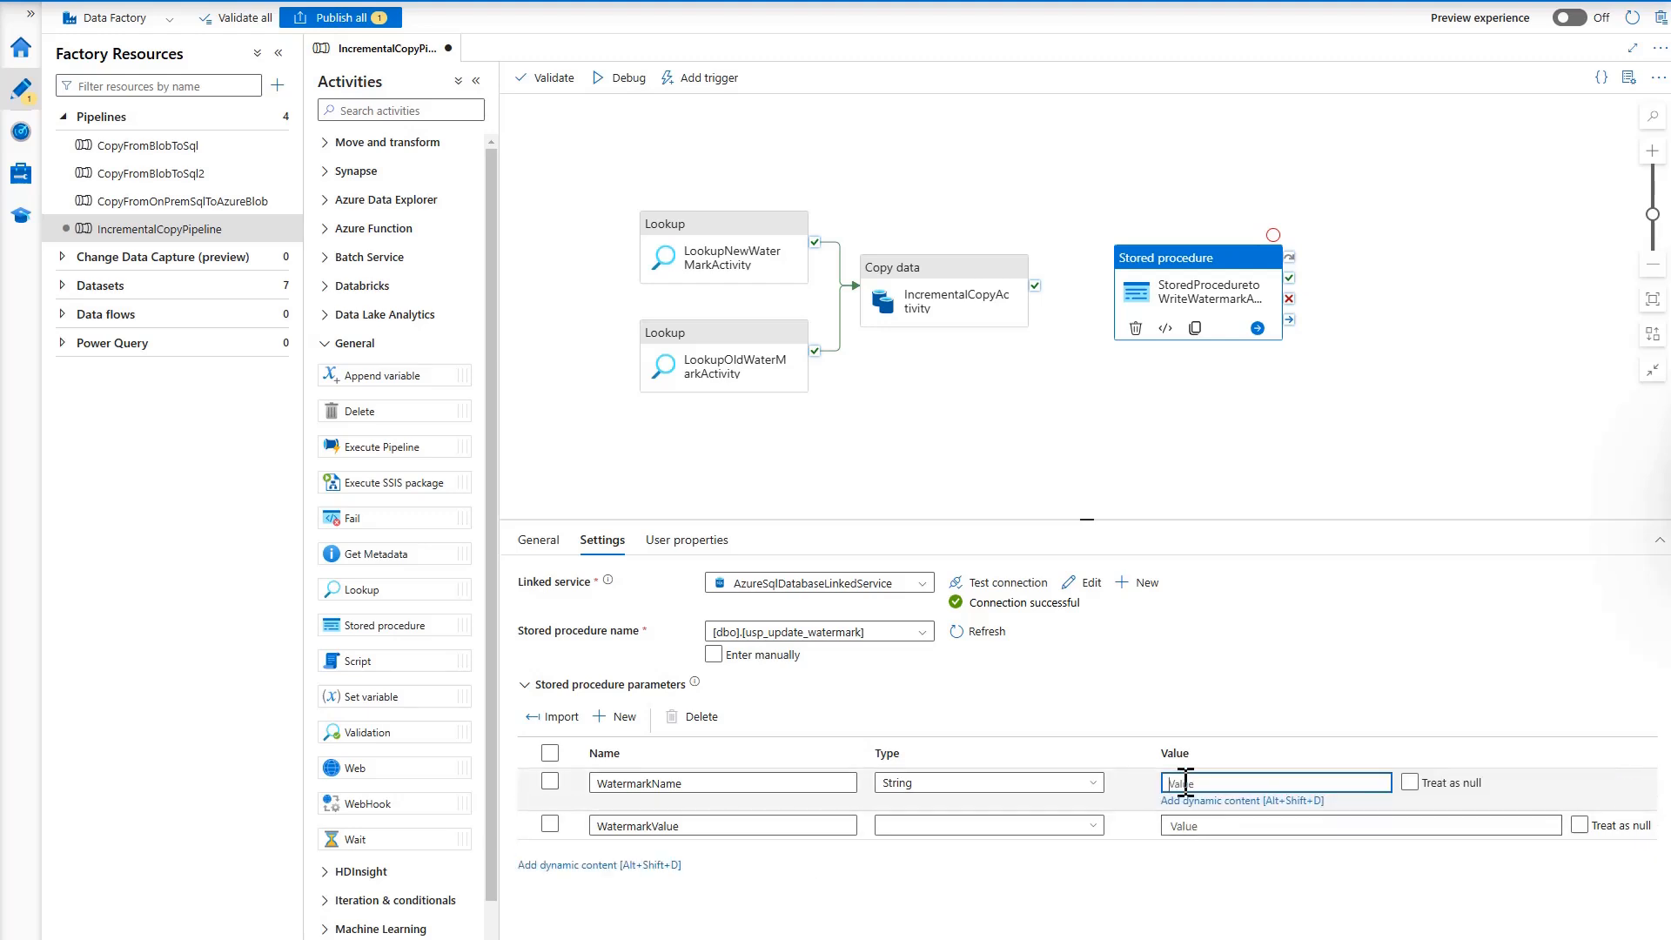
{"action": "type", "text": "Students"}
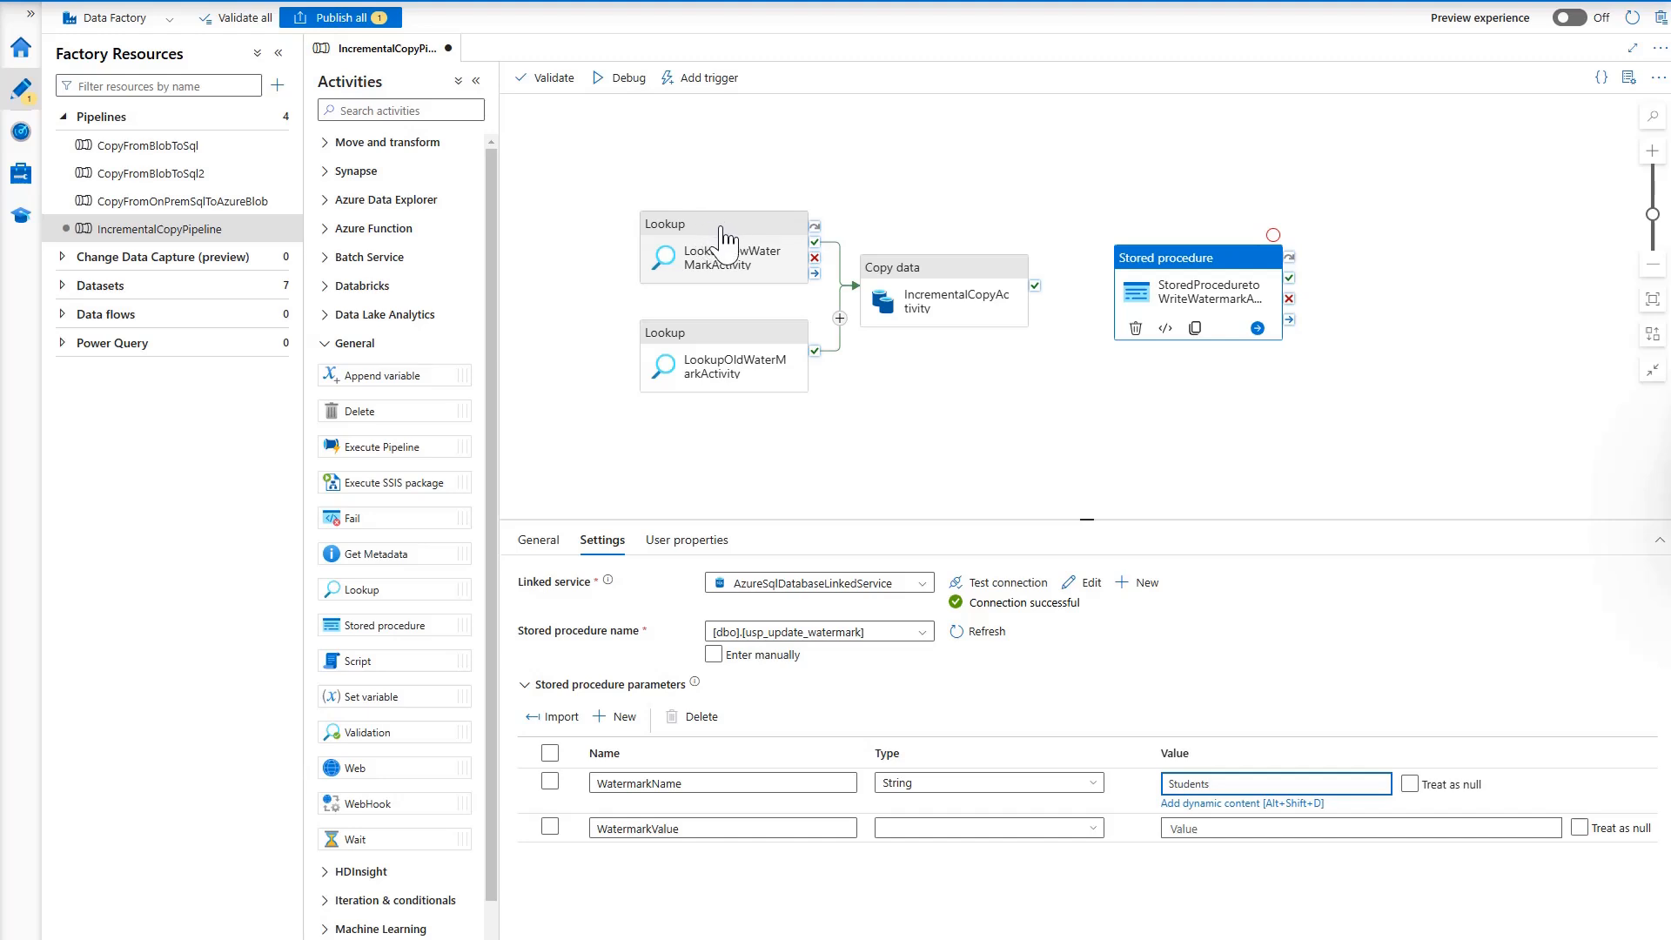
- Set the WatermarkValue parameter's value to the dynamic expression @{activity('LookupNewWaterMarkActivity').output.firstRow.NewWatermarkvalue}
{"action": "left_click", "coordinate": [1180, 827]}
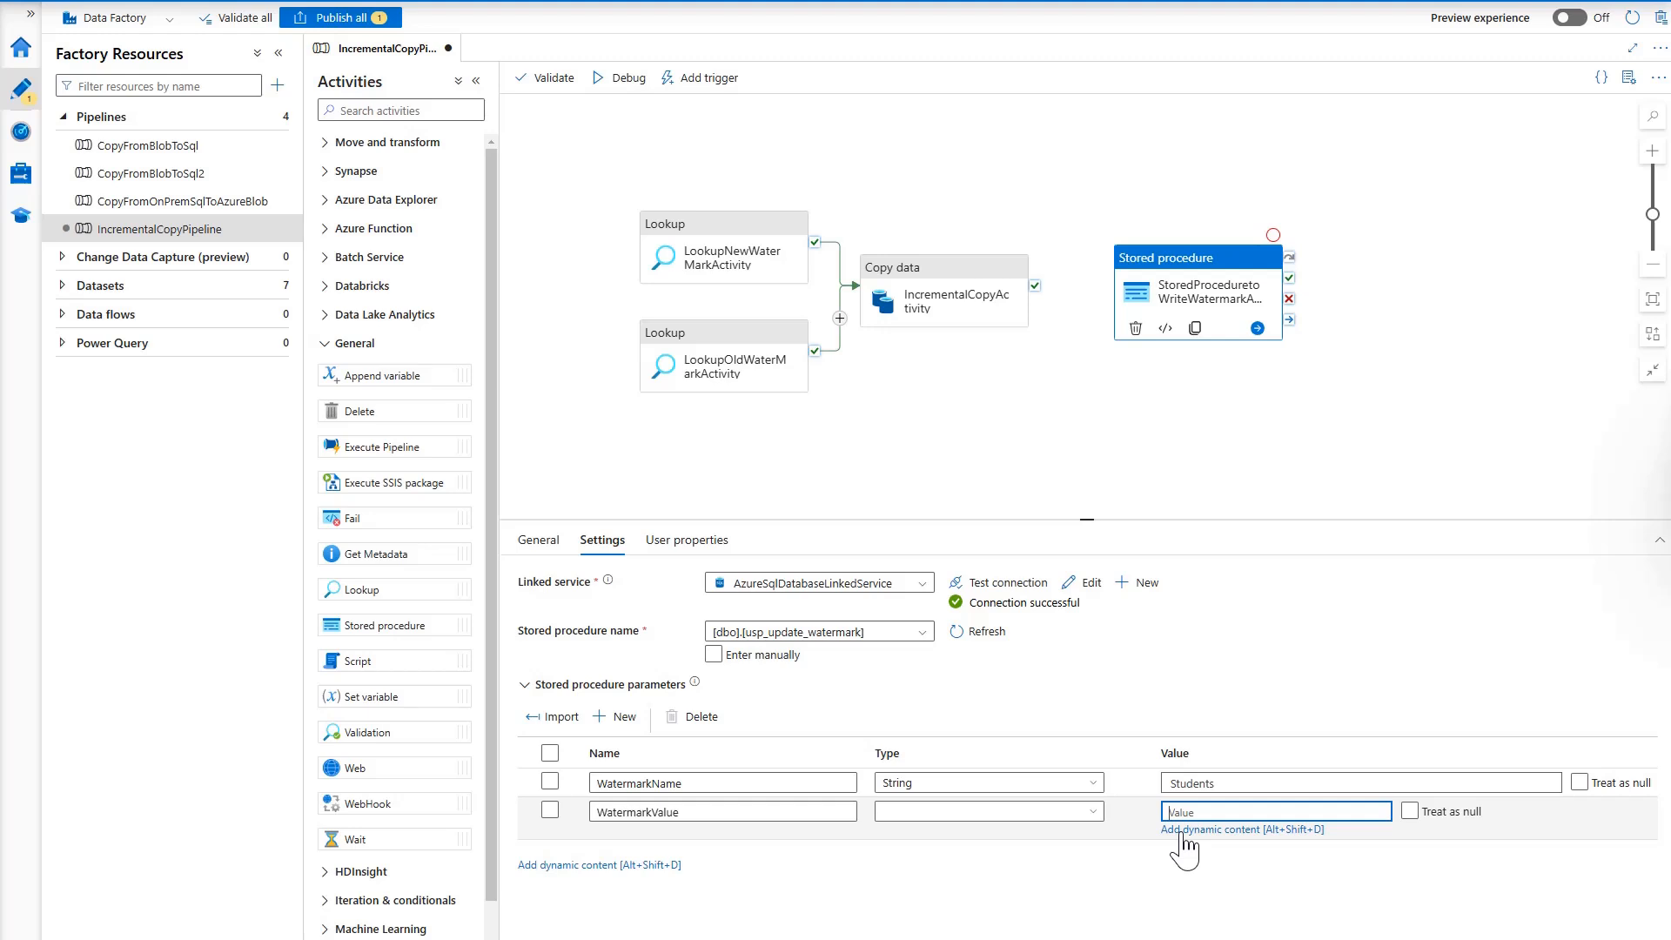
{"action": "type", "text": "@"}
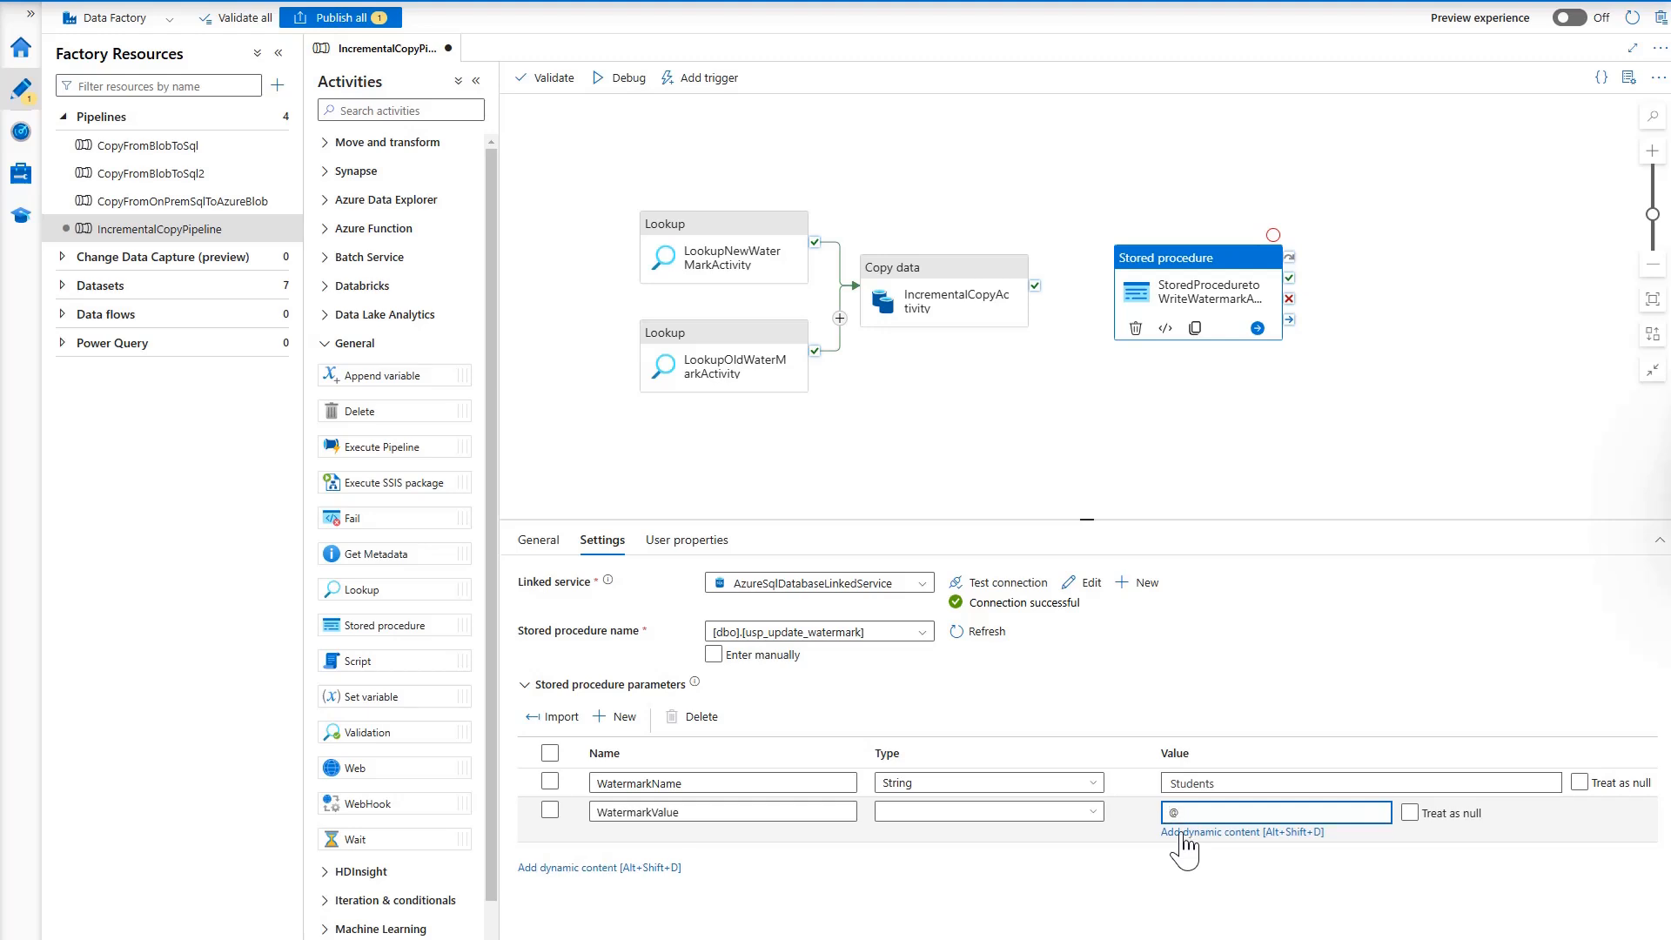
{"action": "type", "text": "{"}
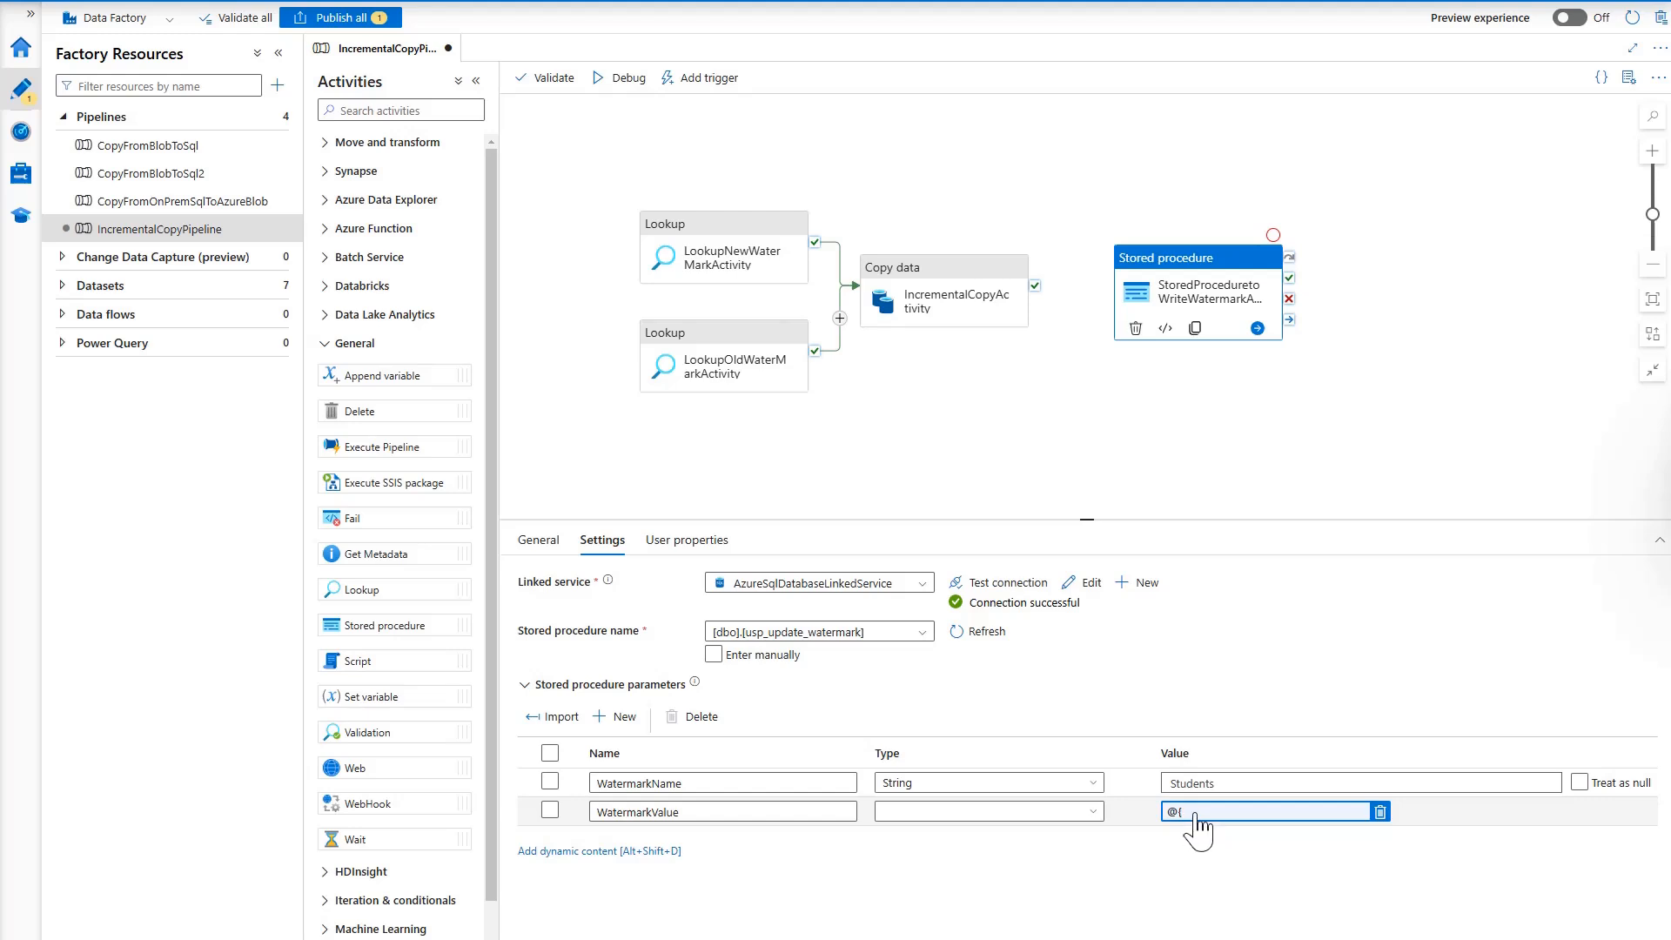
{"action": "left_click", "coordinate": [1199, 831]}
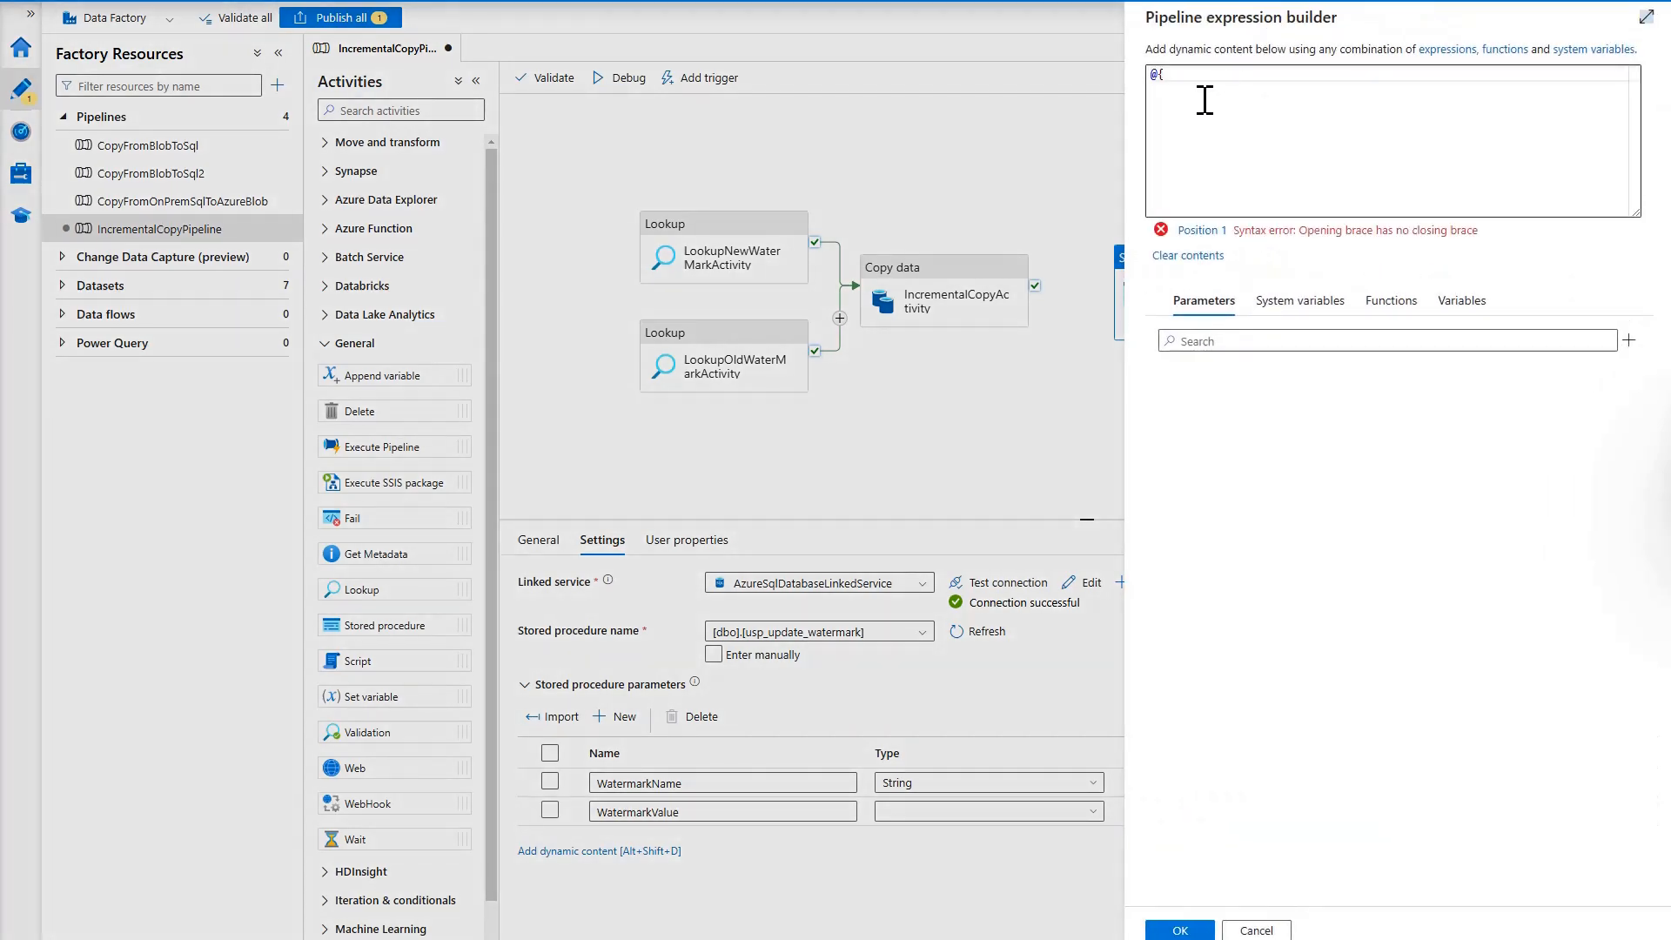
{"action": "left_click", "coordinate": [1187, 81]}
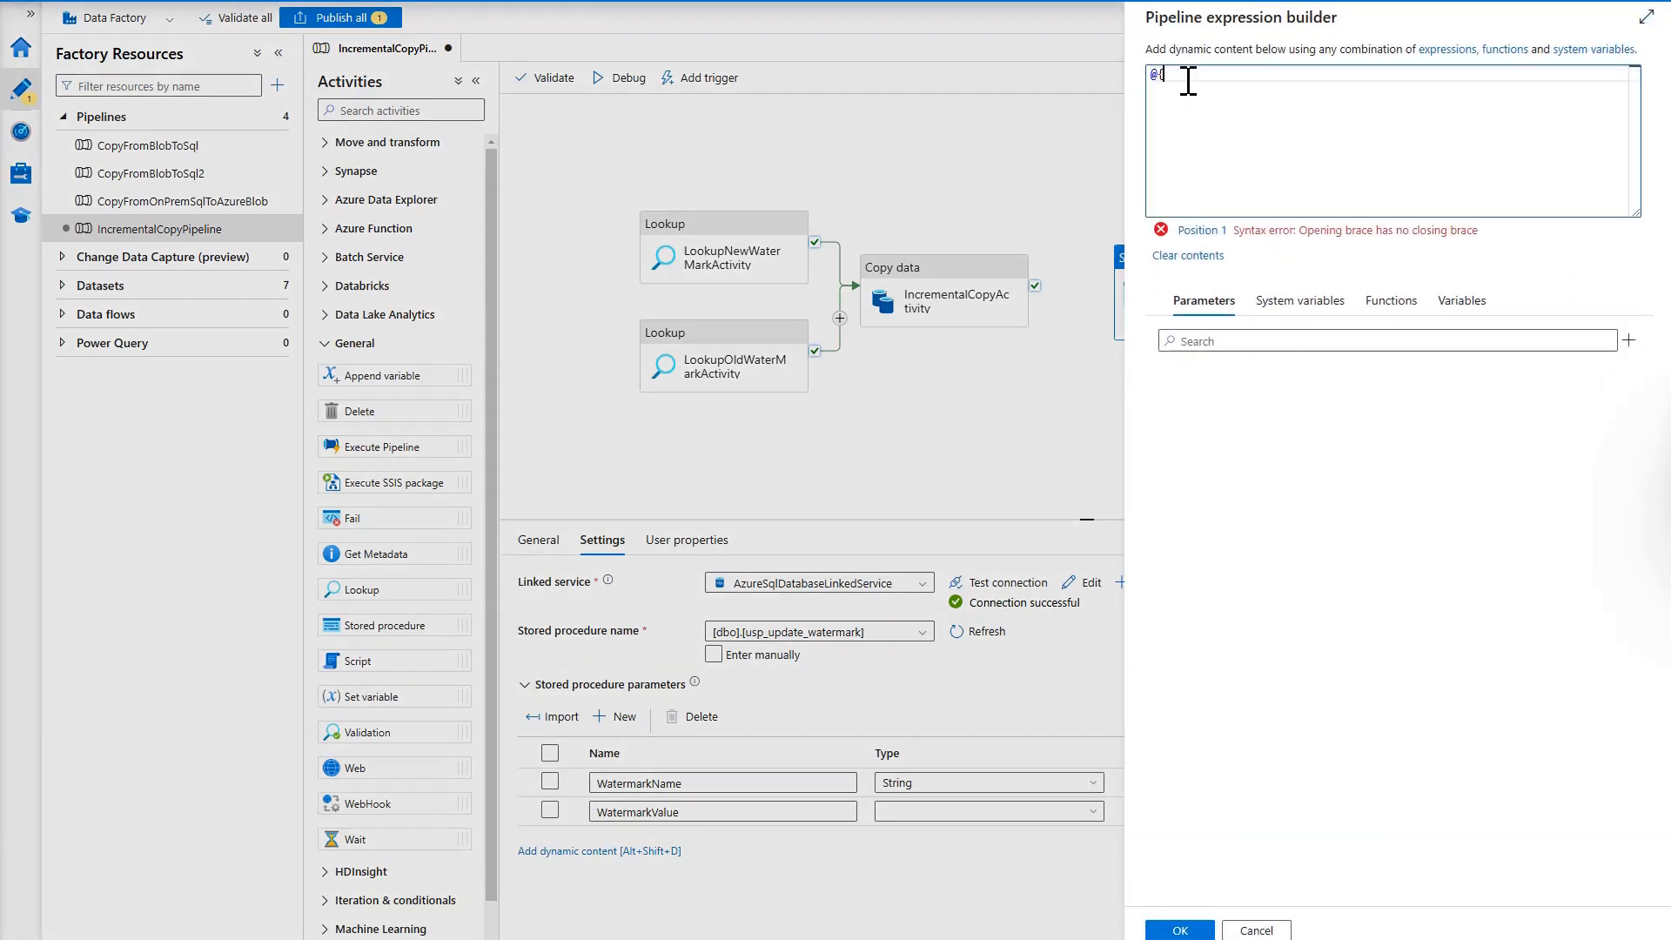
{"action": "type", "text": "}"}
{"action": "type", "text": "activity"}
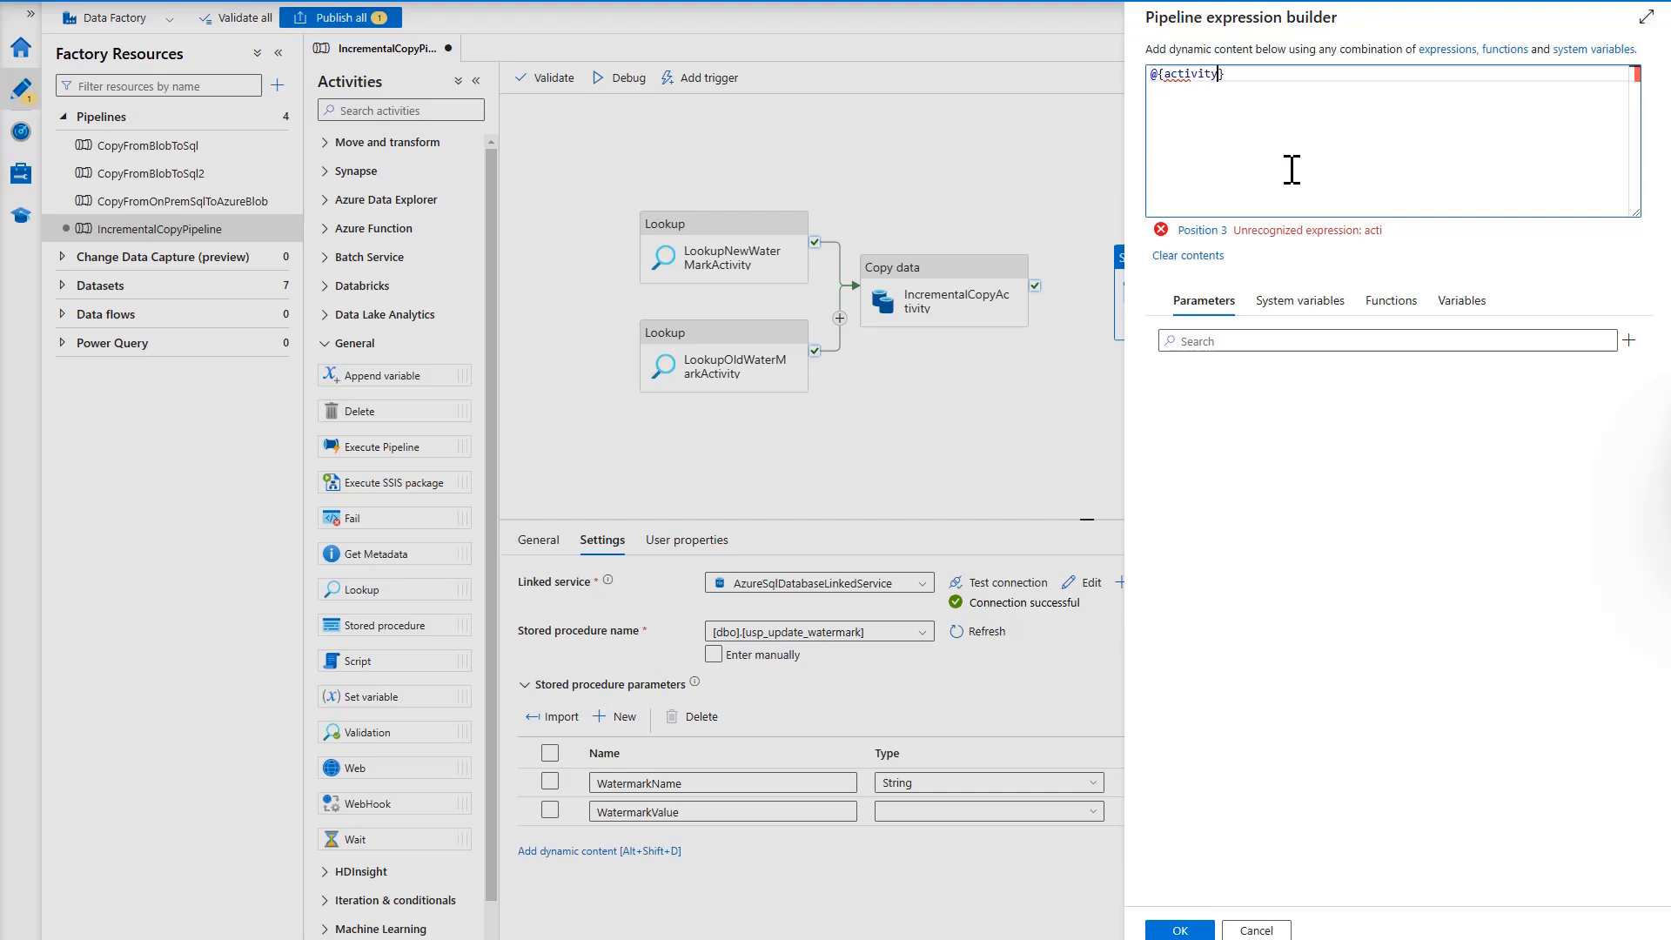
{"action": "type", "text": "()"}
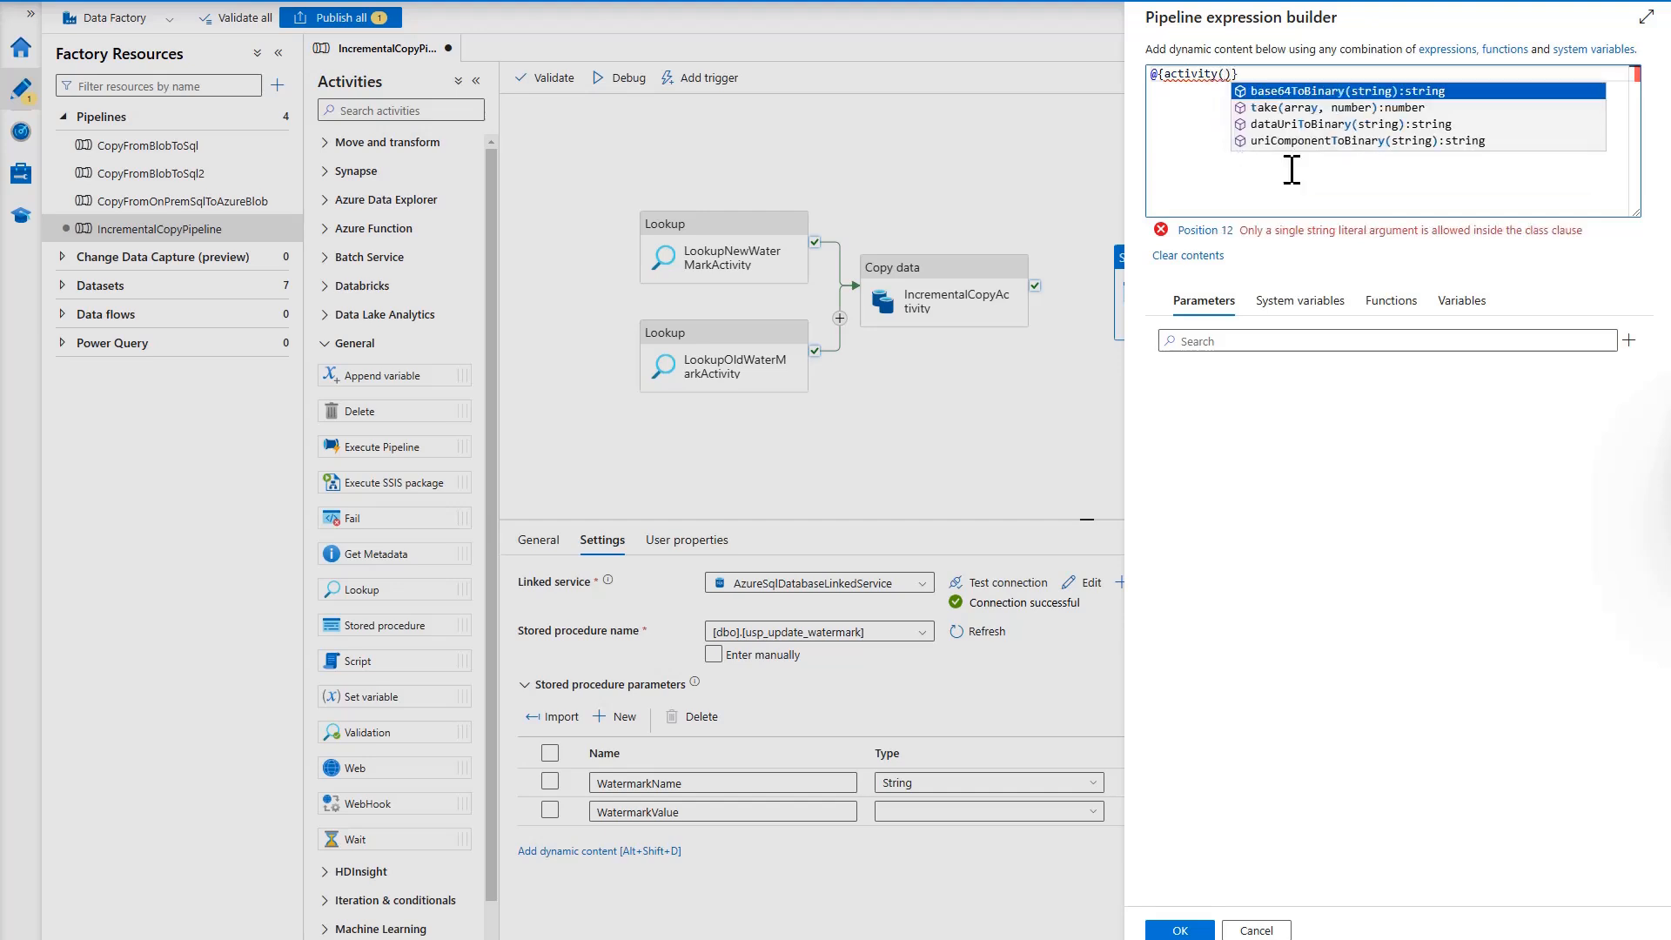
{"action": "key", "text": "Left"}
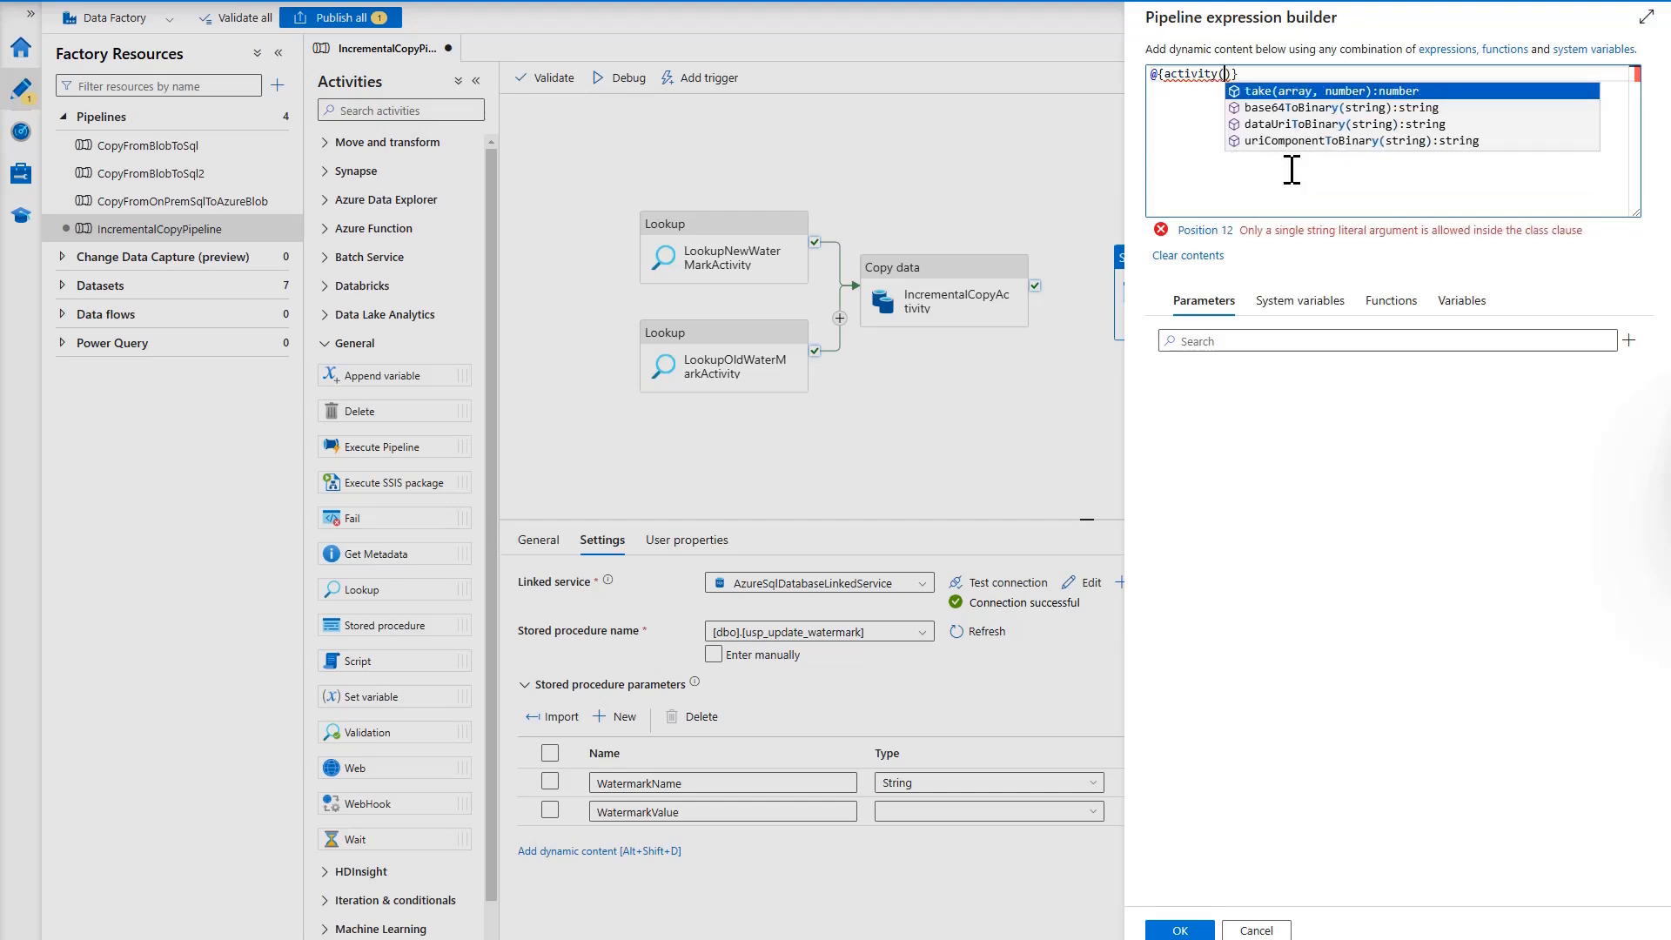
{"action": "type", "text": "'"}
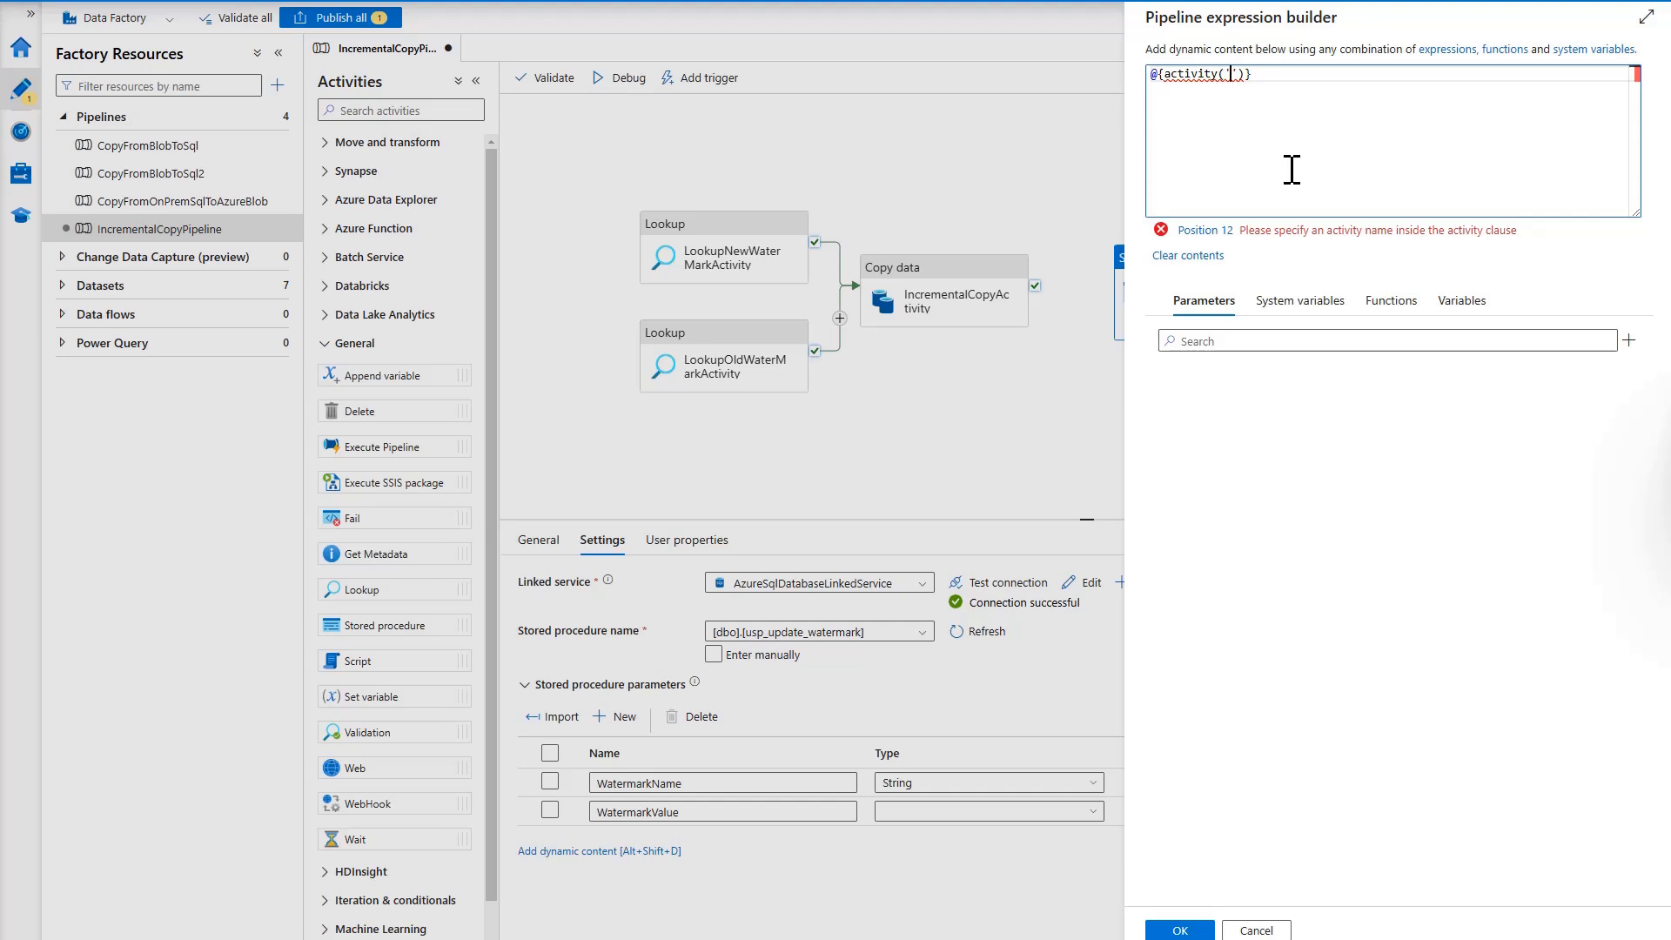
{"action": "type", "text": "LookupNewWaterMarkActivity"}
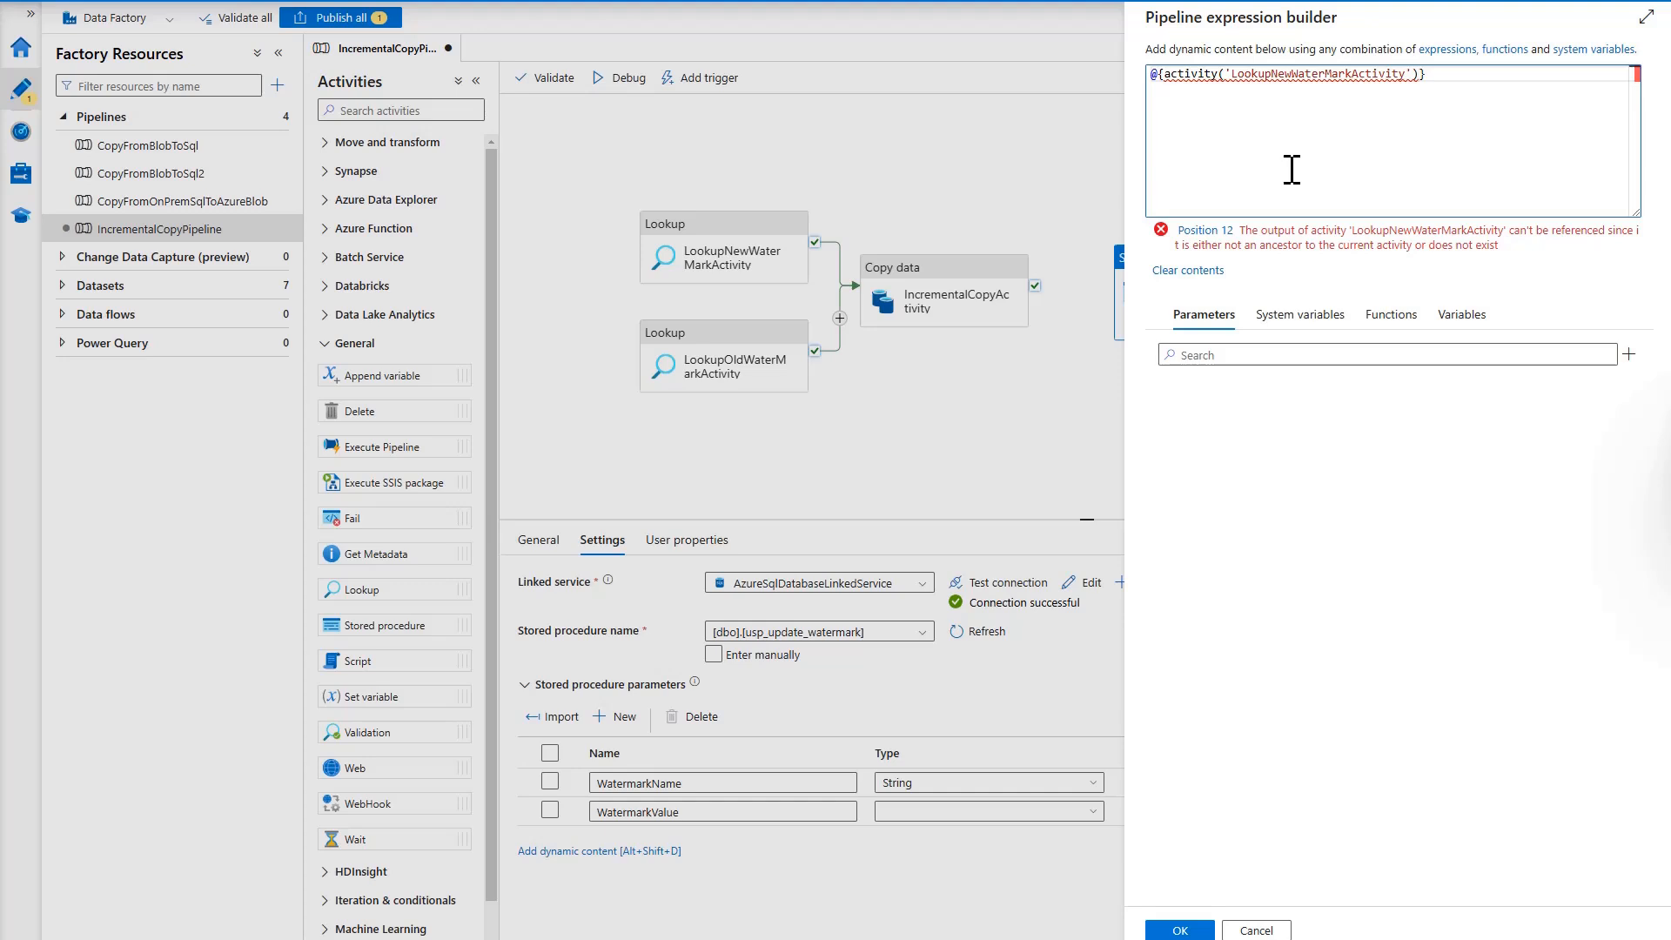
{"action": "type", "text": ".output"}
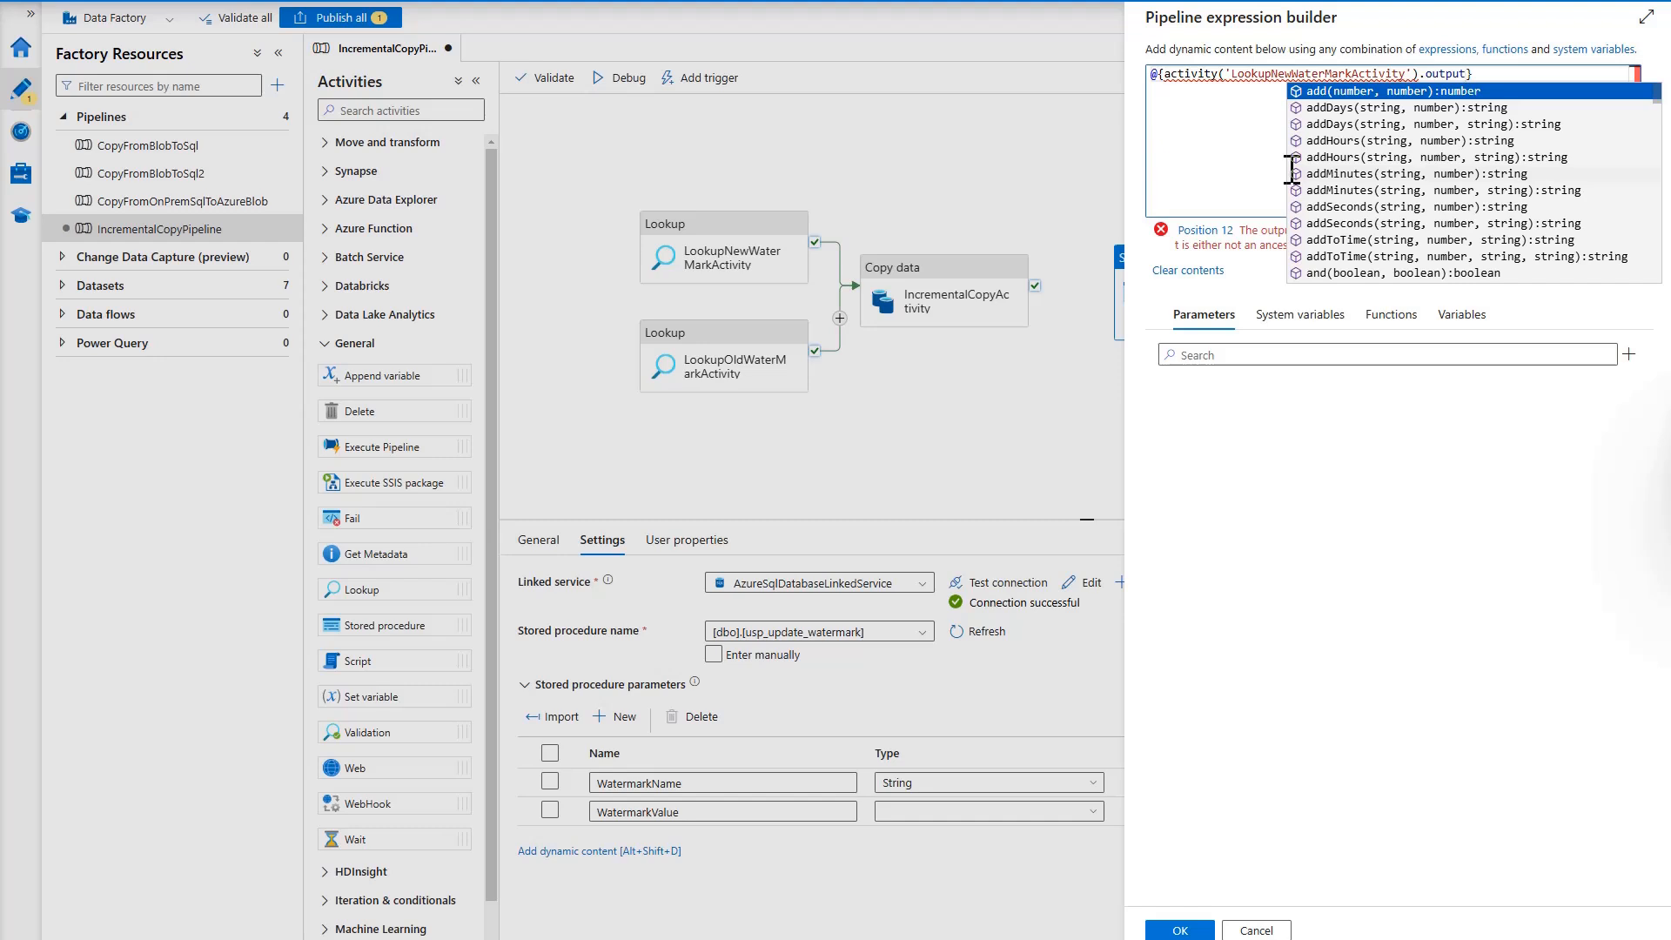
{"action": "type", "text": ".firs"}
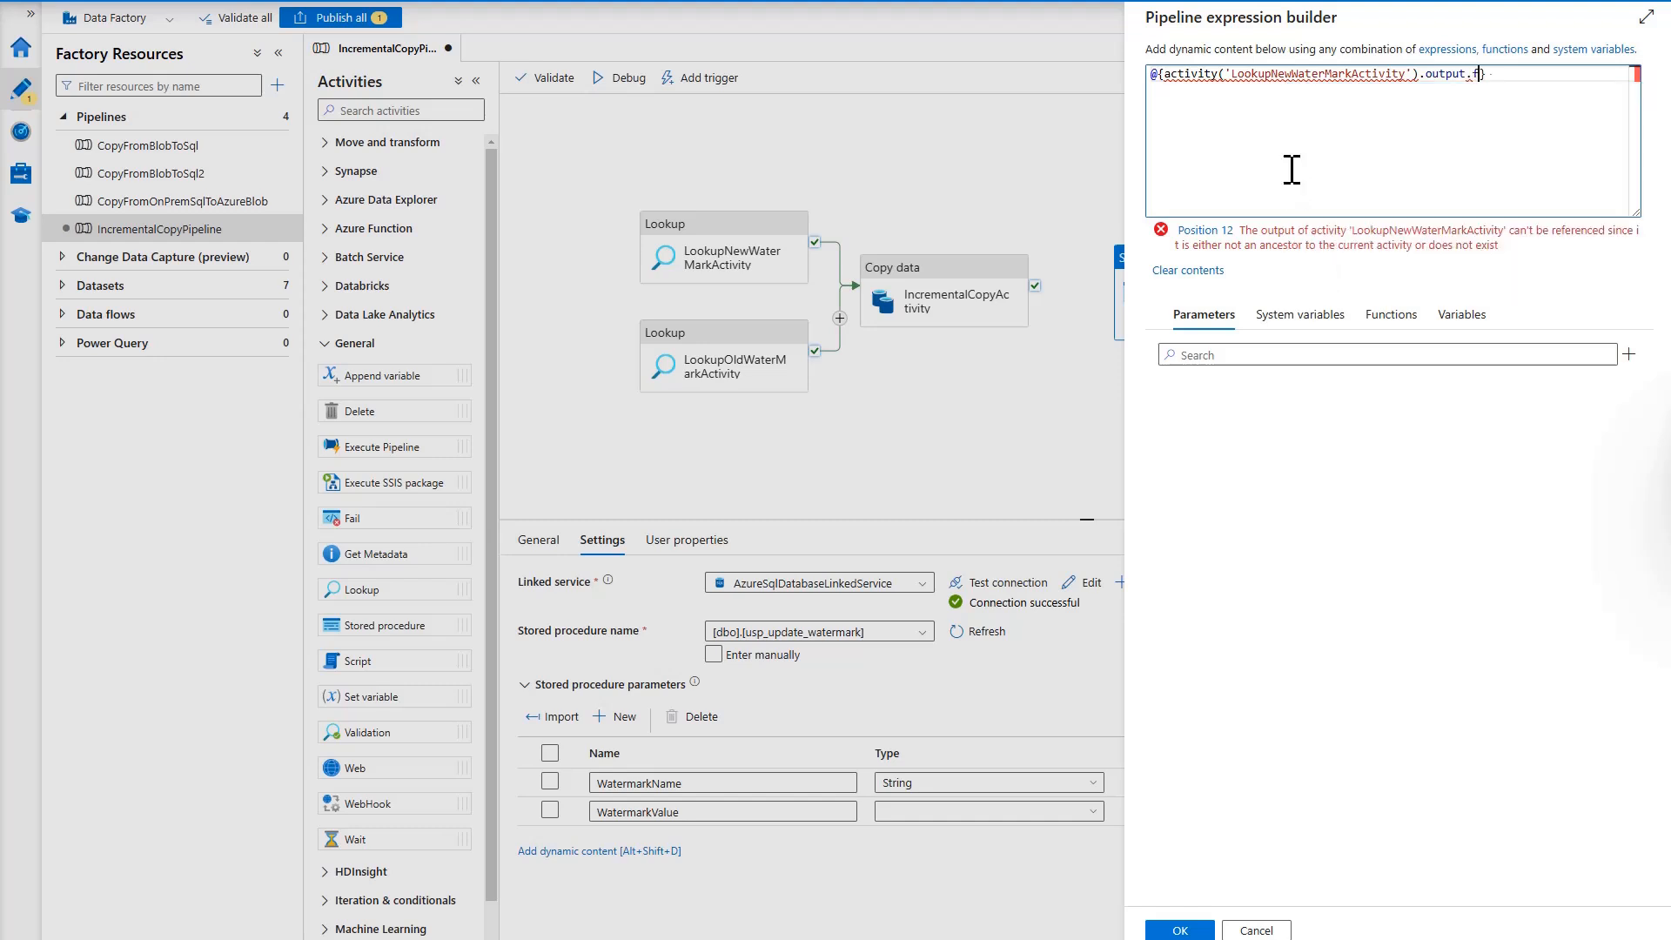
{"action": "type", "text": "t"}
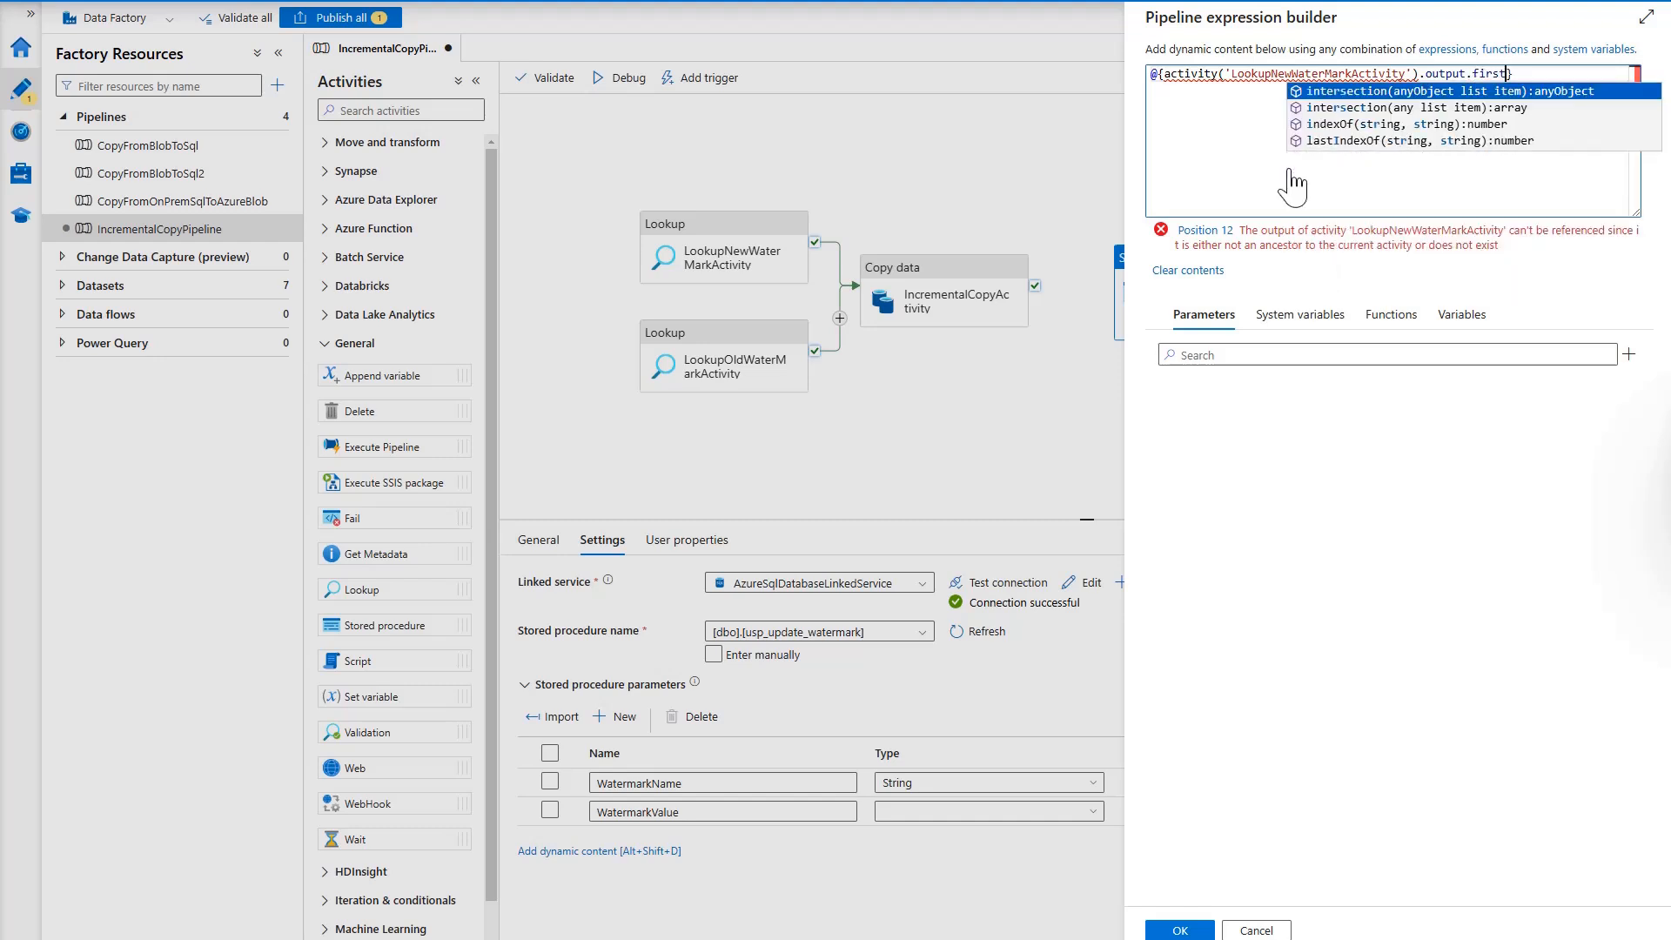
{"action": "type", "text": "Row."}
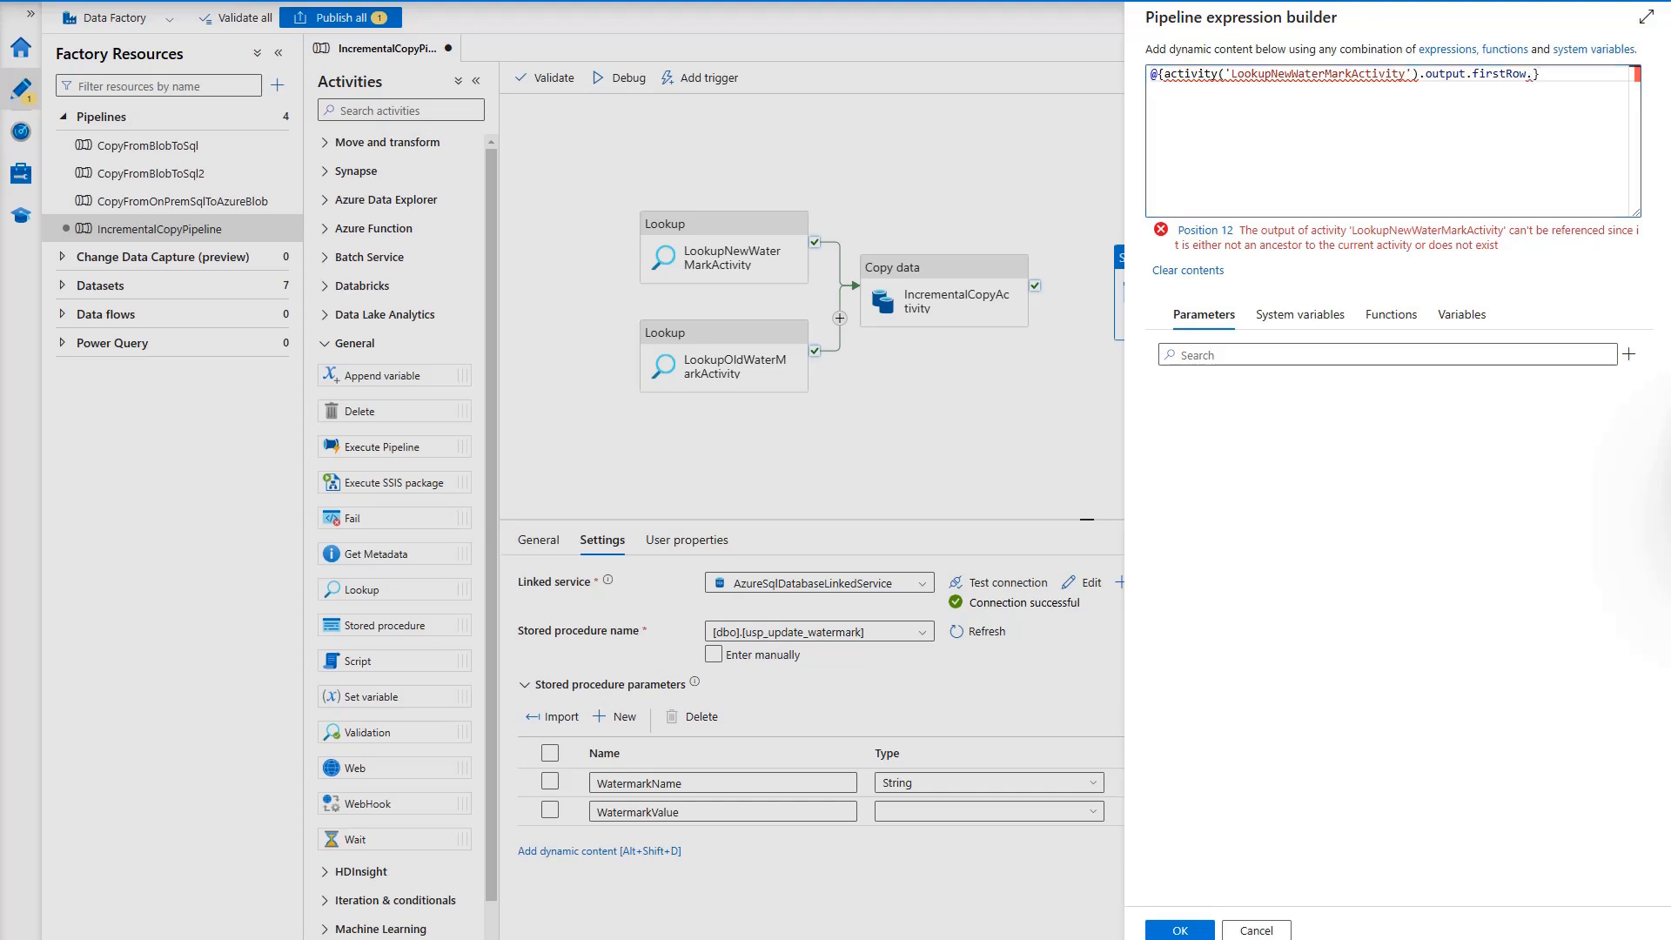
{"action": "left_click", "coordinate": [1535, 72]}
{"action": "type", "text": "NewWatermarkvalue"}
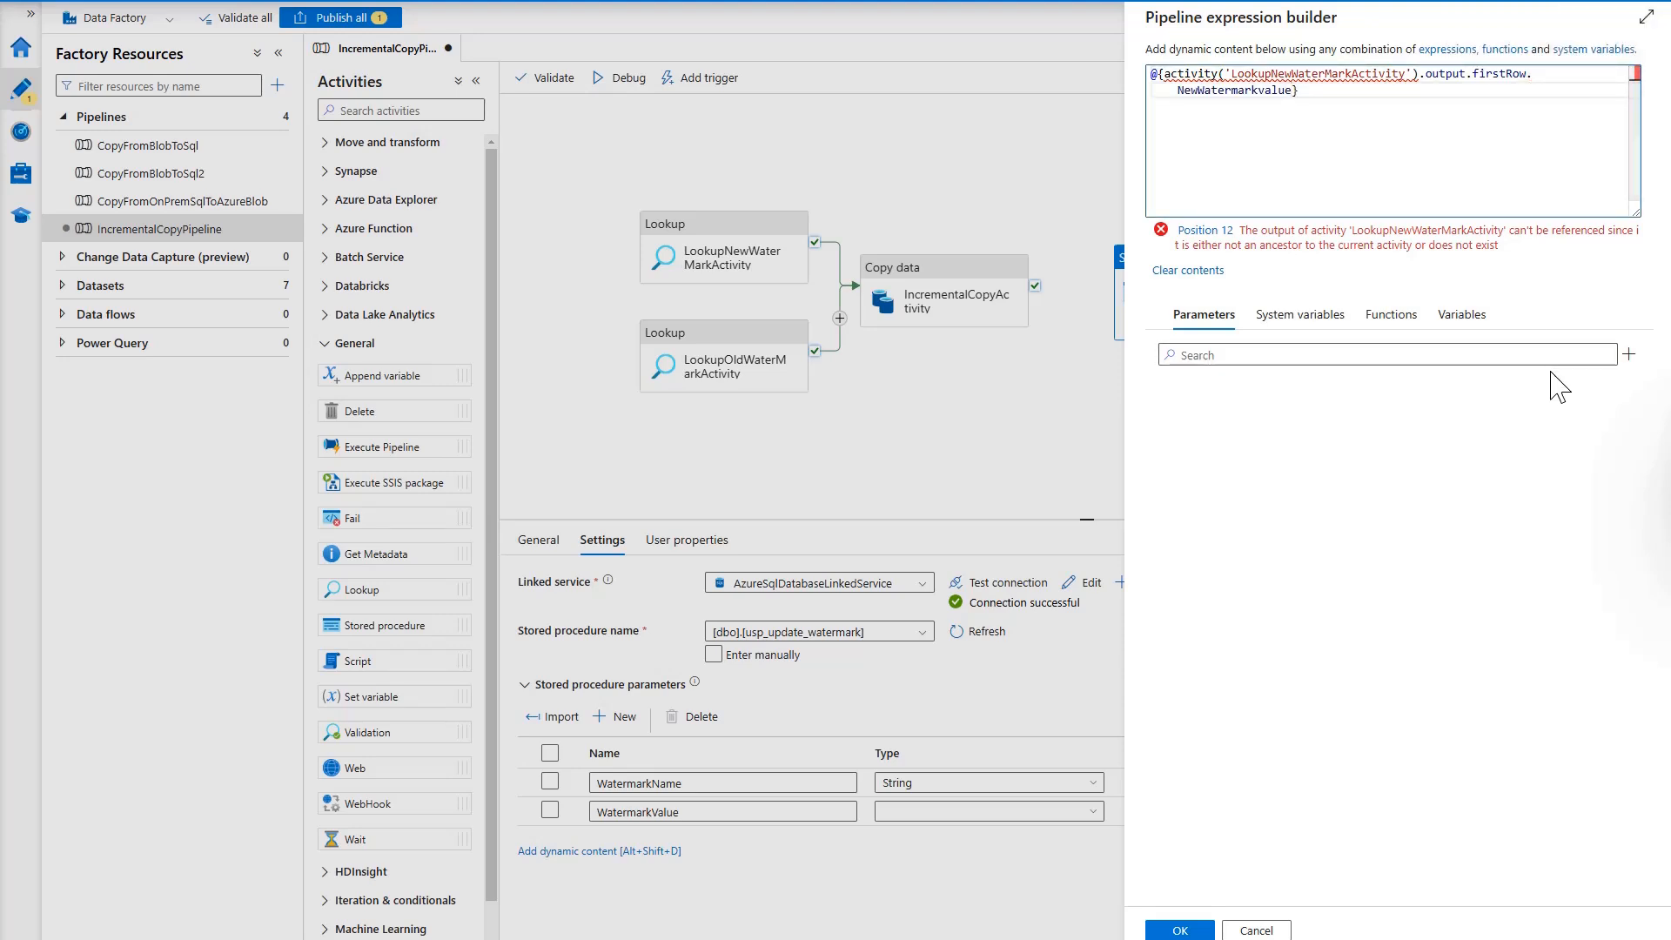
{"action": "left_click", "coordinate": [1194, 929]}
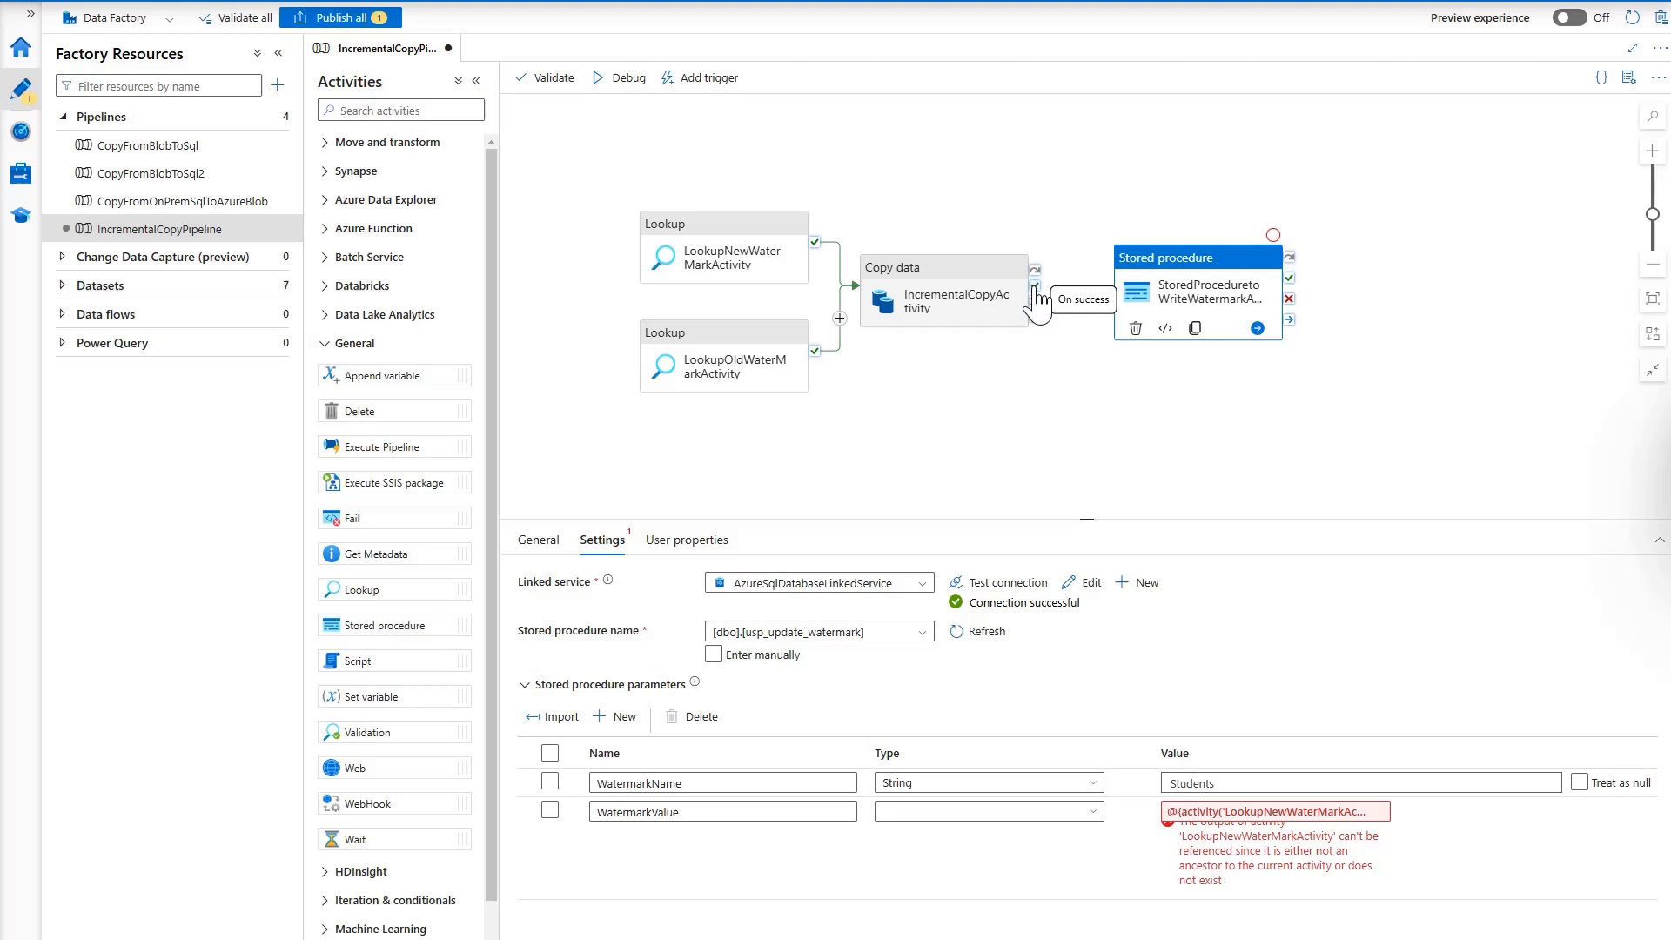
- Link IncrementalCopyActivity's success output to the stored procedure activity and set that activity's WatermarkValue parameter type to Datetime
{"action": "left_click_drag", "start_coordinate": [1035, 287], "coordinate": [1123, 311]}
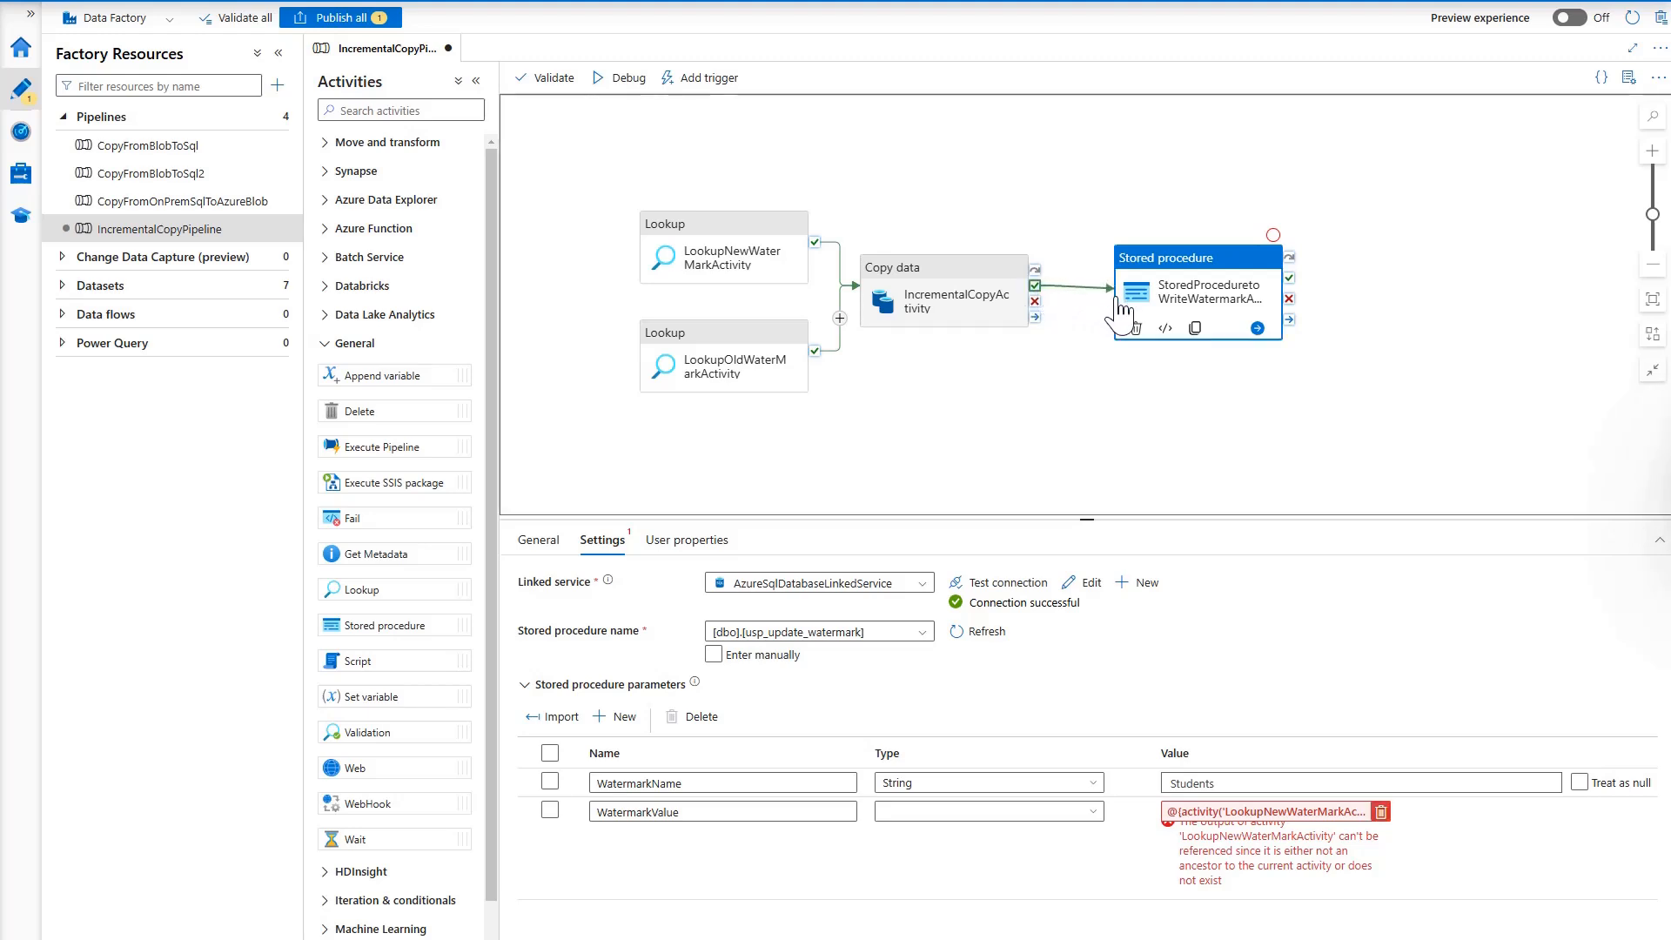
{"action": "left_click", "coordinate": [1160, 411]}
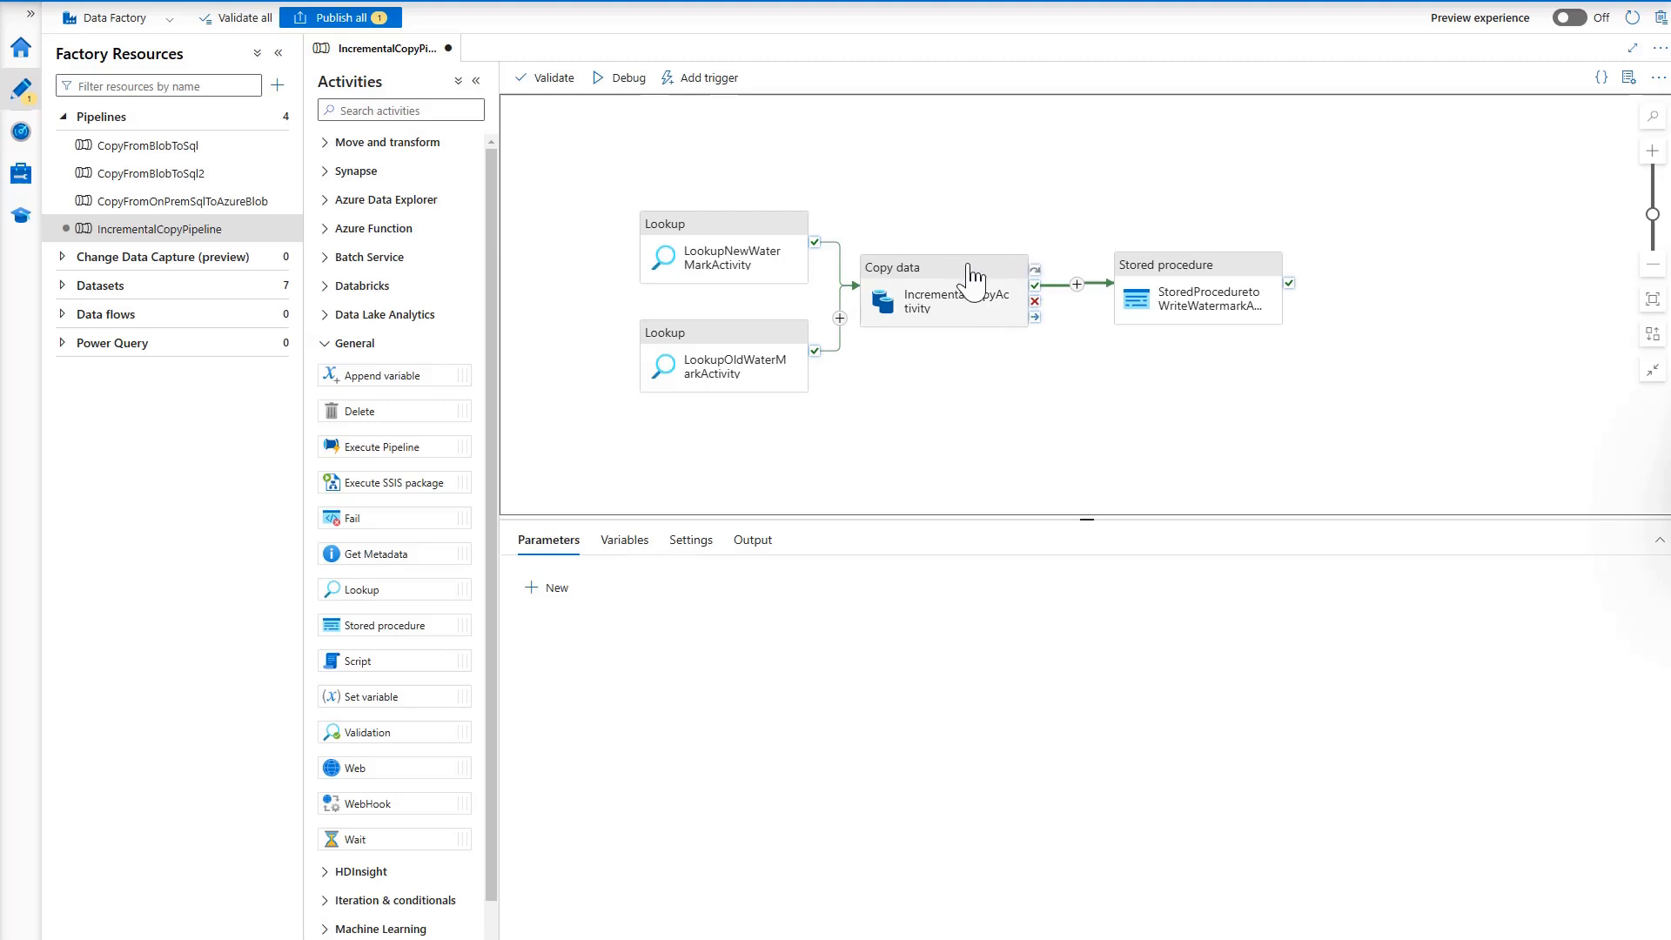
{"action": "left_click", "coordinate": [1228, 292]}
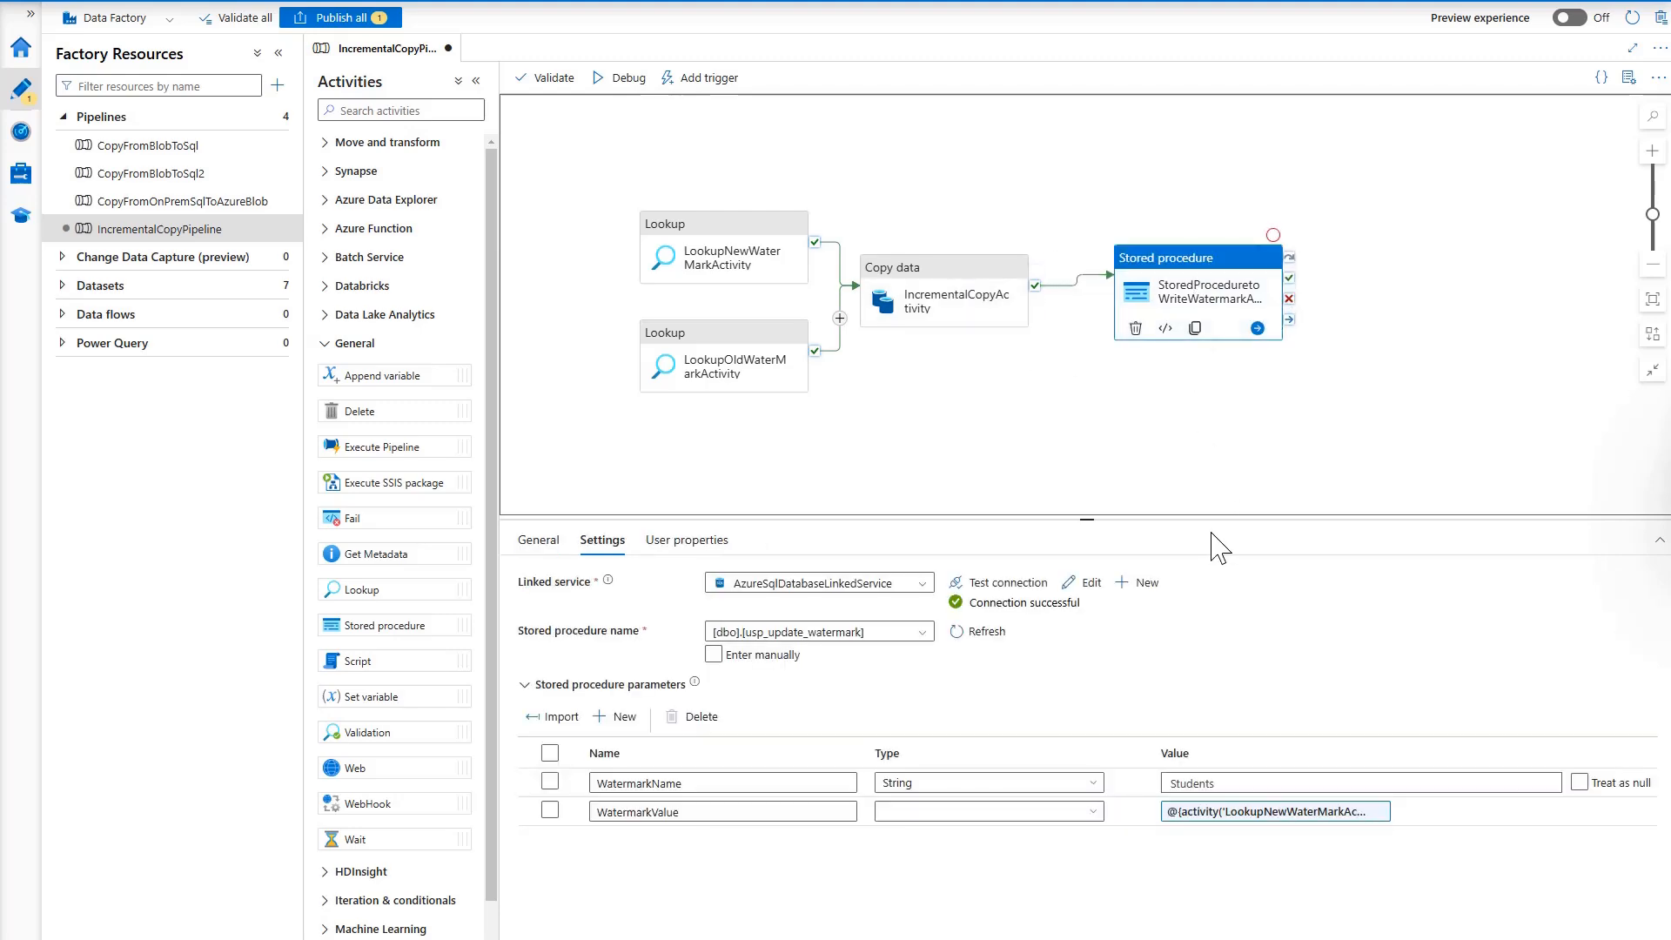
{"action": "left_click", "coordinate": [1275, 812]}
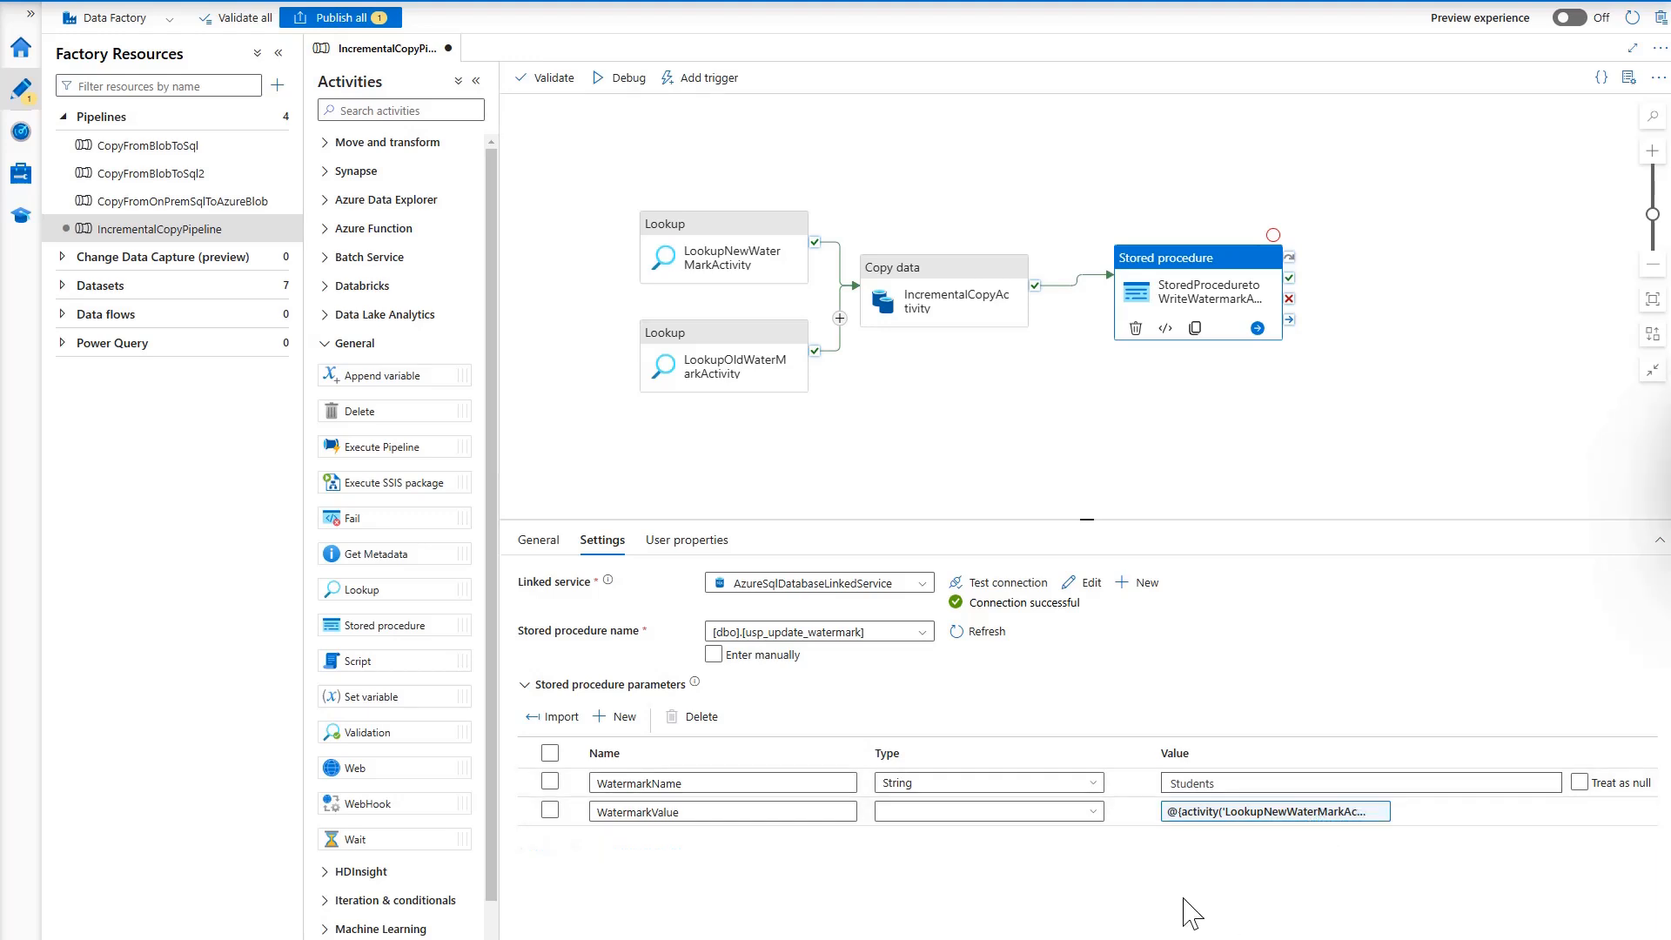
{"action": "left_click", "coordinate": [1095, 812]}
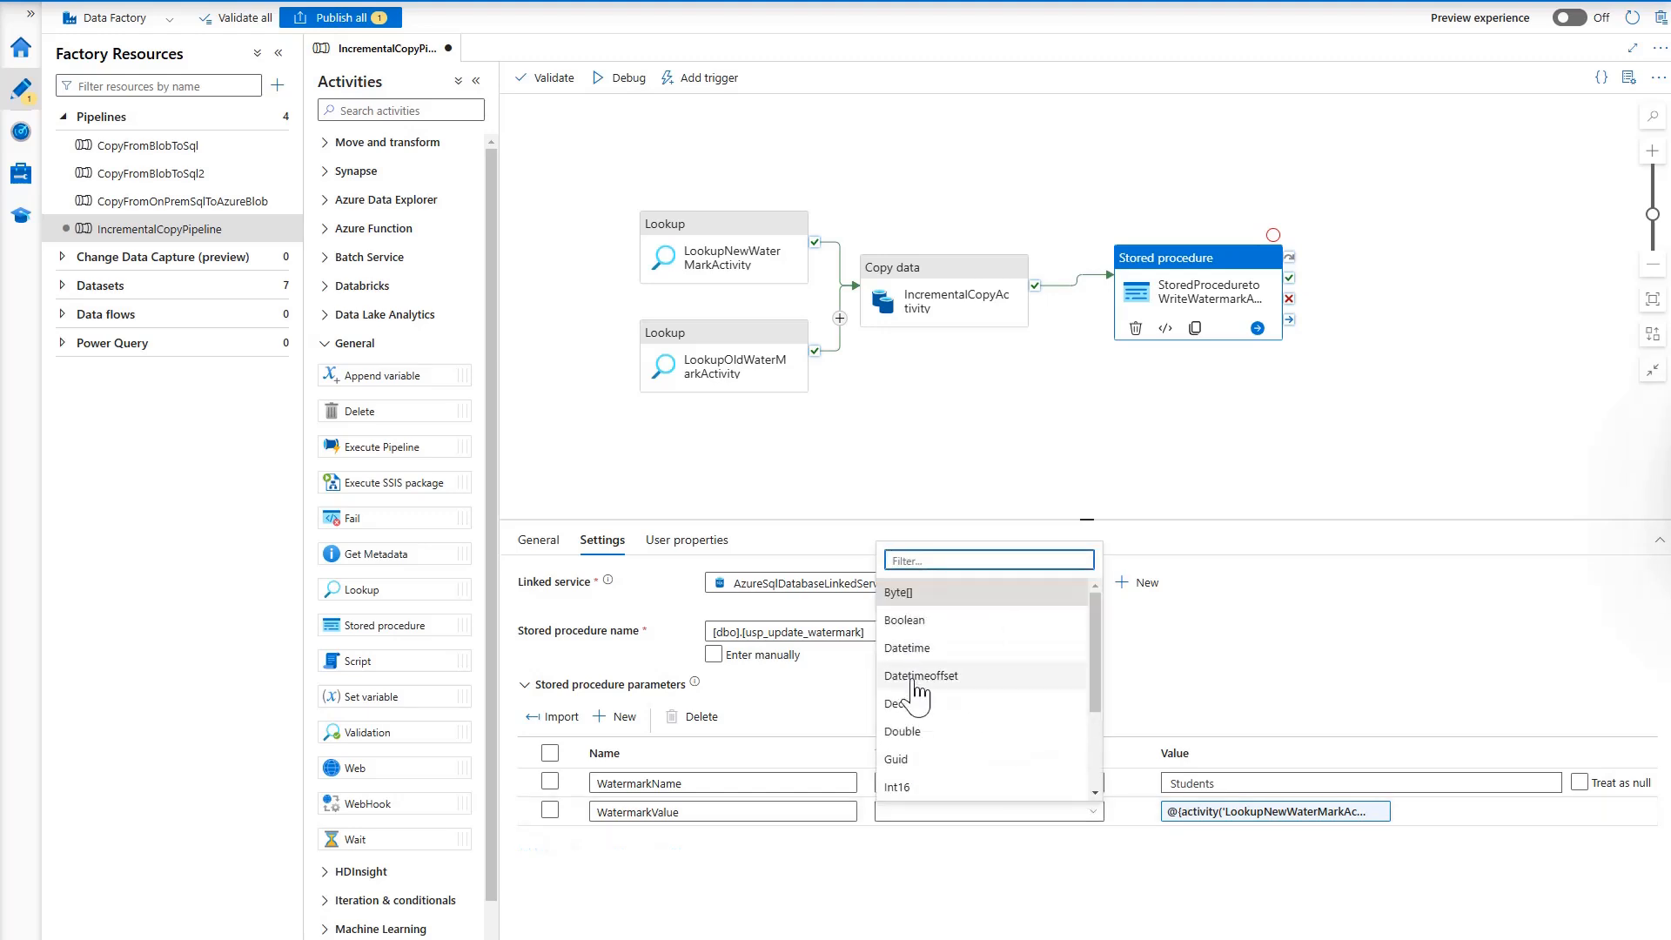
{"action": "left_click", "coordinate": [902, 648]}
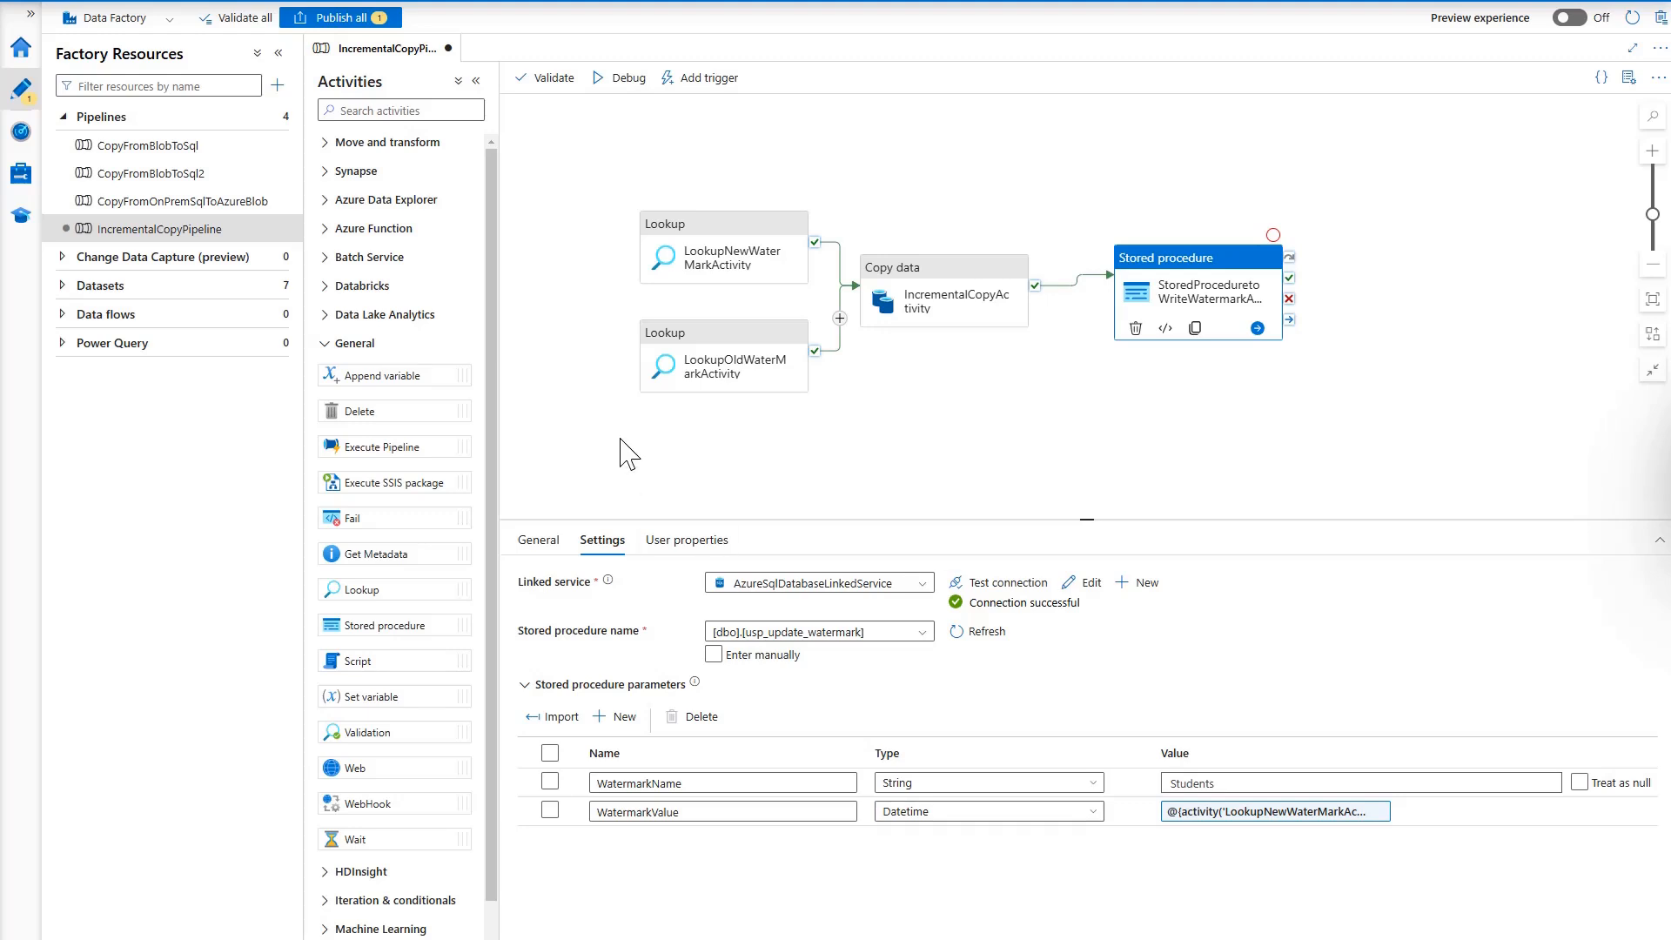
- Validate IncrementalCopyPipeline and publish its pending changes to the live environment
{"action": "left_click", "coordinate": [550, 85]}
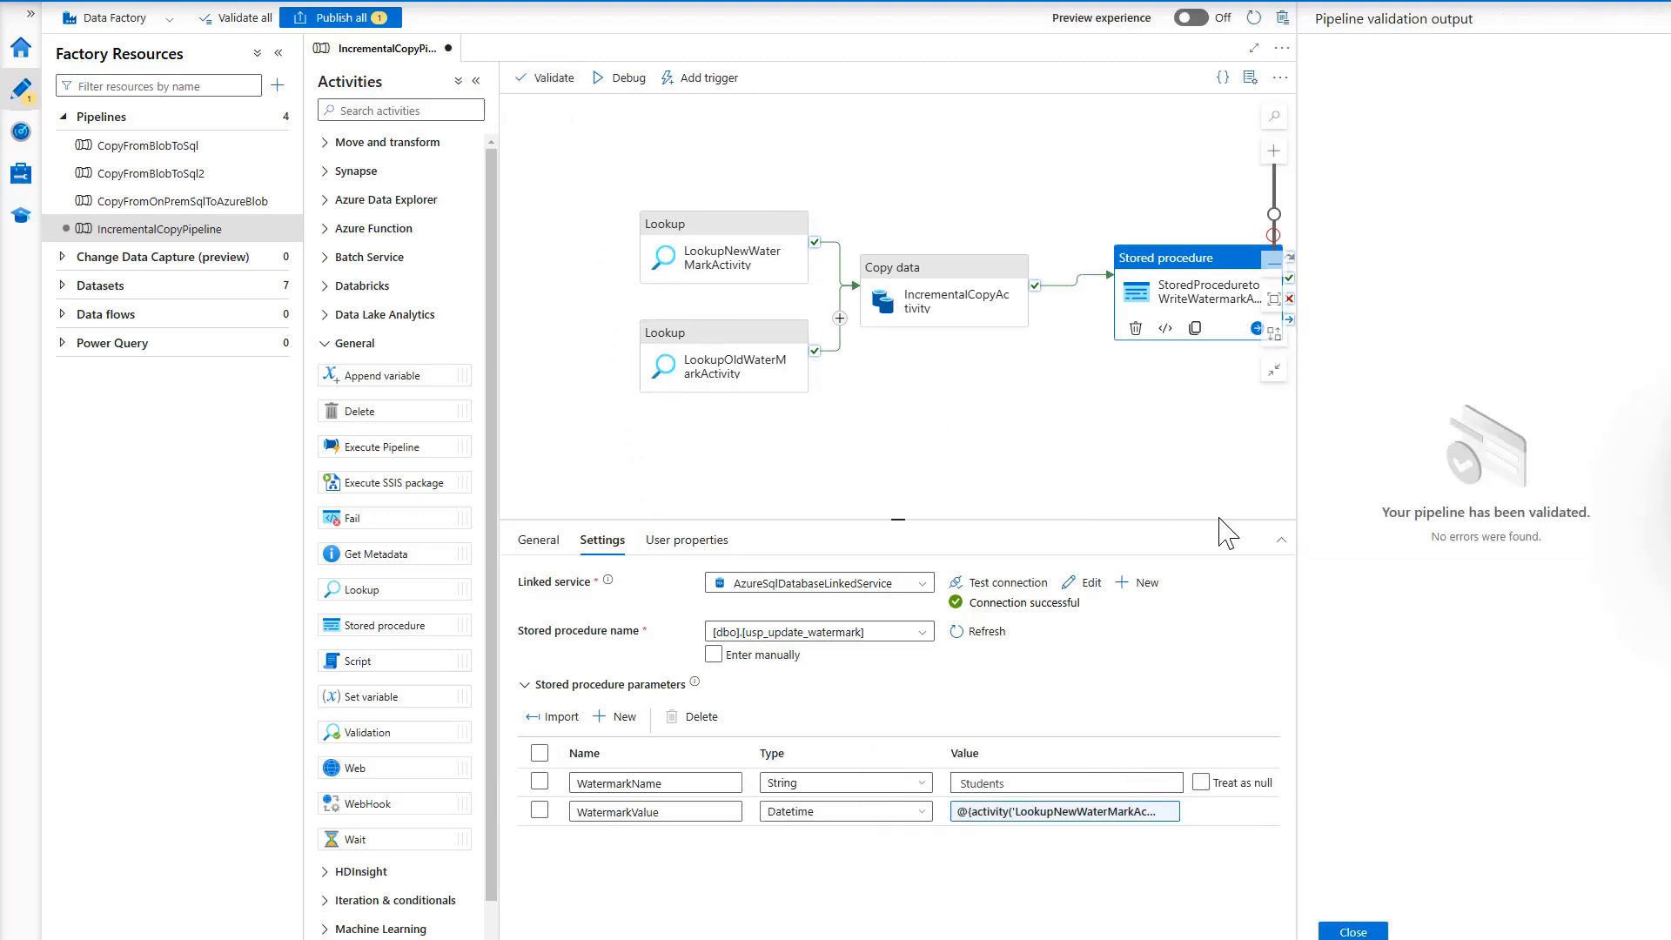
{"action": "left_click", "coordinate": [1360, 929]}
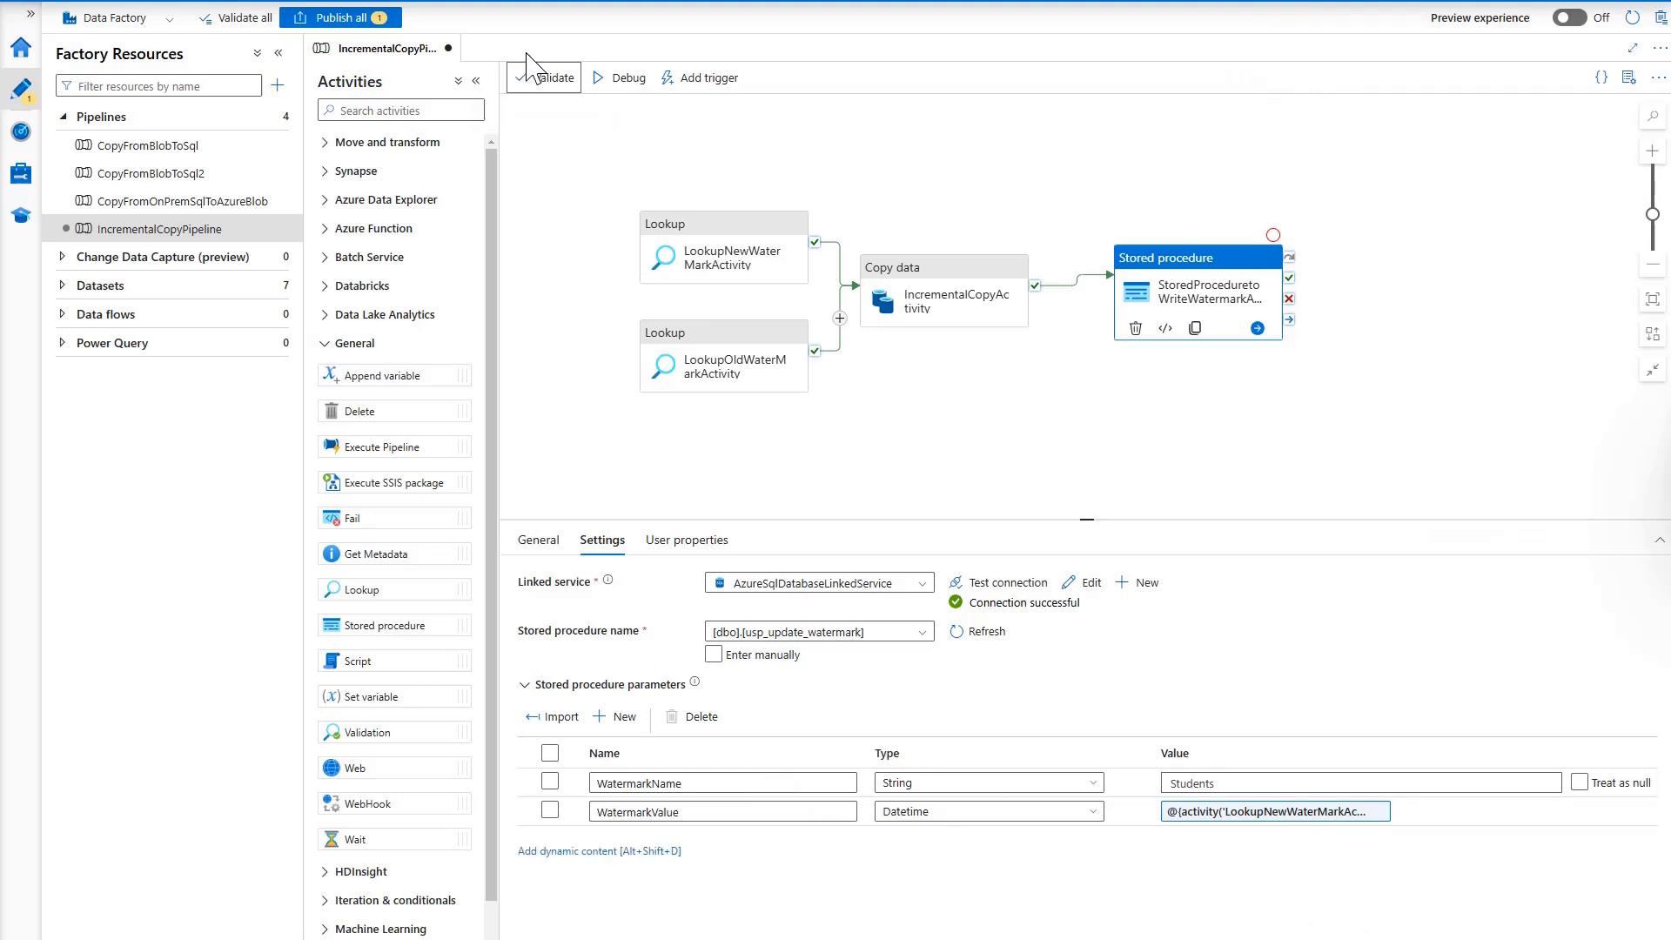
{"action": "left_click", "coordinate": [342, 20]}
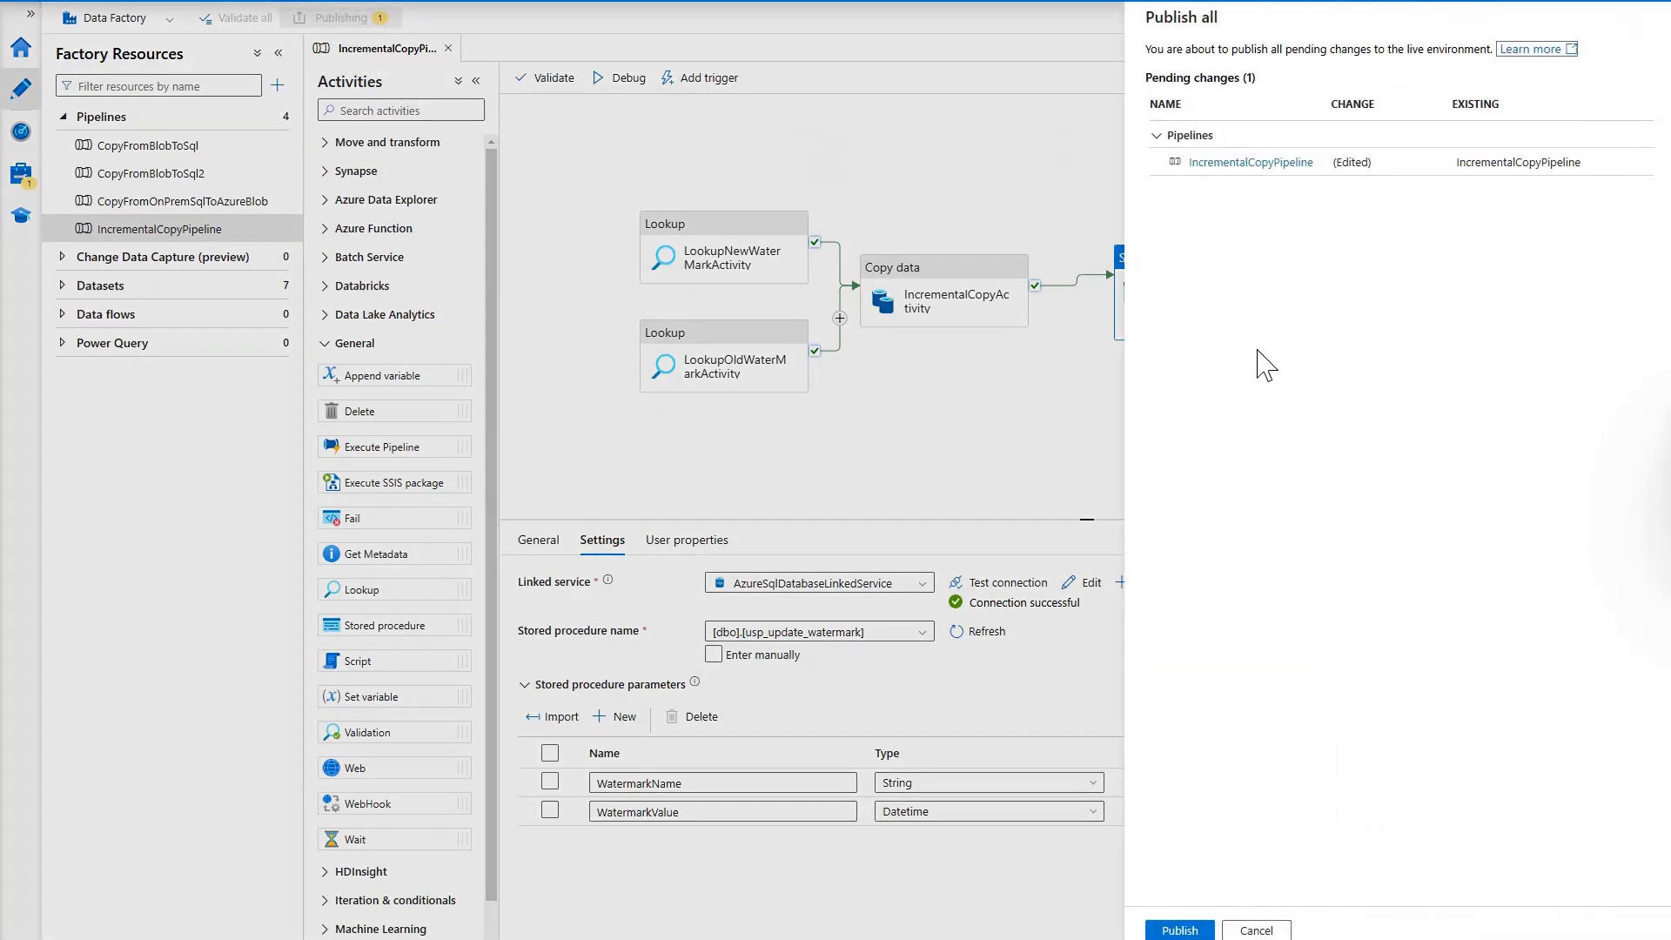
{"action": "left_click", "coordinate": [1180, 930]}
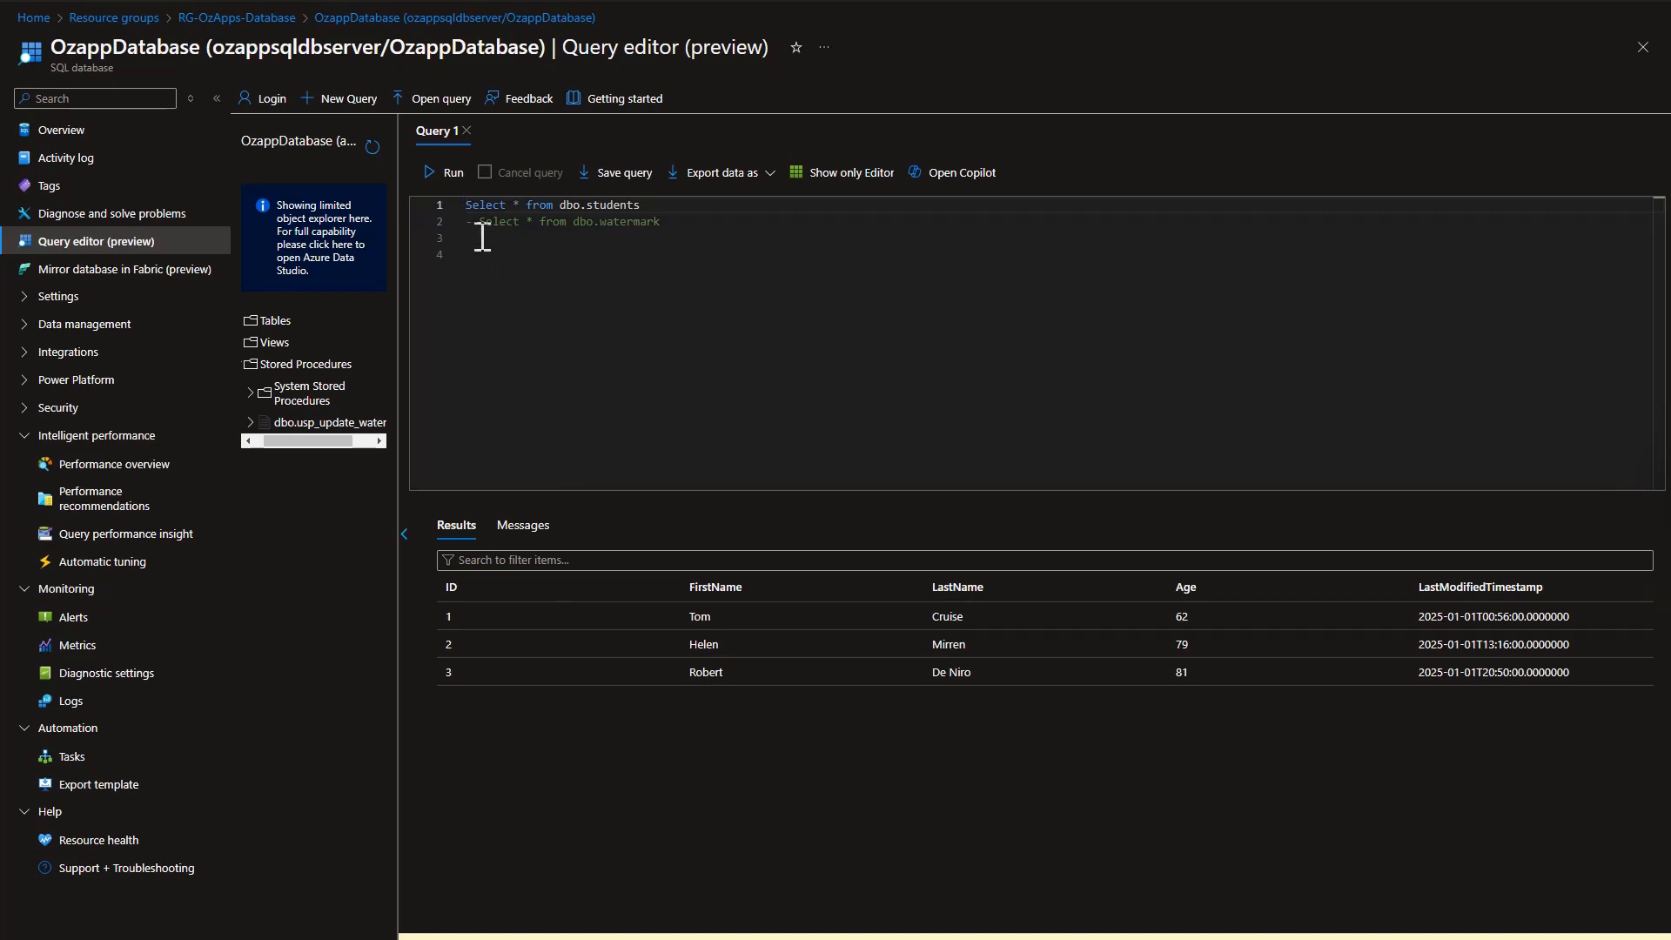
- Switch to the Azure portal query editor and query dbo.watermark and dbo.students to examine the watermark value and the latest LastModifiedTimestamp
{"action": "left_click_drag", "start_coordinate": [478, 228], "coordinate": [671, 224]}
{"action": "left_click", "coordinate": [445, 175]}
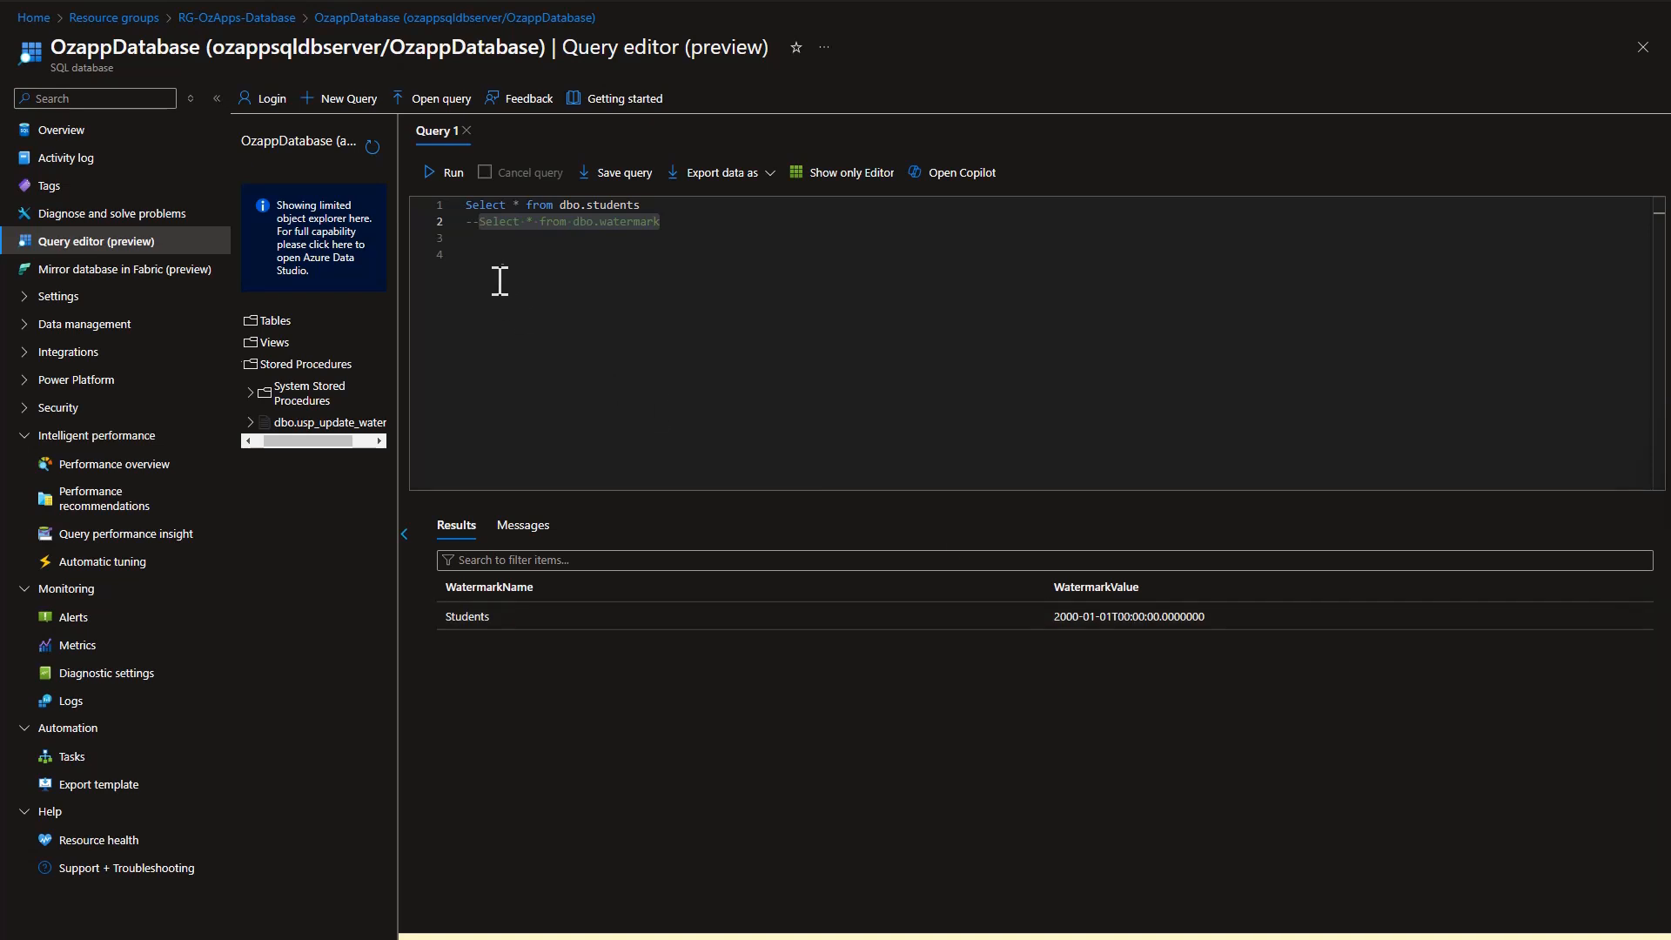
{"action": "left_click_drag", "start_coordinate": [467, 205], "coordinate": [655, 205]}
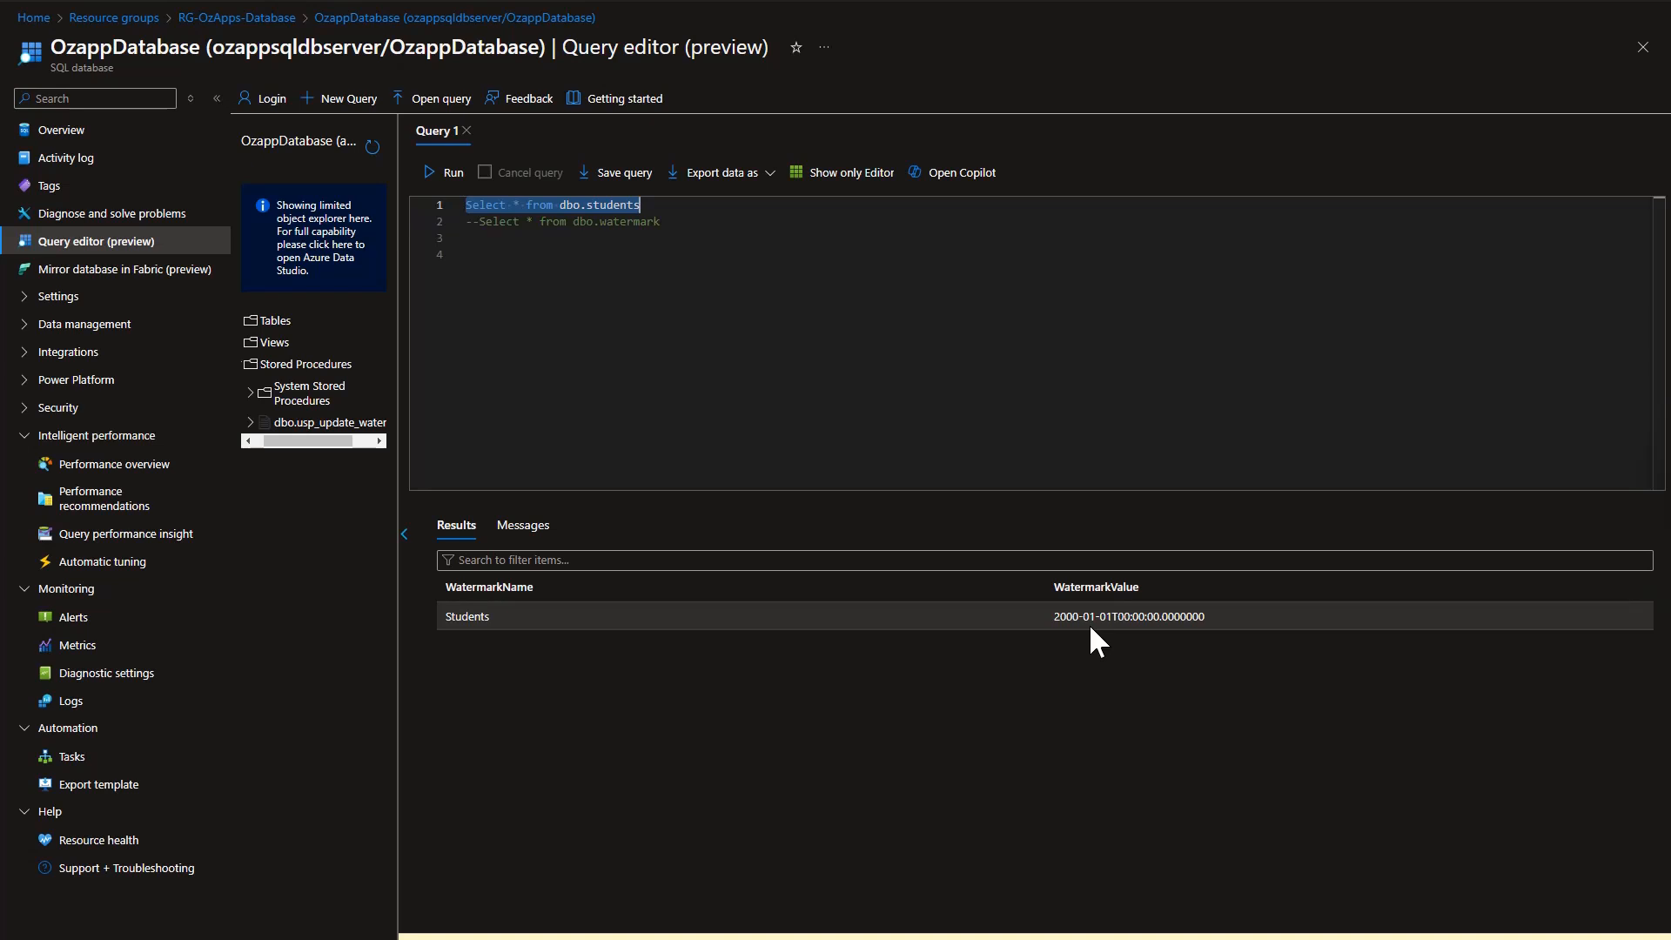
{"action": "left_click", "coordinate": [451, 178]}
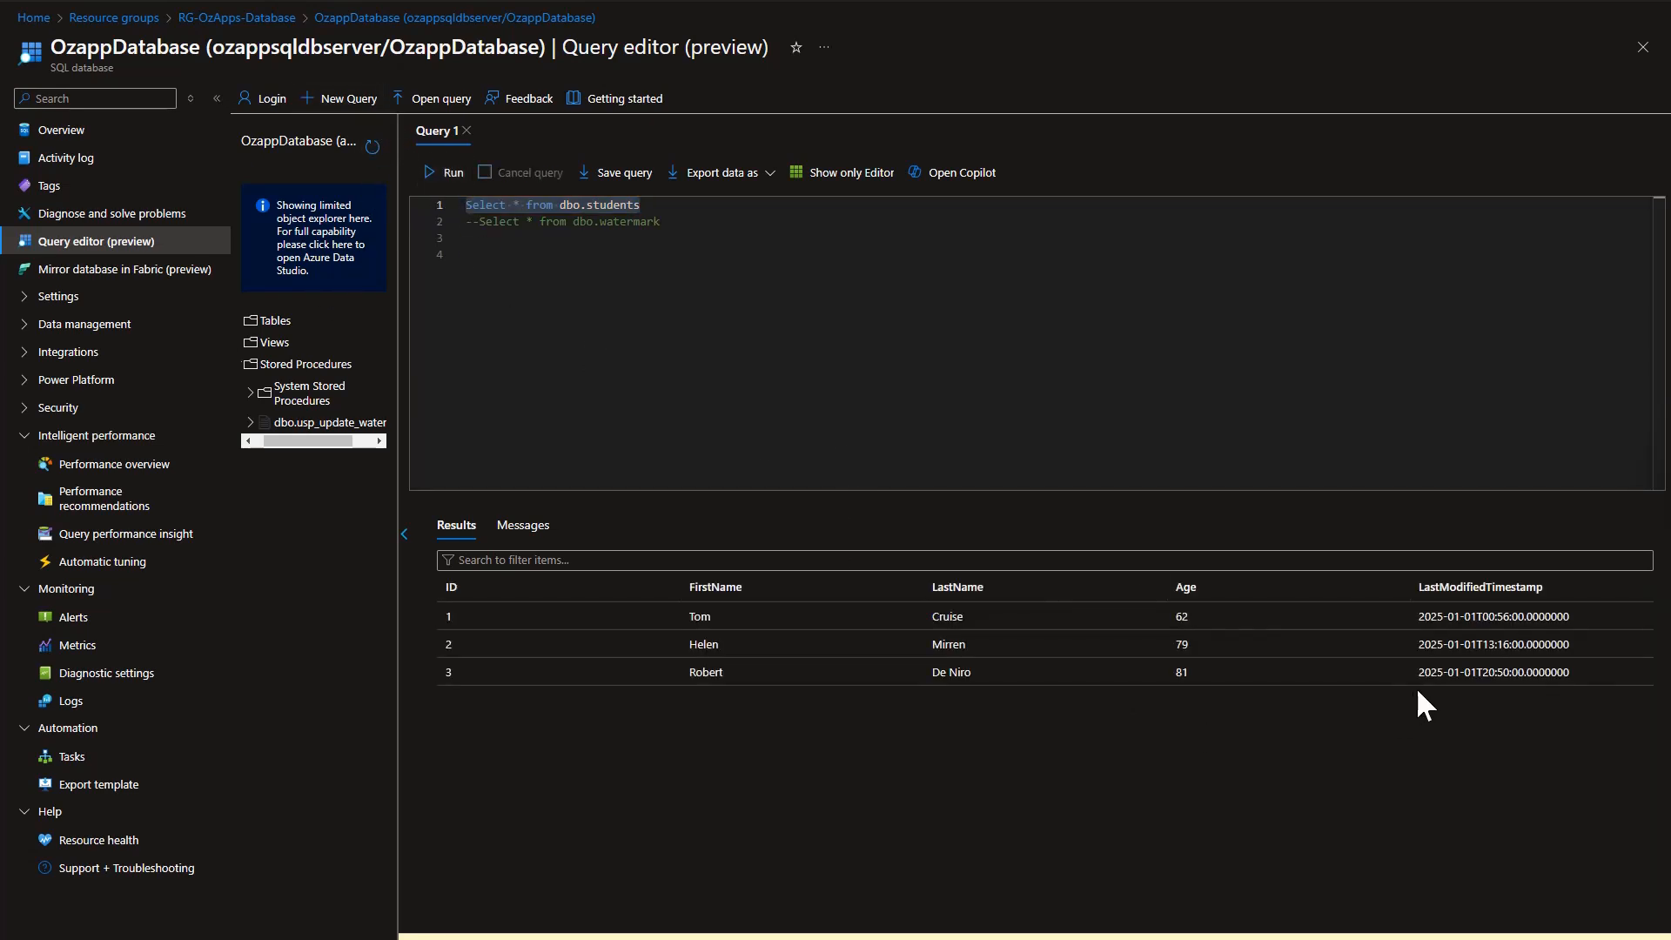
{"action": "left_click_drag", "start_coordinate": [1419, 672], "coordinate": [1574, 672]}
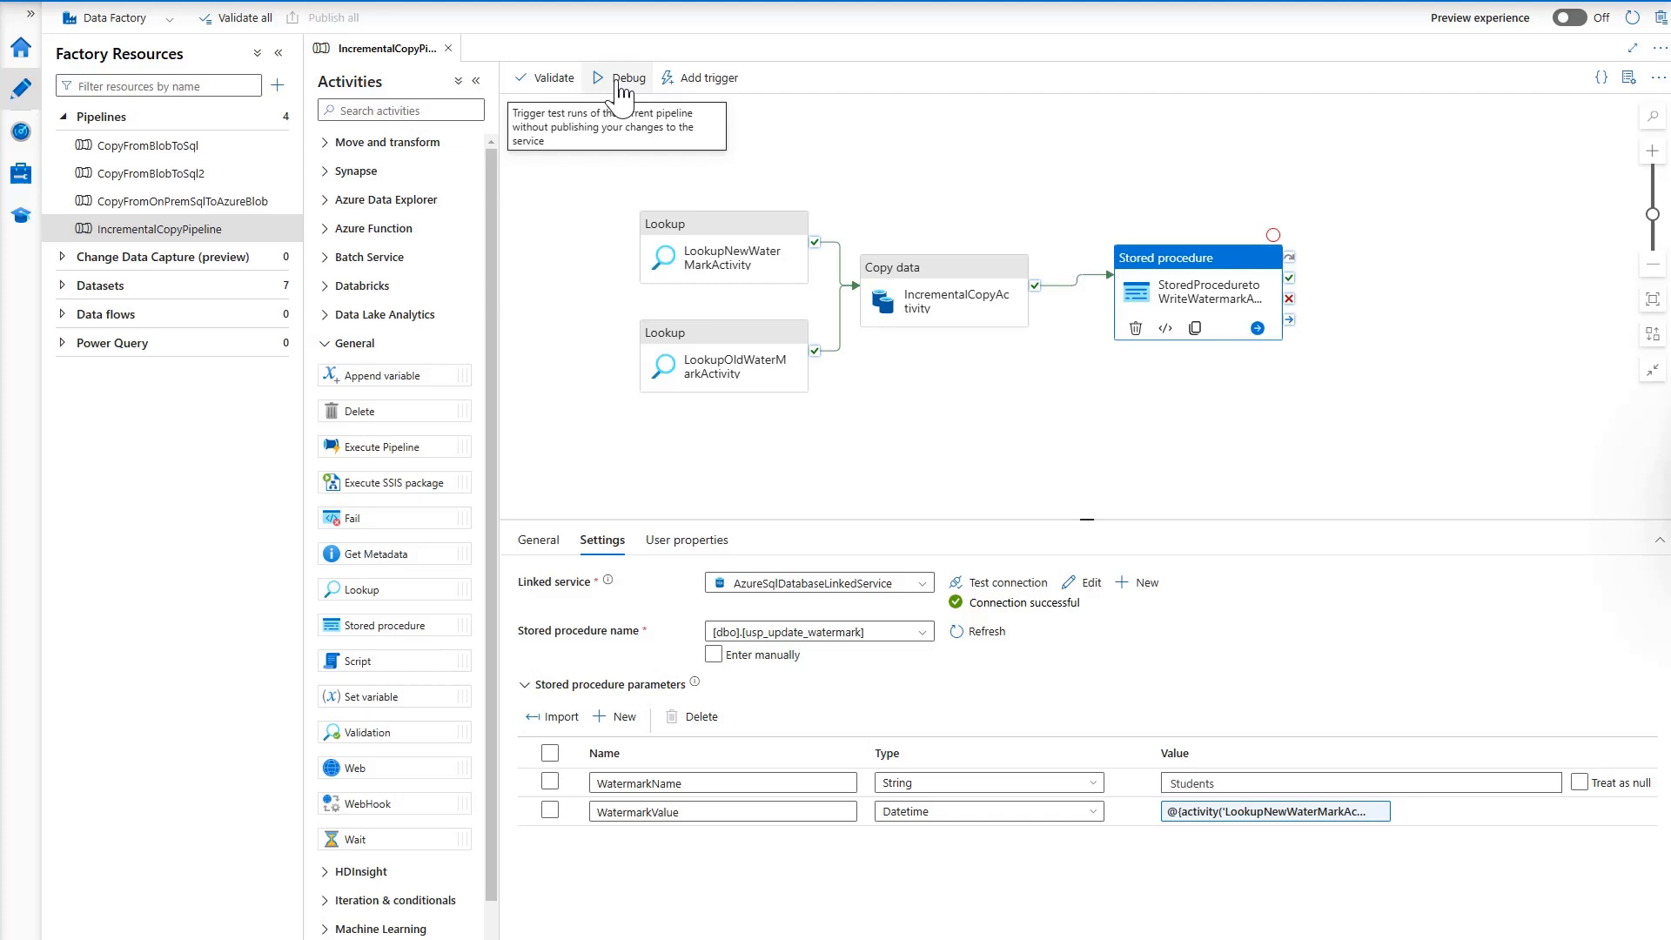
- Return to Data Factory and start a debug run of IncrementalCopyPipeline
{"action": "left_click", "coordinate": [622, 82]}
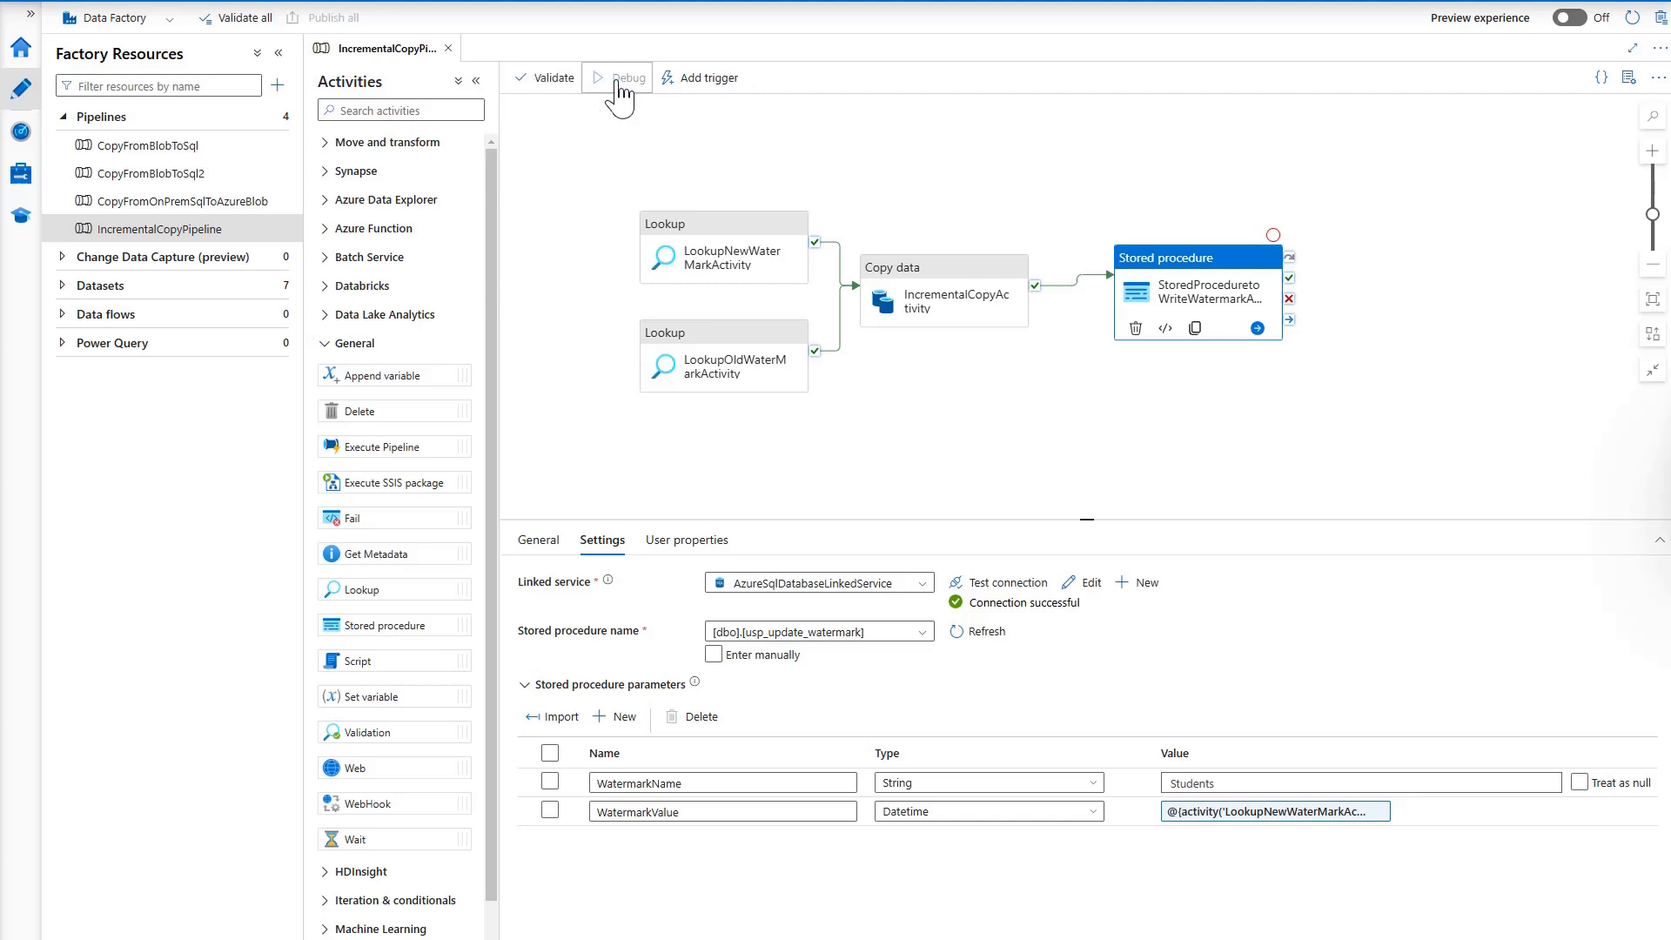
{"action": "left_click", "coordinate": [650, 498]}
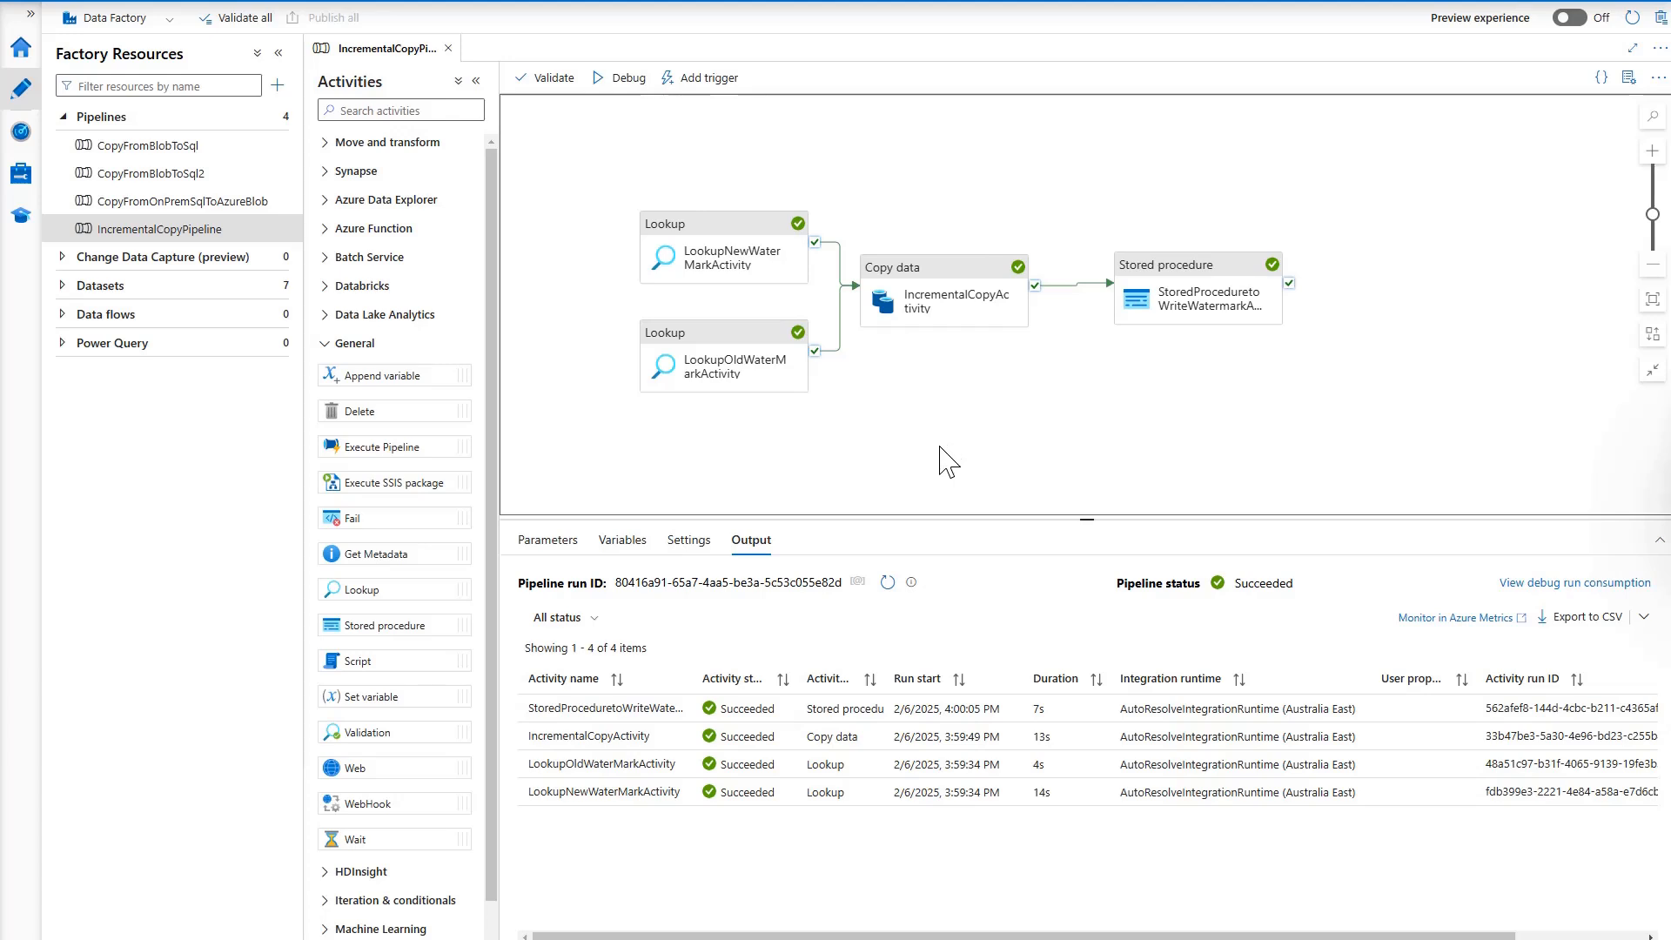
- Widen the Activity name column in the run output and view the input details of the LookupNewWaterMarkActivity run
{"action": "left_click_drag", "start_coordinate": [693, 687], "coordinate": [784, 694]}
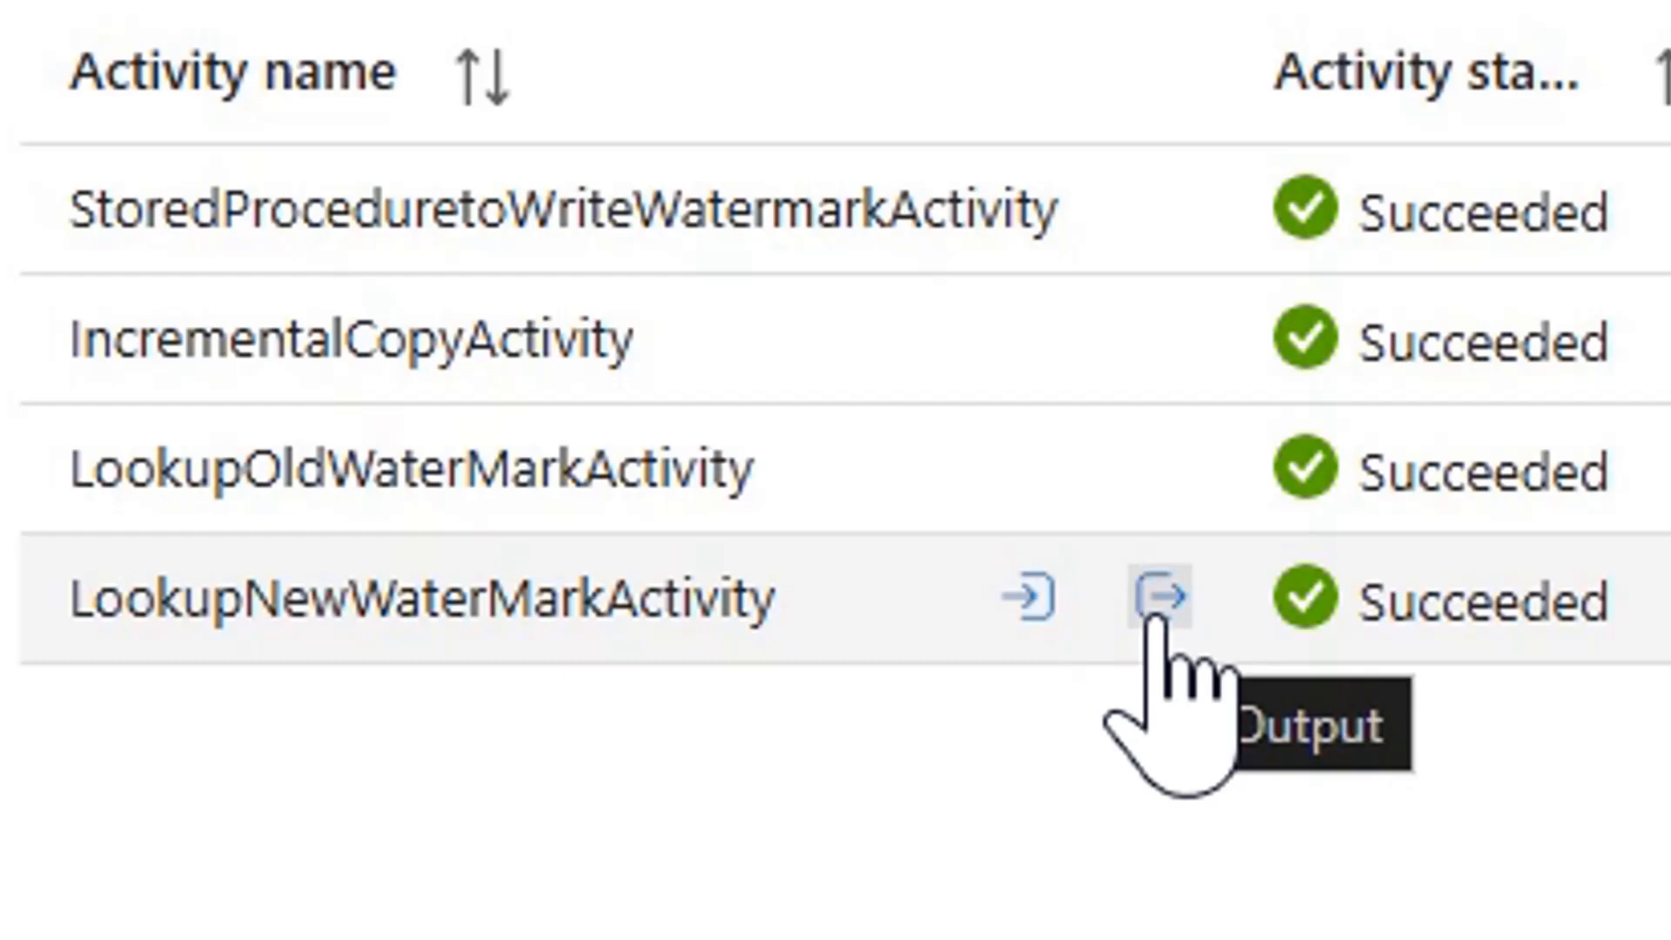
{"action": "left_click", "coordinate": [1056, 635]}
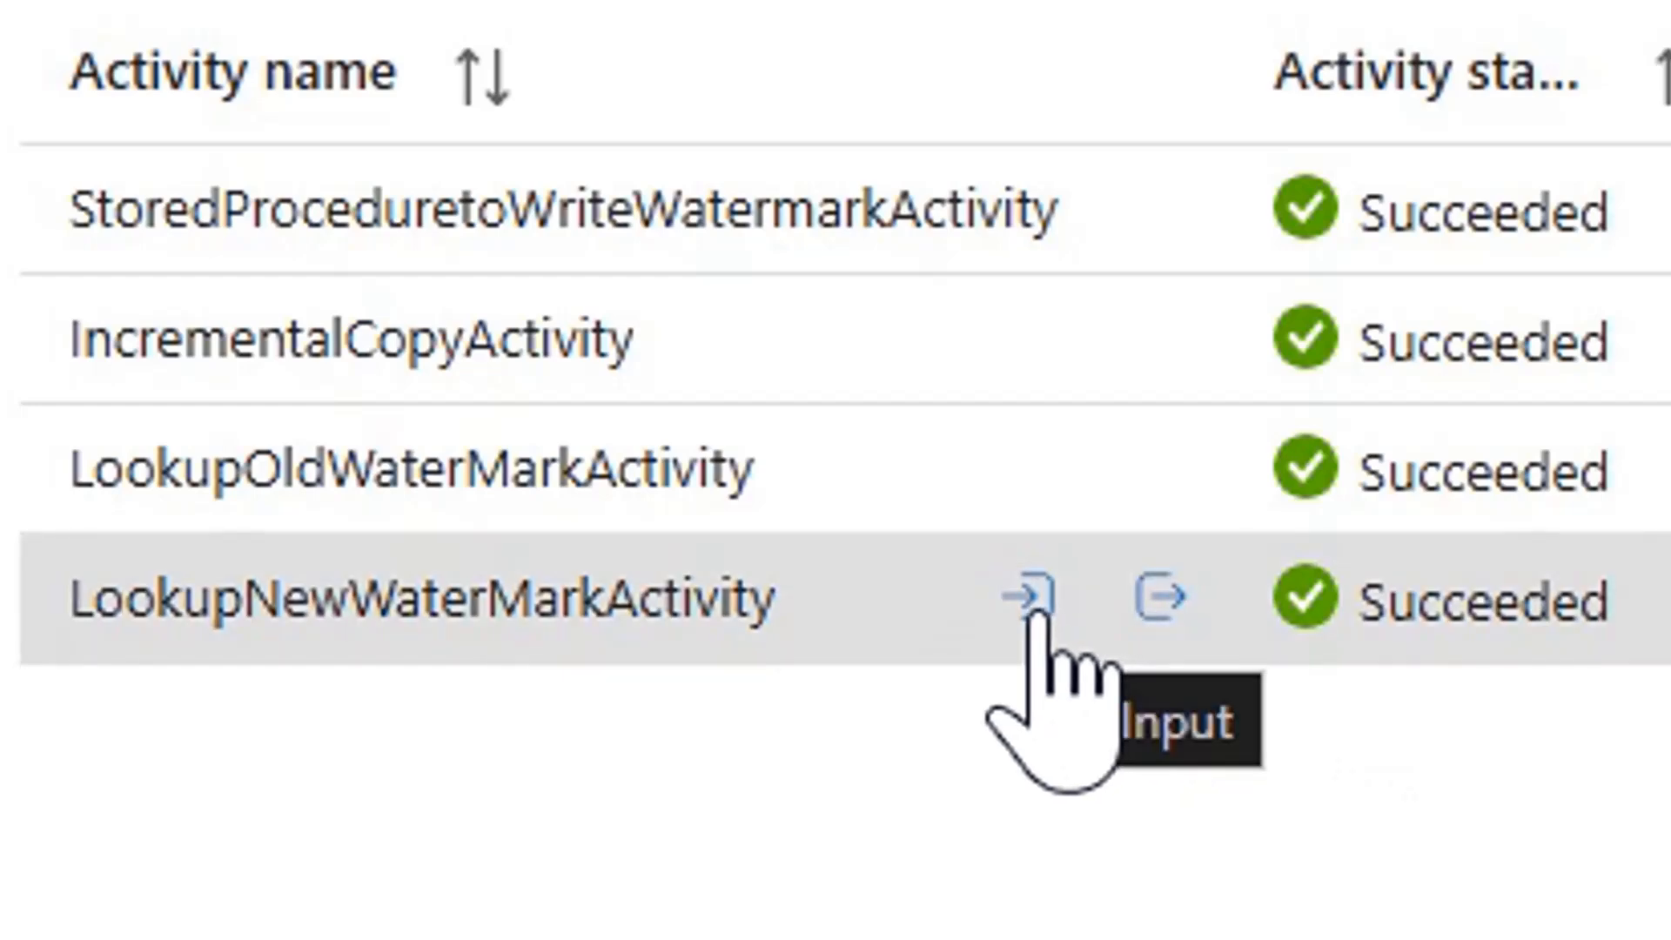
{"action": "left_click", "coordinate": [1030, 597]}
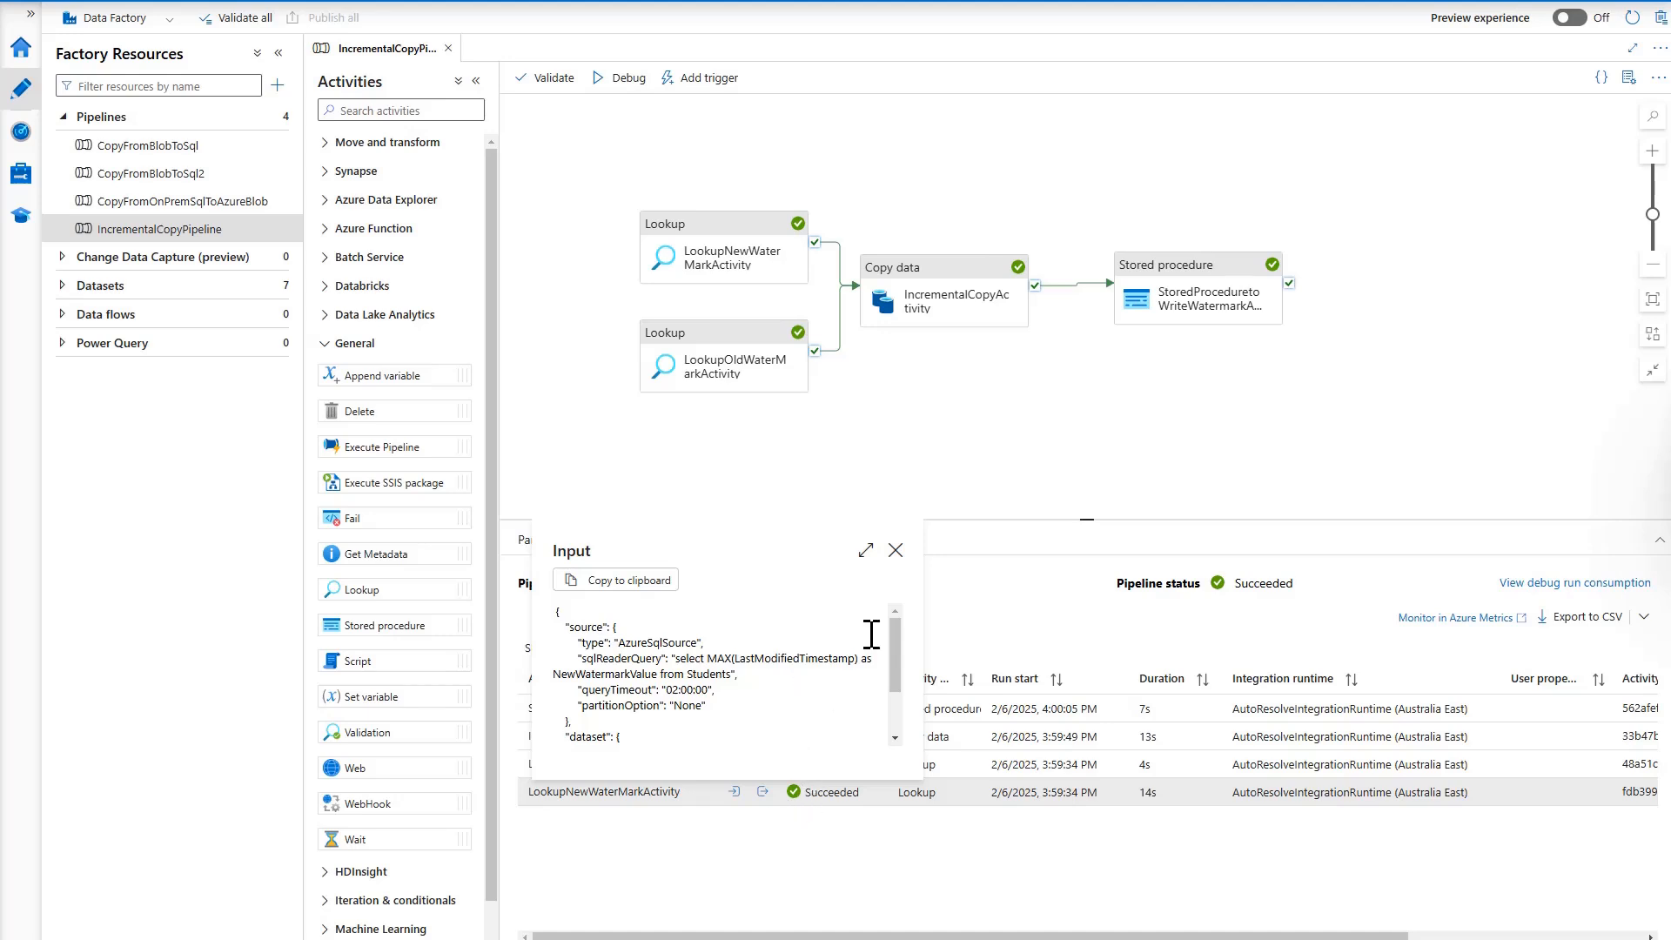
- View the output details of the LookupNewWaterMarkActivity run and examine its NewWatermarkValue
{"action": "left_click", "coordinate": [896, 551]}
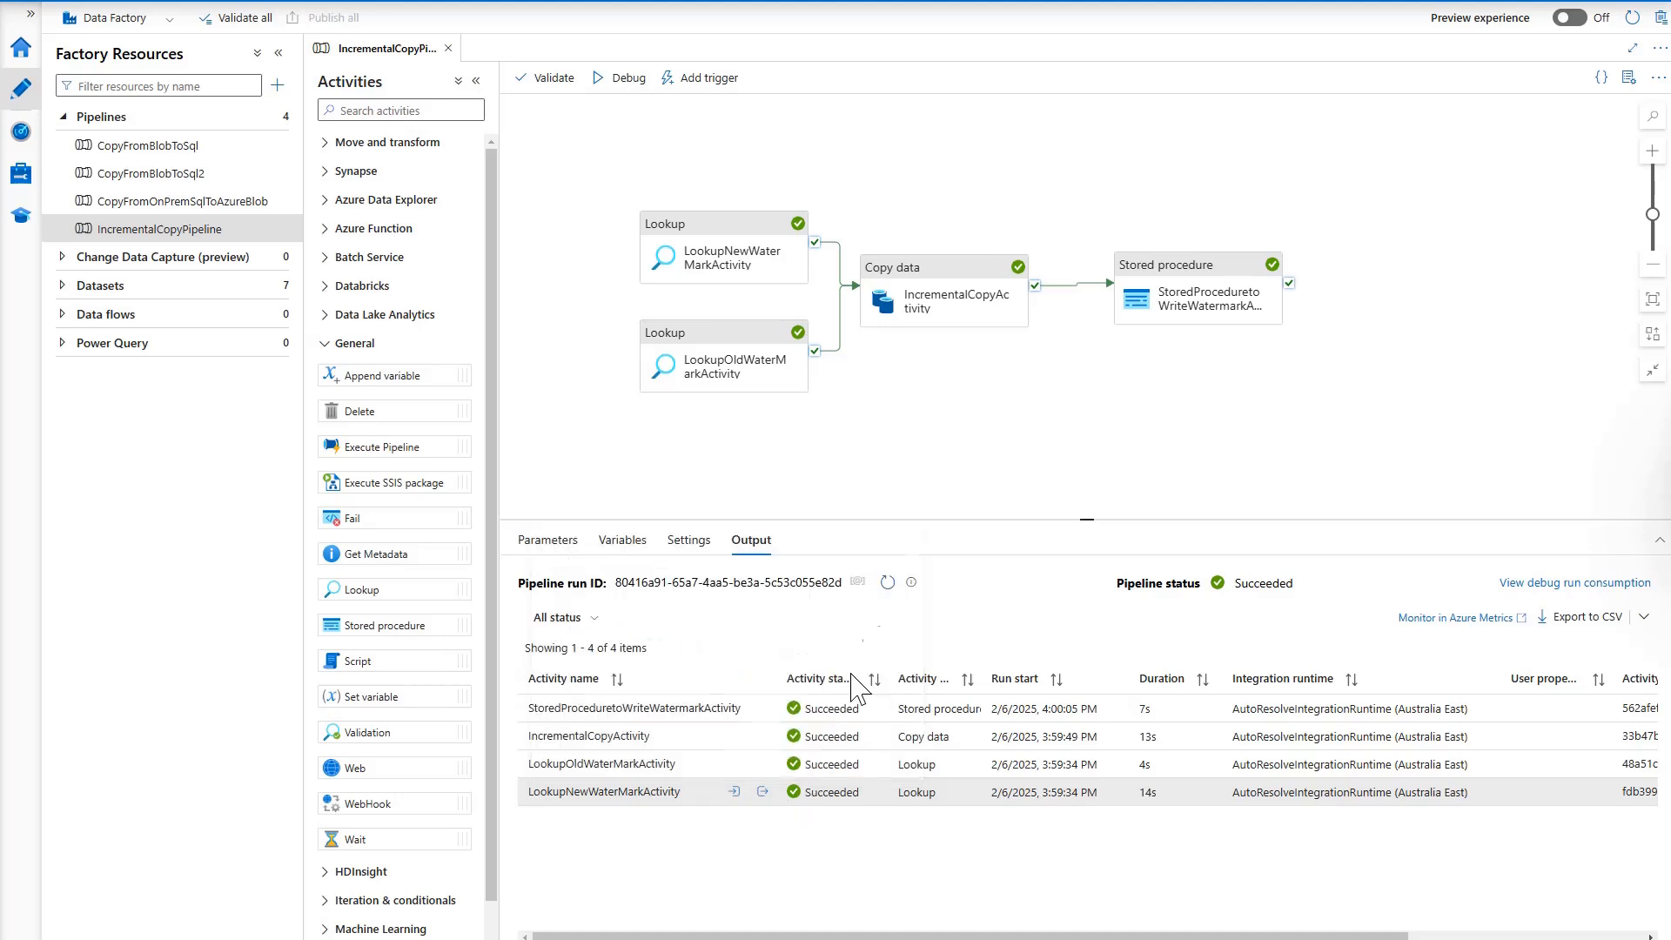
{"action": "left_click", "coordinate": [763, 792]}
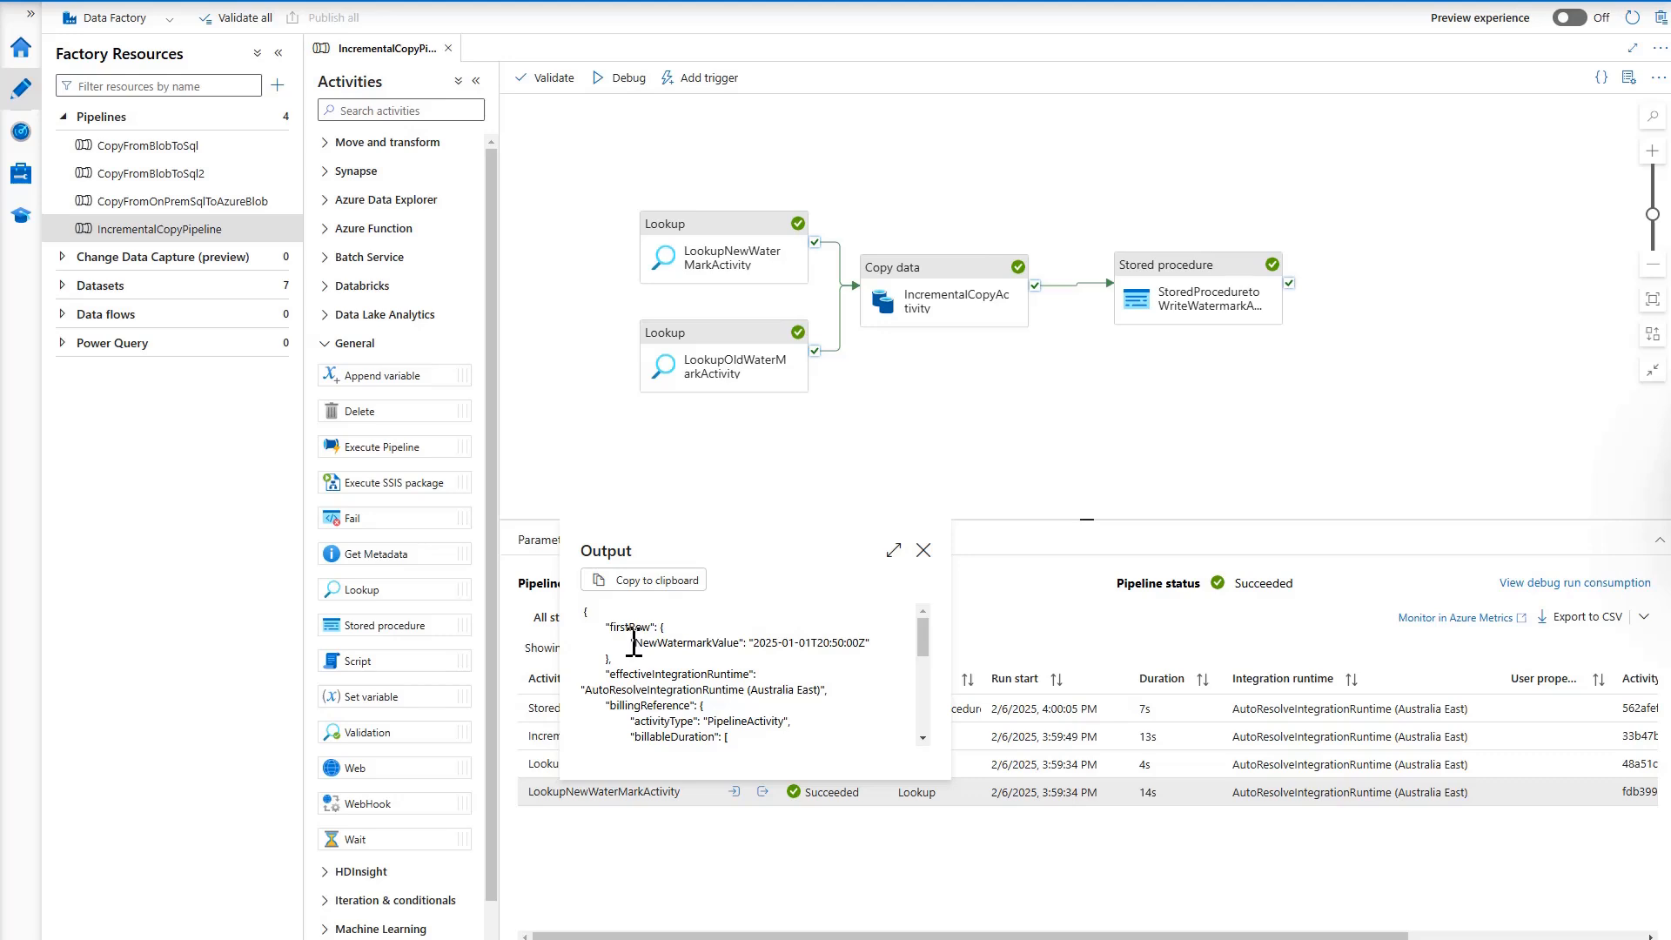
{"action": "left_click_drag", "start_coordinate": [631, 643], "coordinate": [881, 643]}
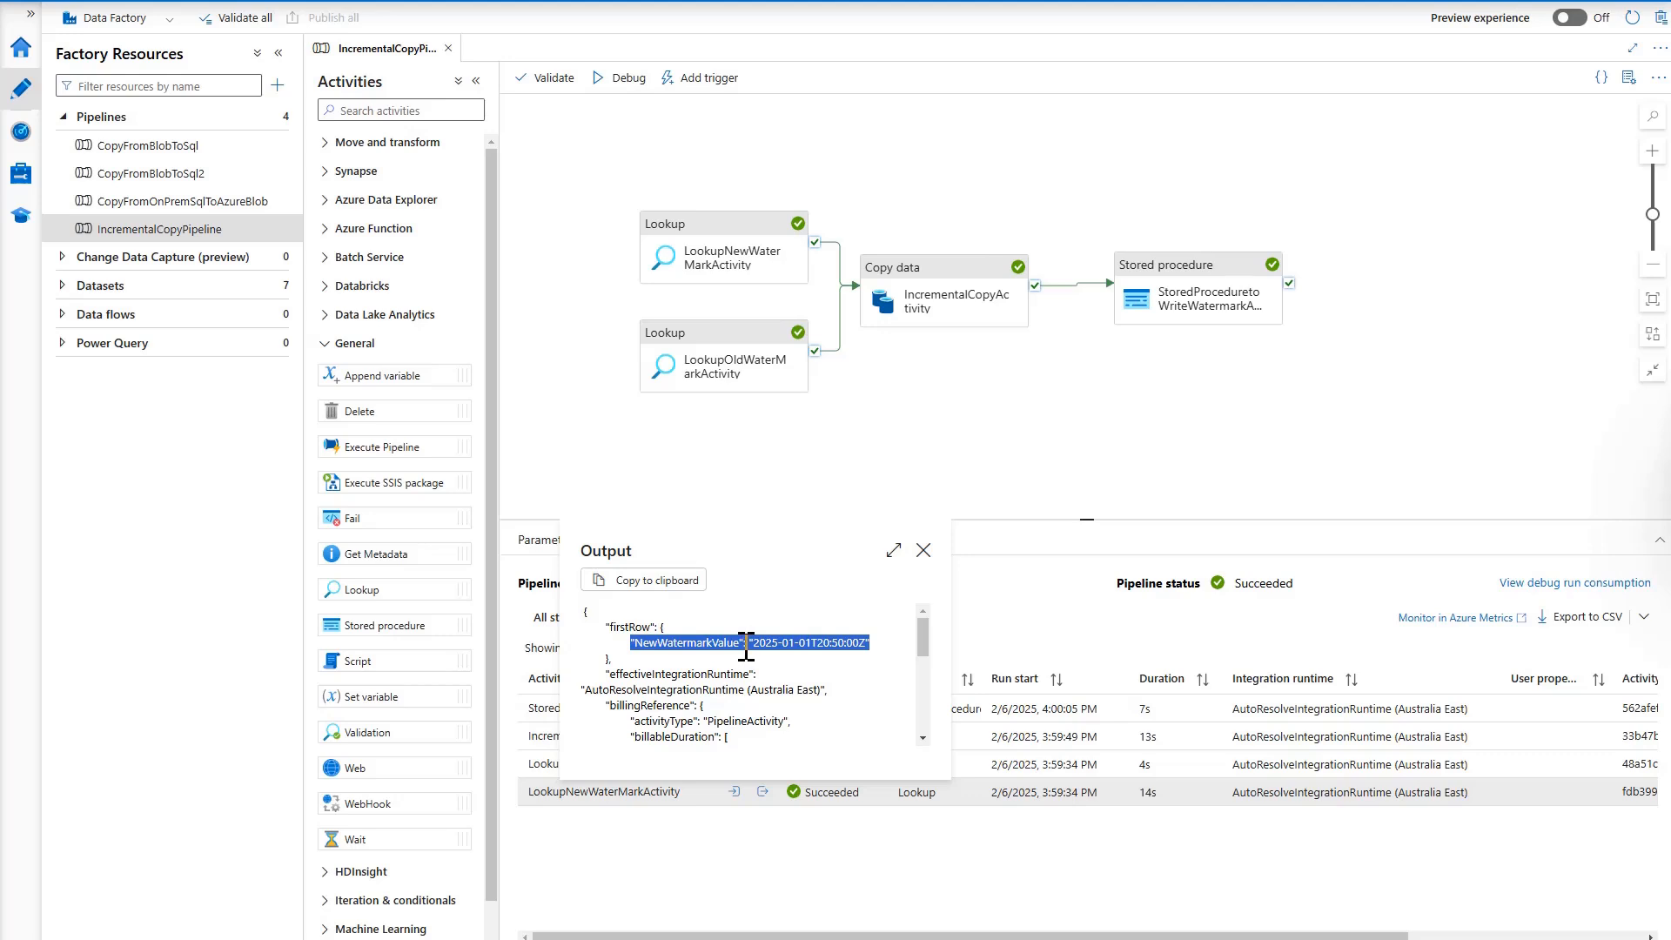
{"action": "left_click", "coordinate": [766, 838]}
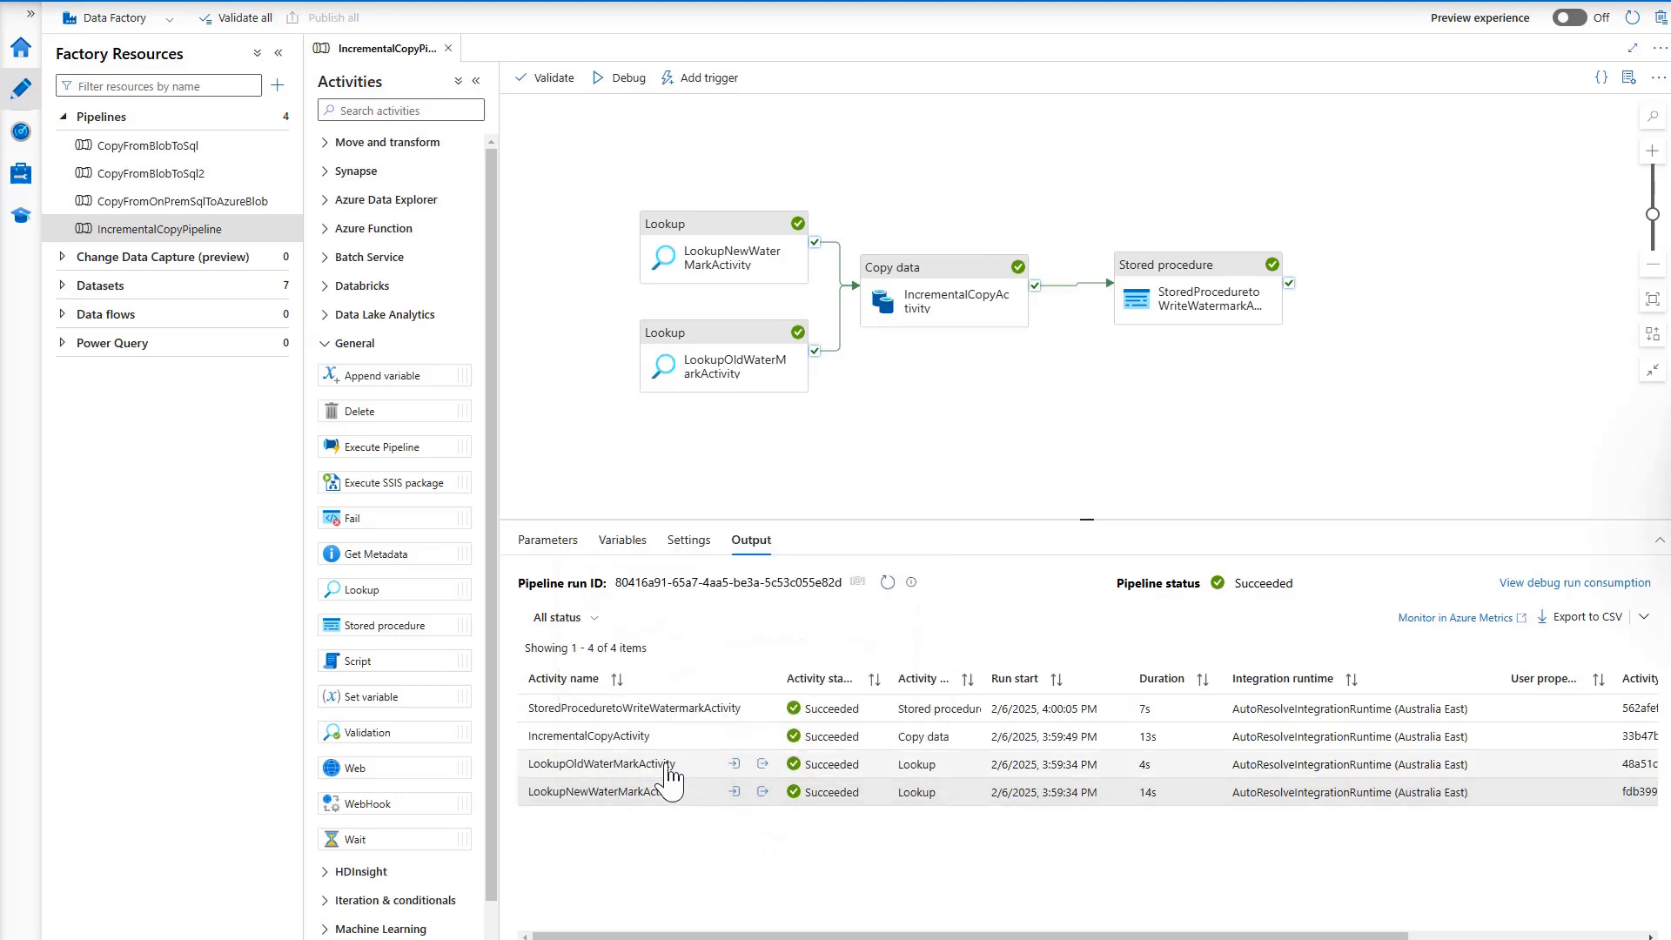
- Examine the reader query in the LookupOldWaterMarkActivity run's input details and the WatermarkValue in its output details
{"action": "left_click", "coordinate": [734, 764]}
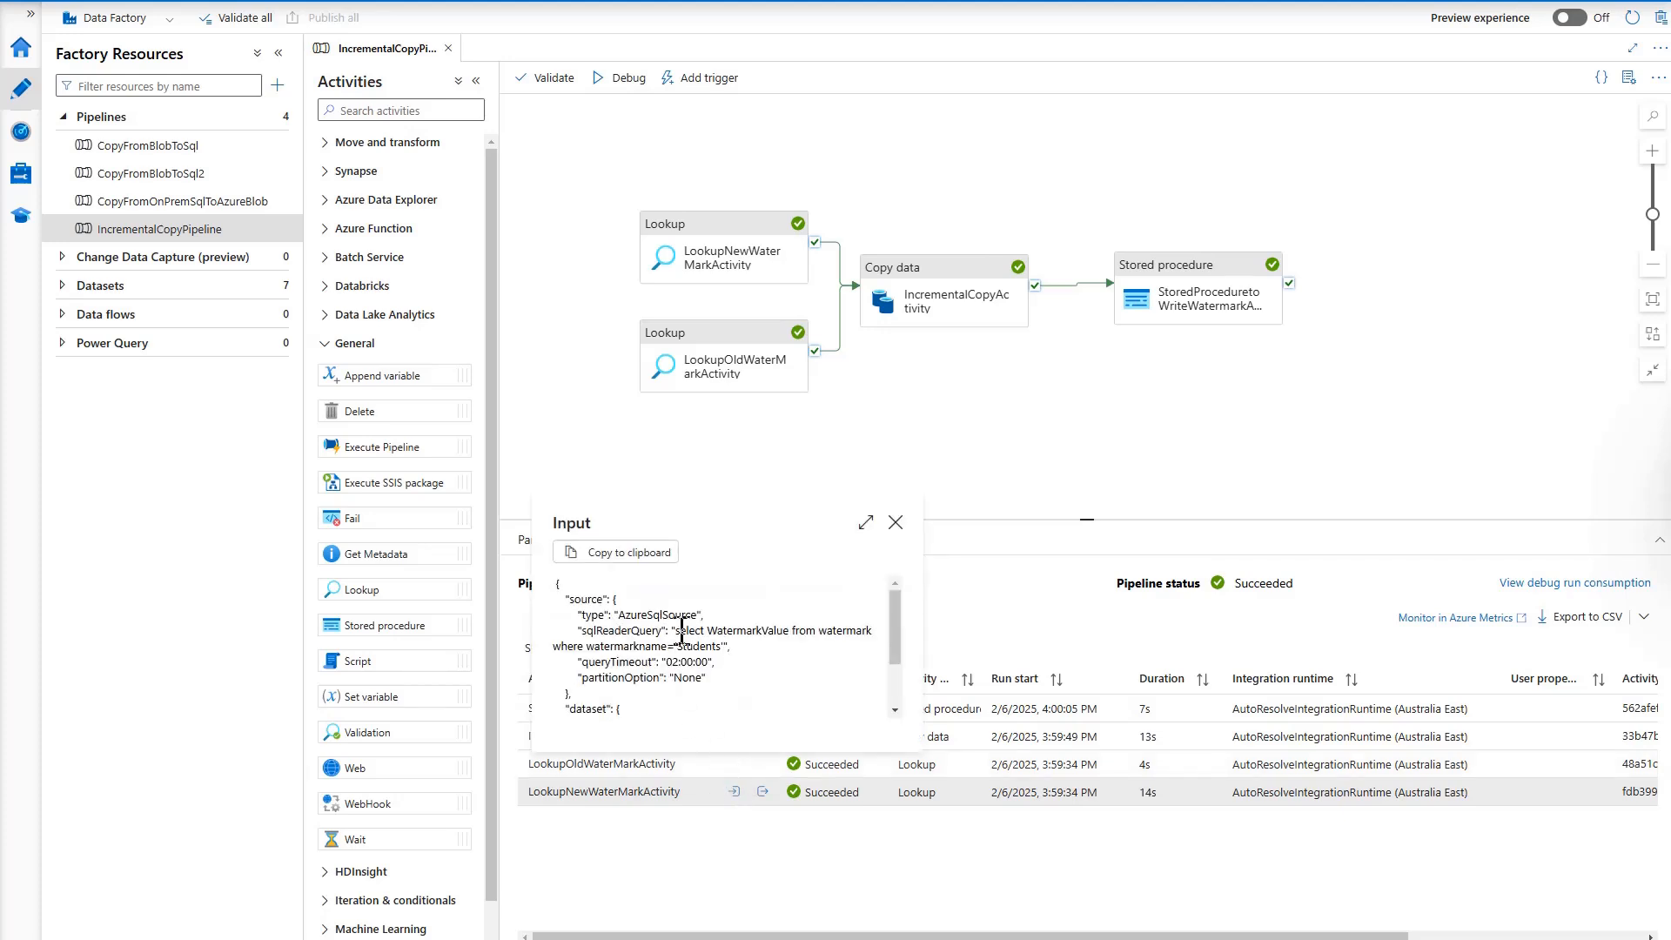
{"action": "left_click_drag", "start_coordinate": [677, 630], "coordinate": [720, 646]}
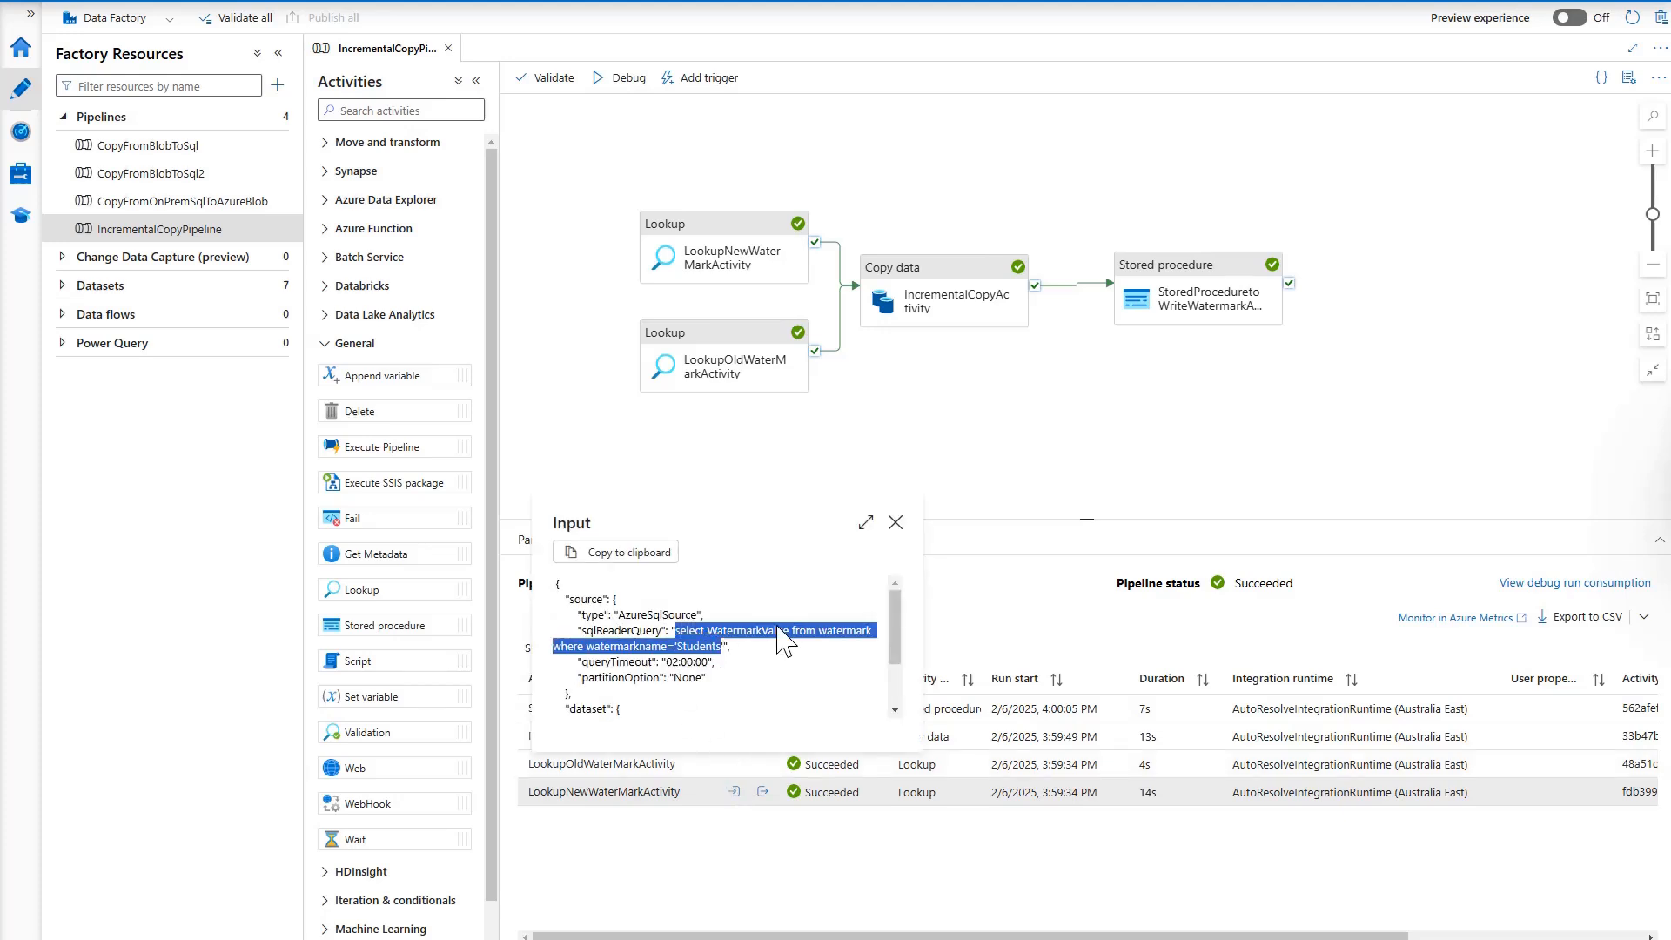
{"action": "left_click", "coordinate": [896, 523]}
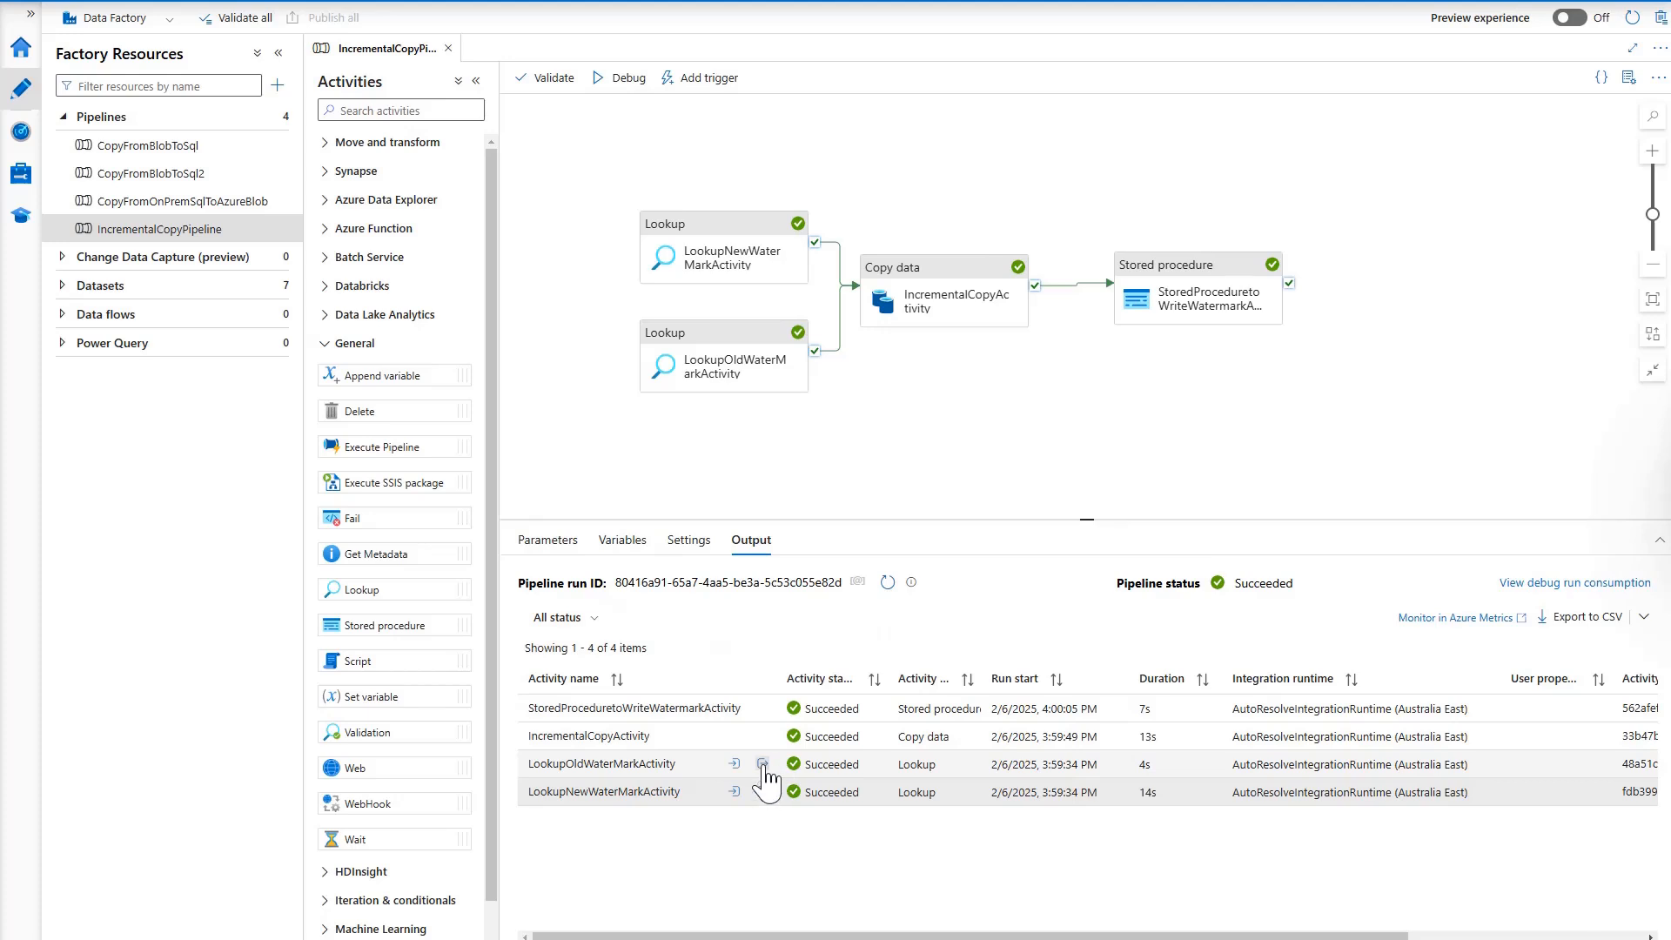
{"action": "left_click", "coordinate": [763, 765]}
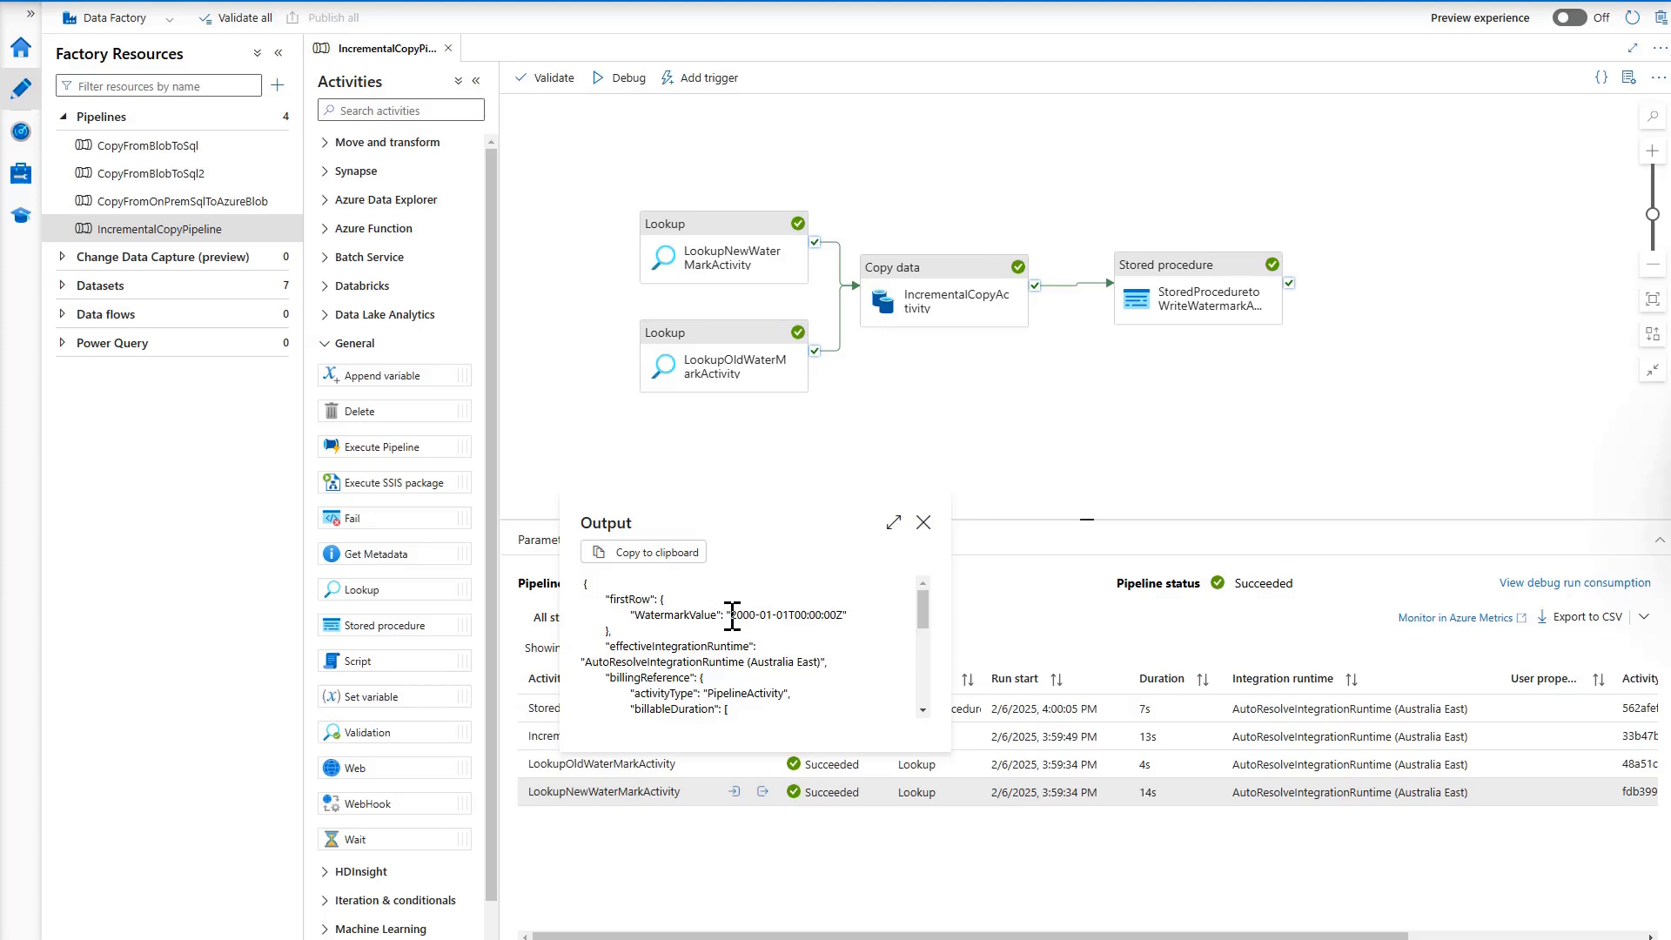
{"action": "left_click_drag", "start_coordinate": [730, 616], "coordinate": [845, 616]}
{"action": "left_click", "coordinate": [923, 523]}
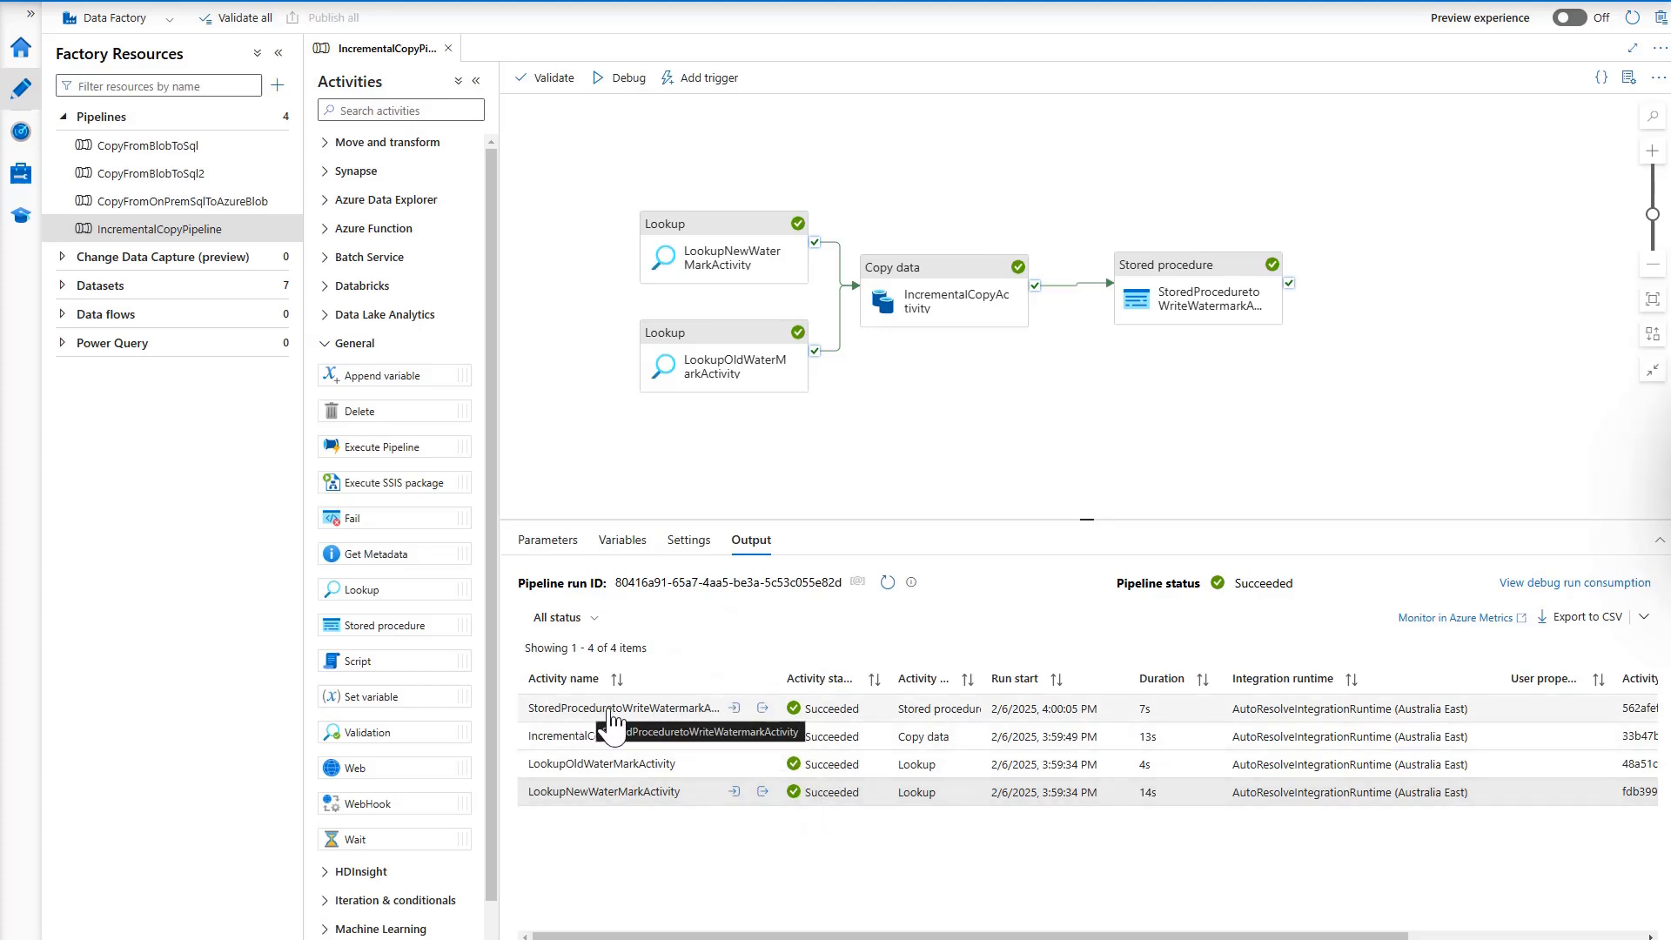
- Examine the stored procedure activity's input parameters, including WatermarkValue, and query dbo.watermark in the Azure portal query editor
{"action": "left_click", "coordinate": [735, 708]}
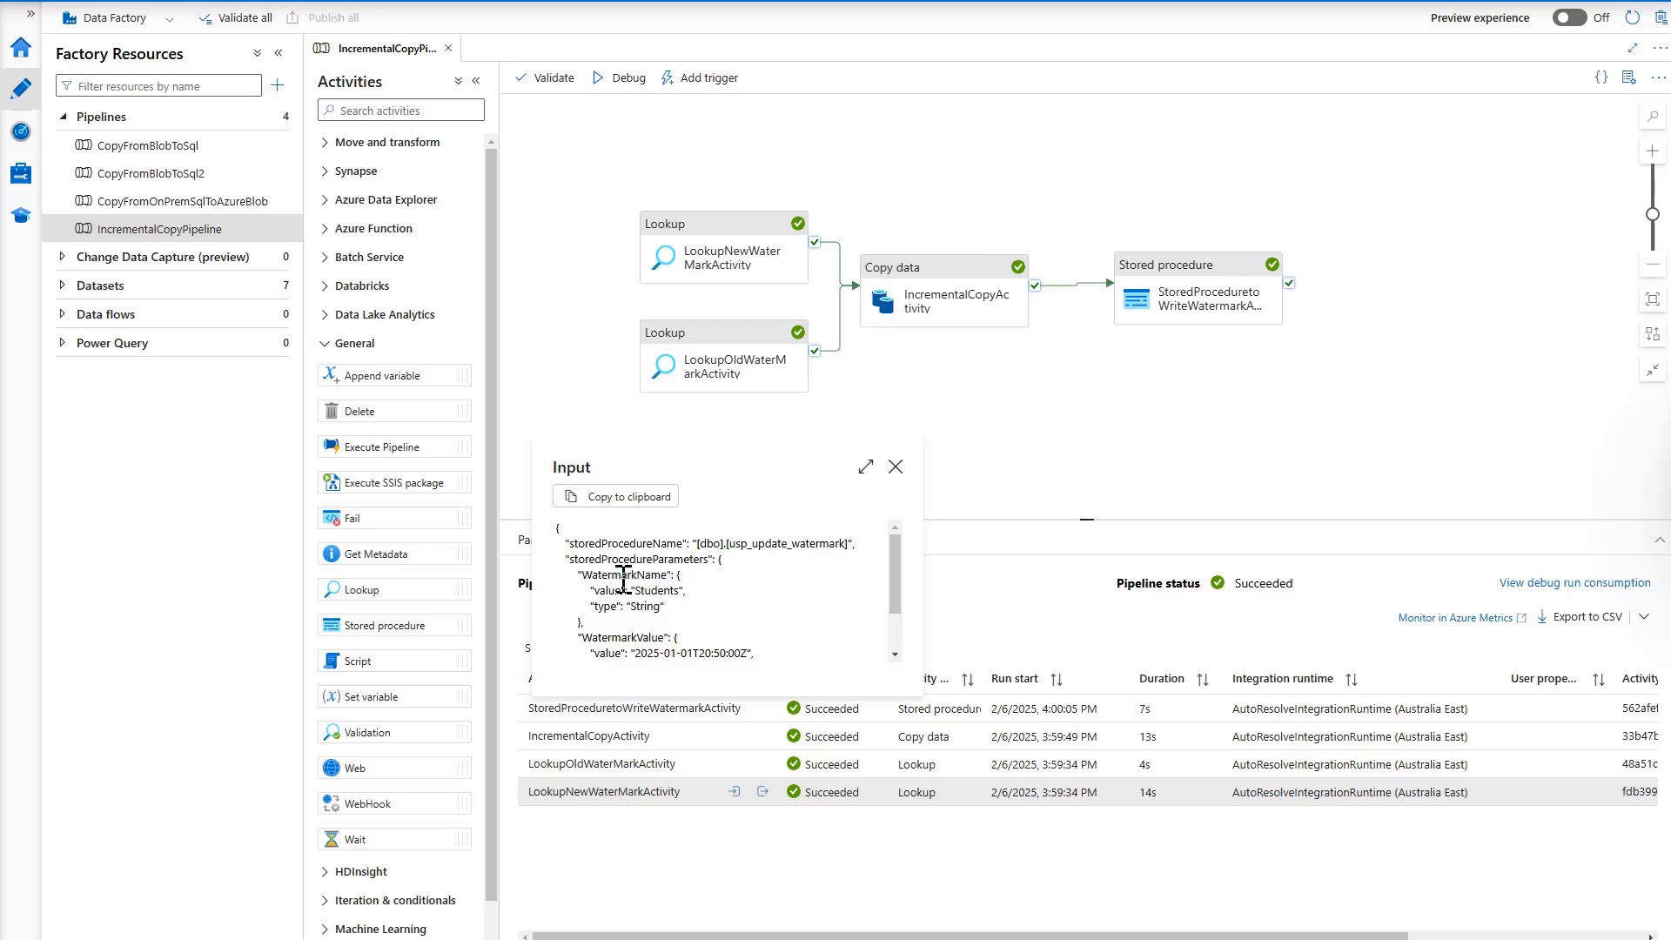
{"action": "left_click_drag", "start_coordinate": [896, 592], "coordinate": [897, 629]}
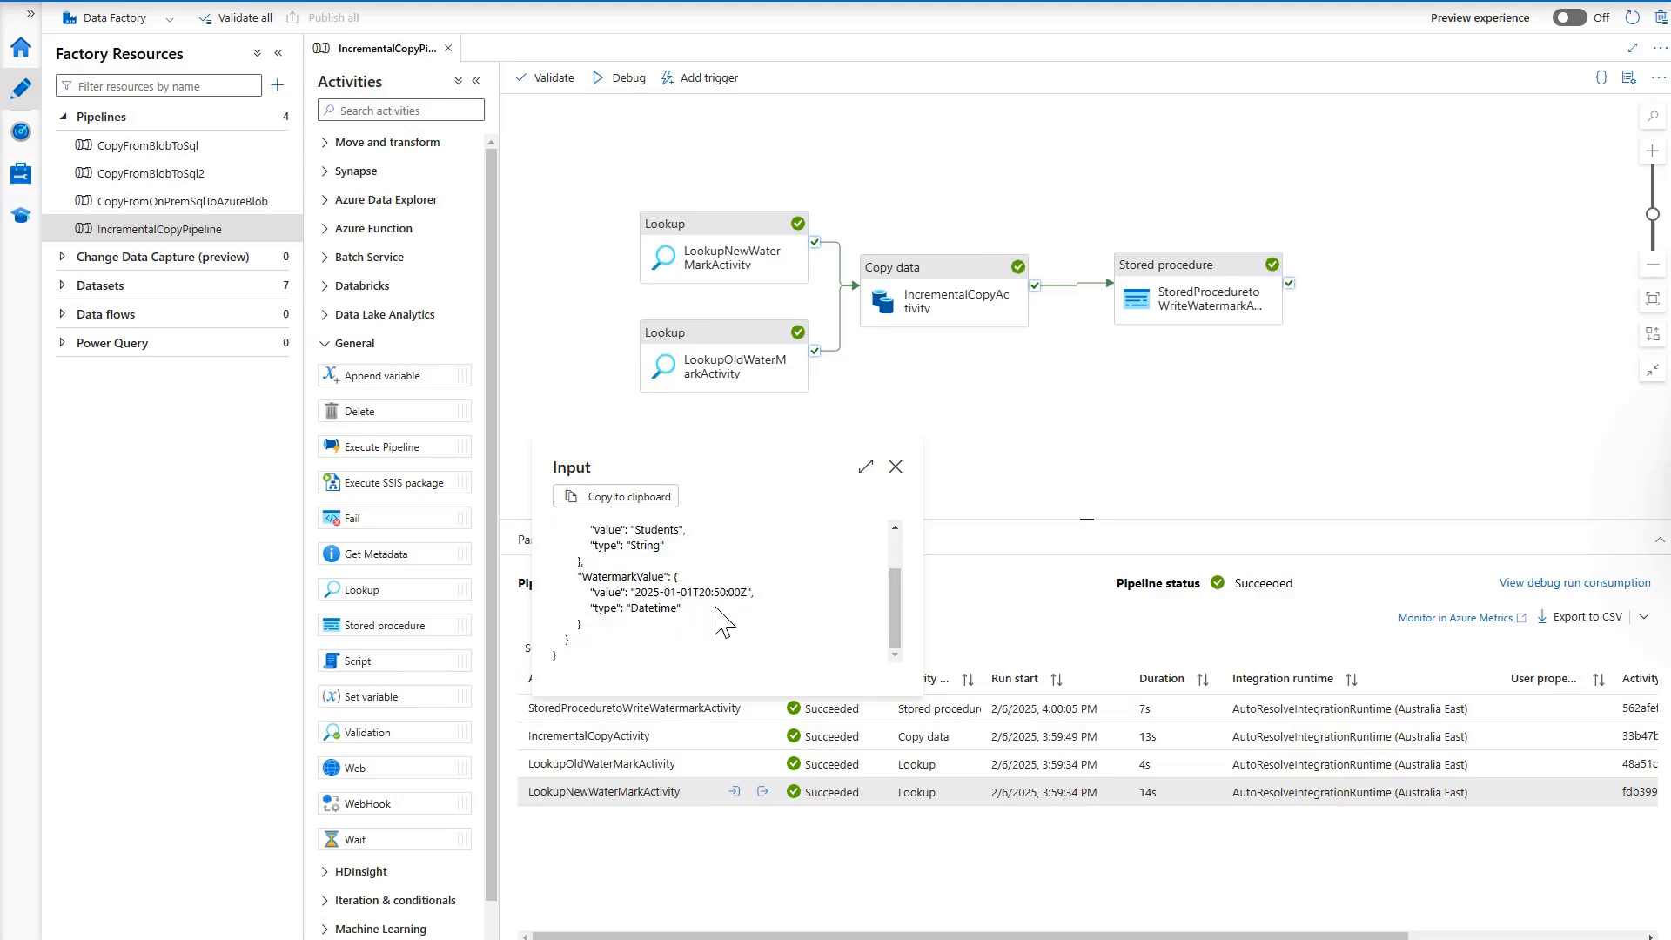
{"action": "double_click", "coordinate": [620, 576]}
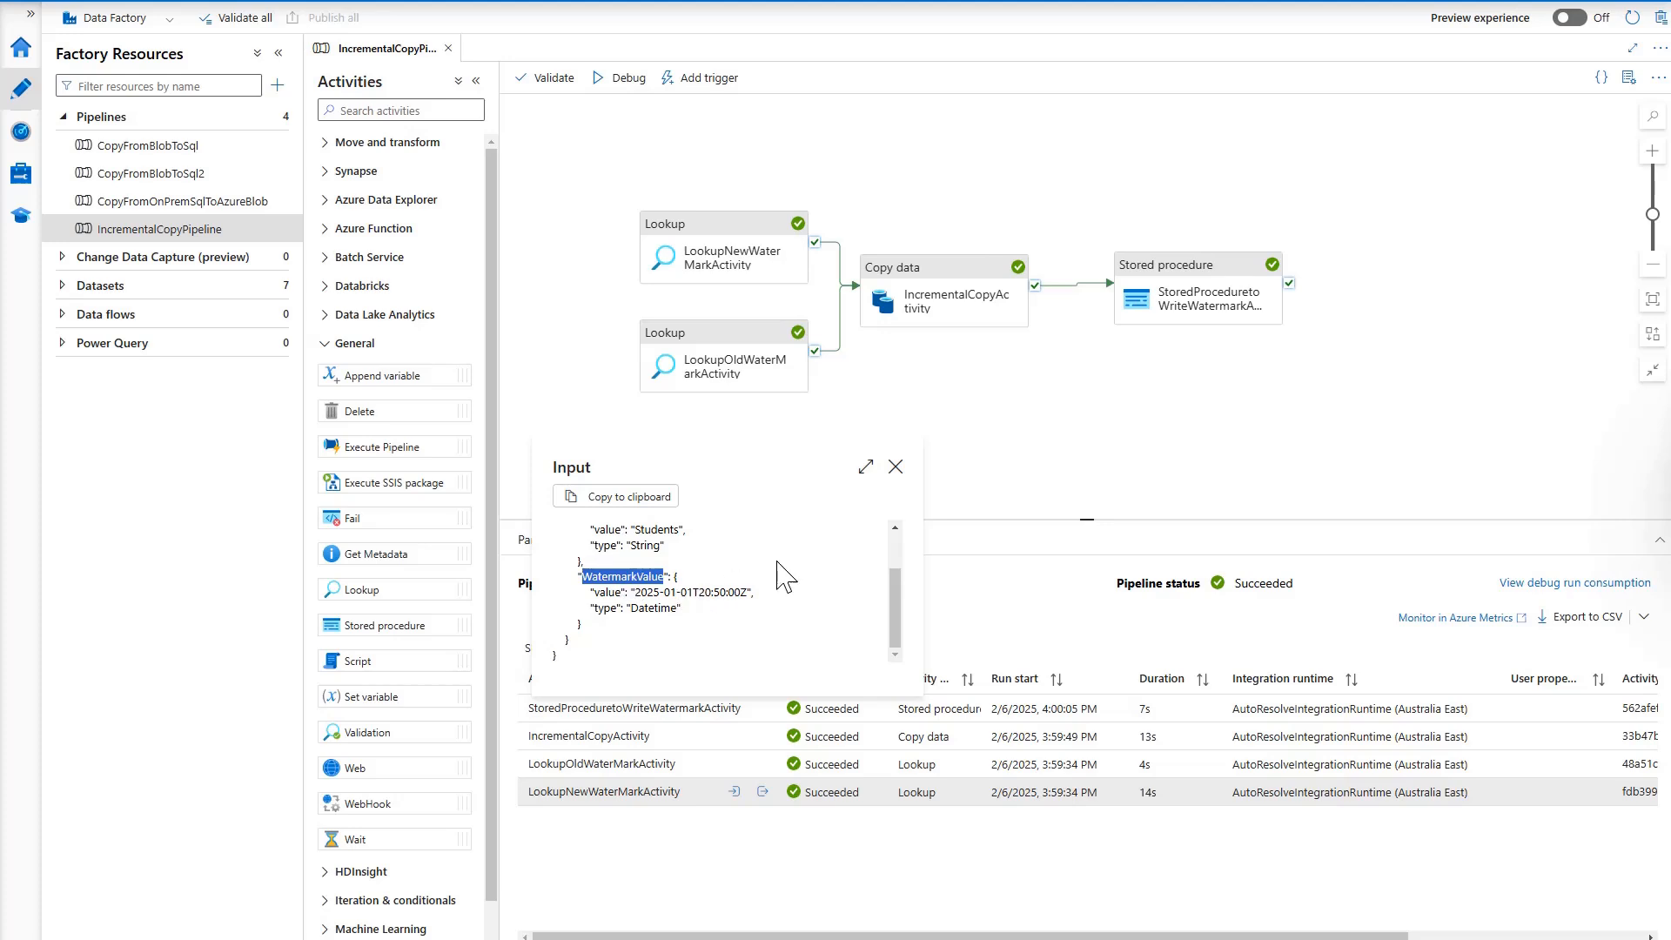
{"action": "left_click", "coordinate": [895, 467]}
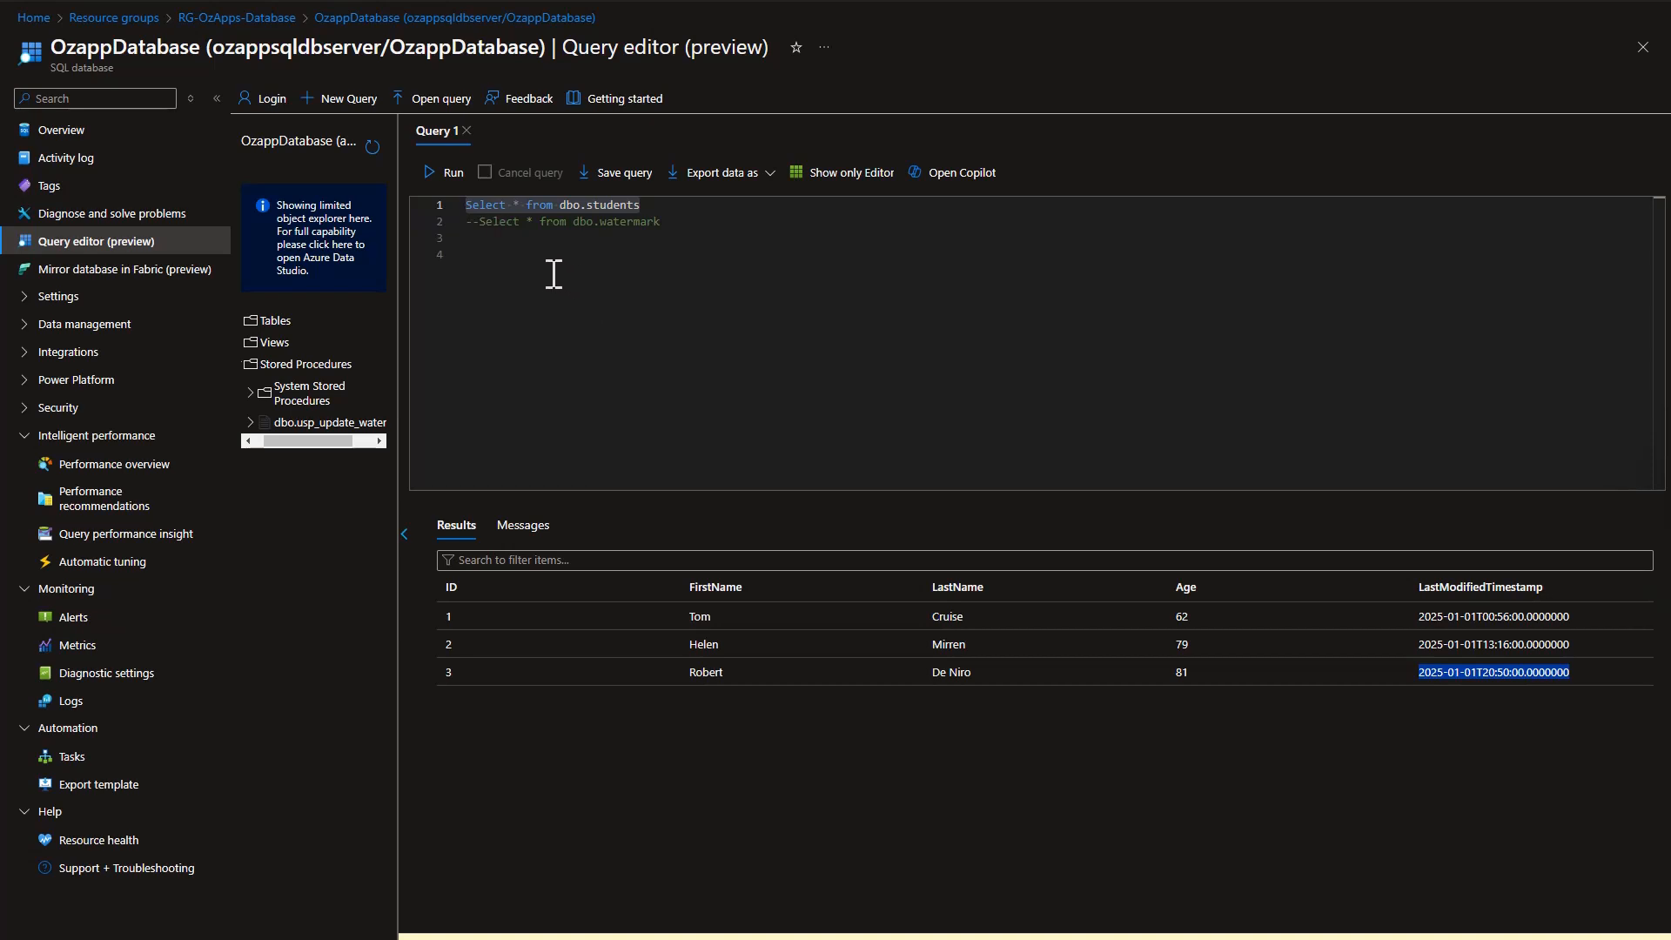
{"action": "left_click_drag", "start_coordinate": [480, 223], "coordinate": [666, 223]}
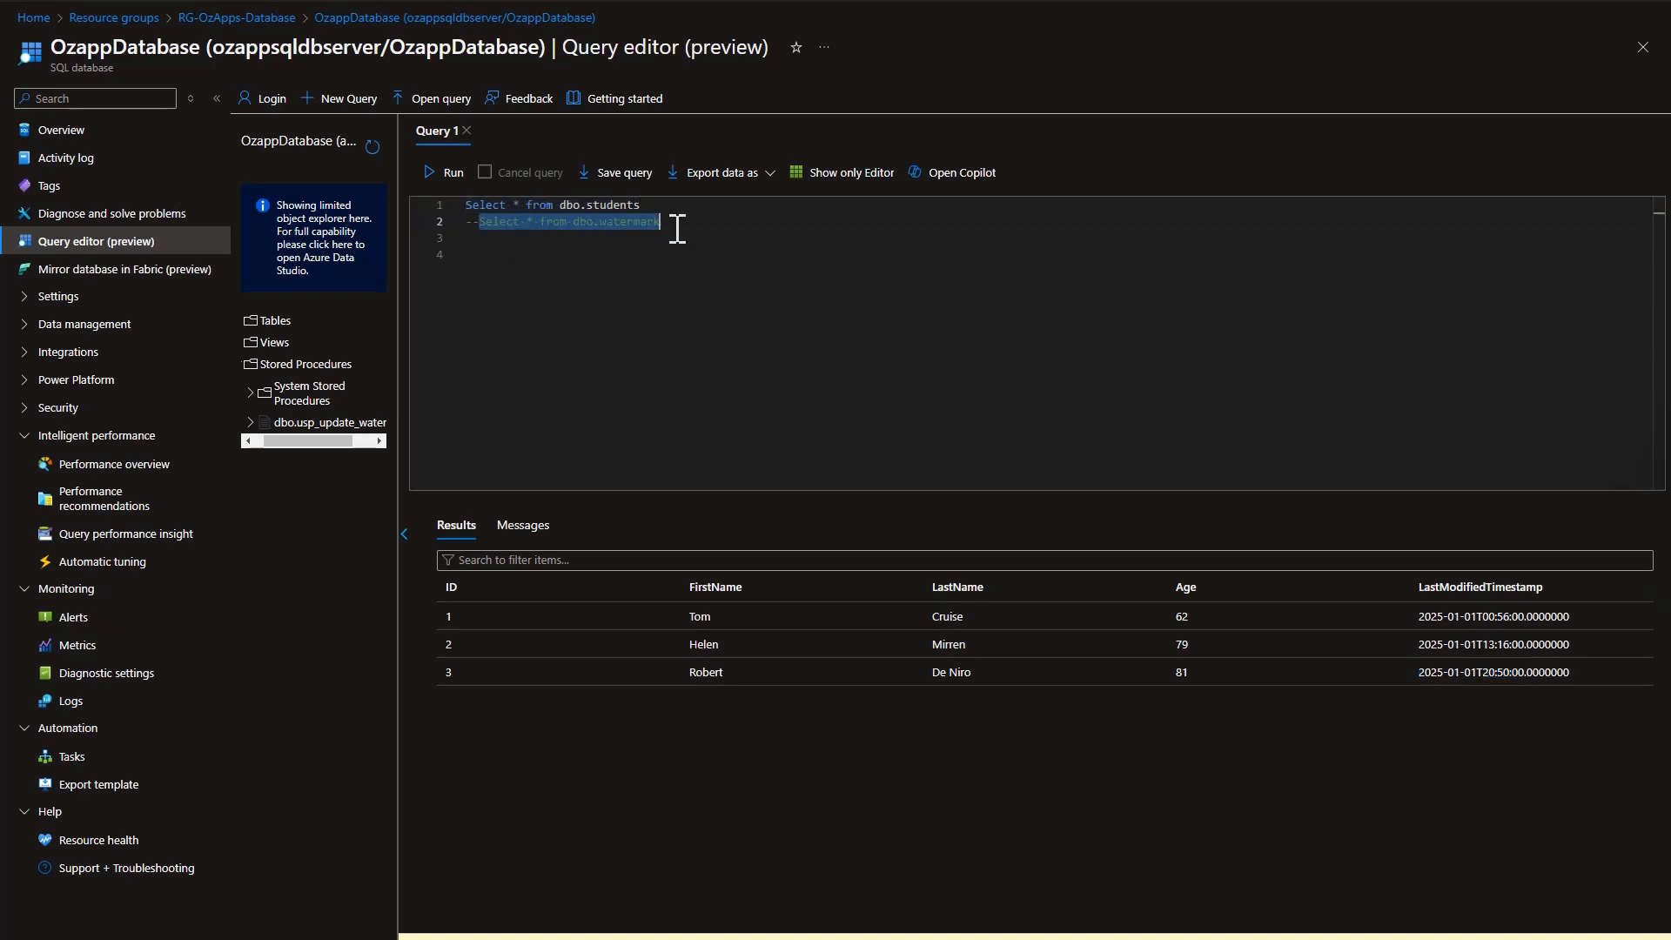
{"action": "left_click", "coordinate": [448, 174]}
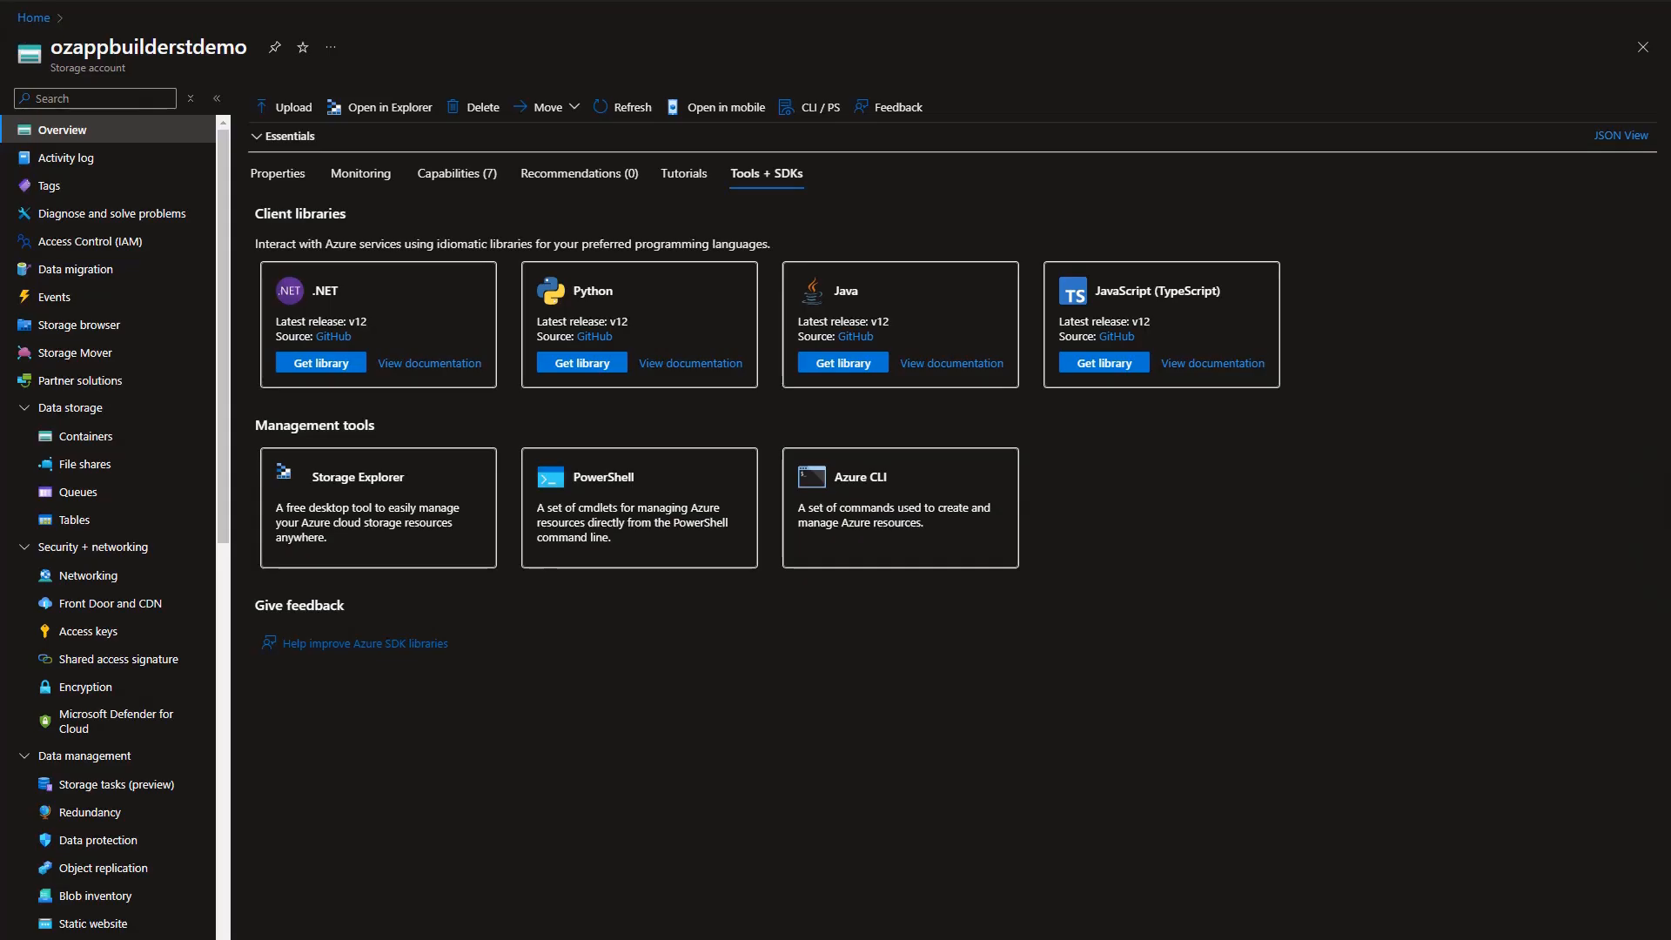
- In the ozappbuilderstdemo storage account, open the mytarget container, check the blob name against the pipeline run ID, and preview the CSV blob's contents
{"action": "left_click", "coordinate": [103, 438]}
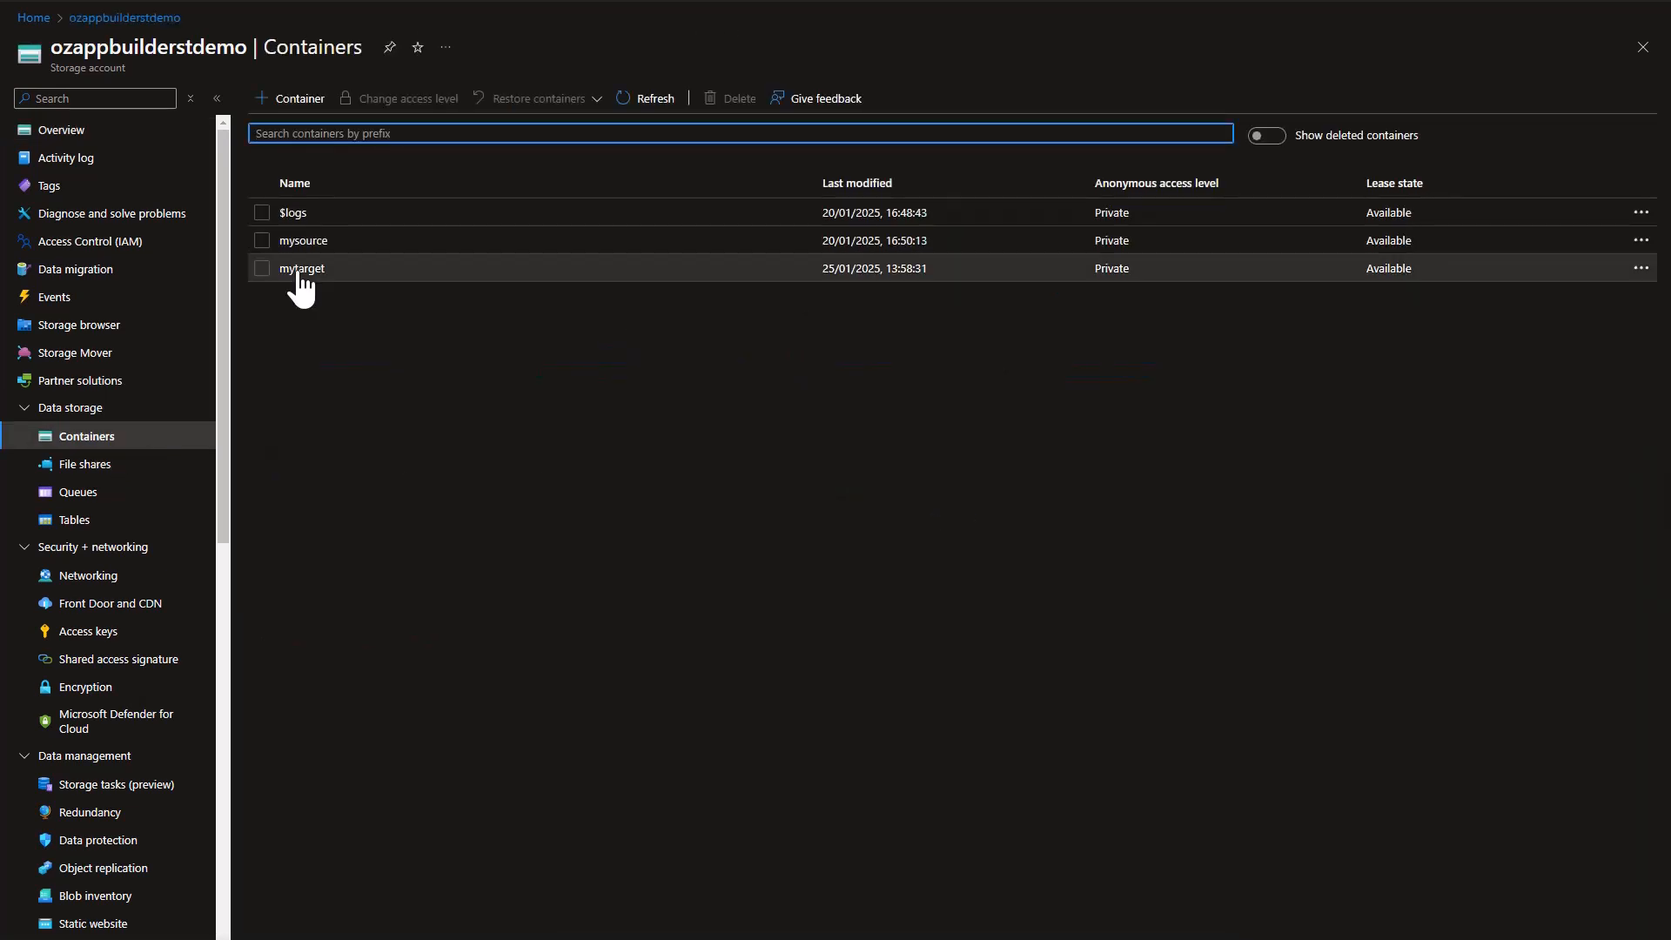
{"action": "left_click", "coordinate": [300, 268]}
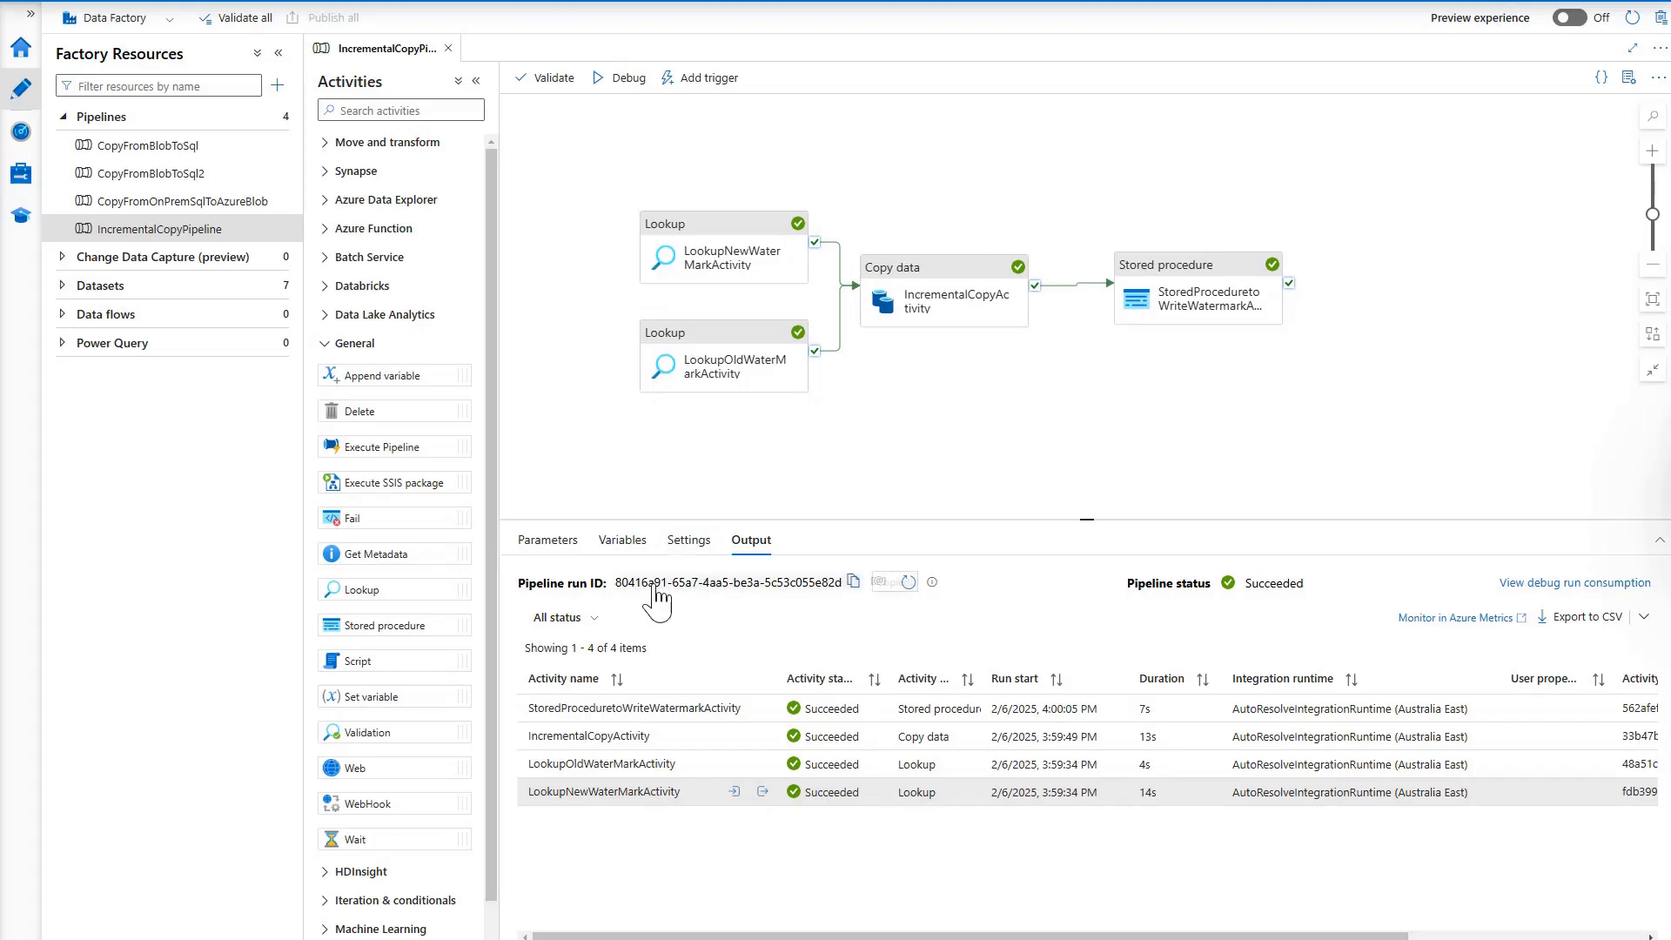
{"action": "left_click", "coordinate": [622, 585]}
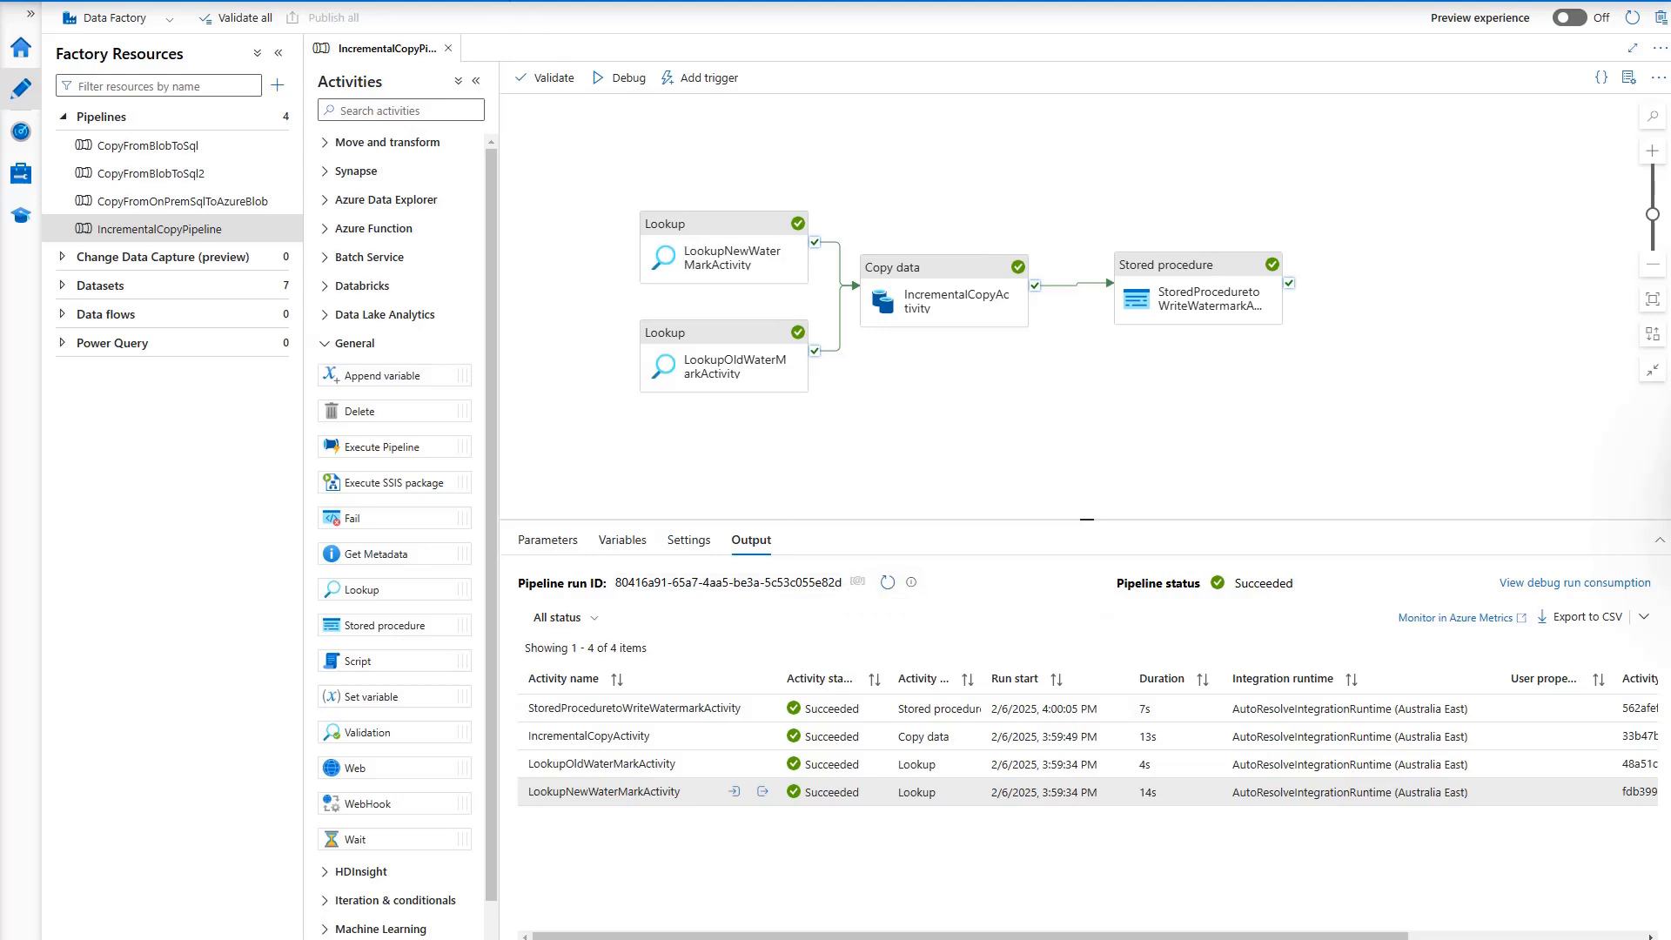
{"action": "left_click", "coordinate": [335, 1]}
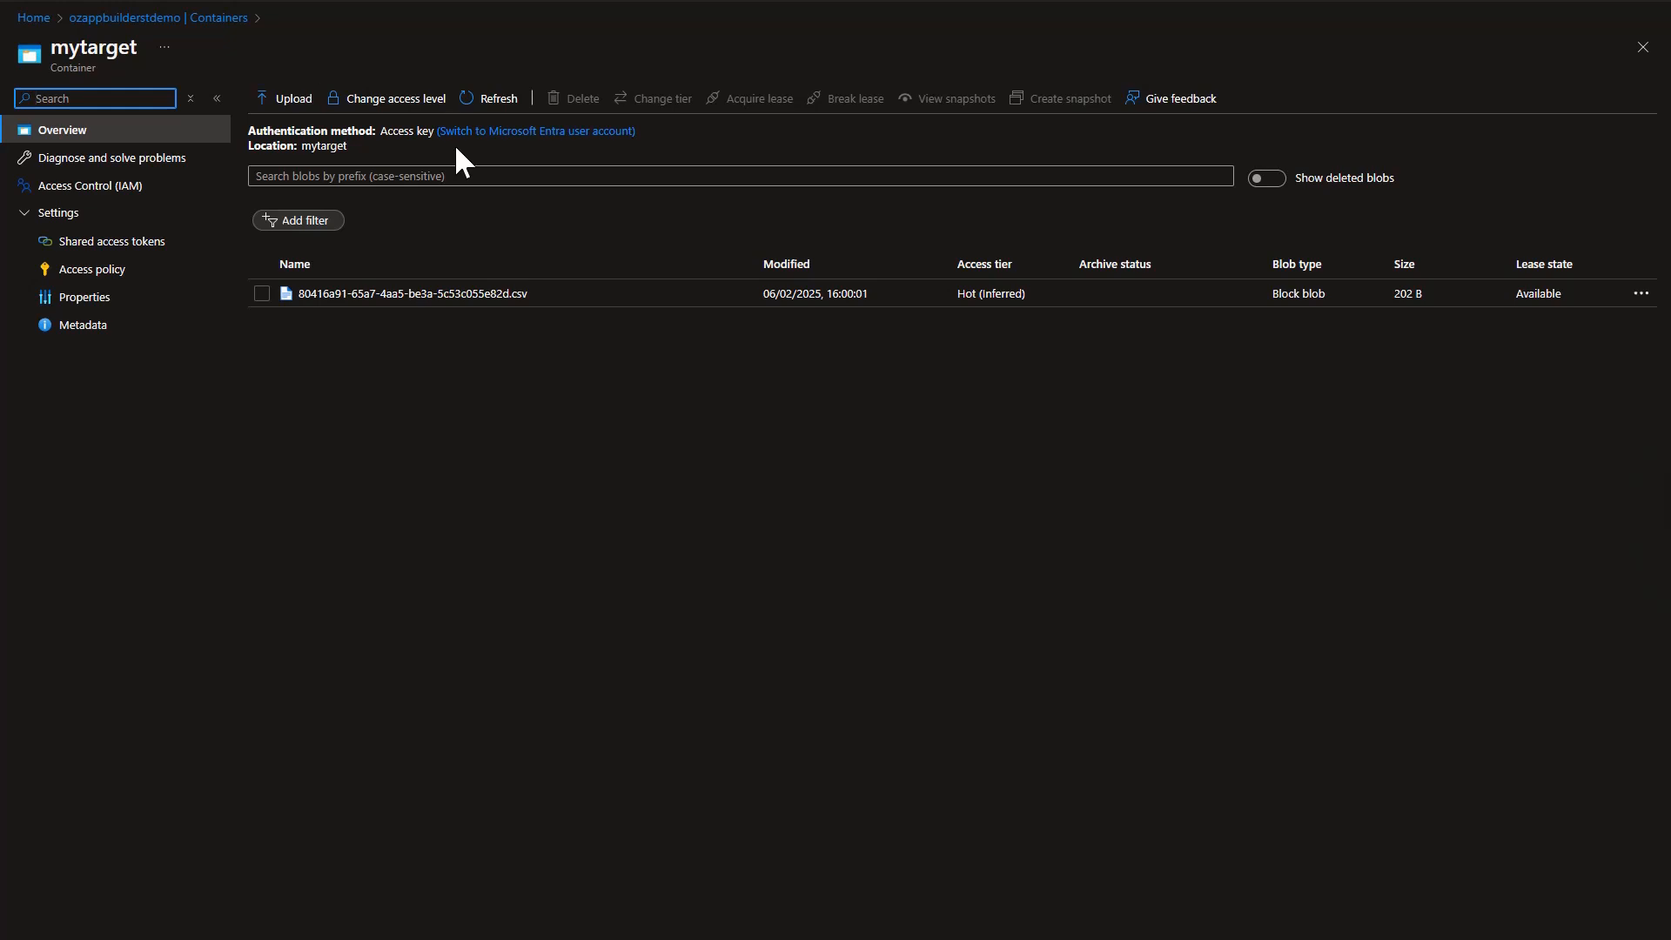
{"action": "left_click", "coordinate": [362, 295]}
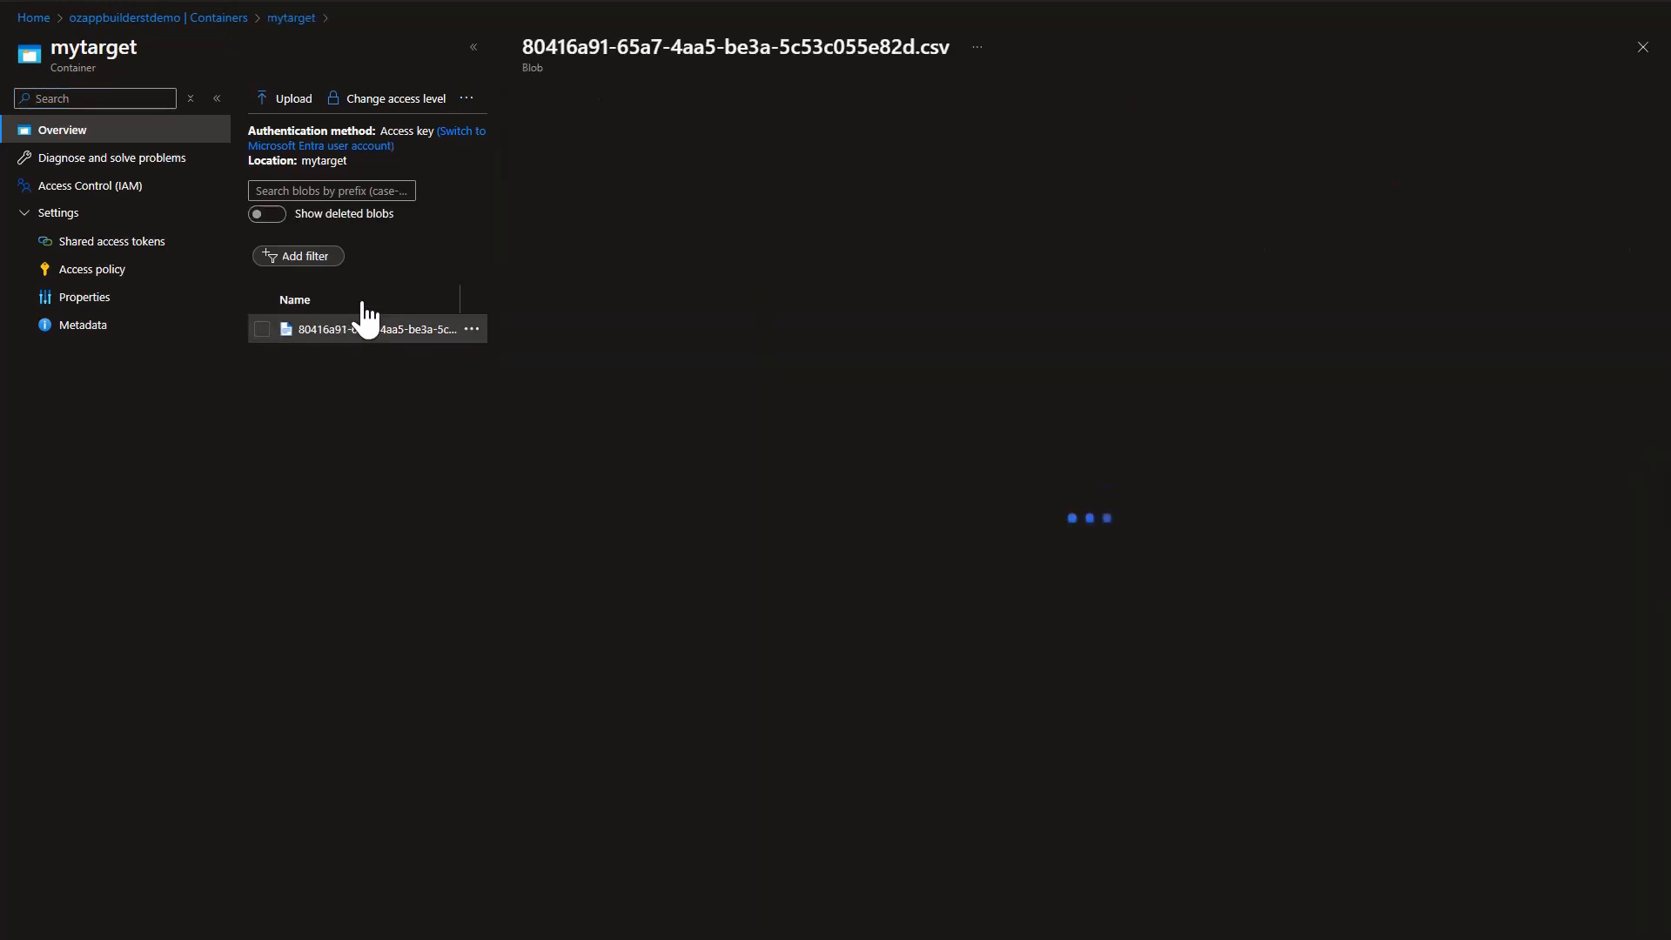
{"action": "left_click", "coordinate": [756, 141]}
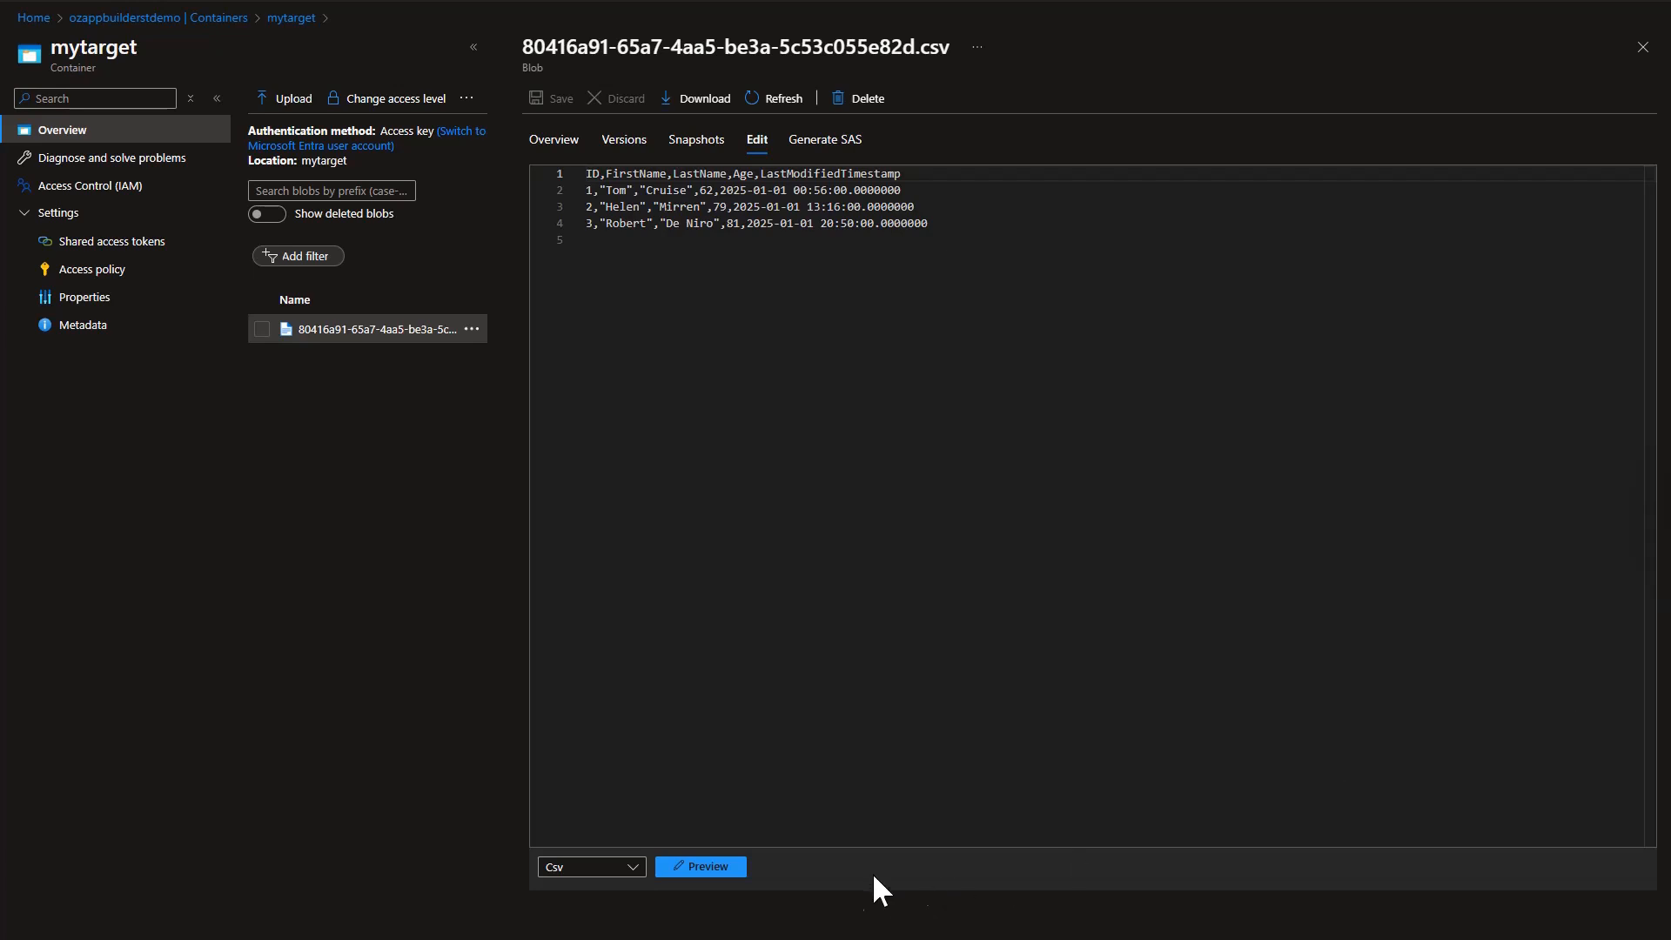
{"action": "left_click", "coordinate": [712, 870]}
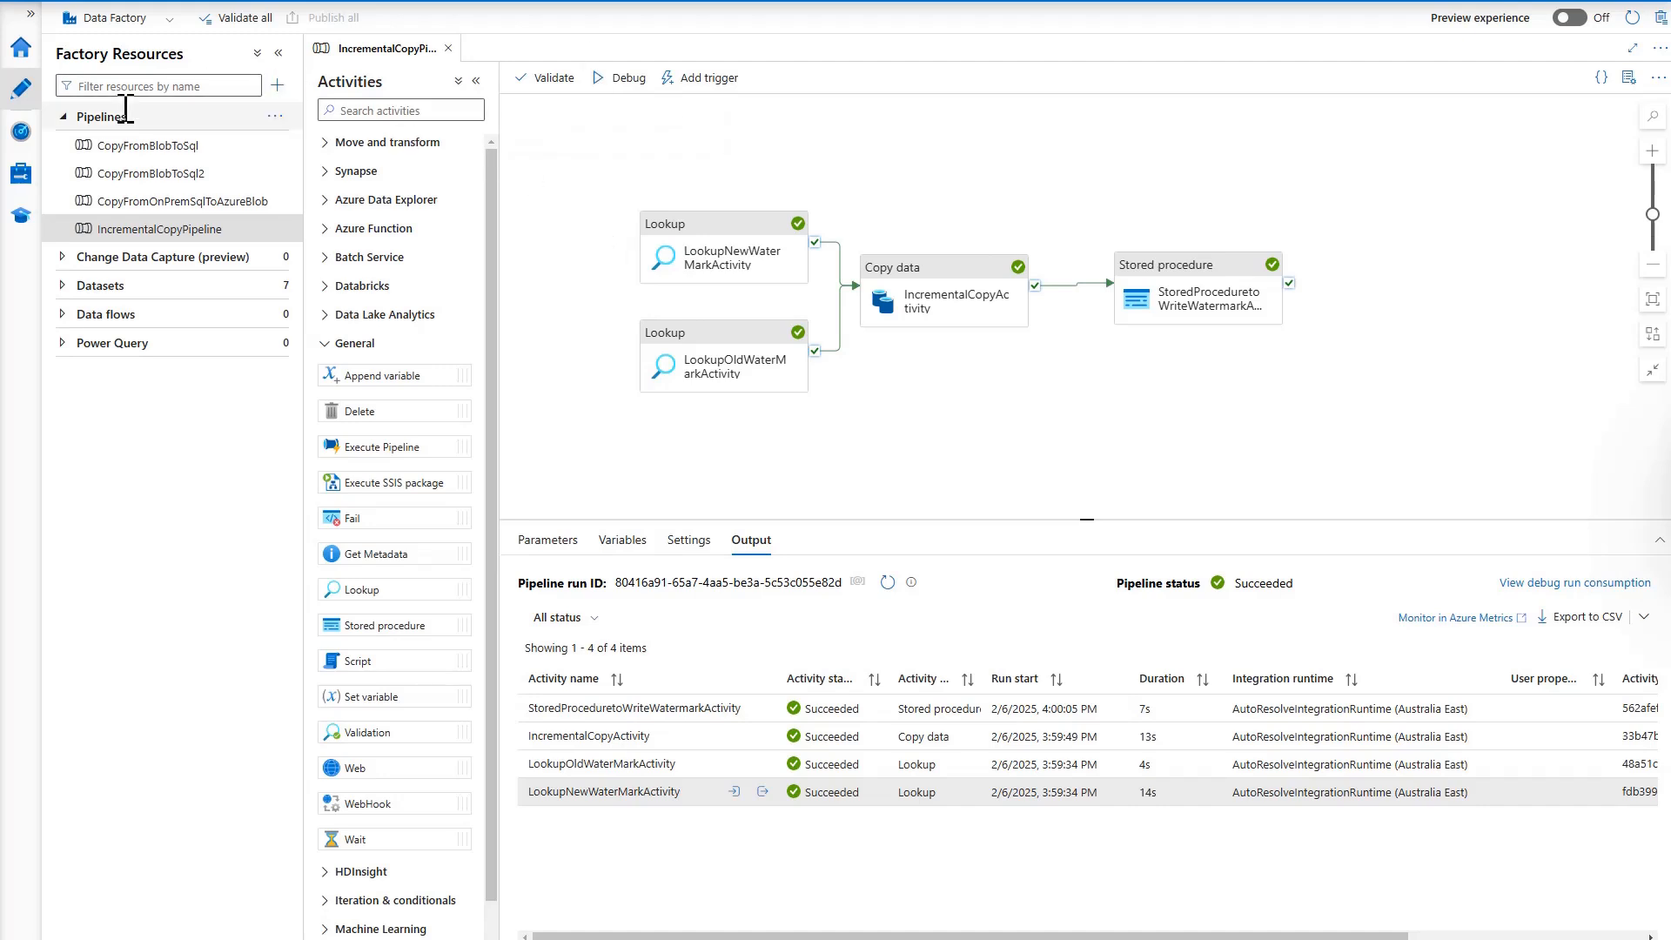
- In the Data Factory monitoring area, examine the debug and triggered pipeline runs, and return to authoring
{"action": "left_click", "coordinate": [21, 136]}
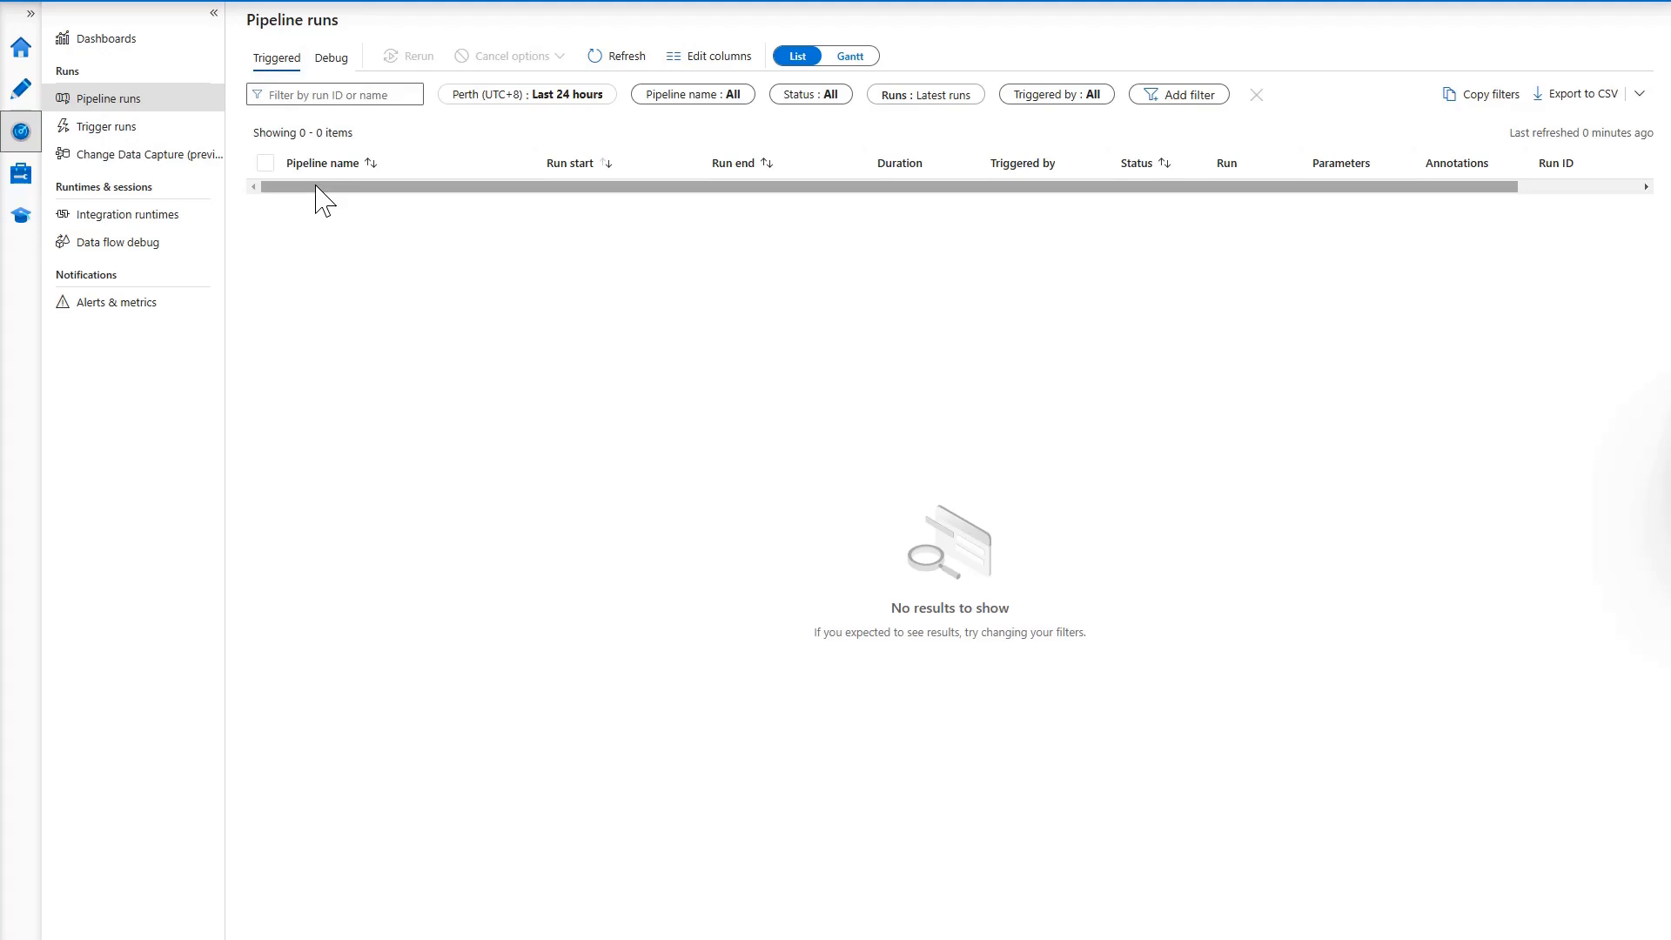
{"action": "left_click", "coordinate": [329, 59]}
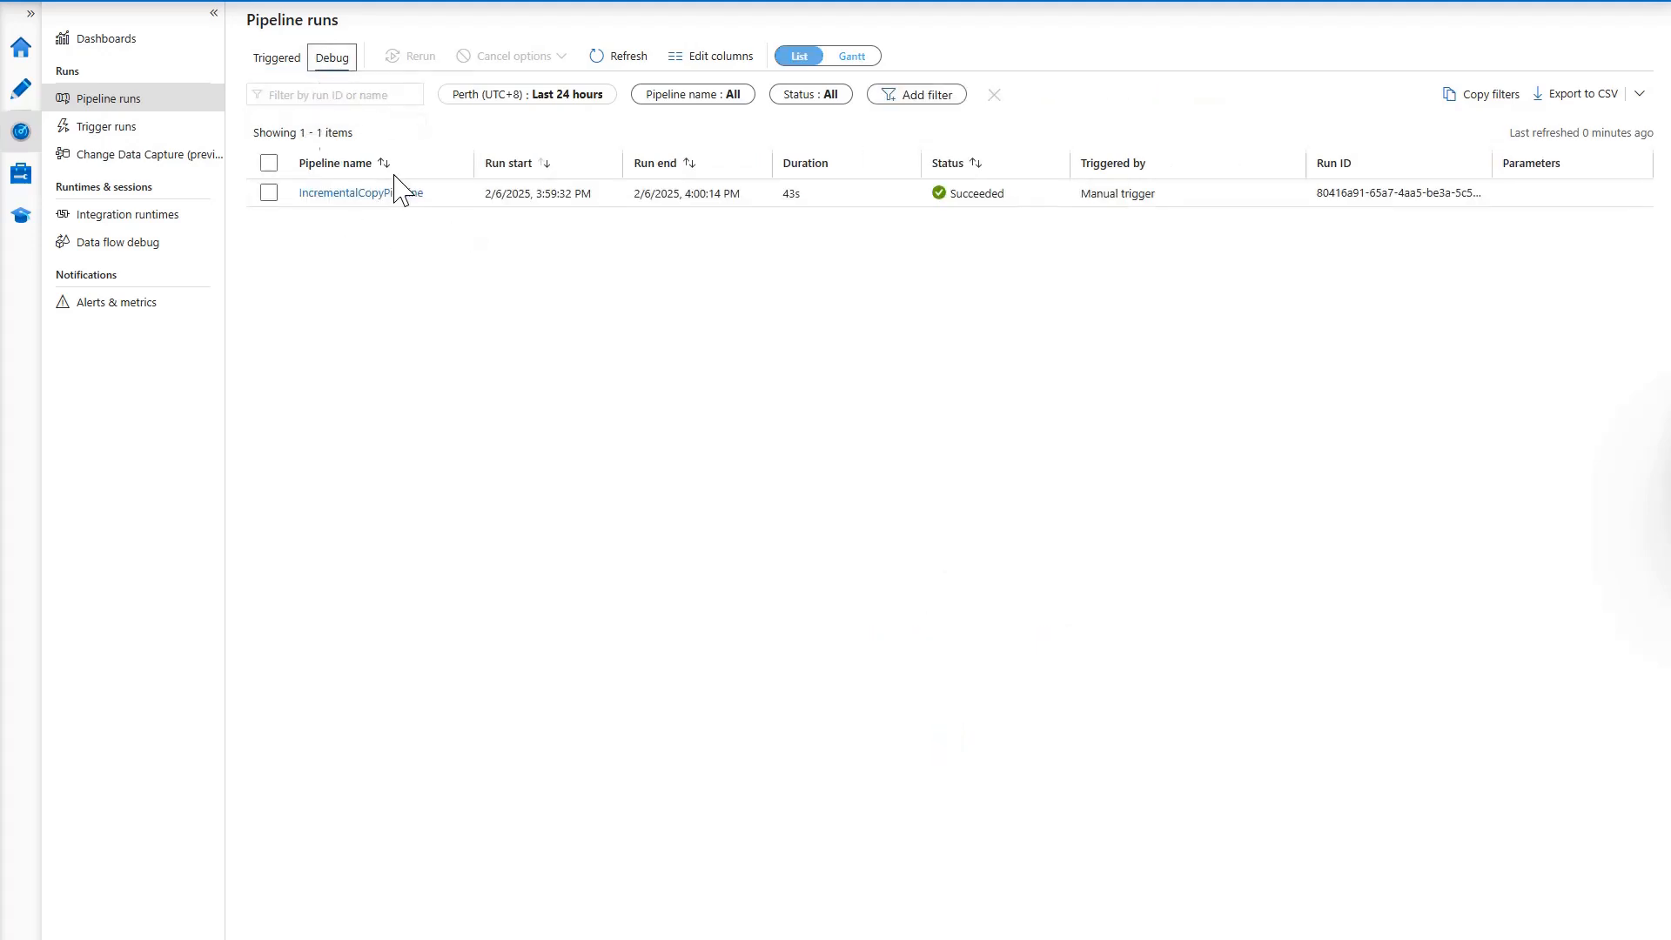
{"action": "left_click", "coordinate": [263, 59]}
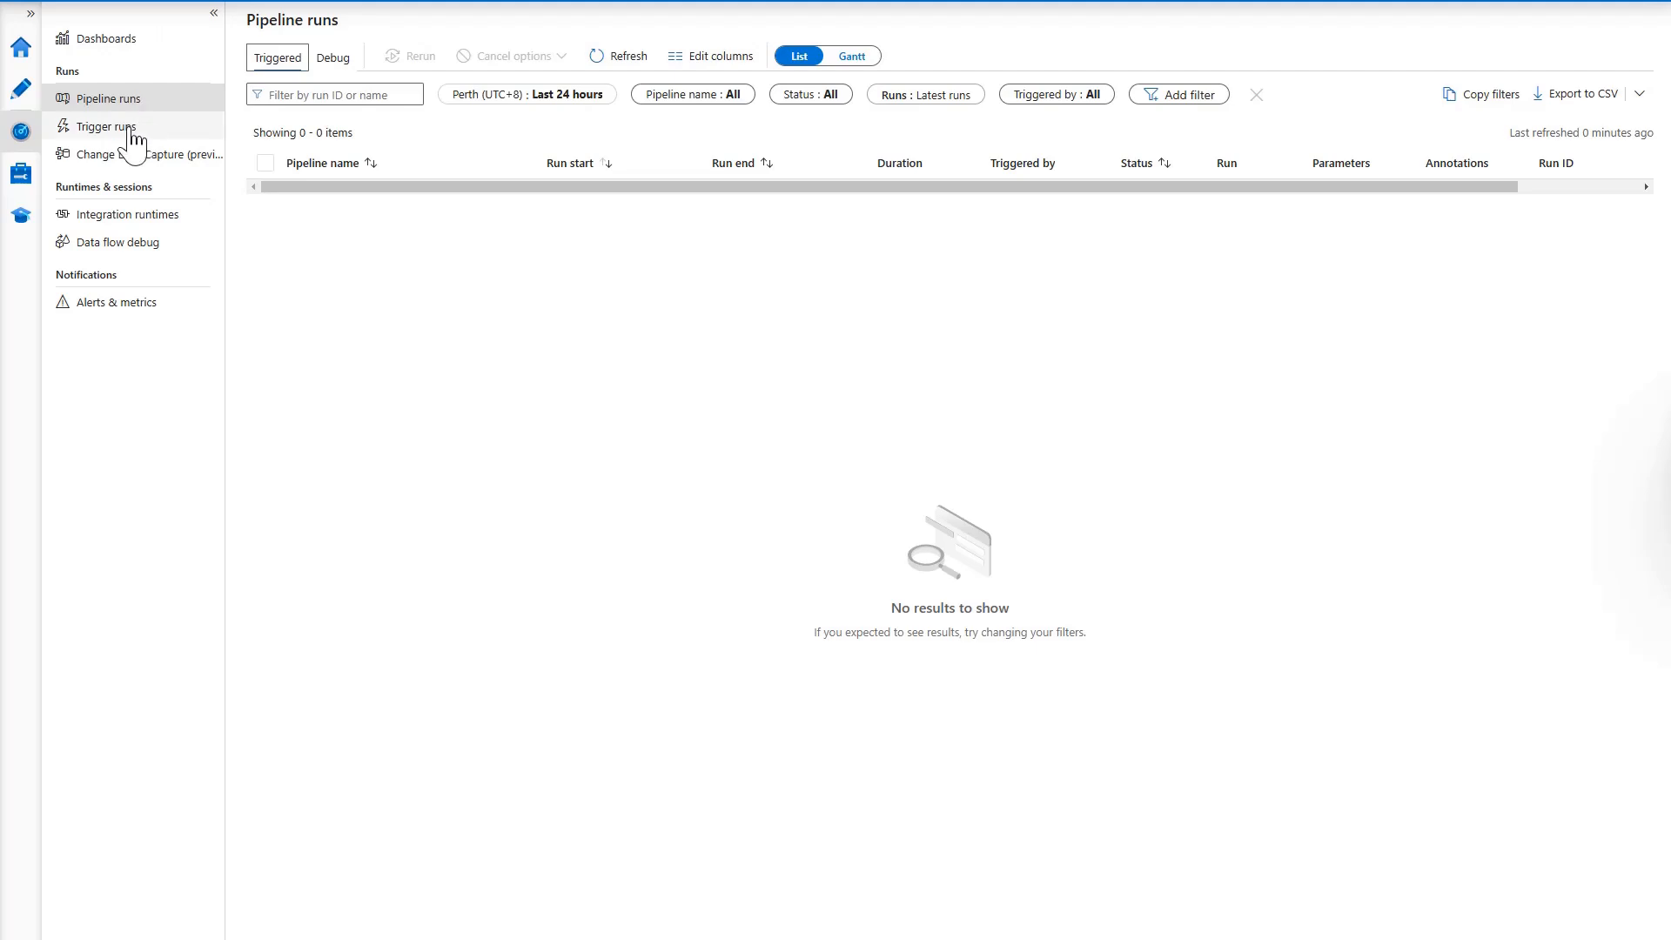
{"action": "left_click", "coordinate": [21, 94]}
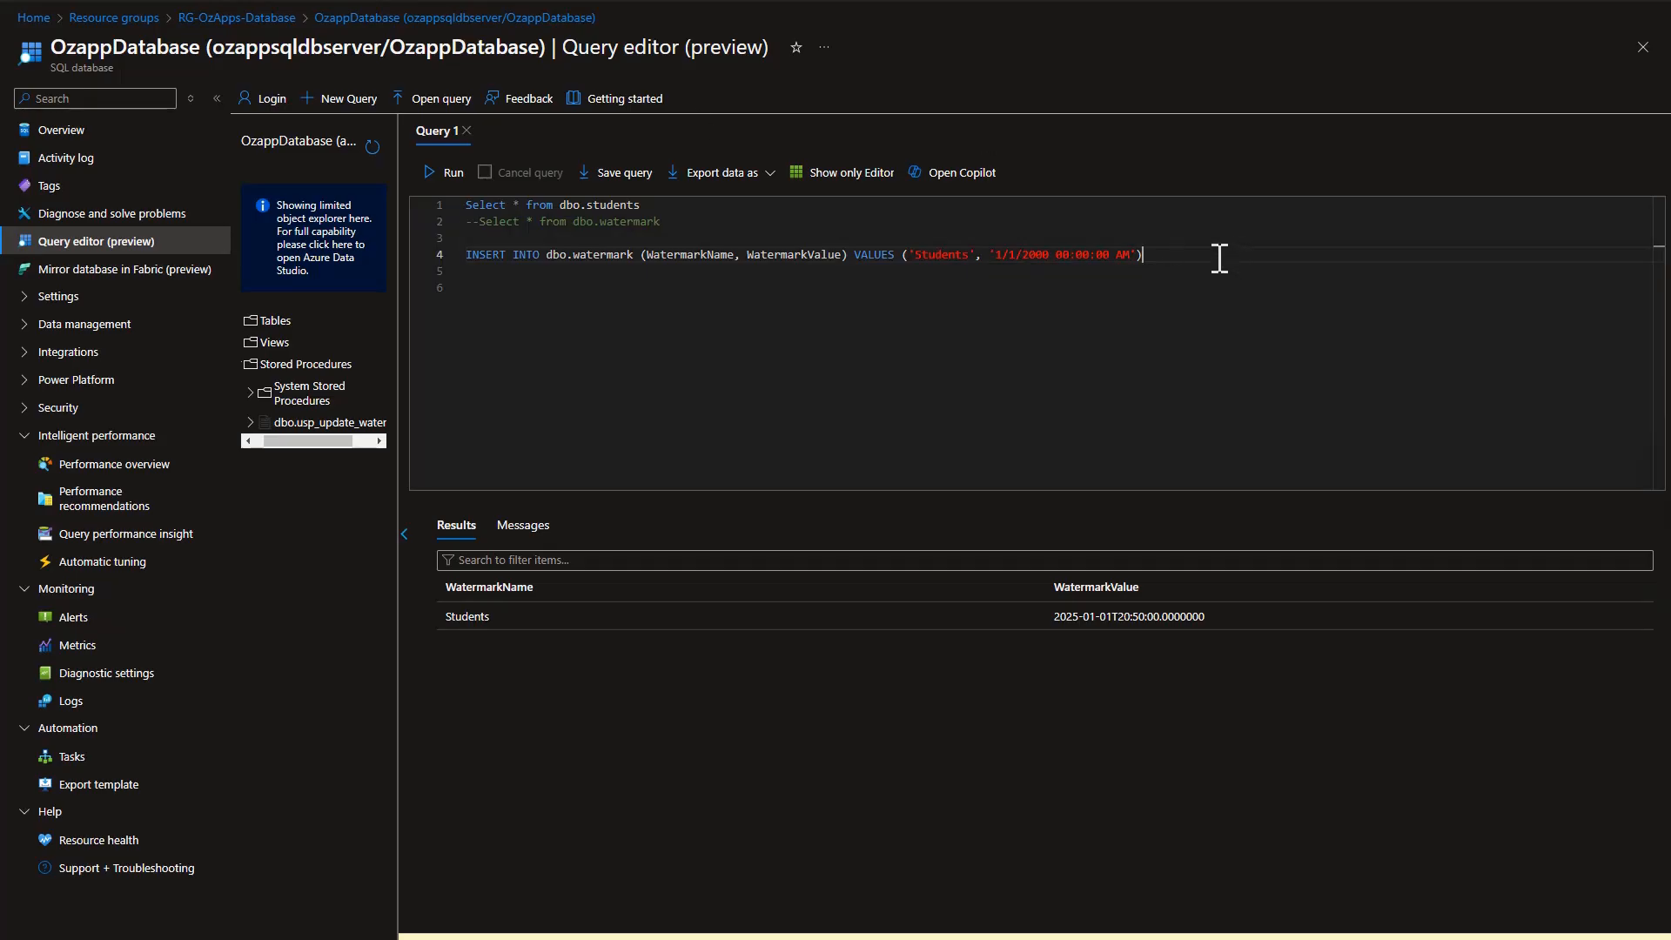
- In the Azure portal query editor, replace the watermark INSERT with one adding Cameron Diaz, 52, '1/1/2025 10:01:00 PM' to dbo.students, and run it
{"action": "left_click_drag", "start_coordinate": [470, 284], "coordinate": [446, 252]}
{"action": "key", "text": "Delete"}
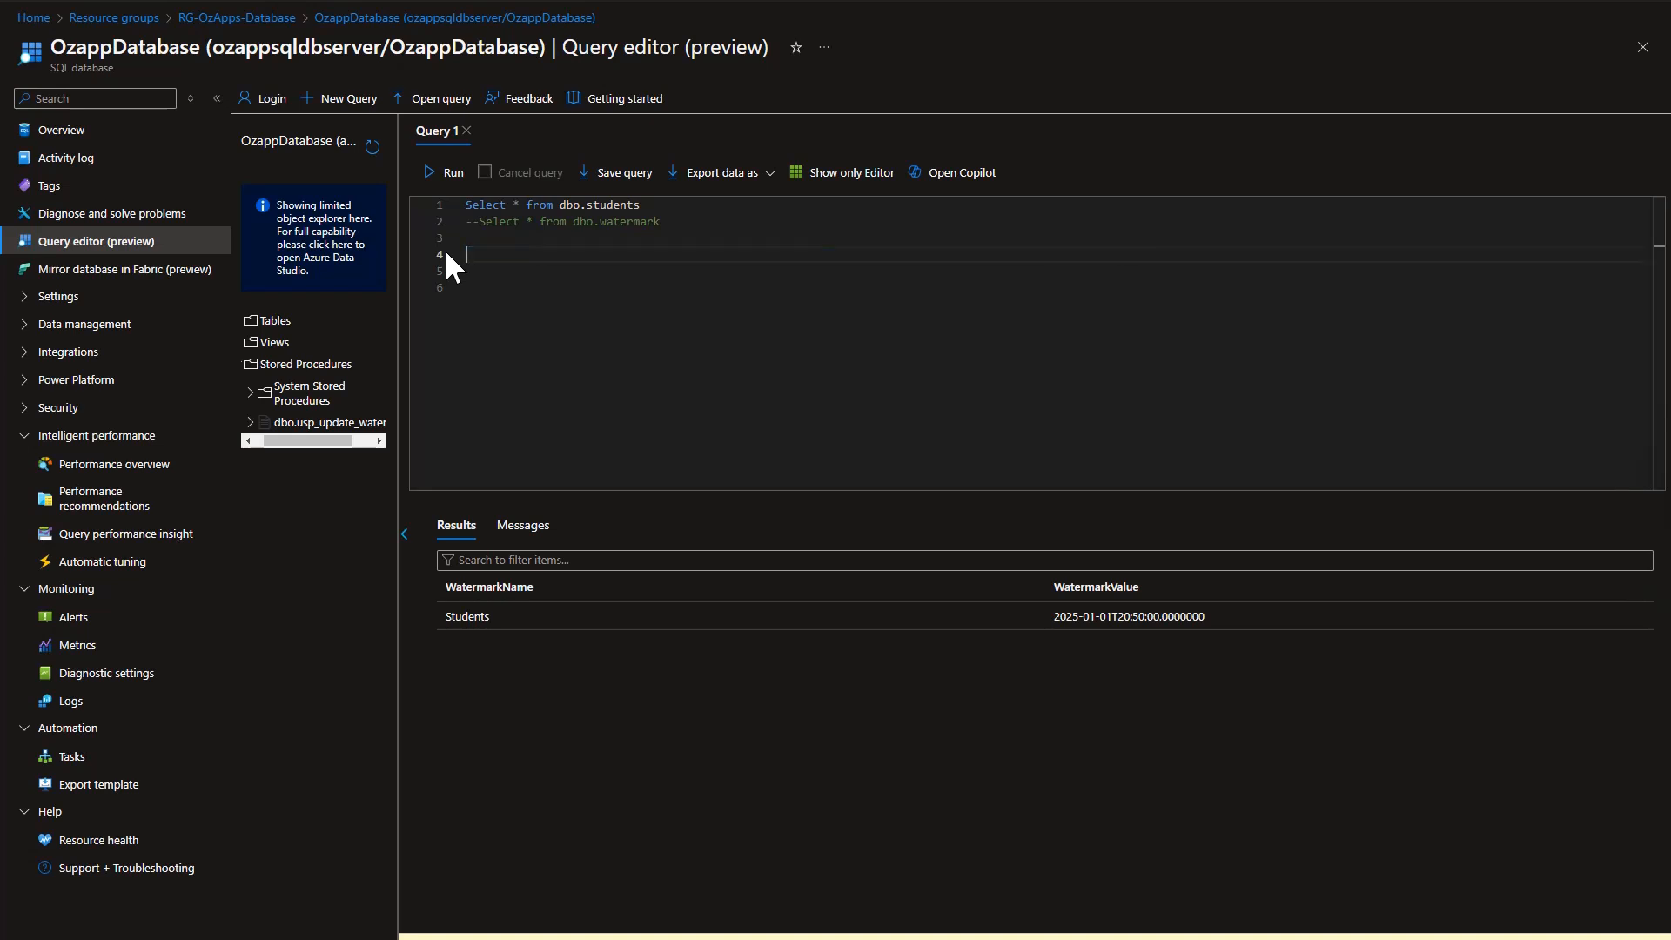
{"action": "type", "text": "INSERT INTO dbo.students (FirstName, LastName, Age, LastModifiedTimestamp) VALUES ('Cameron', 'Diaz', 52, '1/1/2025 10:01:00 PM')"}
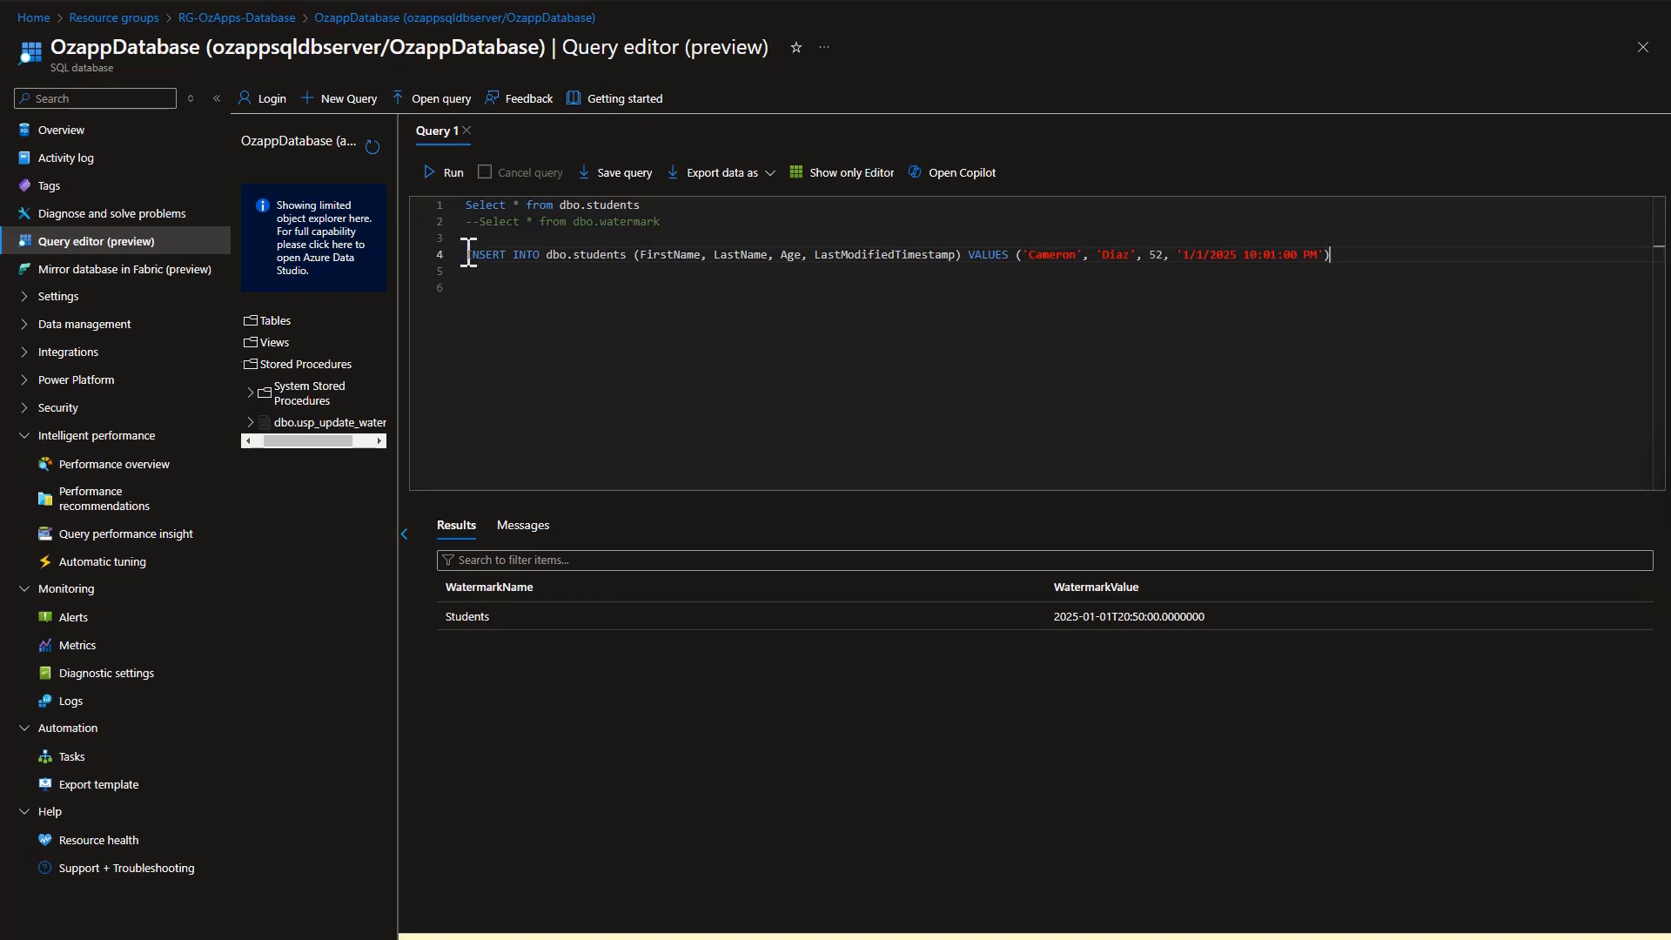
{"action": "left_click_drag", "start_coordinate": [467, 254], "coordinate": [1349, 254]}
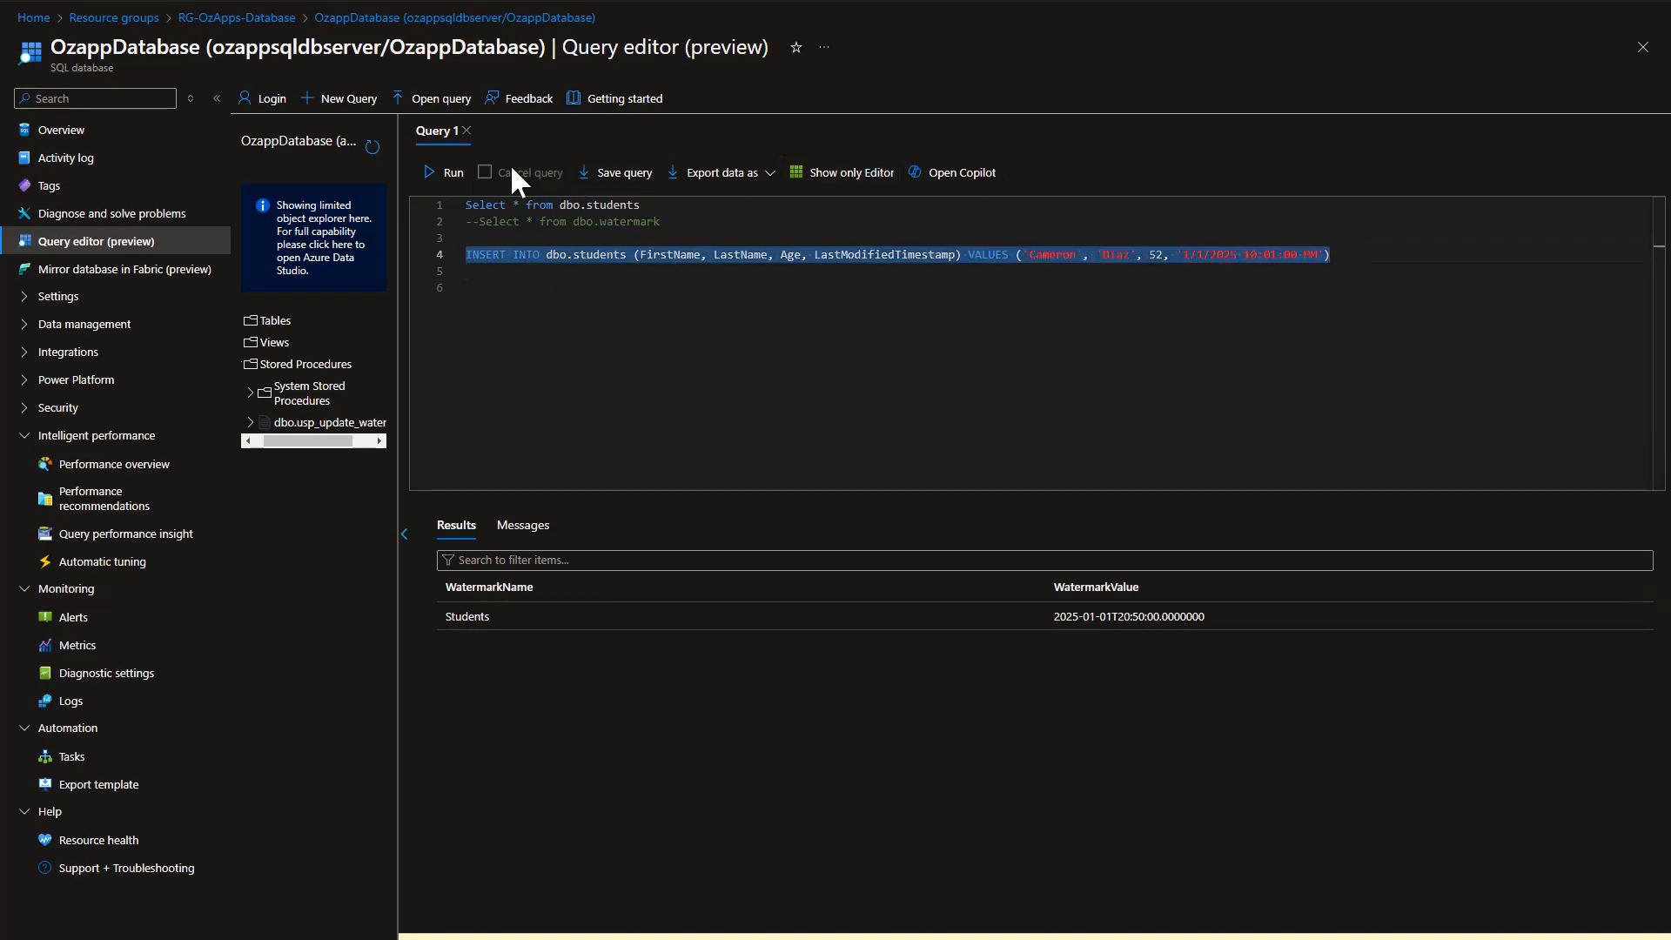
{"action": "left_click", "coordinate": [448, 173]}
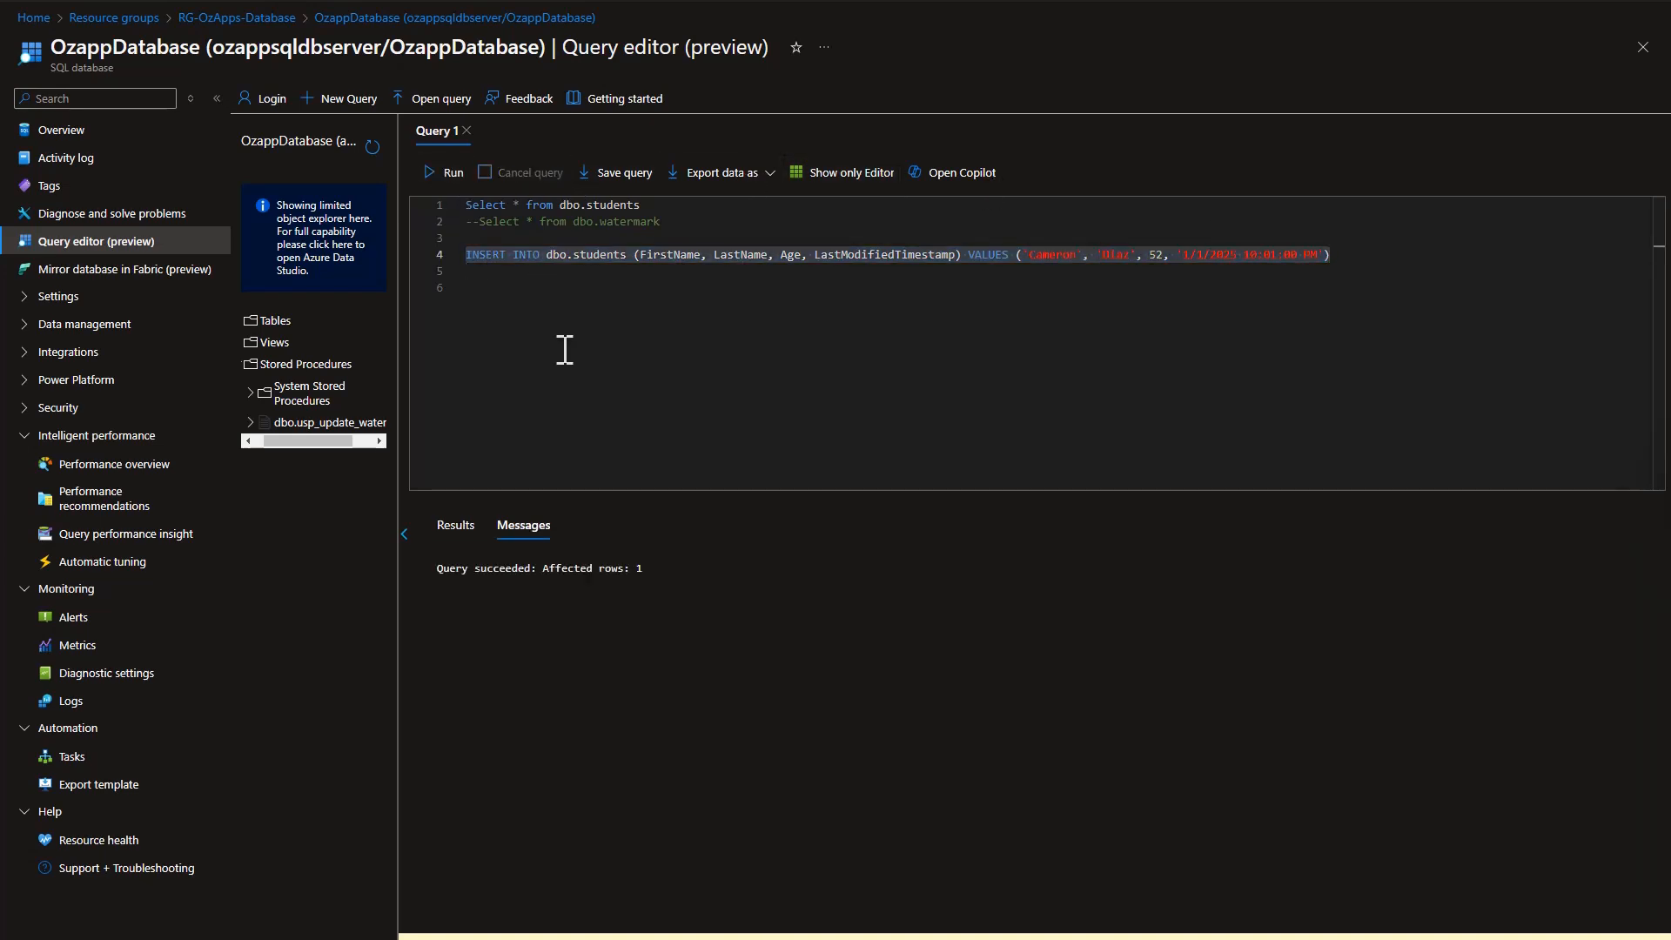
- Run only the select query on dbo.students to examine the table's rows
{"action": "left_click", "coordinate": [466, 206]}
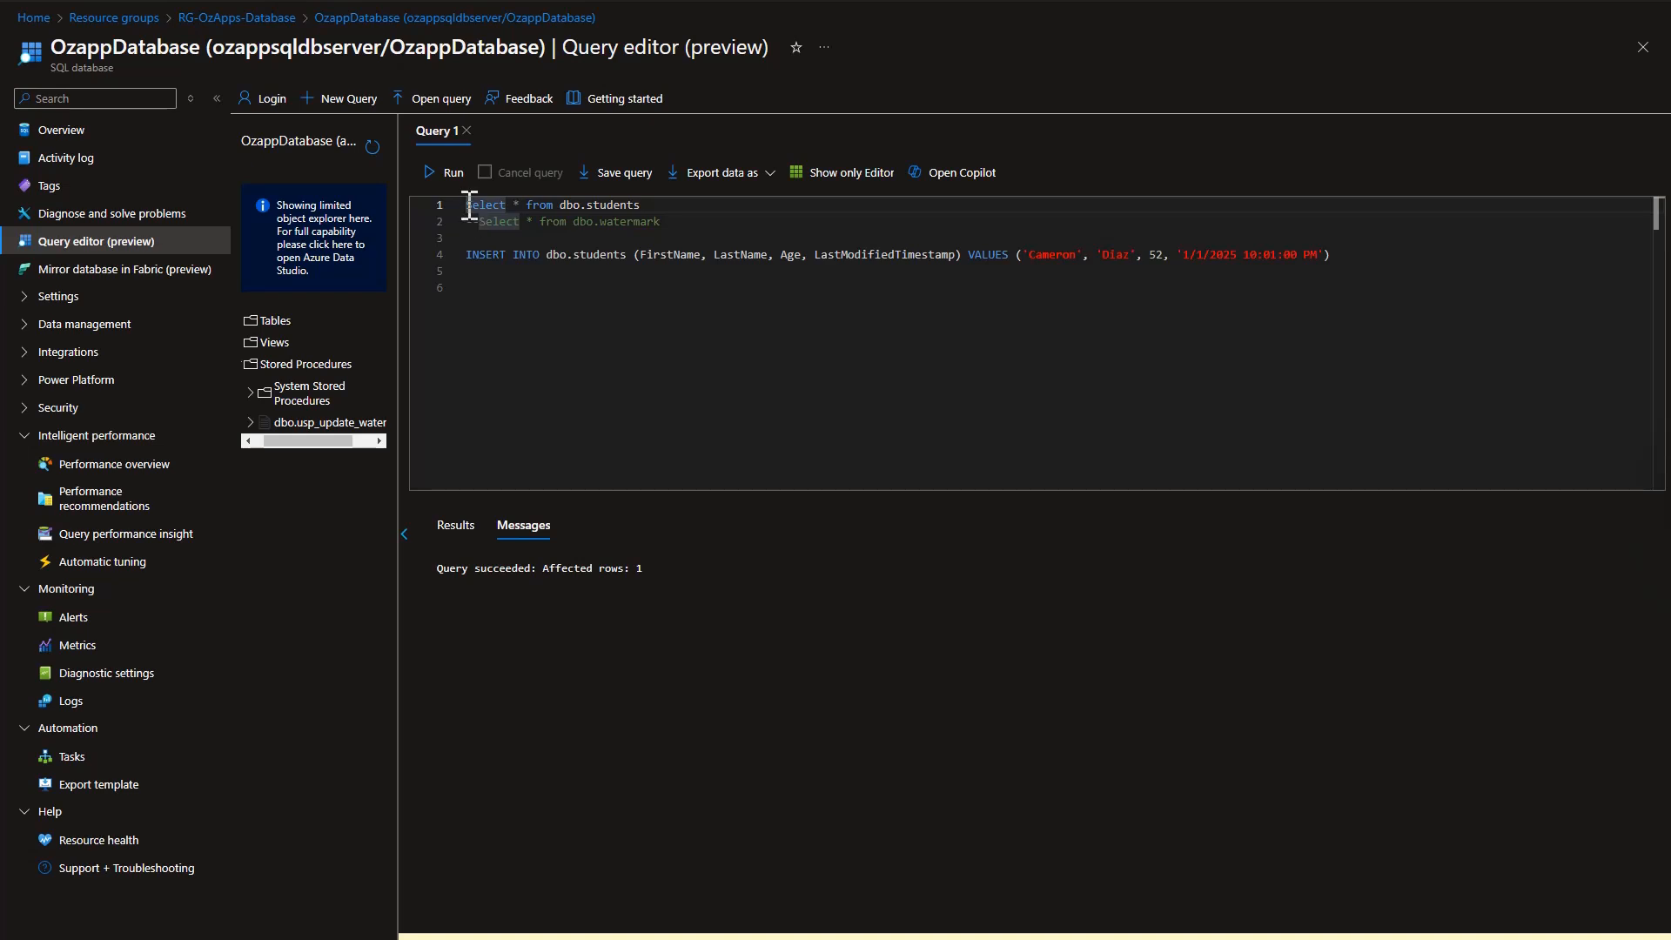
{"action": "left_click_drag", "start_coordinate": [469, 206], "coordinate": [649, 206]}
{"action": "left_click", "coordinate": [448, 174]}
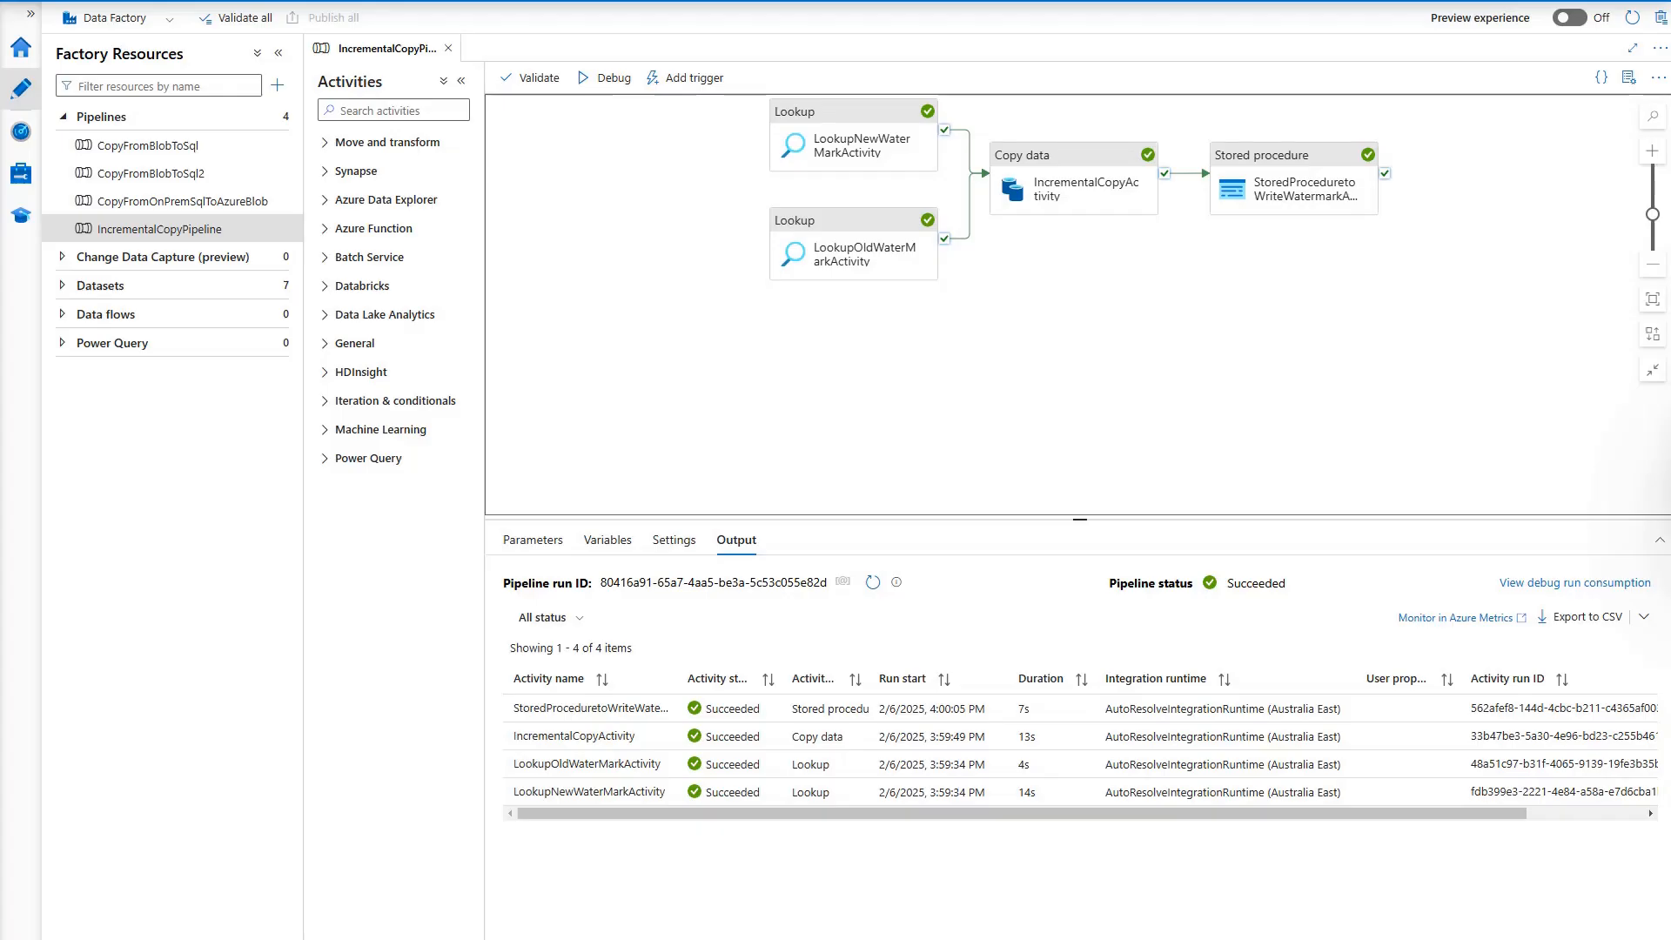
- Return to Data Factory, trigger IncrementalCopyPipeline to run immediately, and open the run monitoring area
{"action": "left_click", "coordinate": [693, 78]}
{"action": "left_click", "coordinate": [691, 106]}
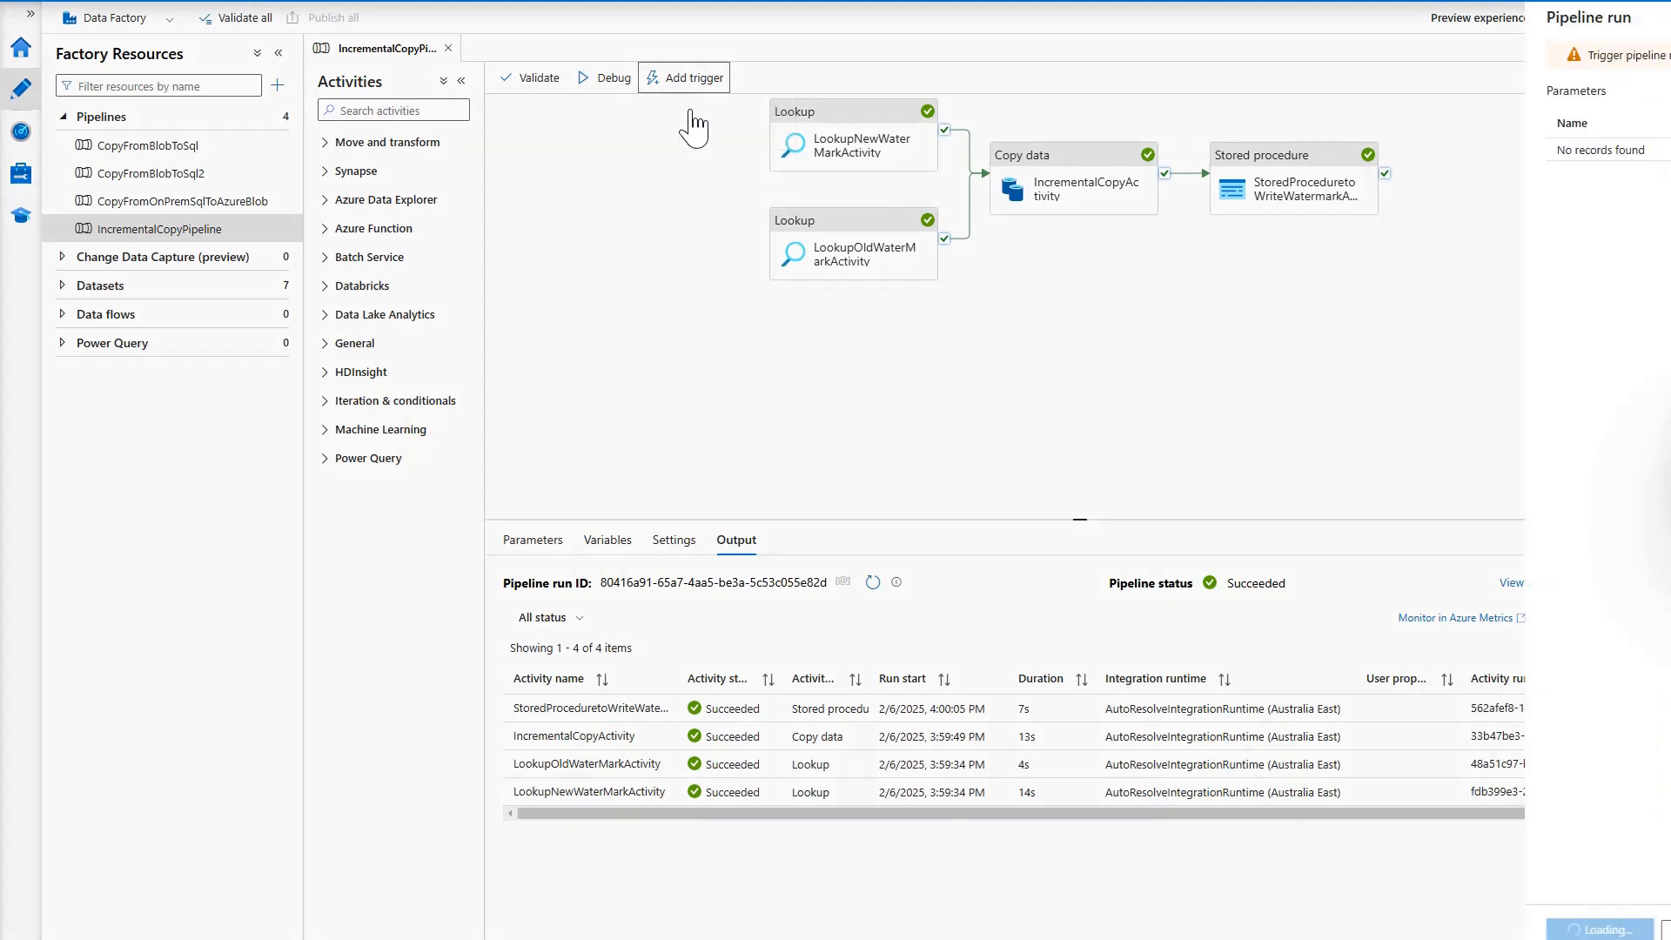
{"action": "left_click", "coordinate": [1180, 930]}
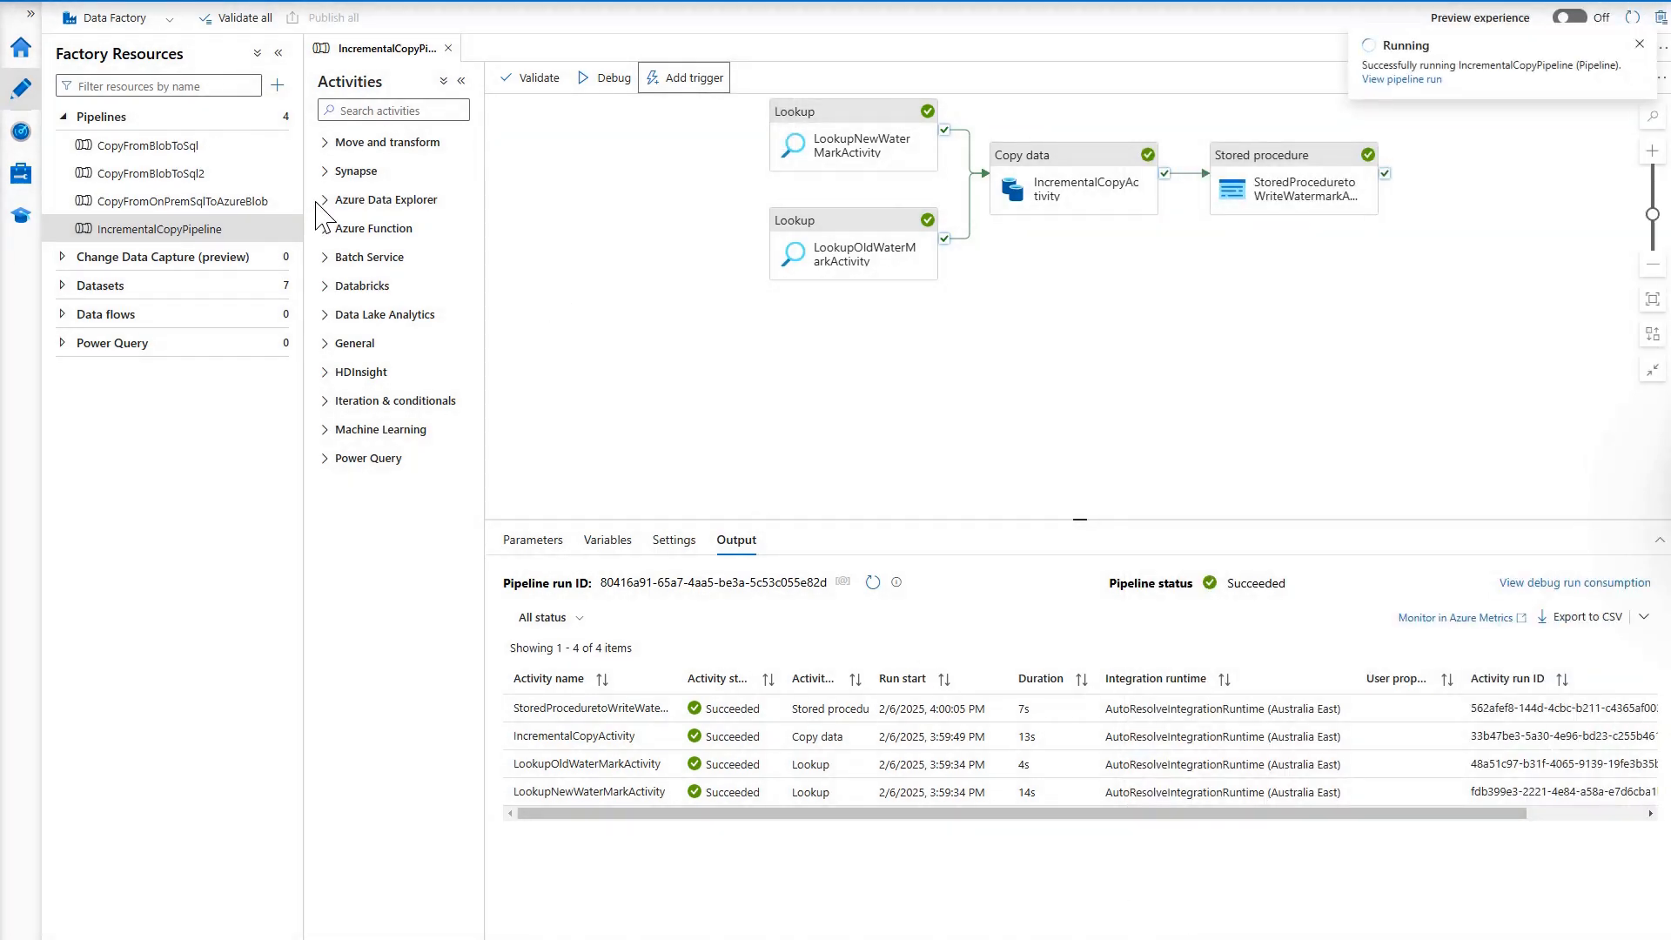
{"action": "left_click", "coordinate": [21, 131]}
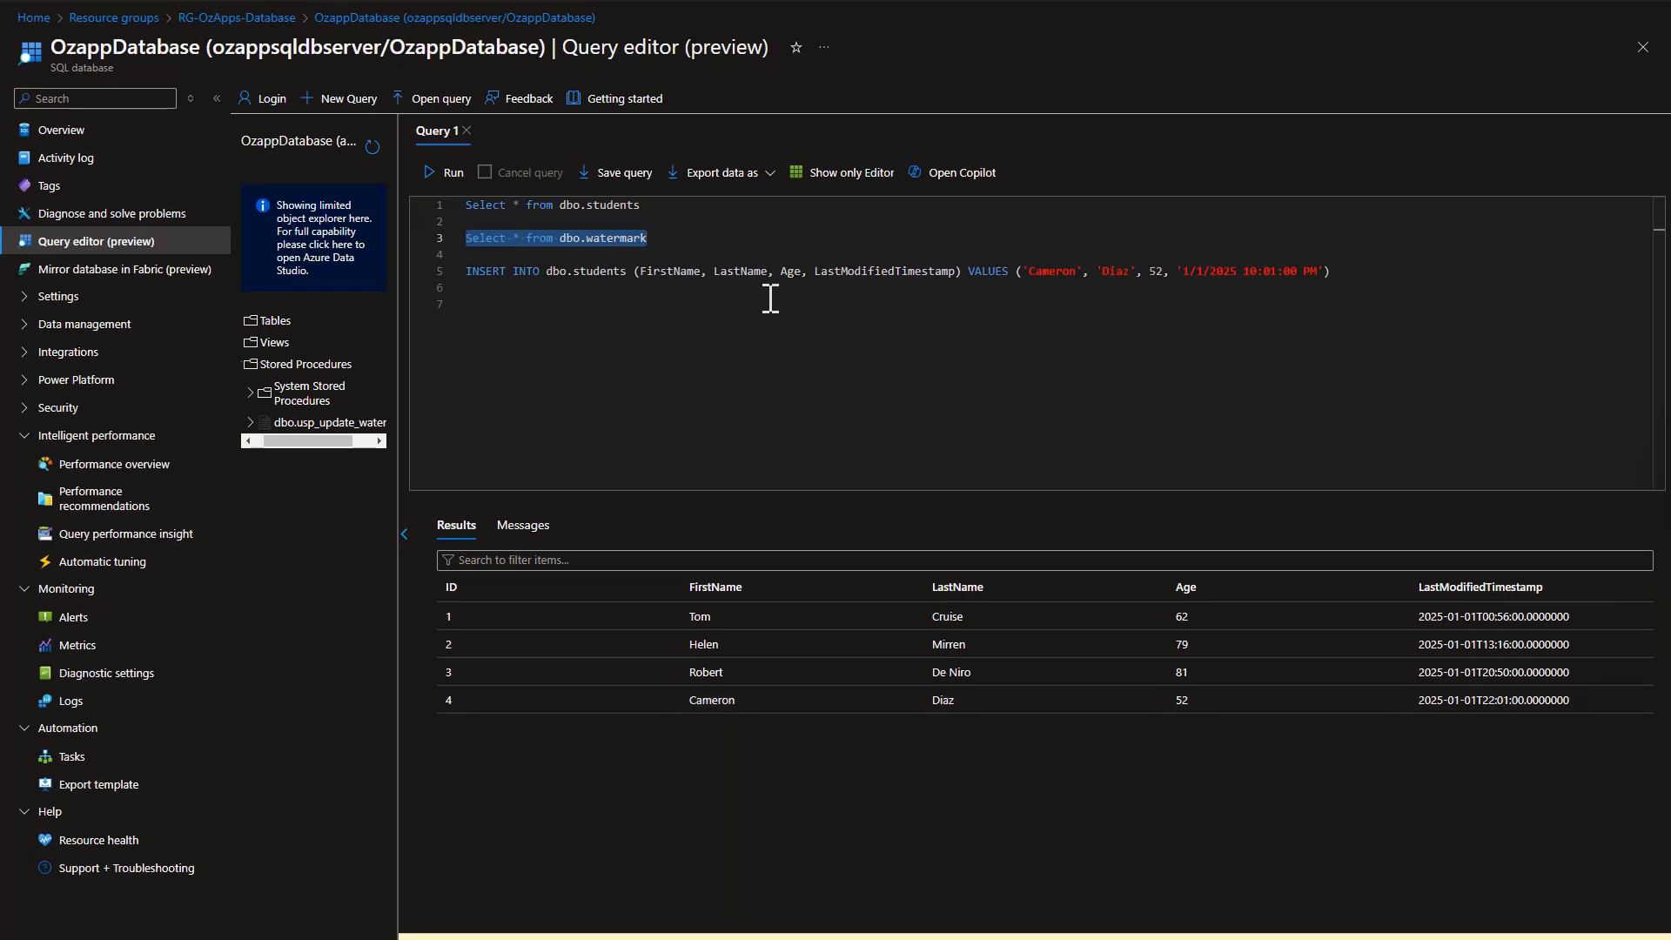
- Query dbo.watermark in the Azure portal query editor, and examine the contents of the newest CSV blob in the refreshed mytarget container
{"action": "left_click", "coordinate": [448, 173]}
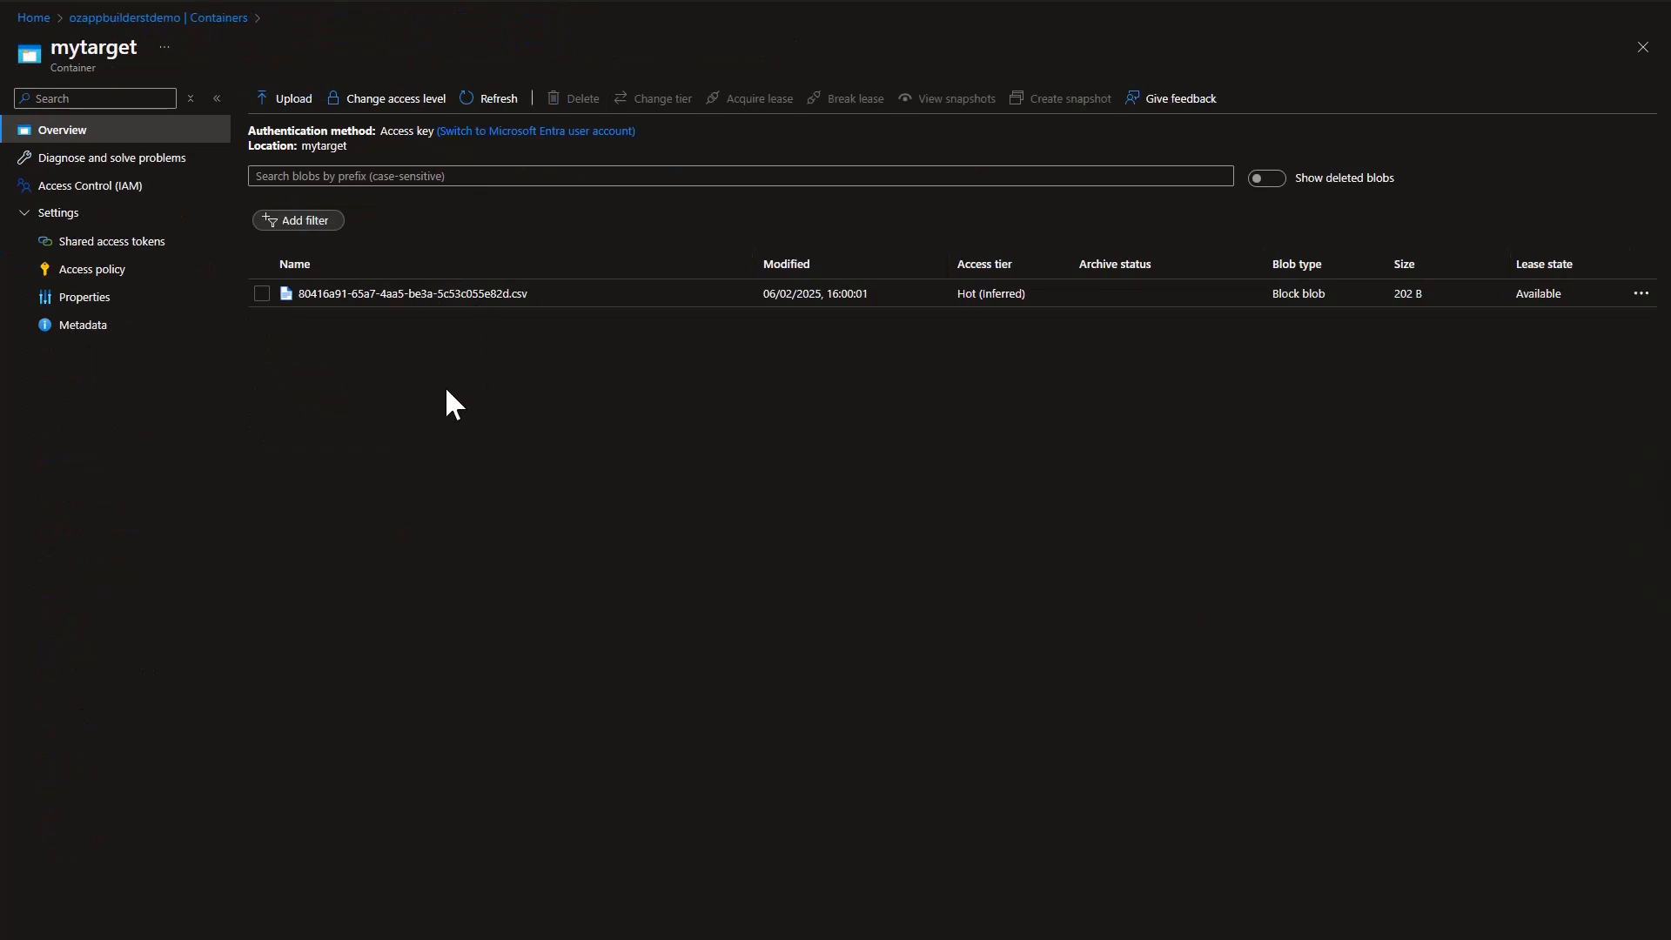
{"action": "left_click", "coordinate": [487, 109]}
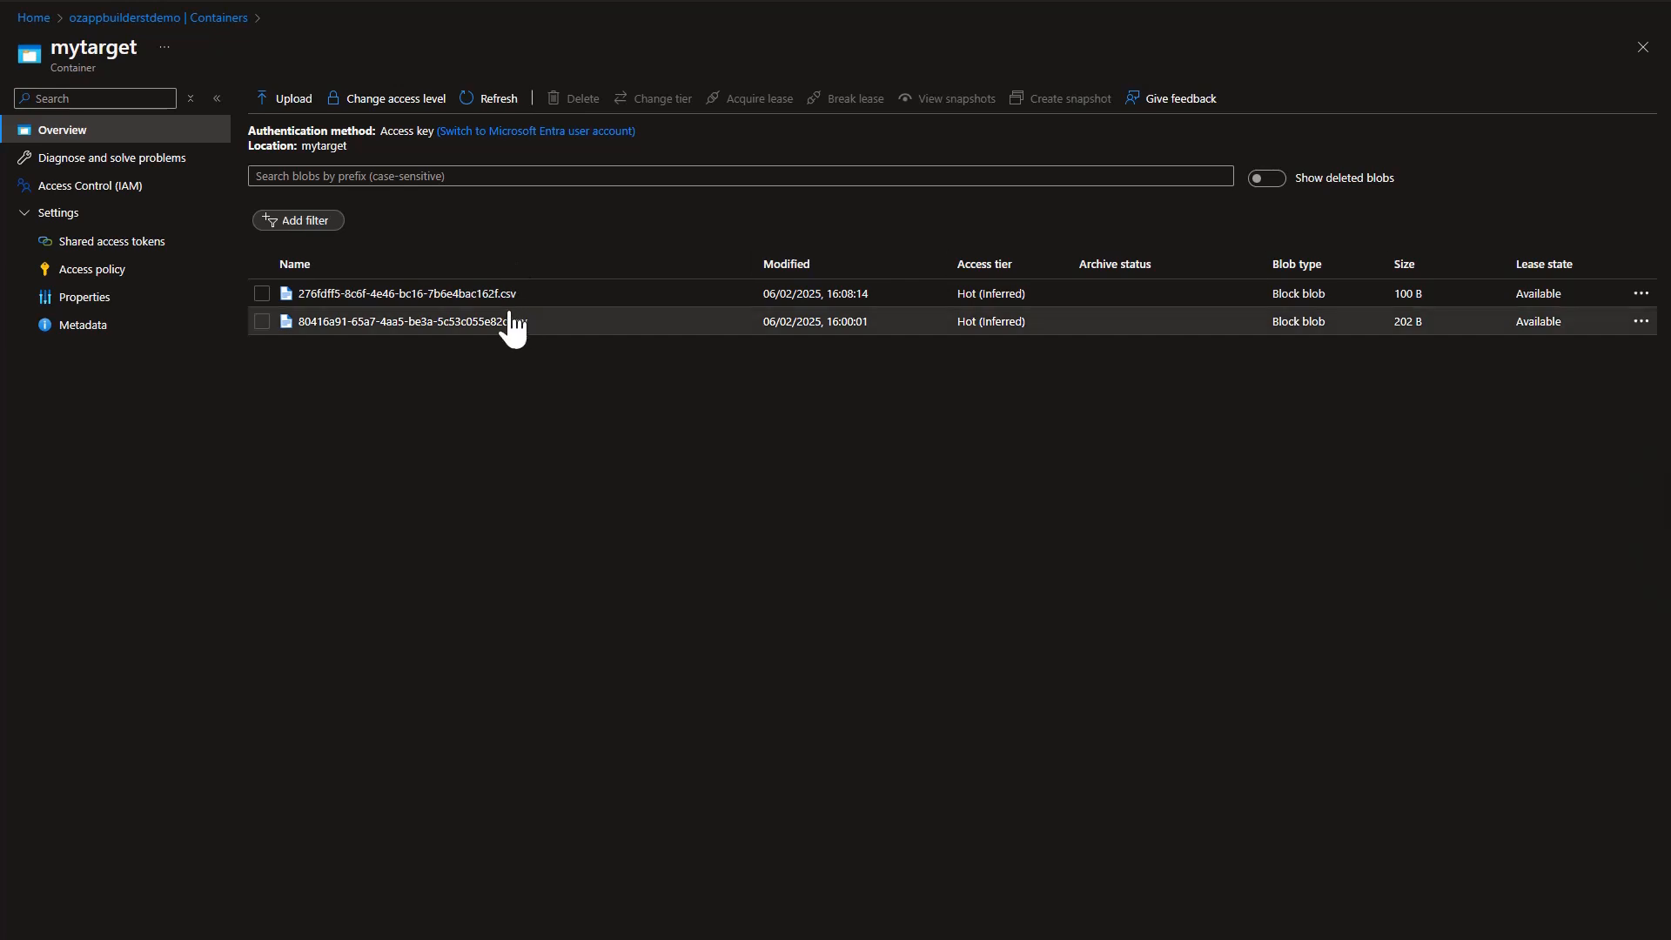
{"action": "left_click", "coordinate": [430, 296]}
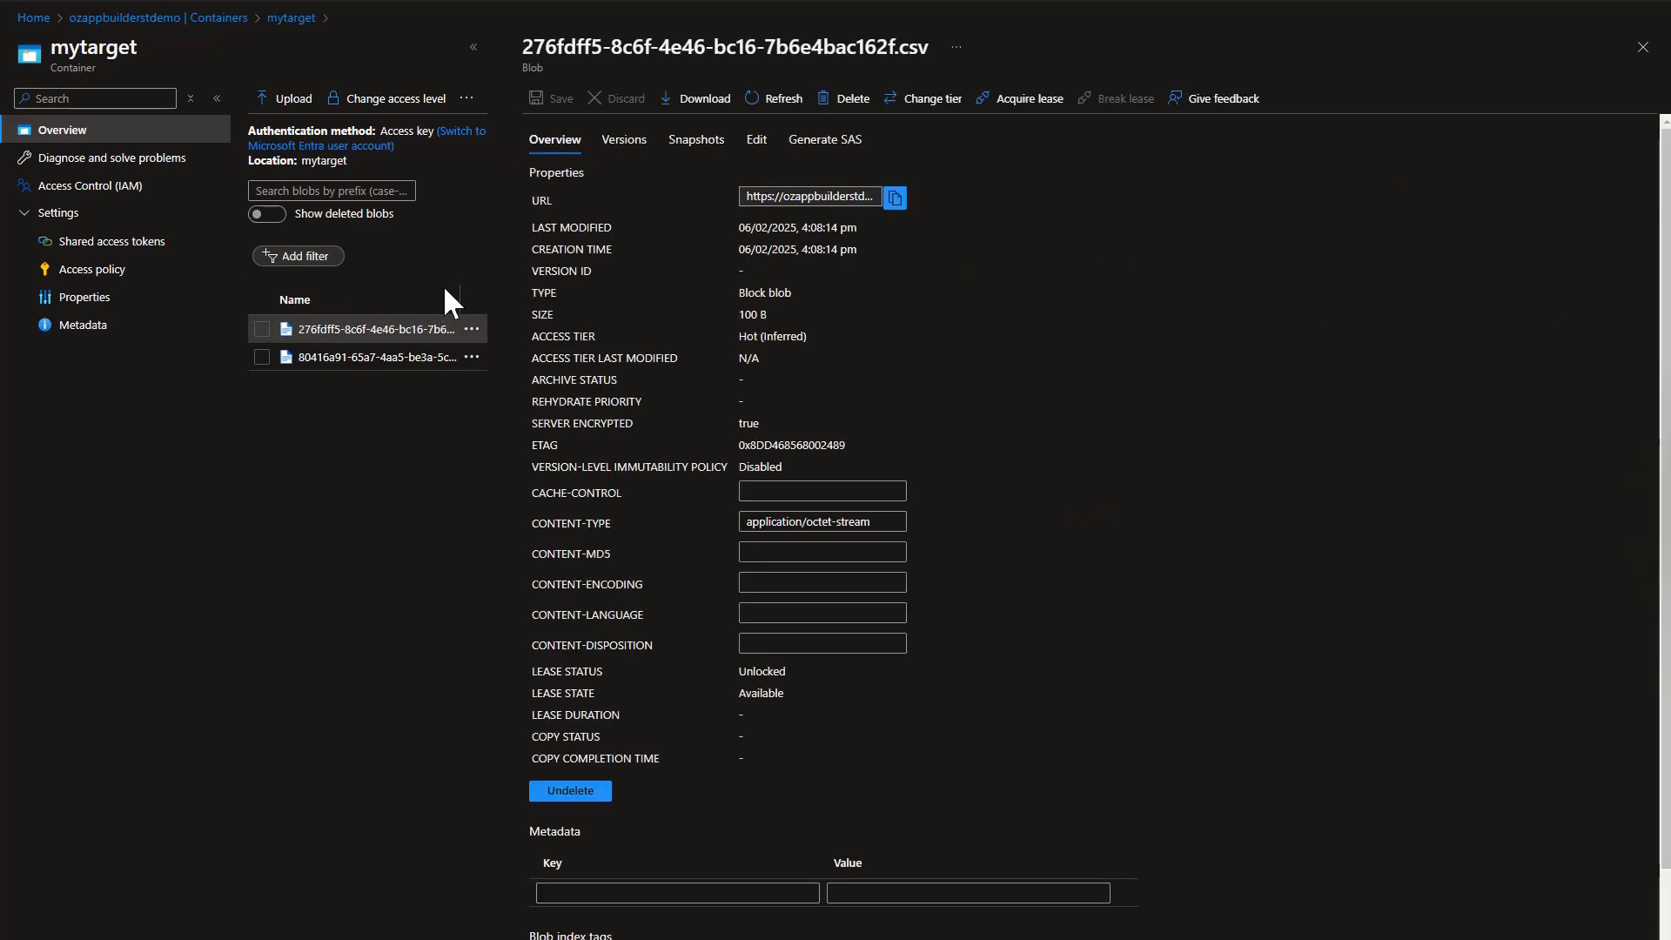
{"action": "left_click", "coordinate": [755, 141]}
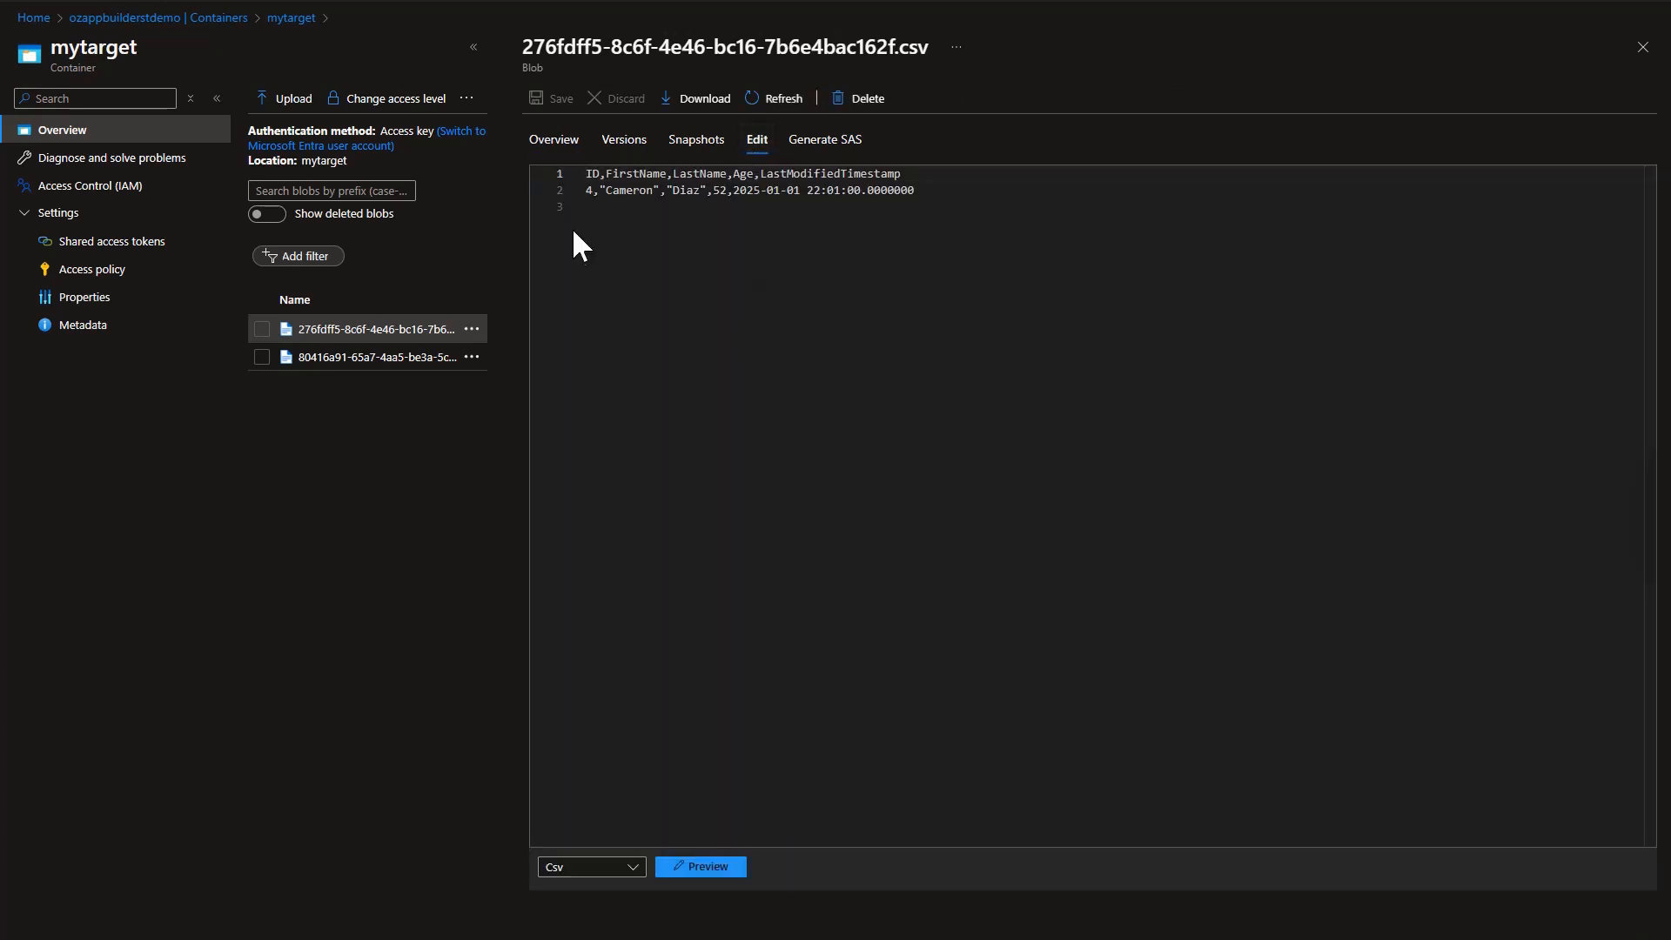
{"action": "left_click_drag", "start_coordinate": [590, 193], "coordinate": [921, 193]}
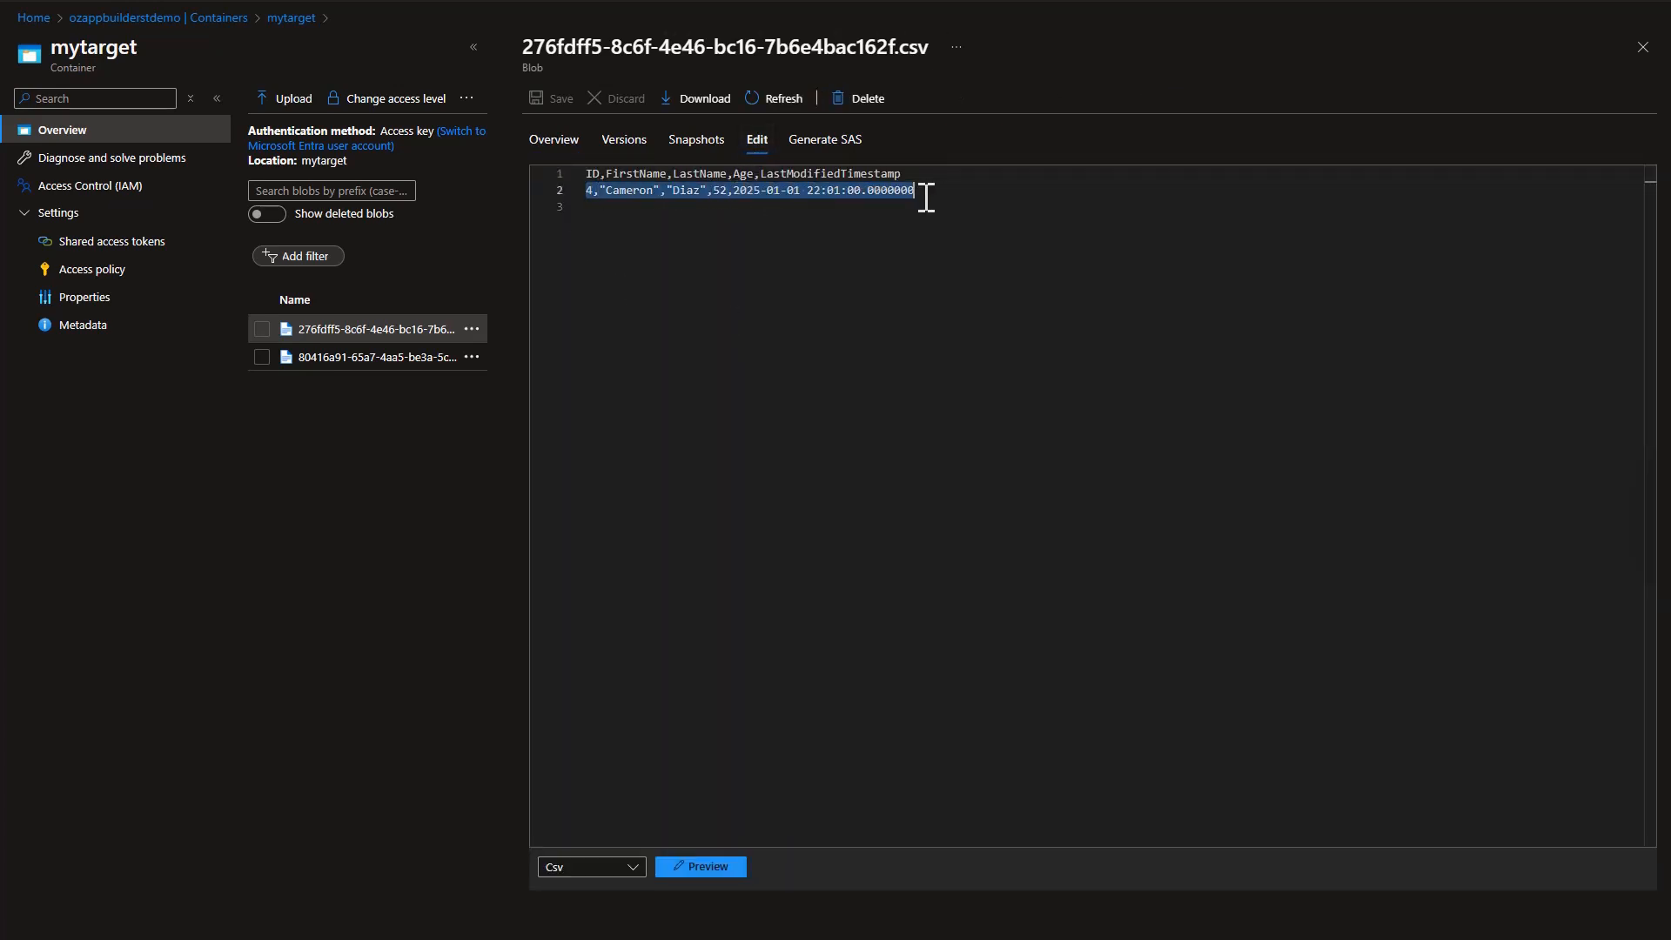